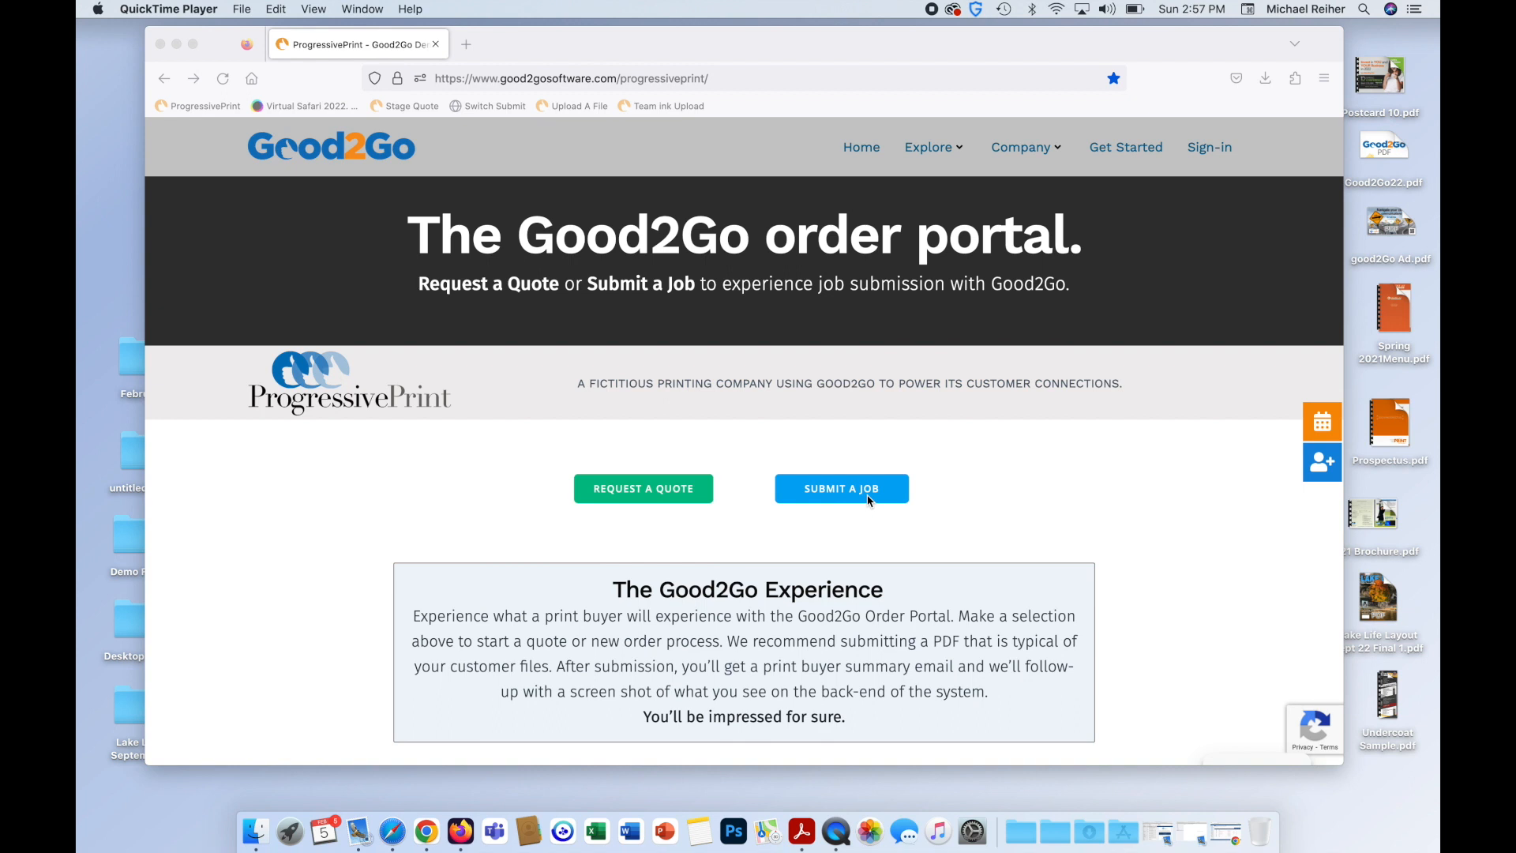
Start a new quote request and submit the buyer's email address.
left_click(677, 517)
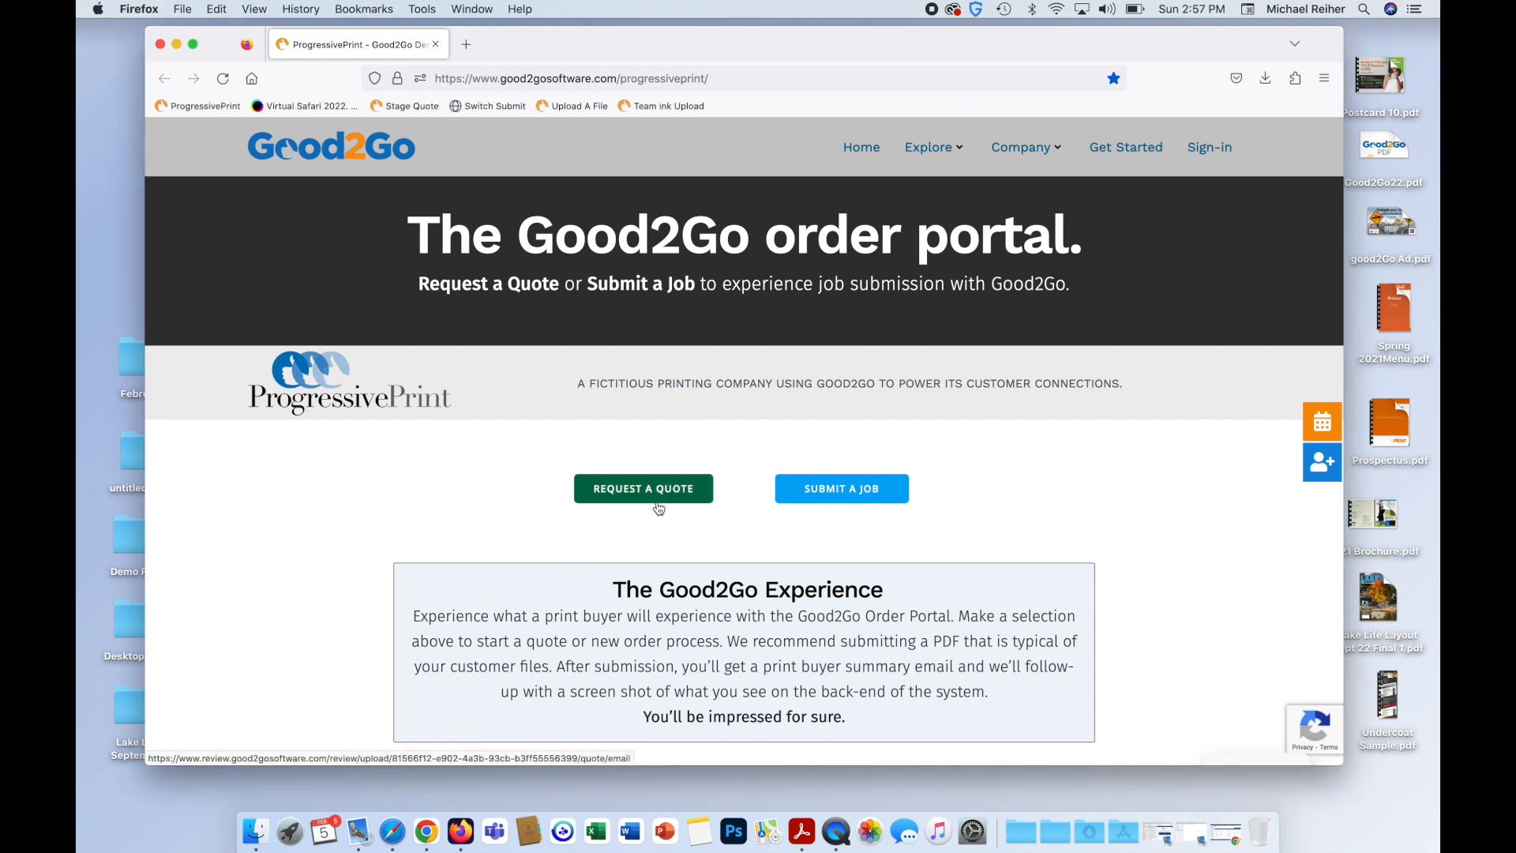
left_click(658, 509)
left_click(672, 453)
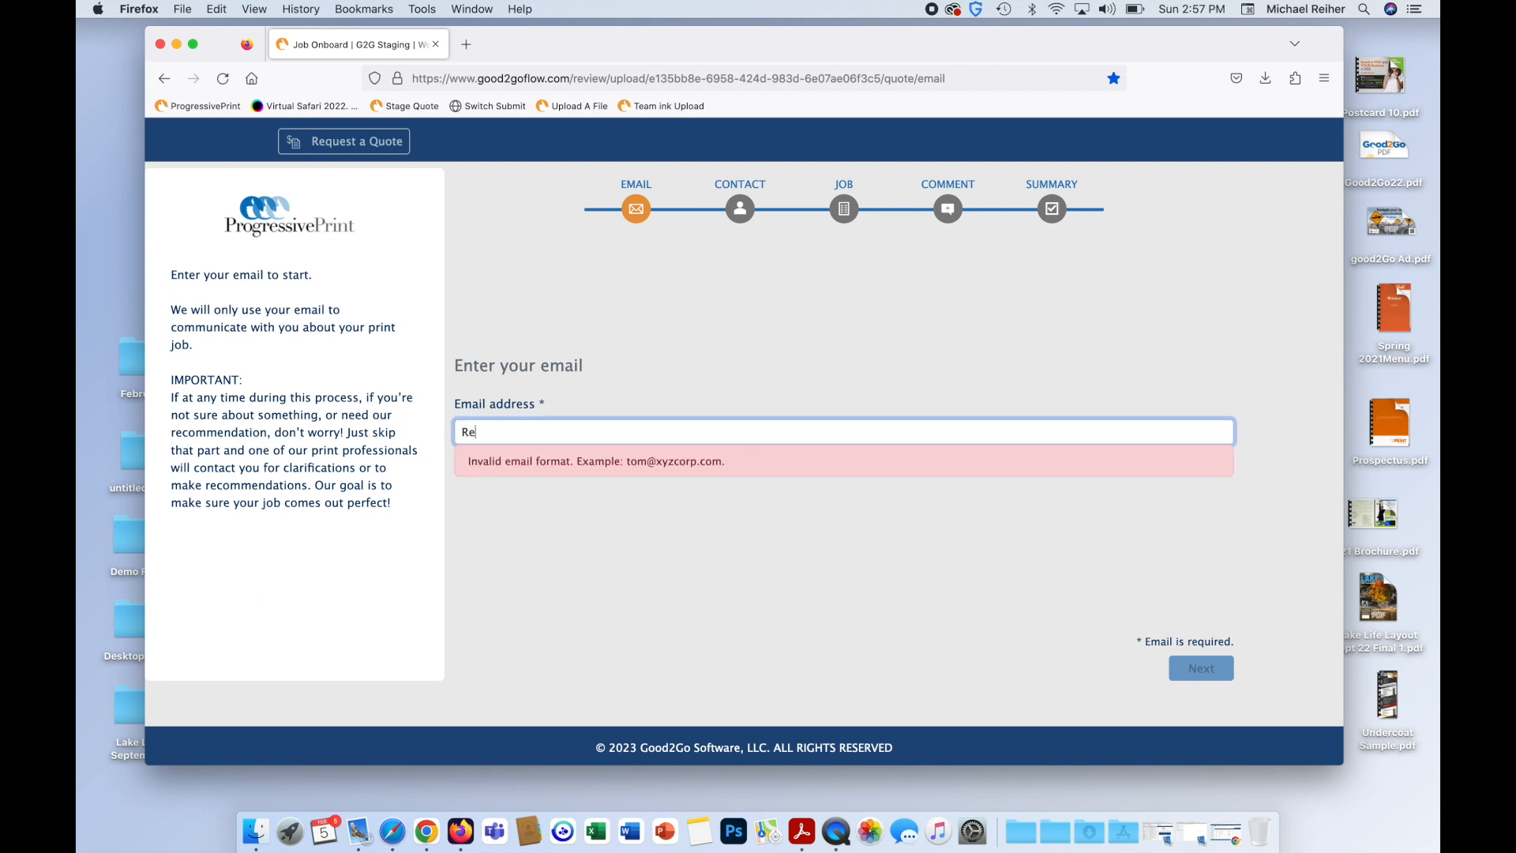
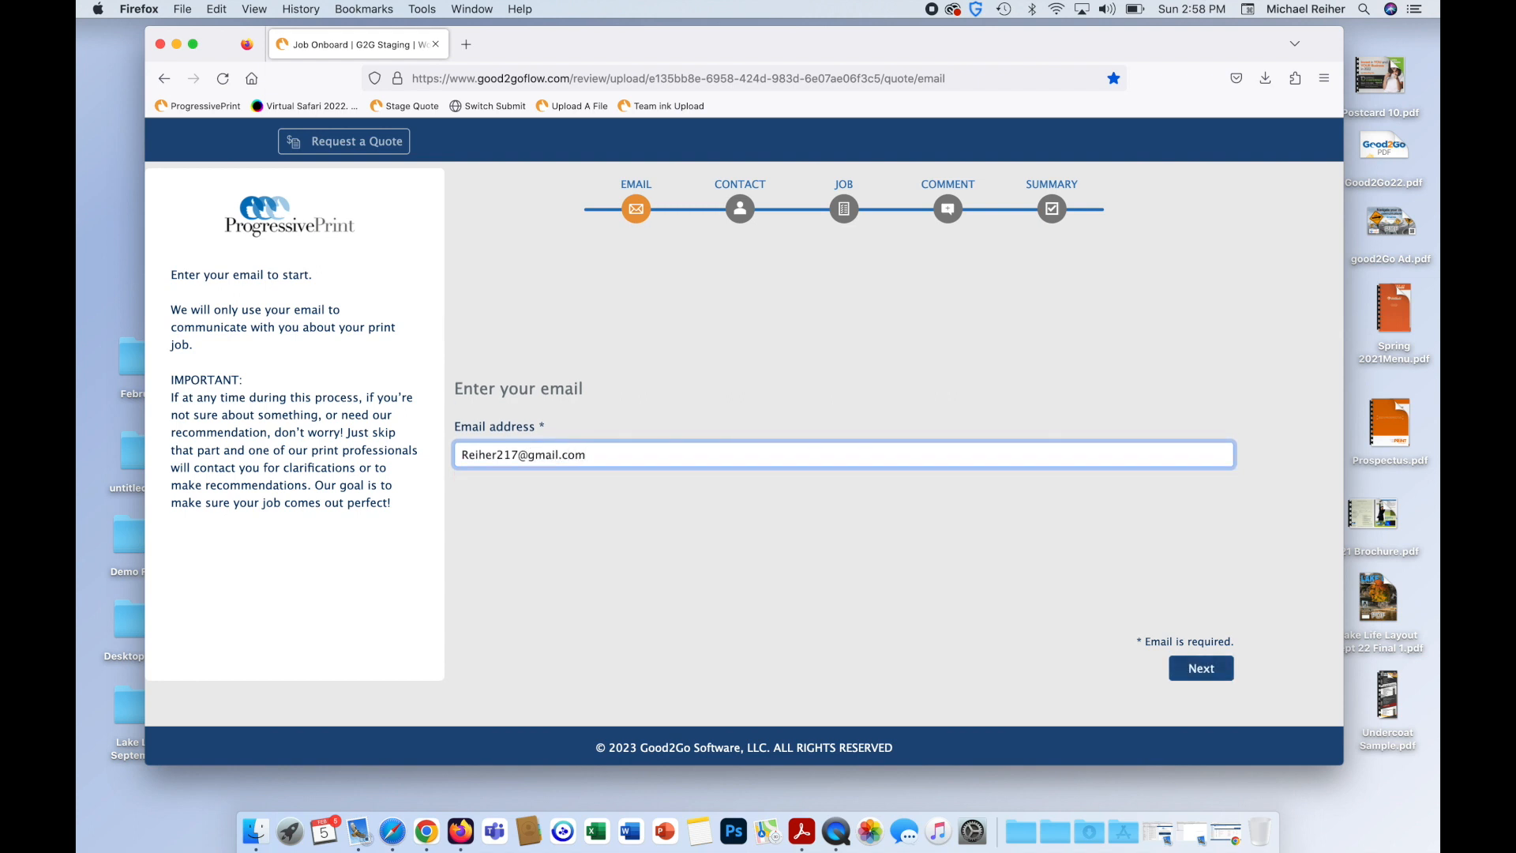
key("Return")
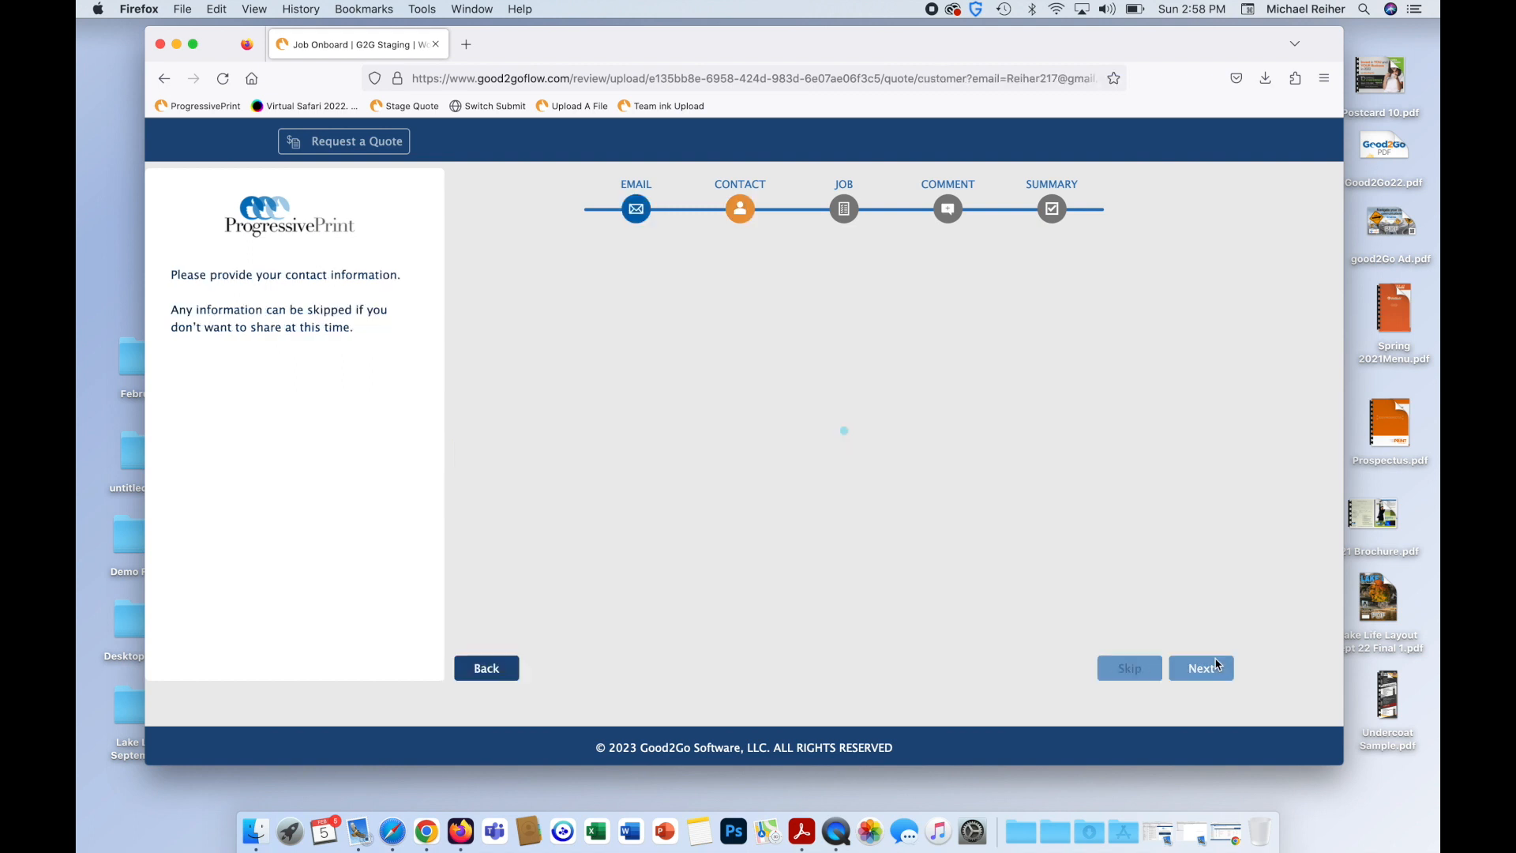
Enter the buyer's full name as the contact and continue to job details.
left_click(734, 345)
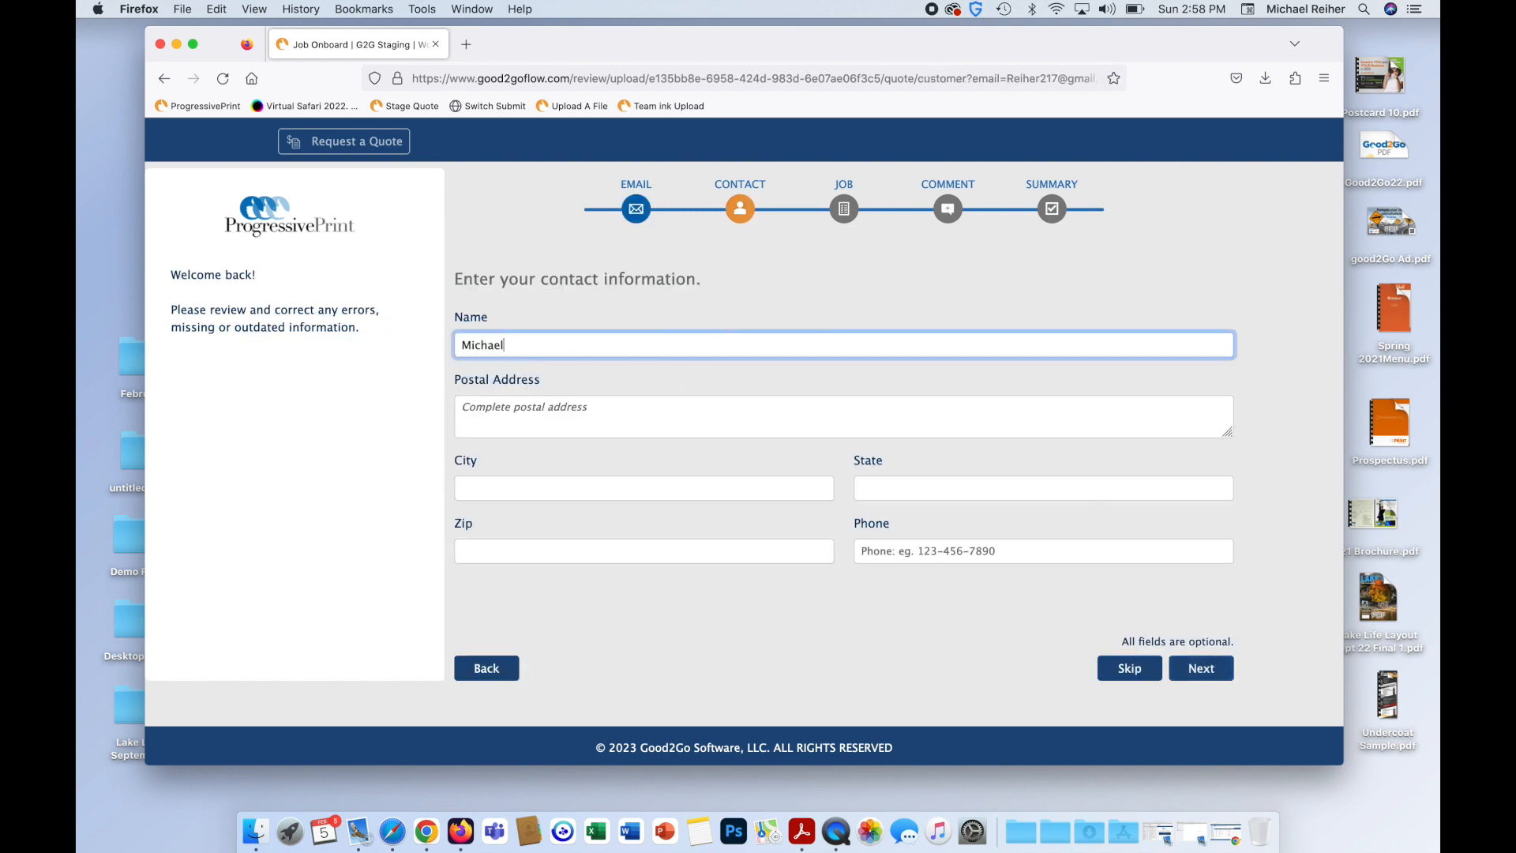
left_click(1200, 671)
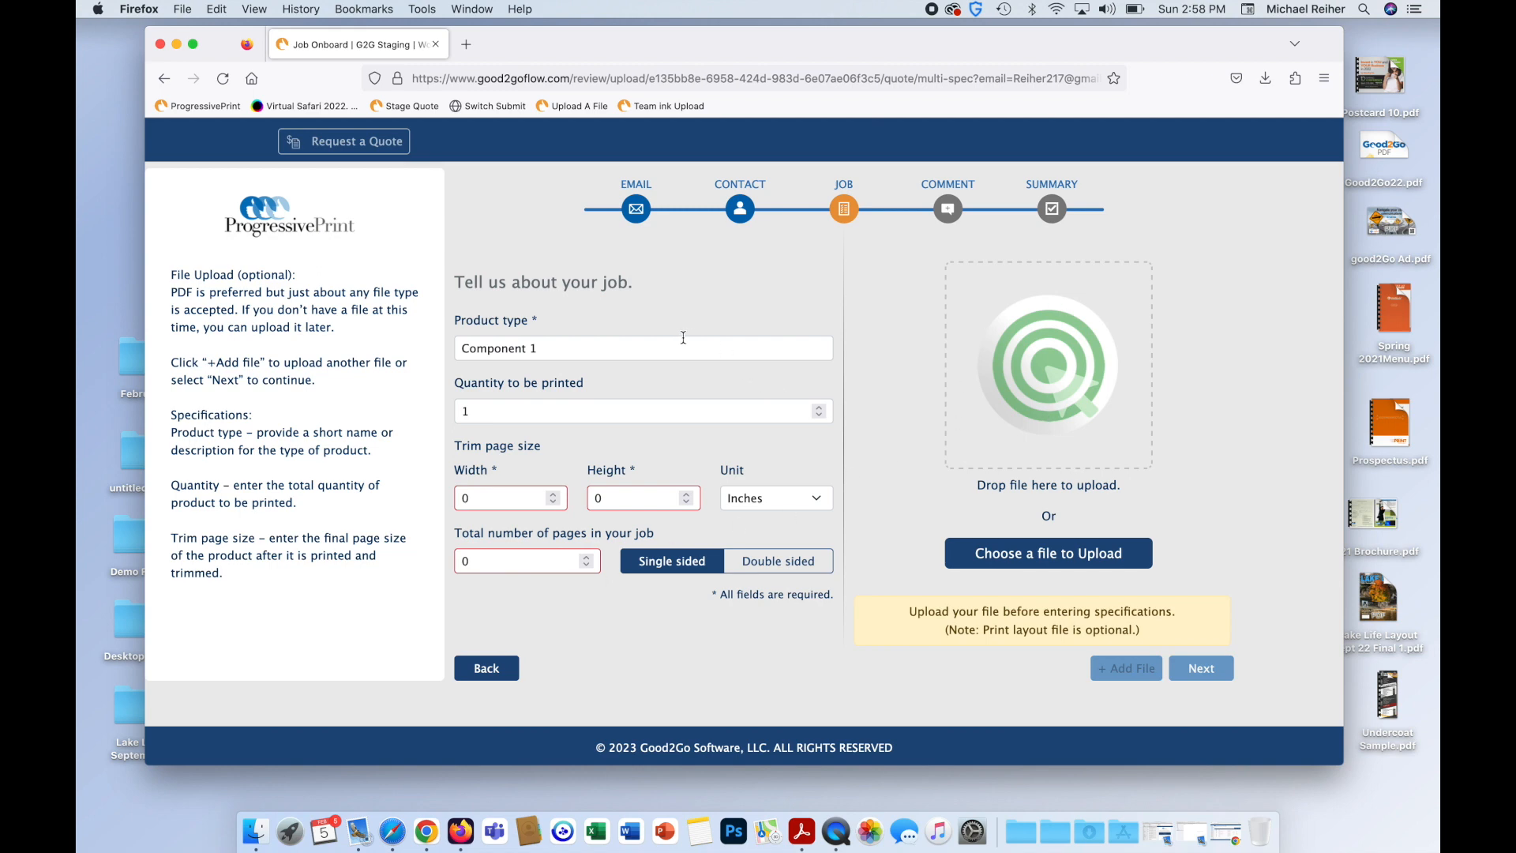
Set the product type to Direct mail and the quantity to 3000.
triple_click(629, 352)
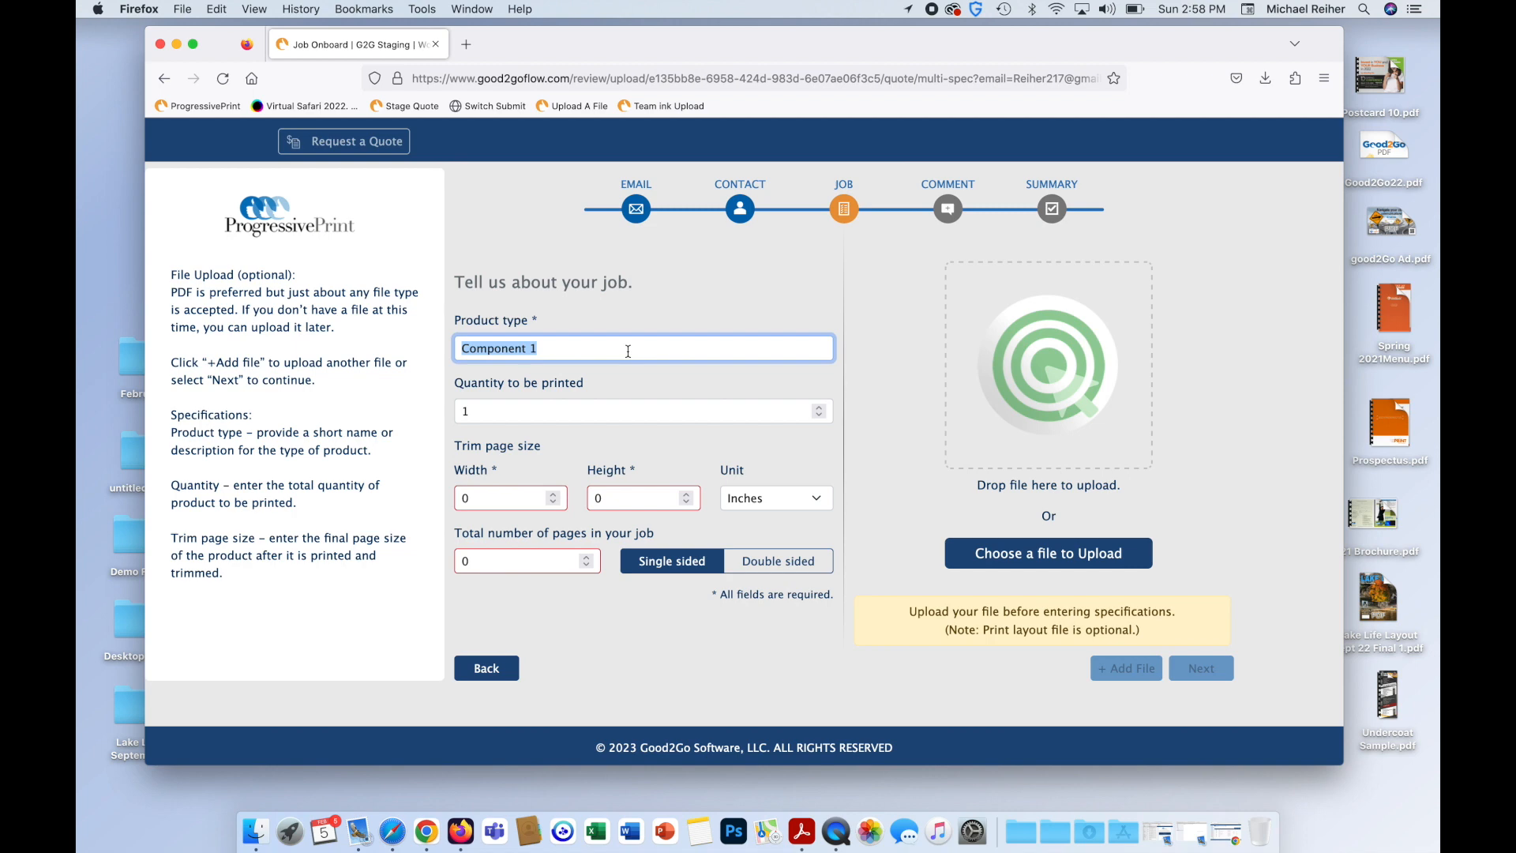
type("Dire t mail")
key("BackSpace")
key("BackSpace")
key("BackSpace")
key("BackSpace")
key("BackSpace")
key("BackSpace")
key("BackSpace")
type("ct mail")
left_click(587, 409)
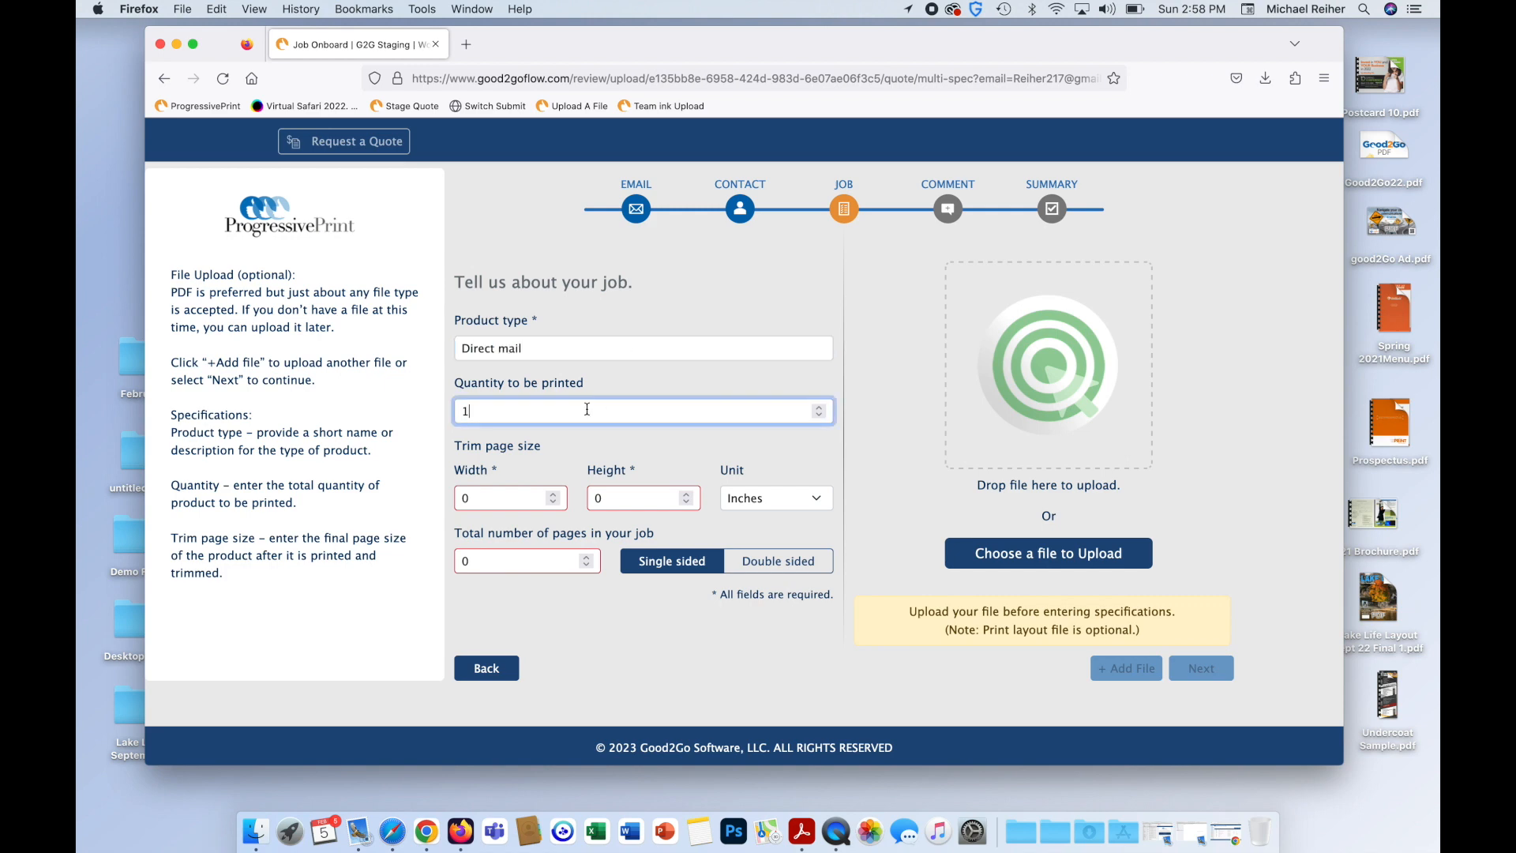
key("BackSpace")
type("30000")
key("BackSpace")
Set the trim size to 7 × 5 inches.
left_click(541, 497)
left_click(763, 504)
left_click(763, 501)
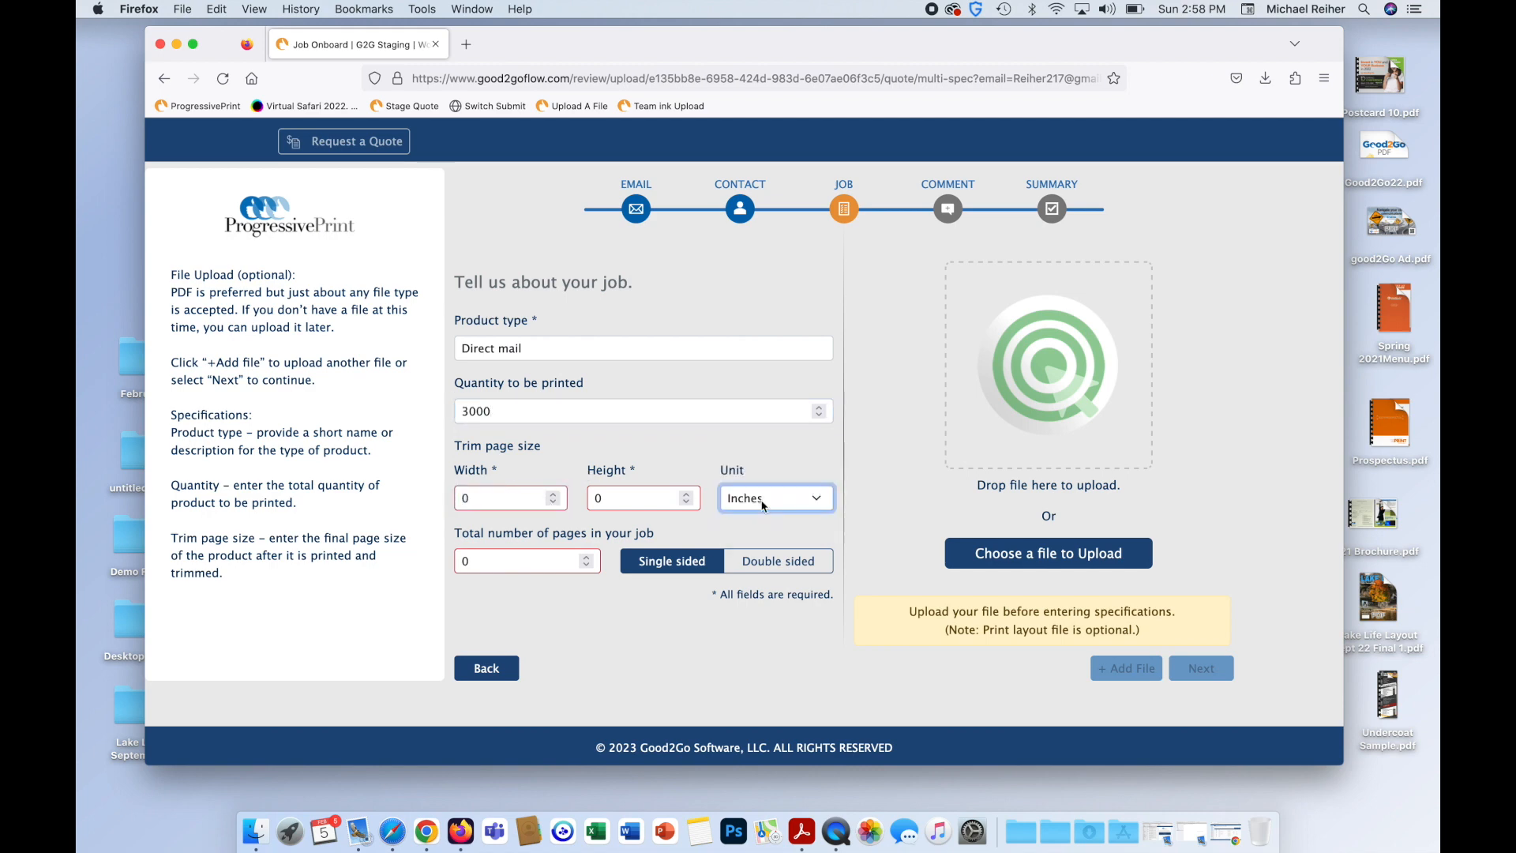
left_click(499, 505)
double_click(499, 506)
type("7")
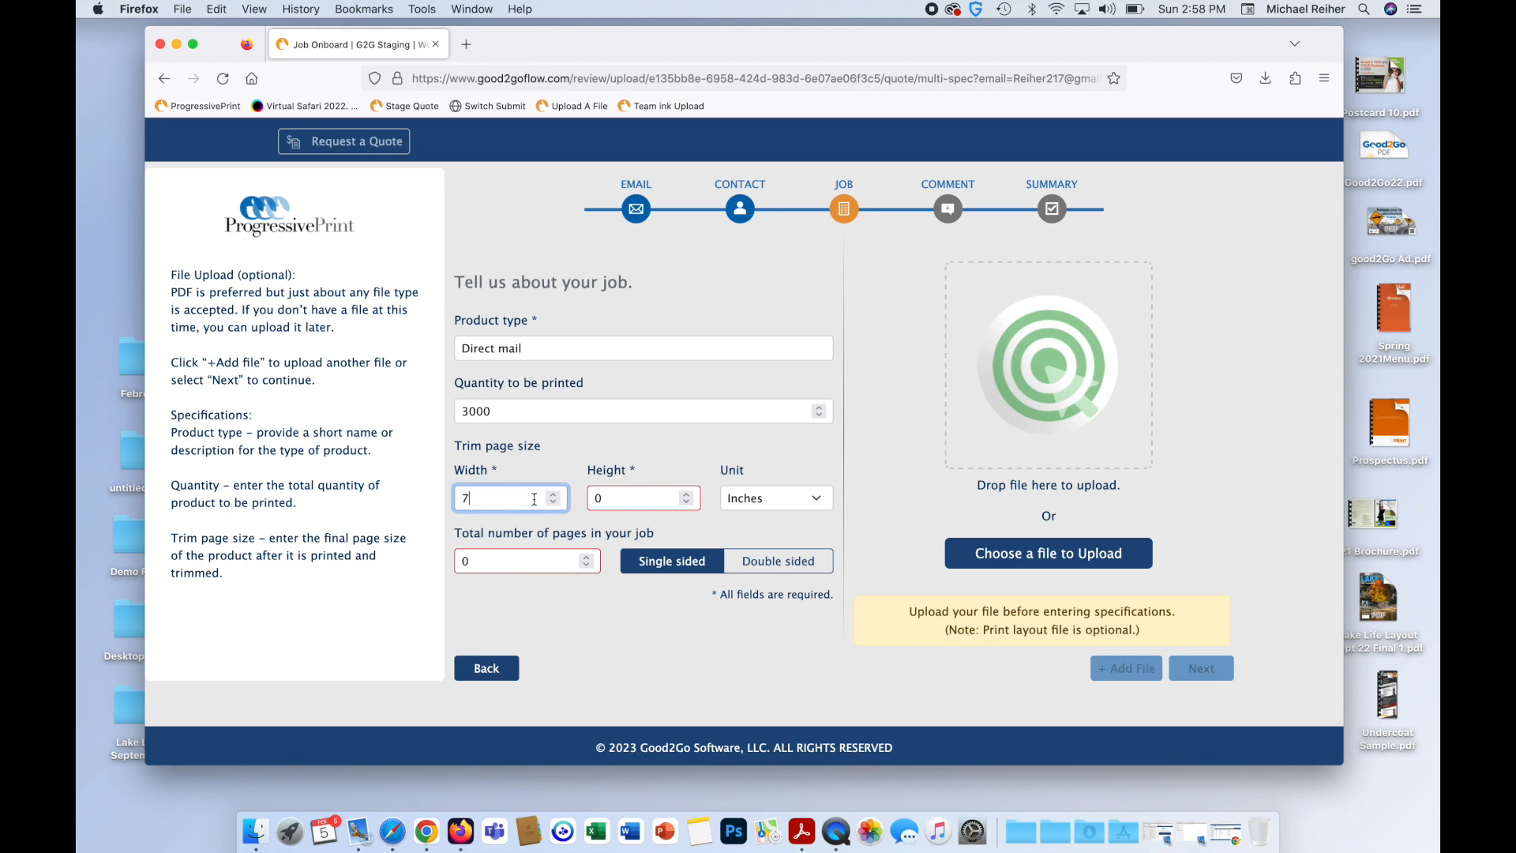
left_click(632, 495)
key("BackSpace")
type("5")
key("Tab")
Make the job 2 pages, double sided, and continue to comments.
left_click(471, 556)
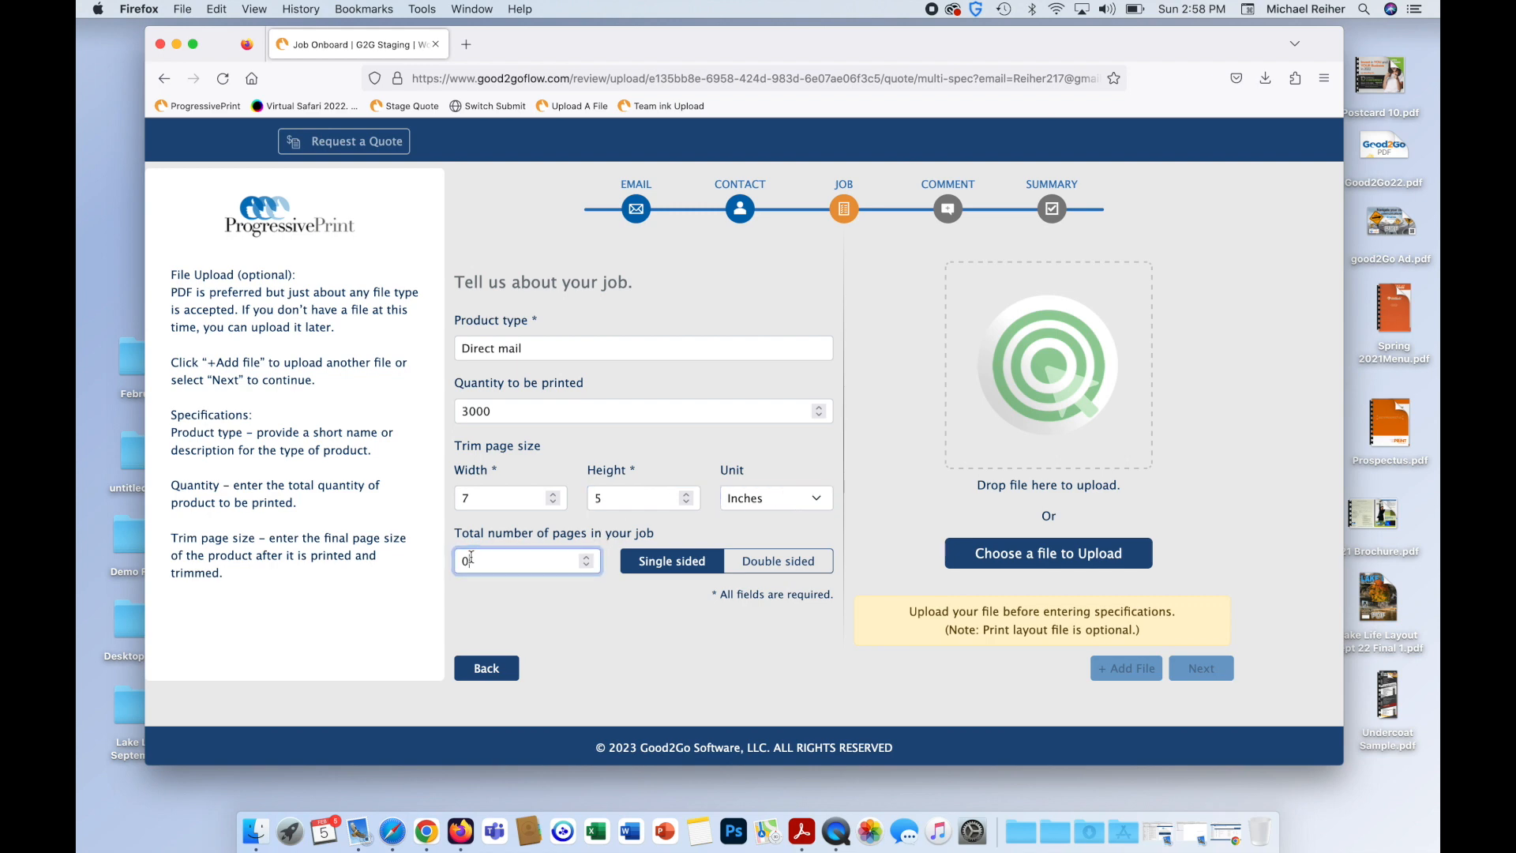
key("BackSpace")
type("2")
left_click(788, 570)
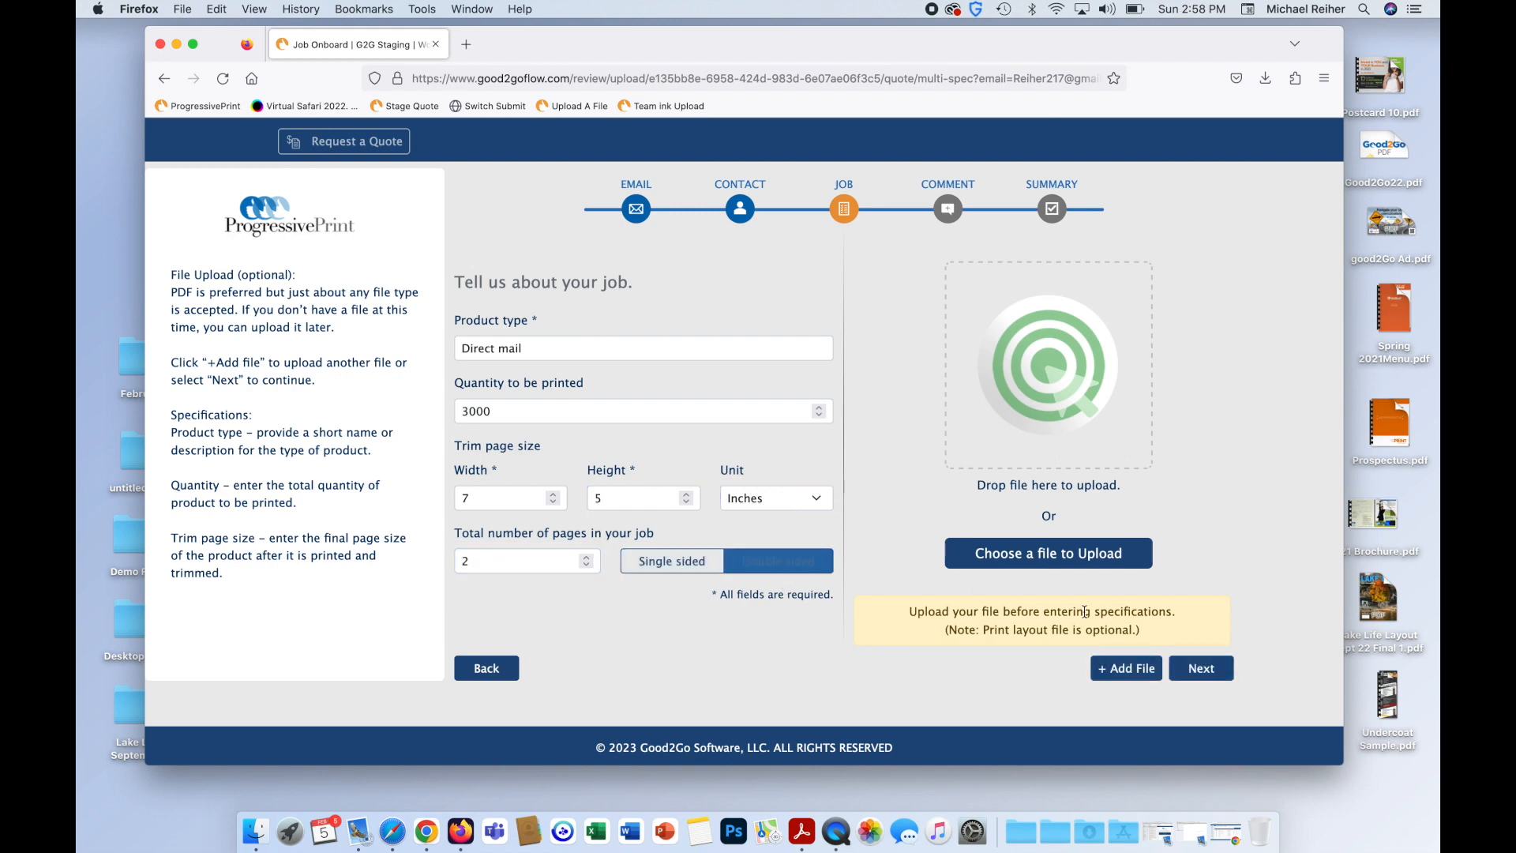
left_click(1207, 667)
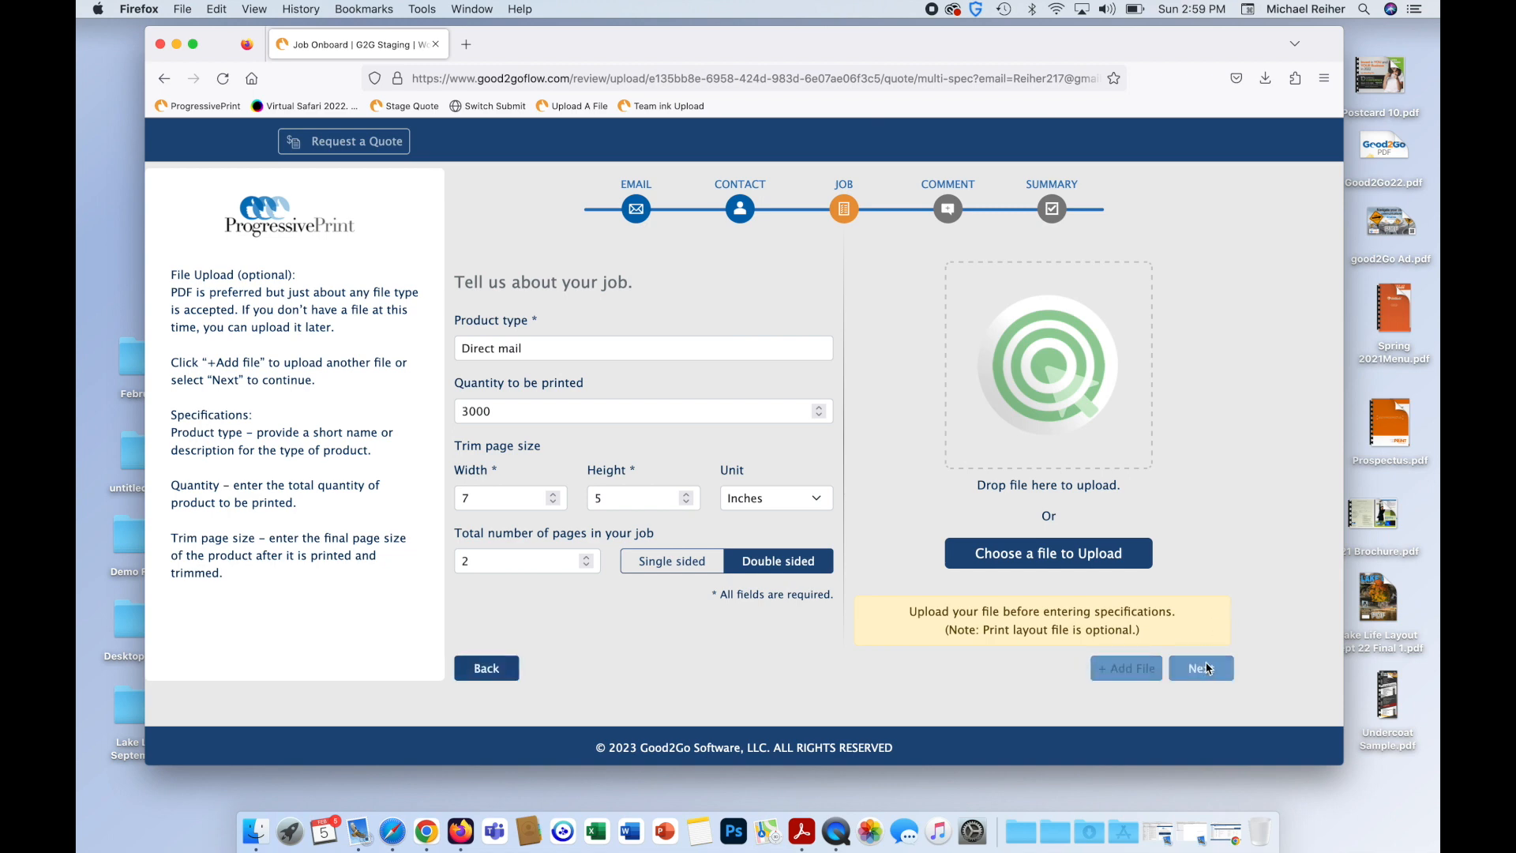
Dictate an additional-information note asking for a paper stock recommendation.
left_click(575, 370)
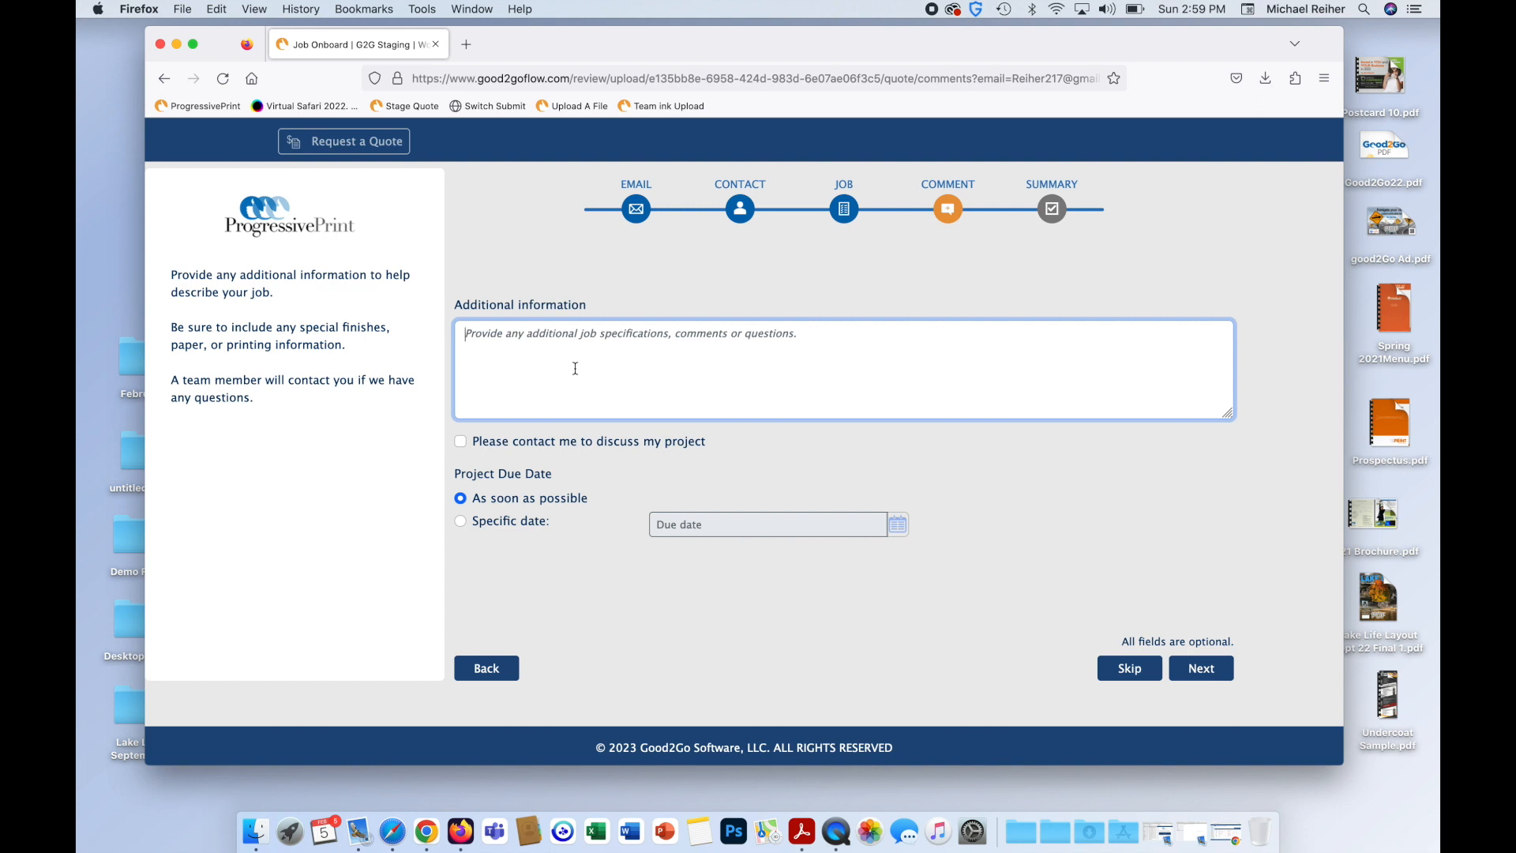
key("fn")
key("fn")
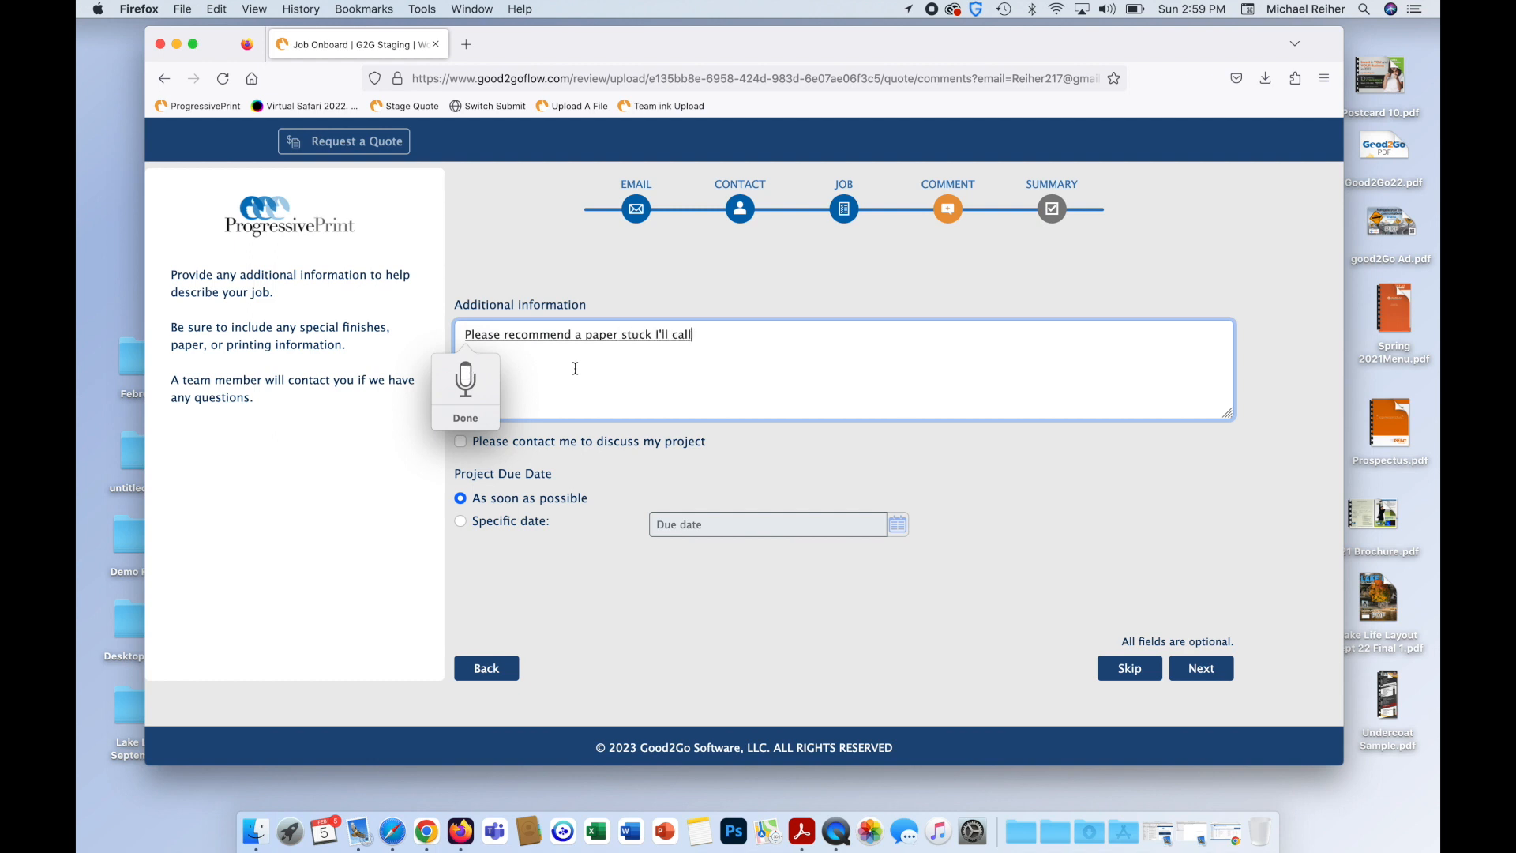
type("like this")
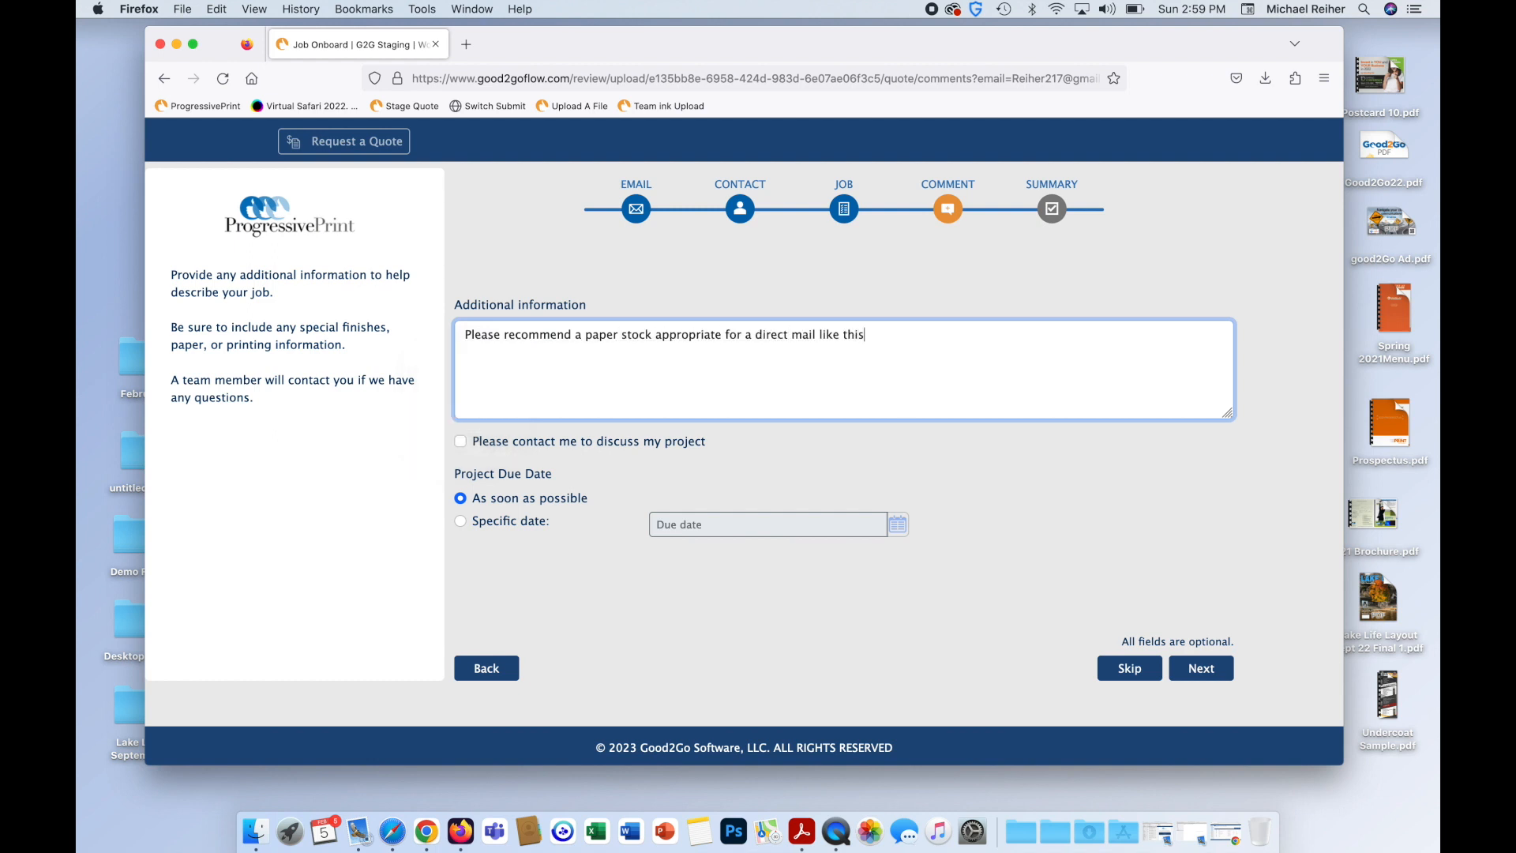
key("fn")
key("fn")
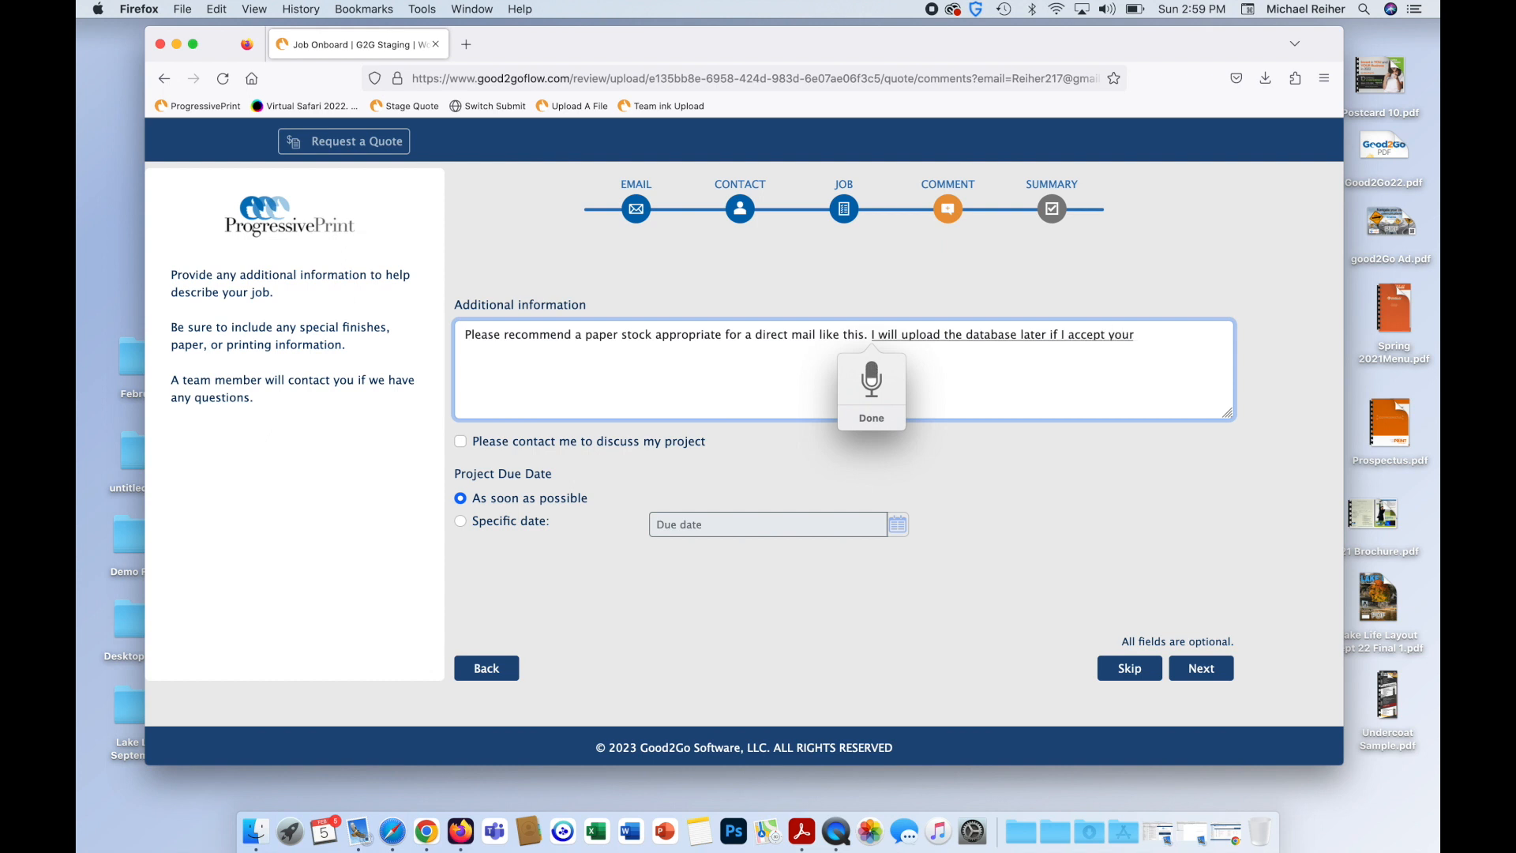
type("..")
Set a specific due date of February 17, 2023 and go to final review.
left_click(503, 523)
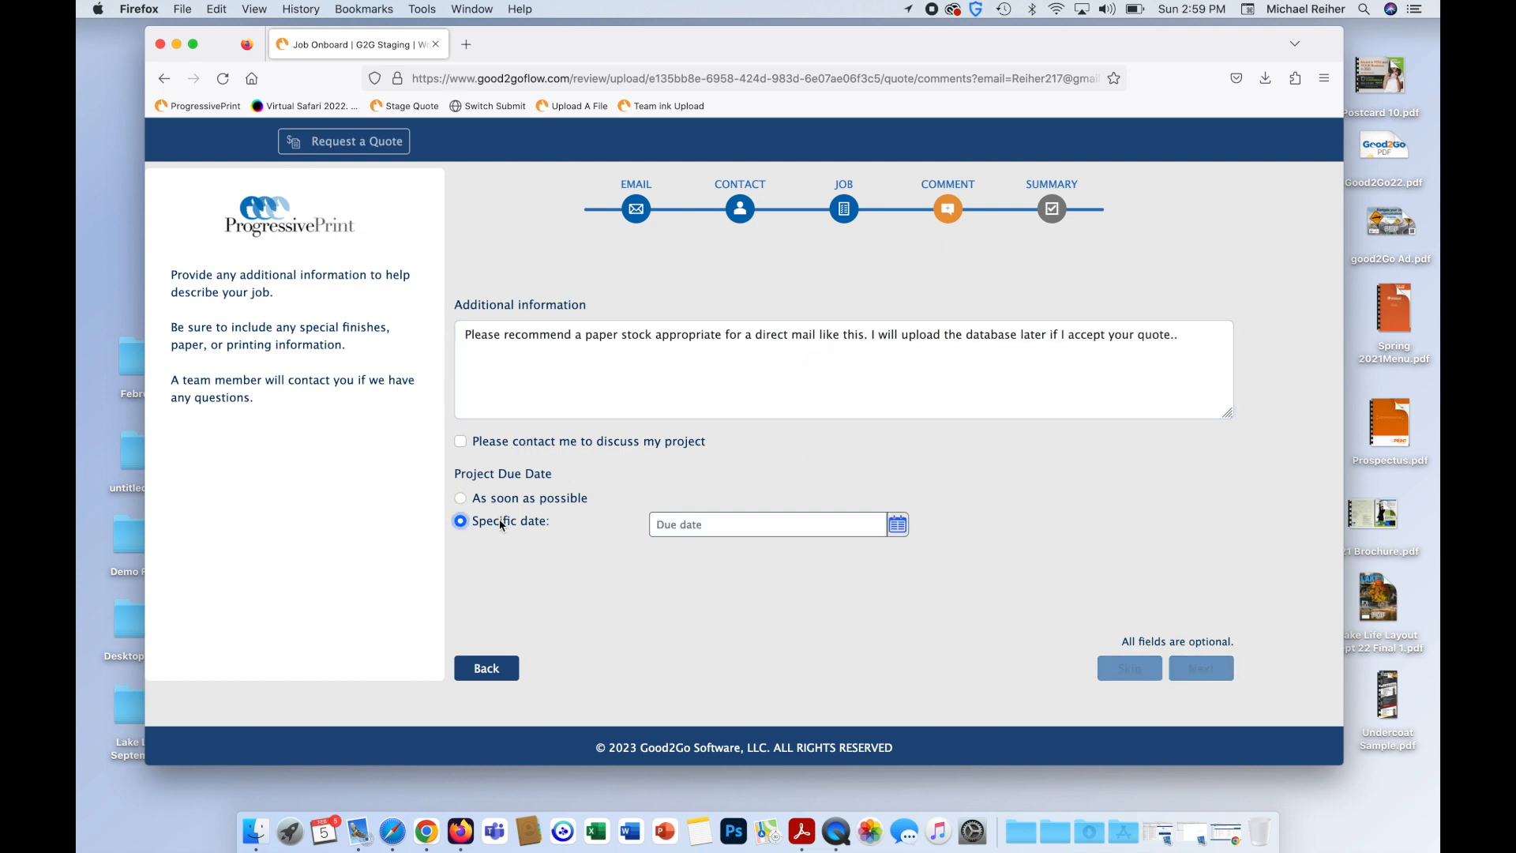
left_click(897, 525)
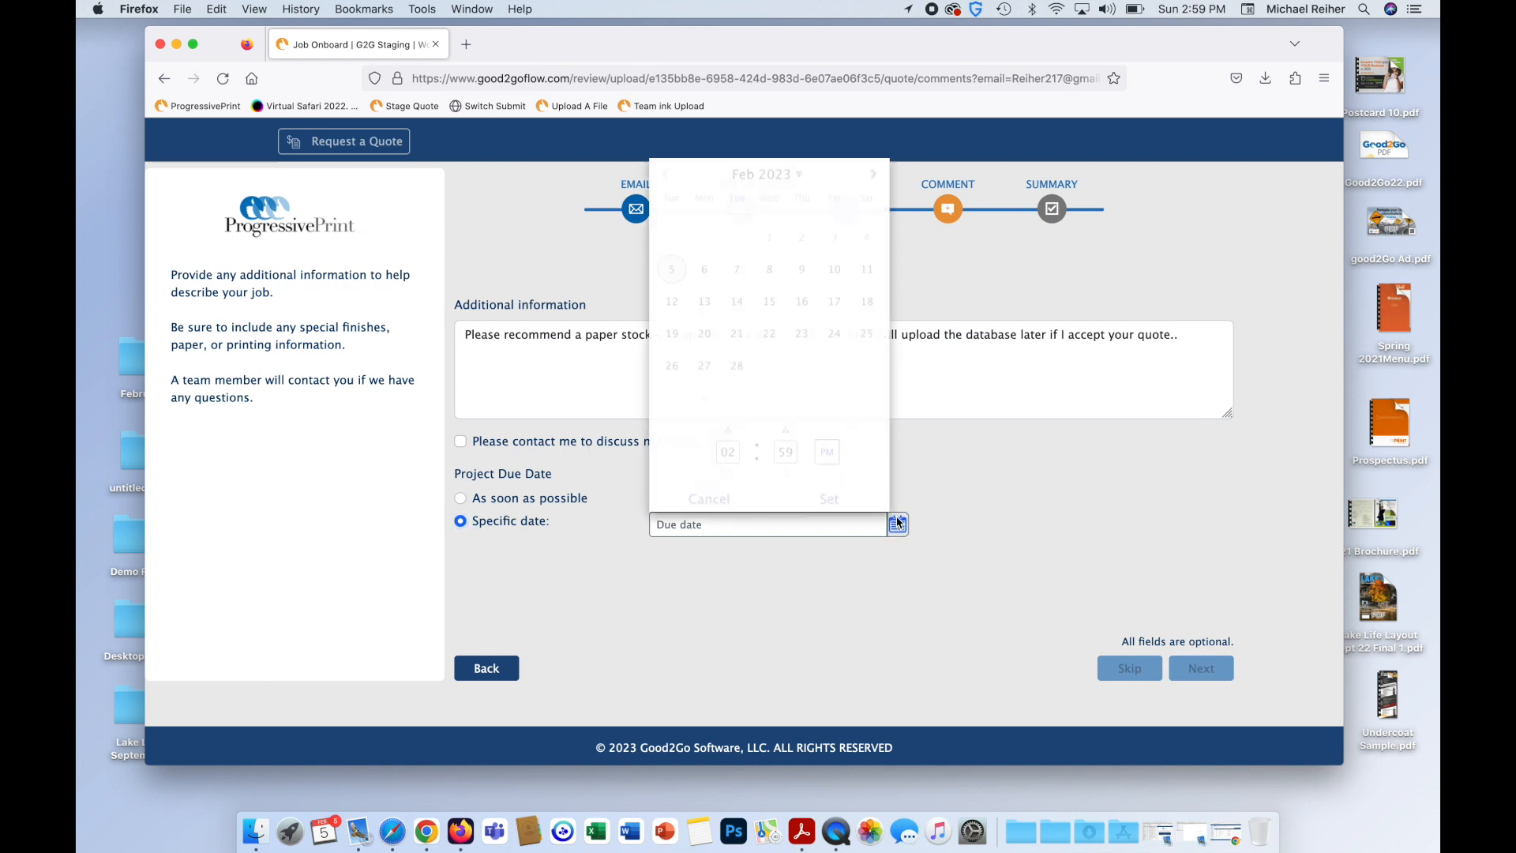
left_click(833, 299)
left_click(829, 498)
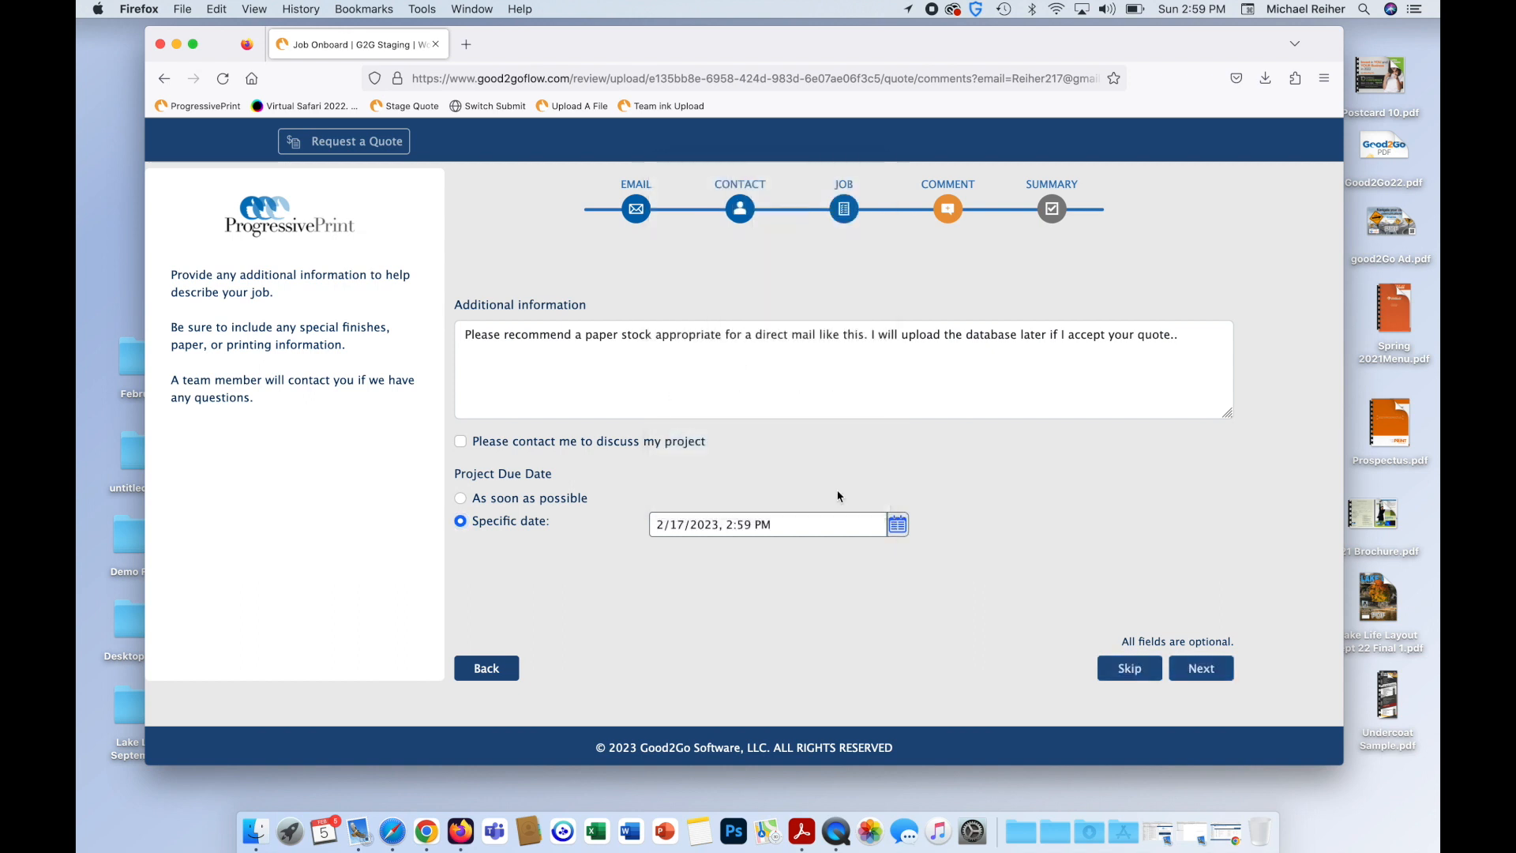
left_click(1218, 671)
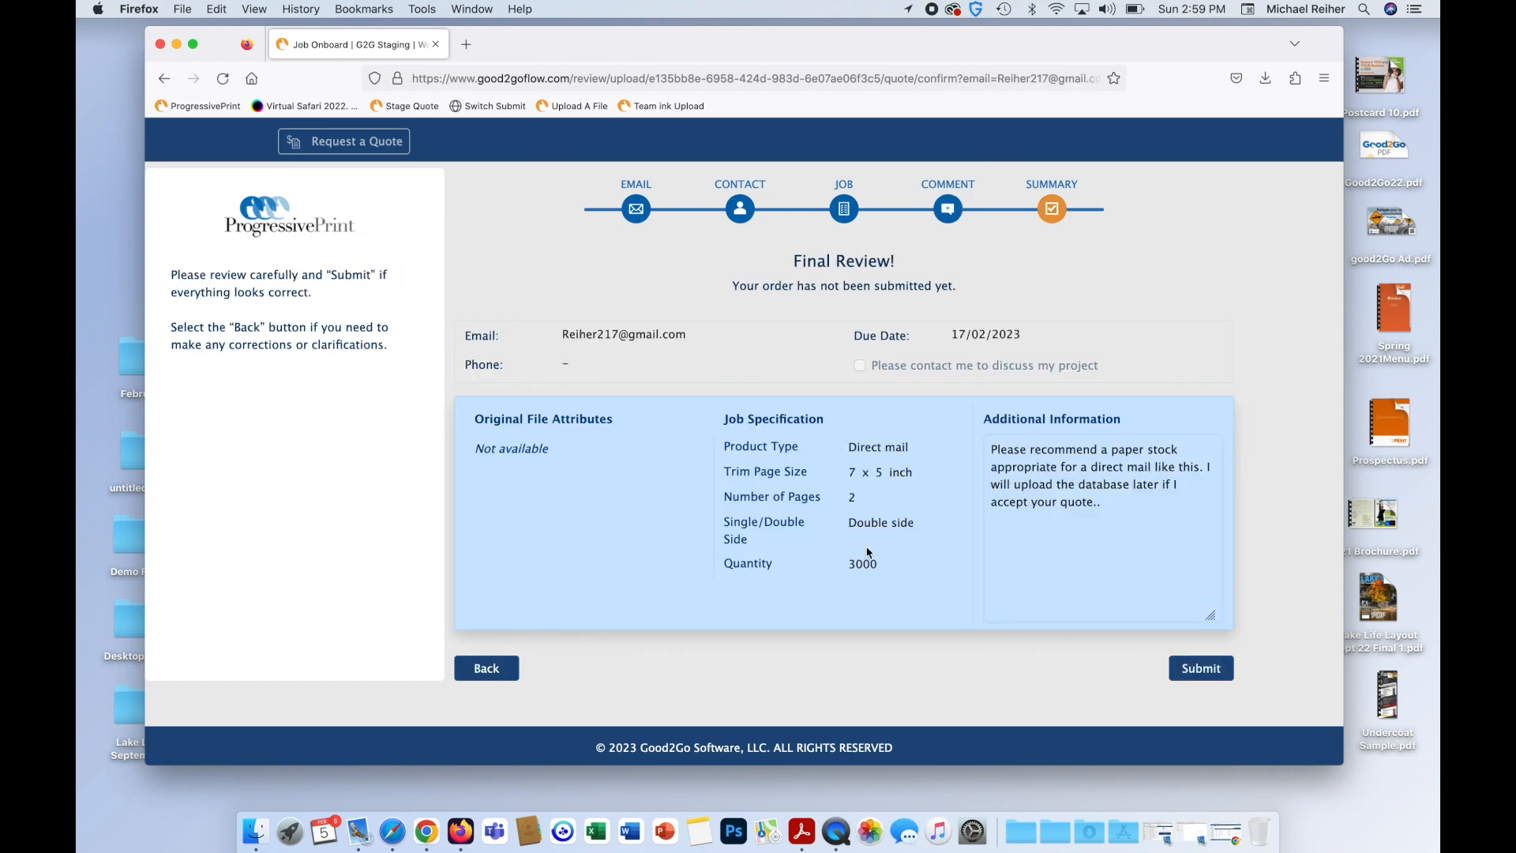
Submit the quote request and check Mail for the confirmation.
left_click(1201, 669)
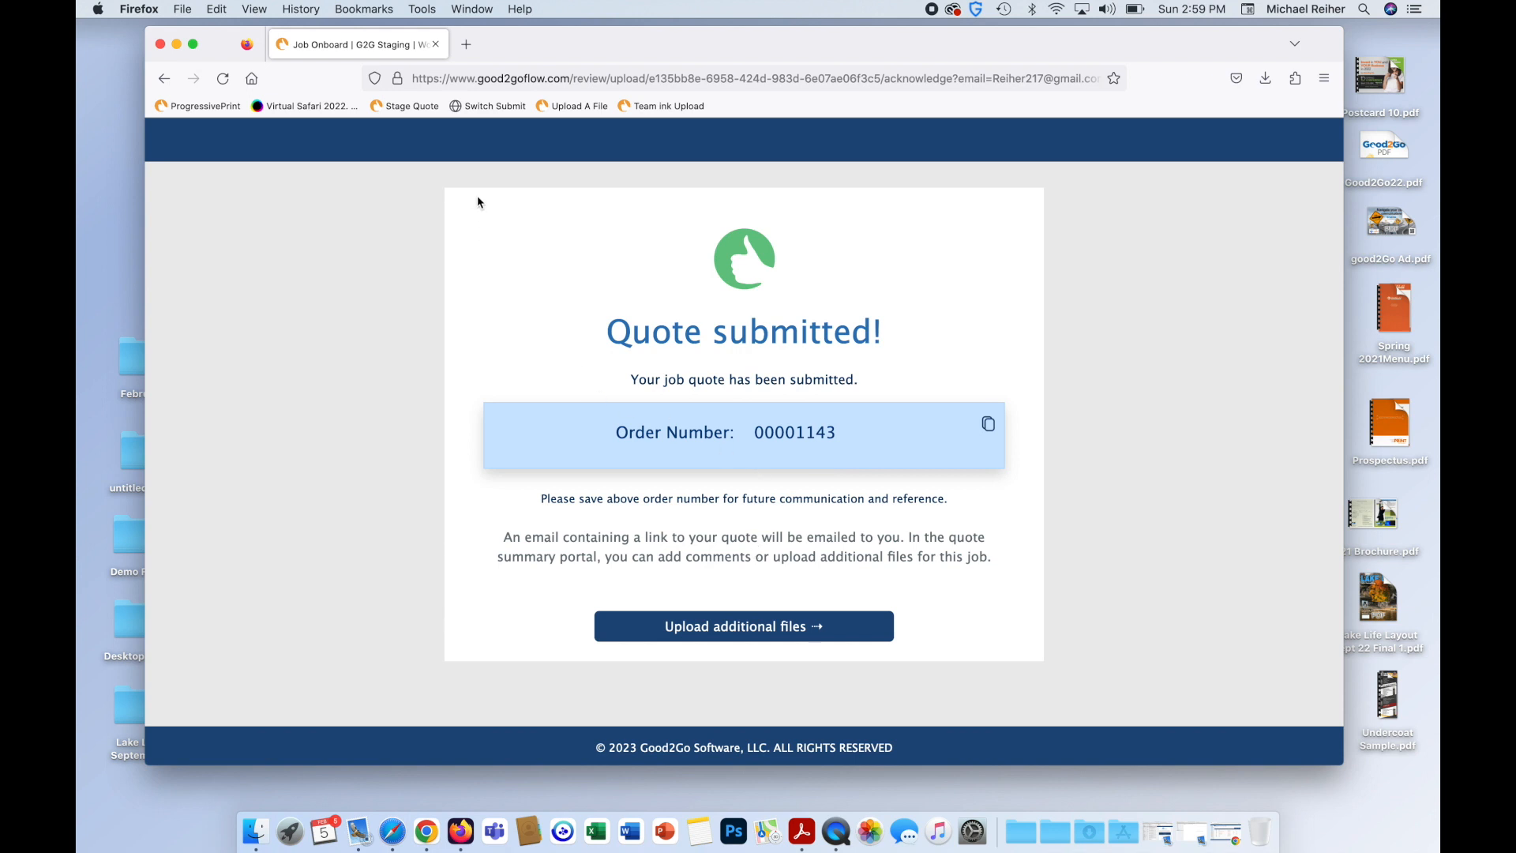
left_click(350, 843)
Open the QReviewPDF Job Quote Submitted confirmation email.
left_click(504, 168)
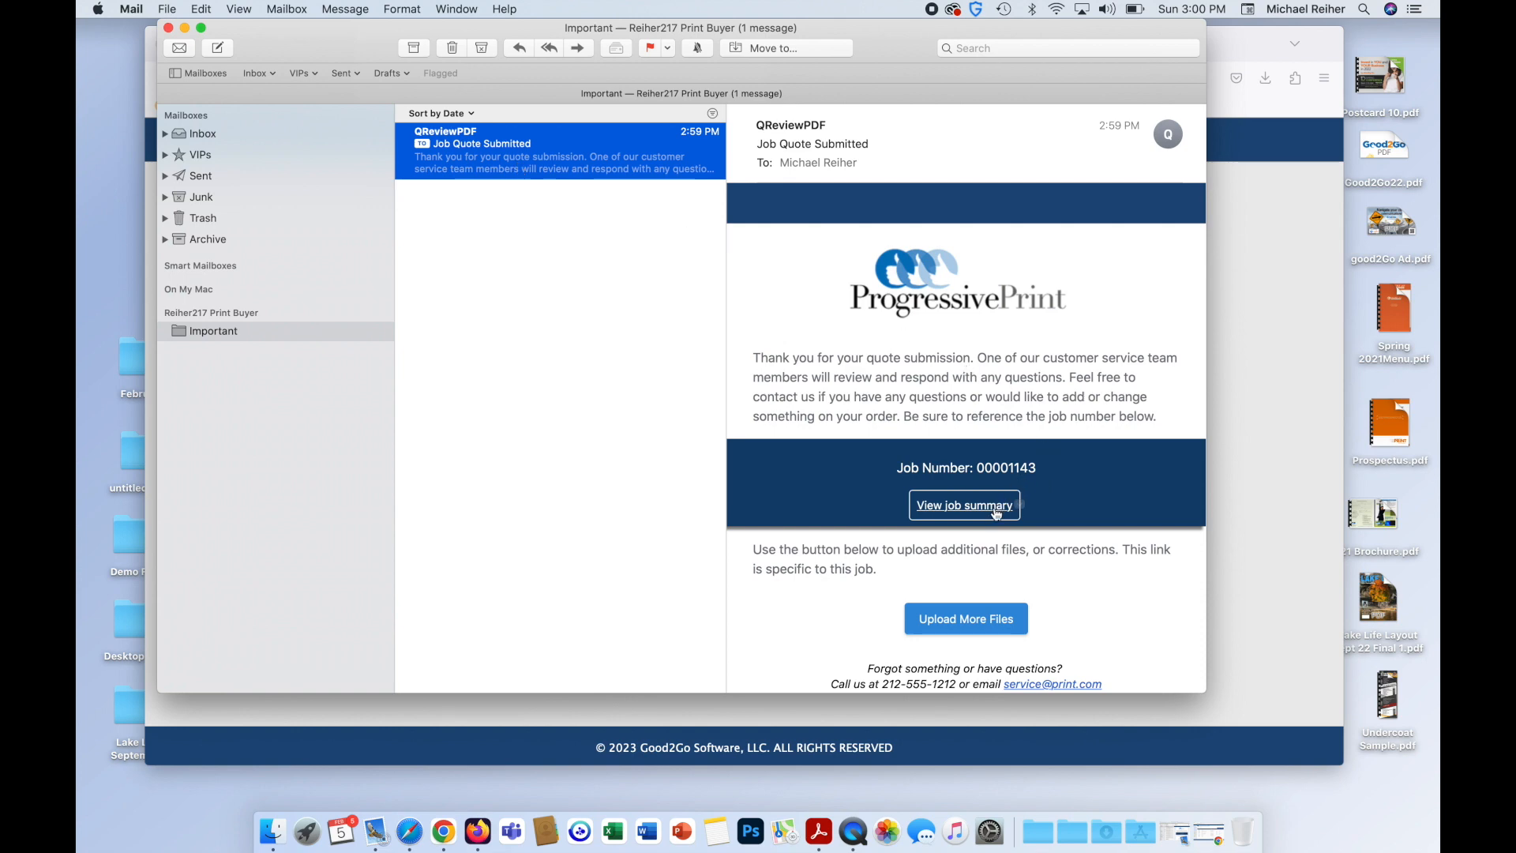
mouse_move(997, 513)
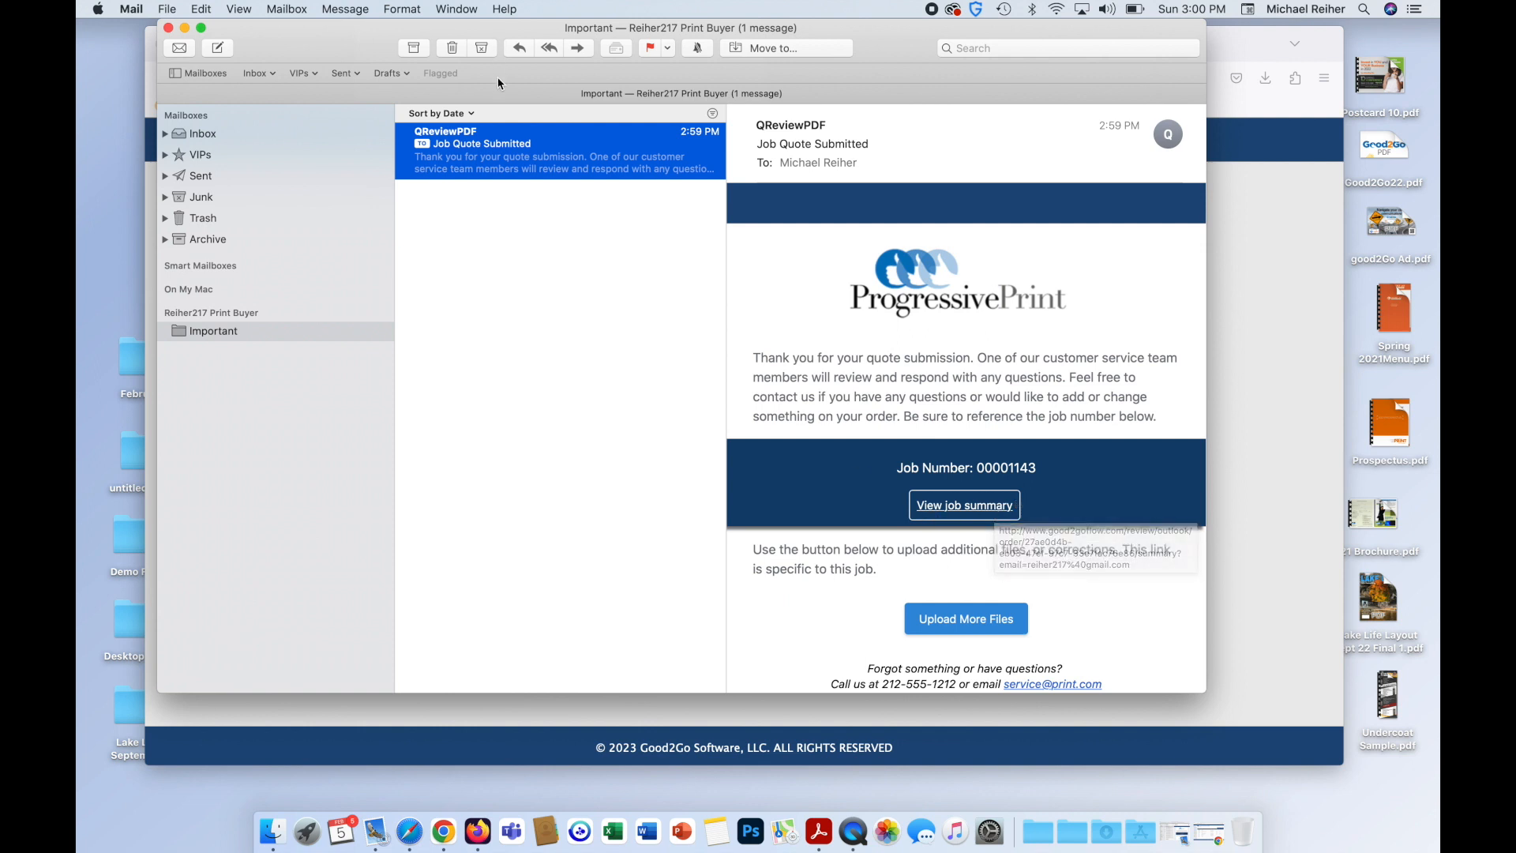
Close Mail and read the 2:59 PM Received Order Quote/Print! email in Yahoo Mail.
left_click(168, 28)
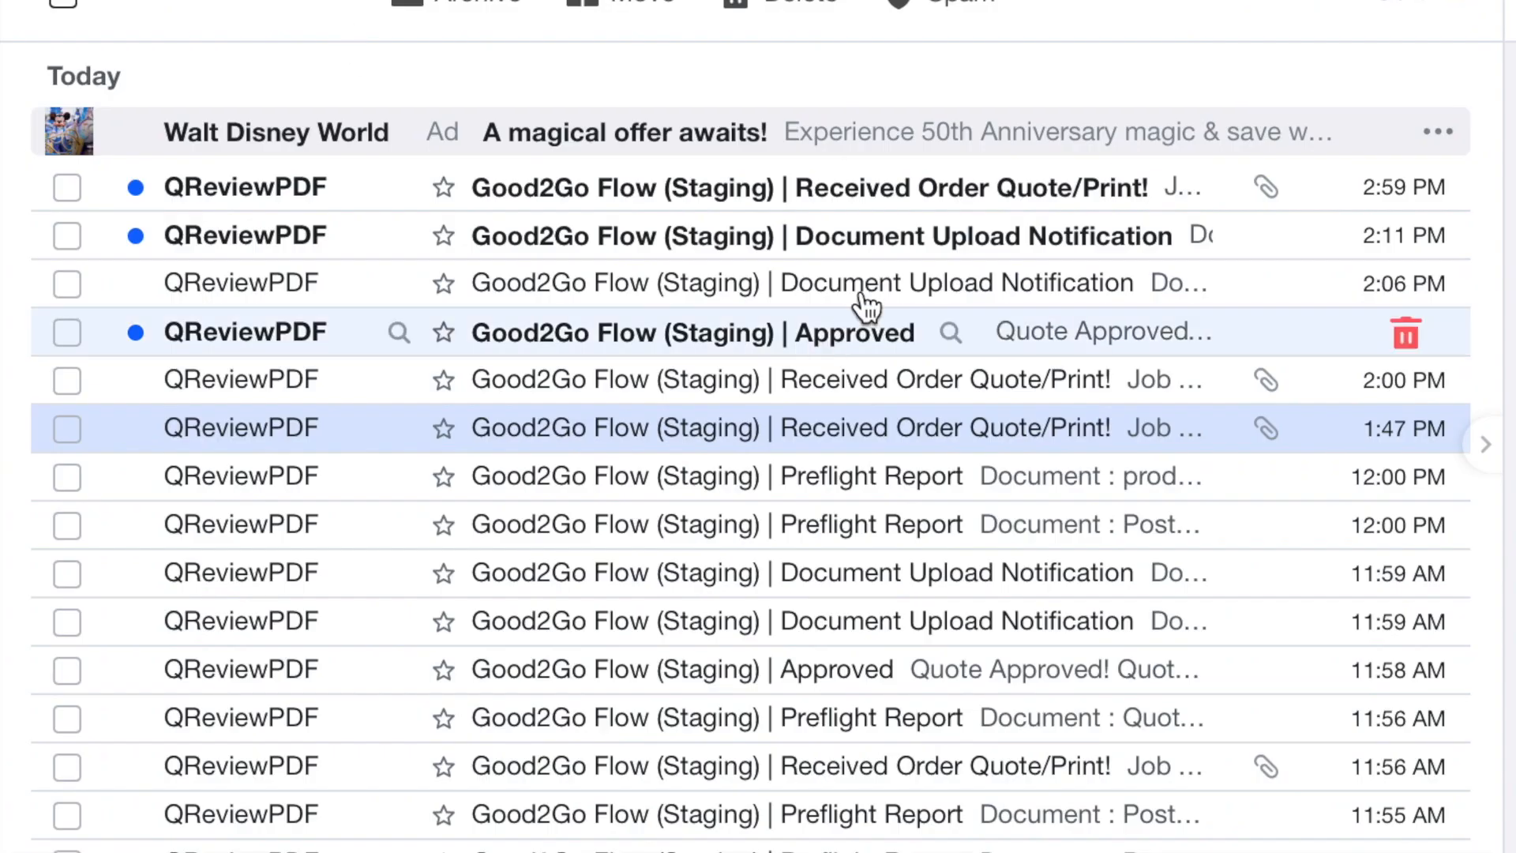
left_click(746, 361)
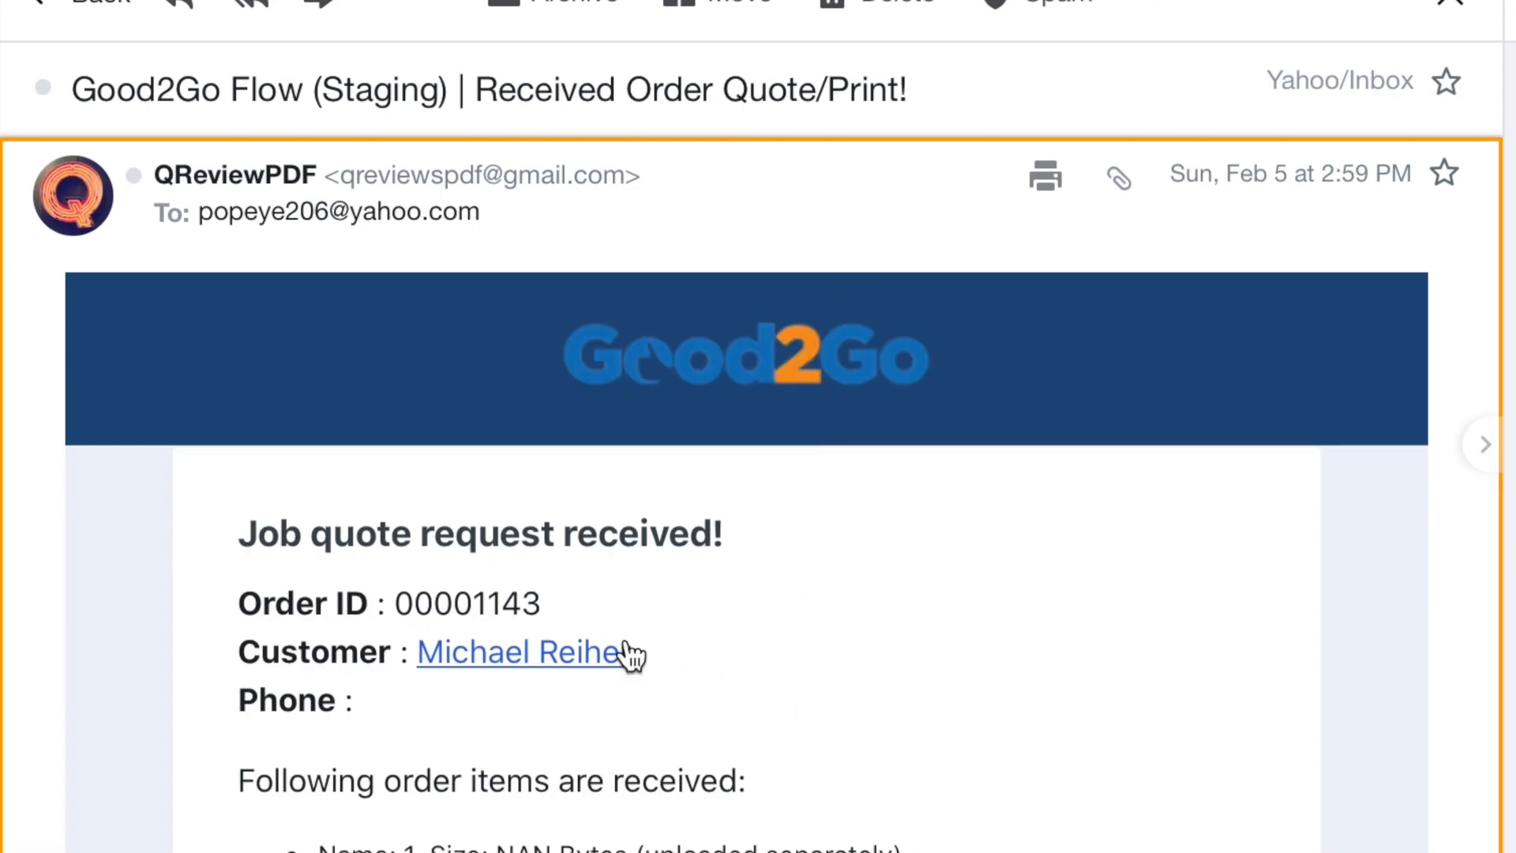
scroll(659, 647, "down", 3)
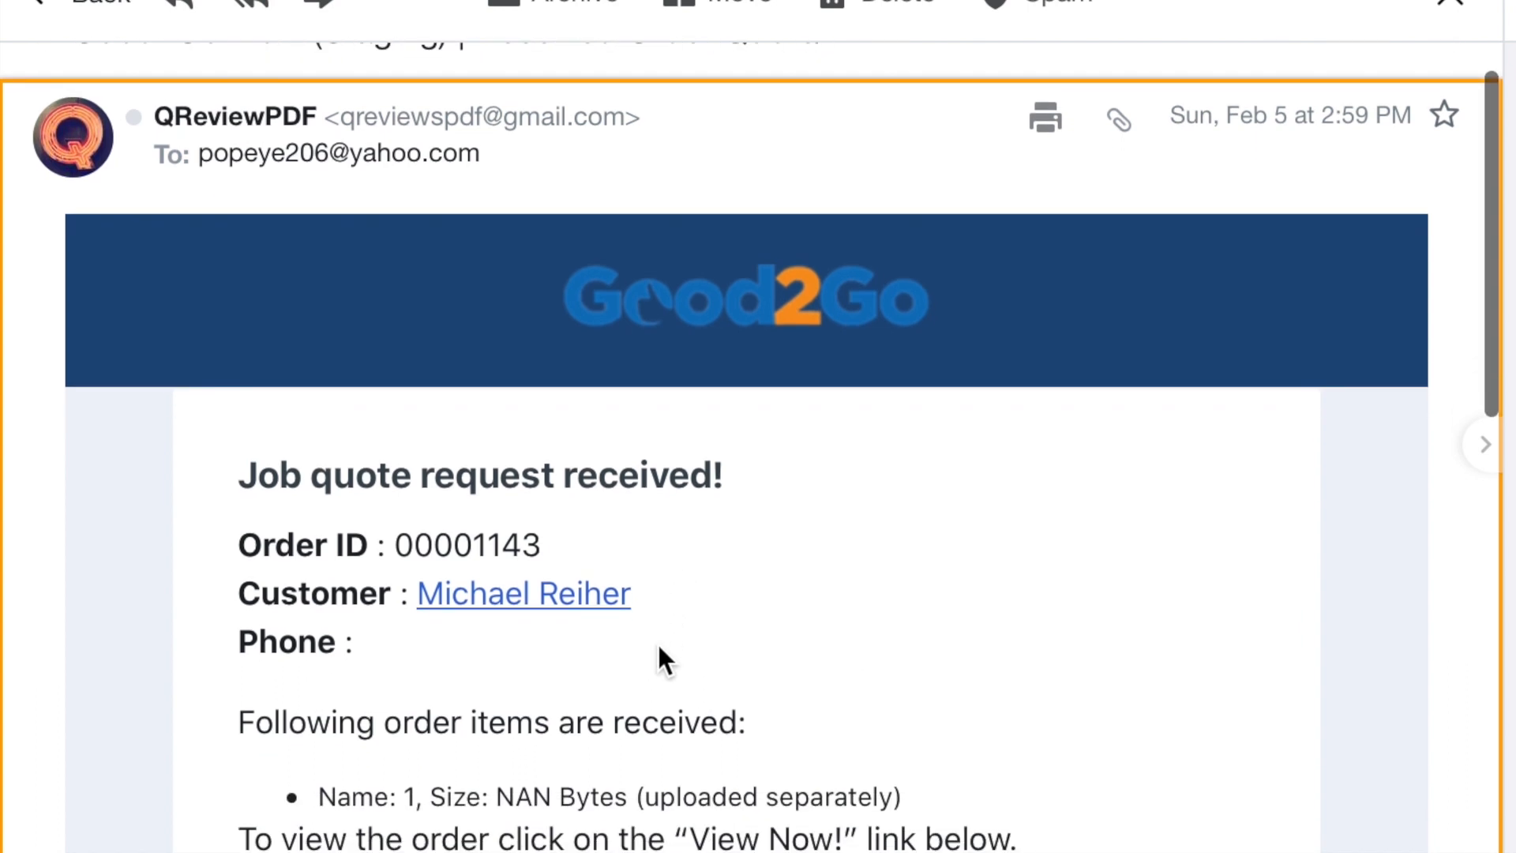
scroll(665, 667, "down", 1)
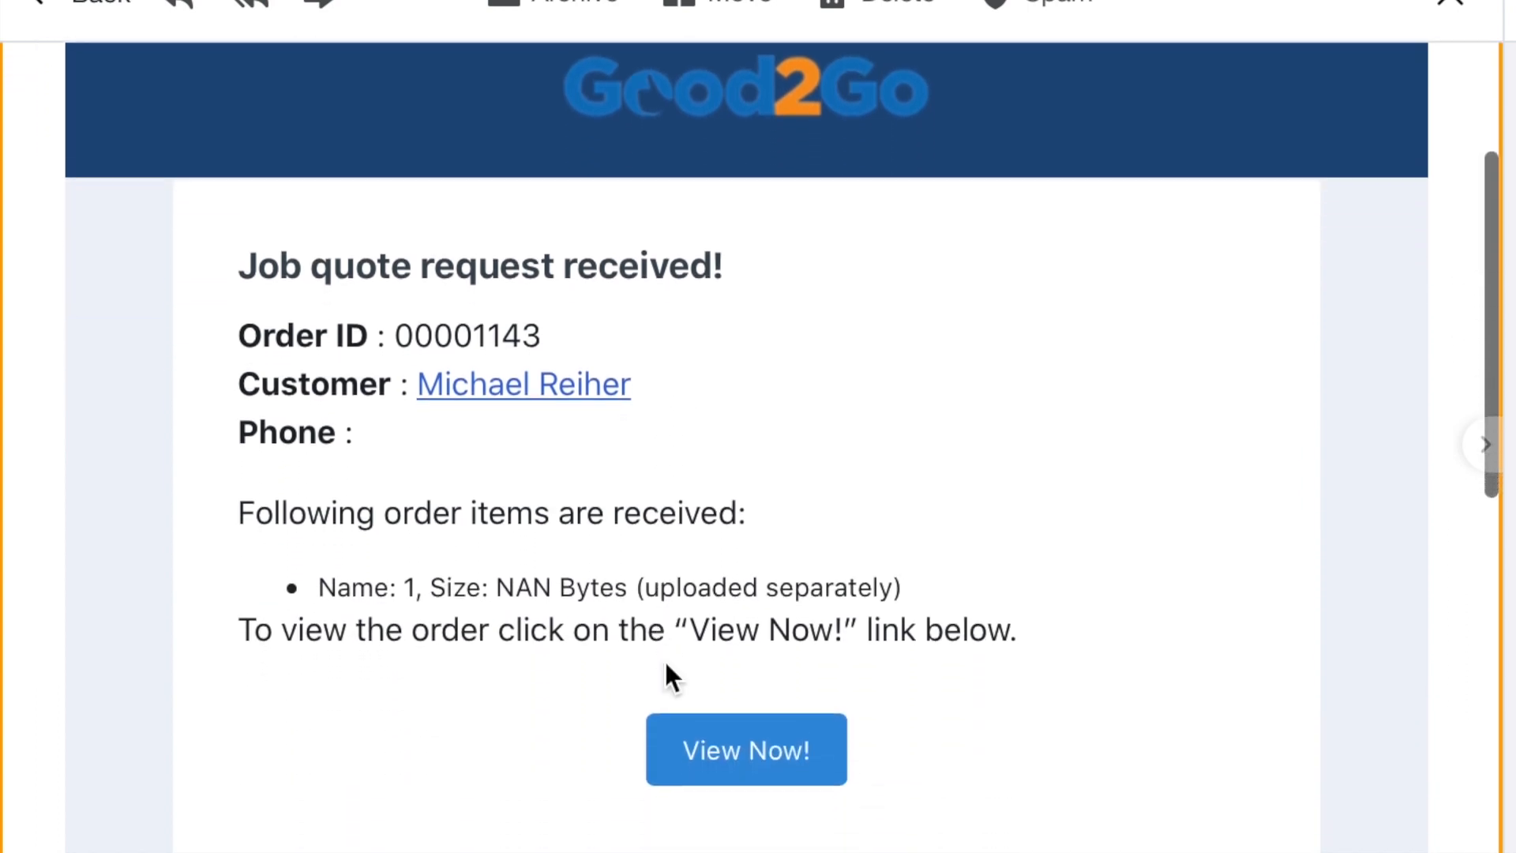
triple_click(423, 582)
left_click(564, 770)
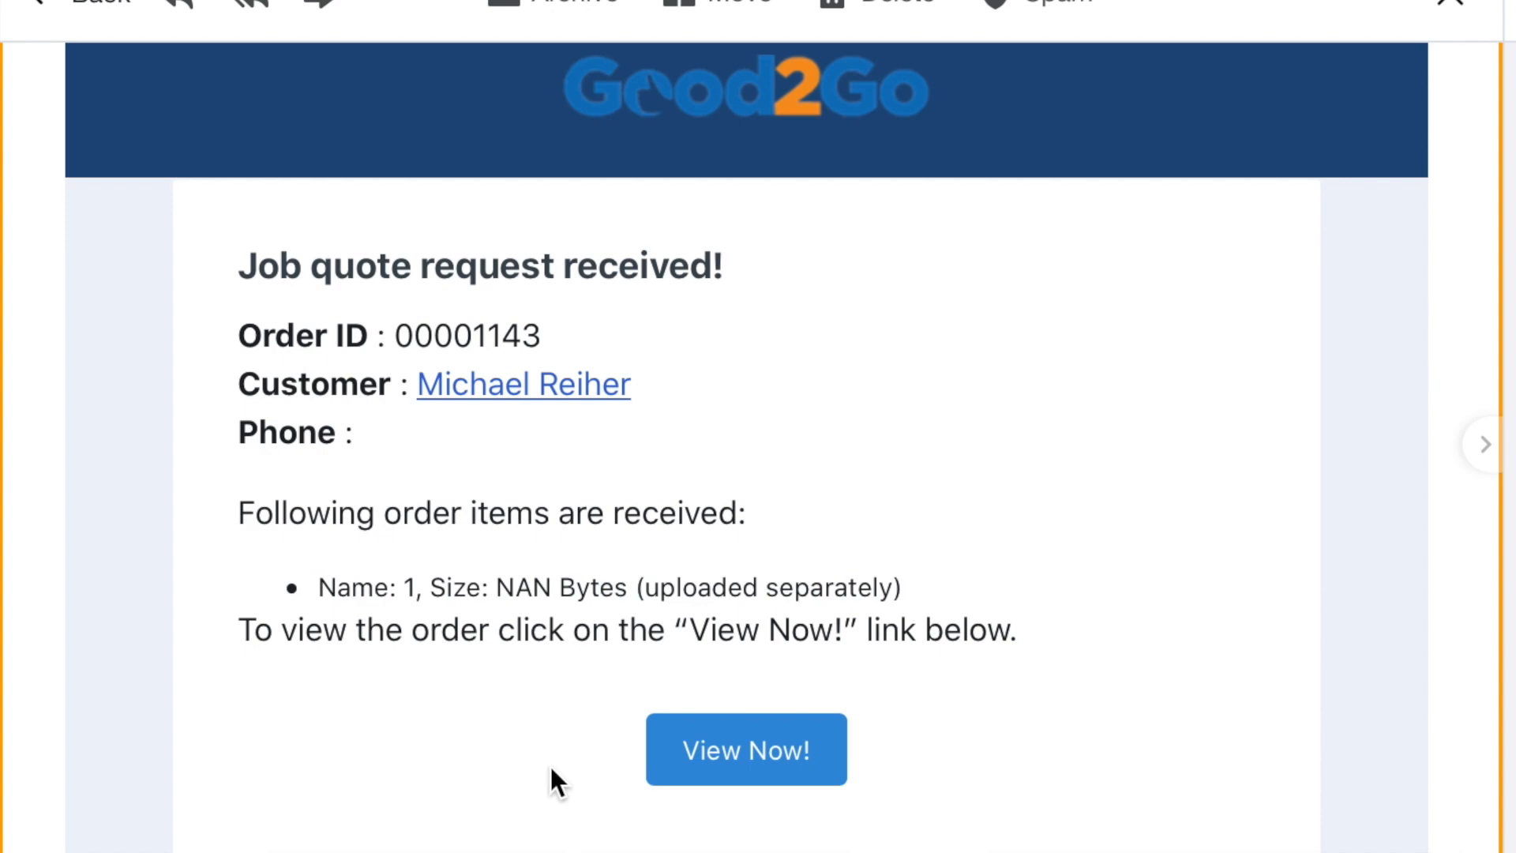
scroll(580, 786, "down", 1)
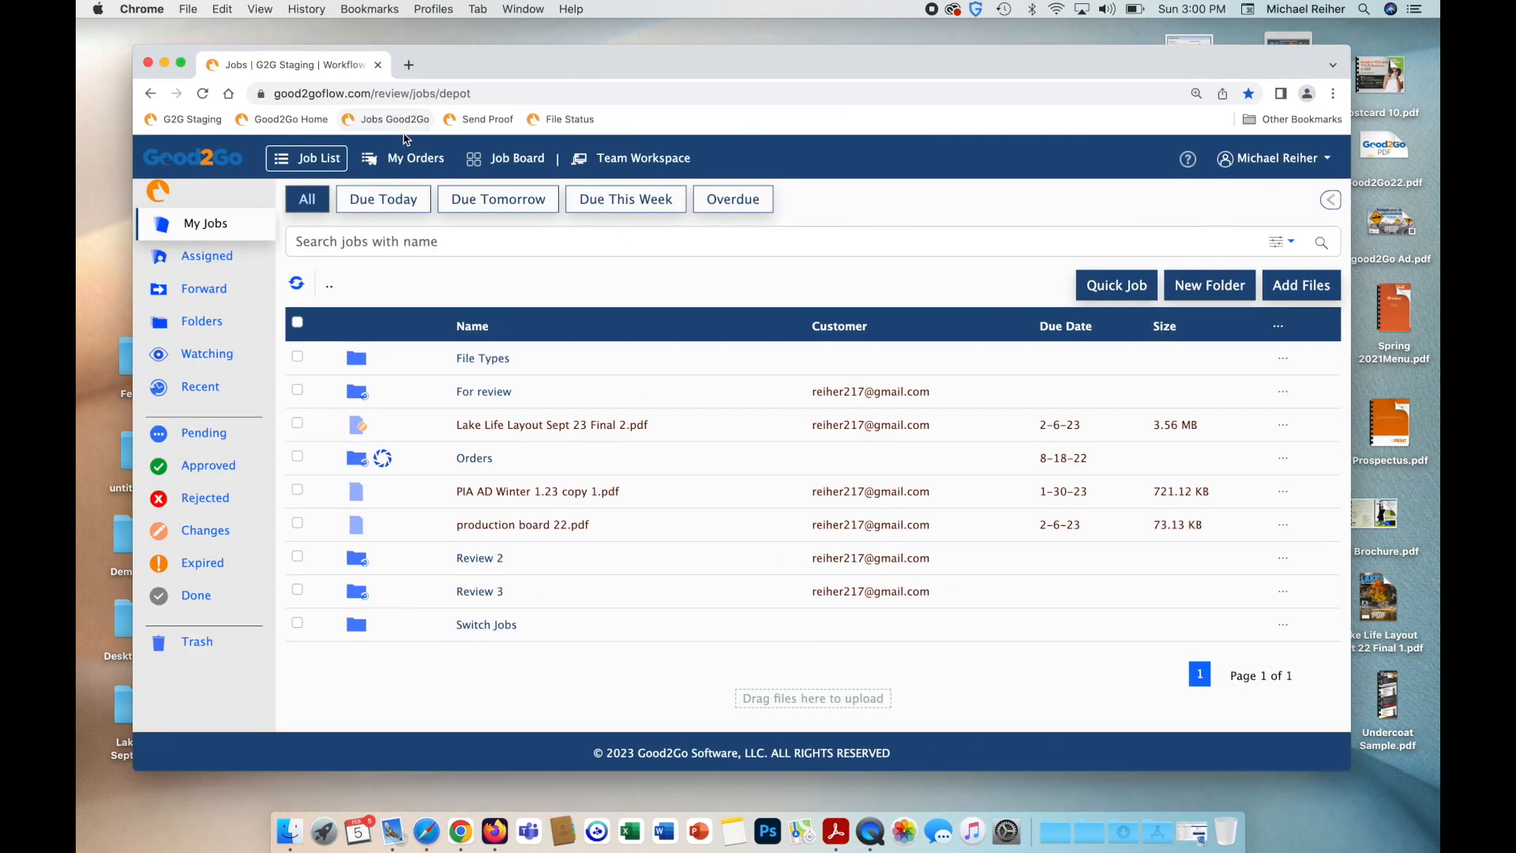
left_click(433, 161)
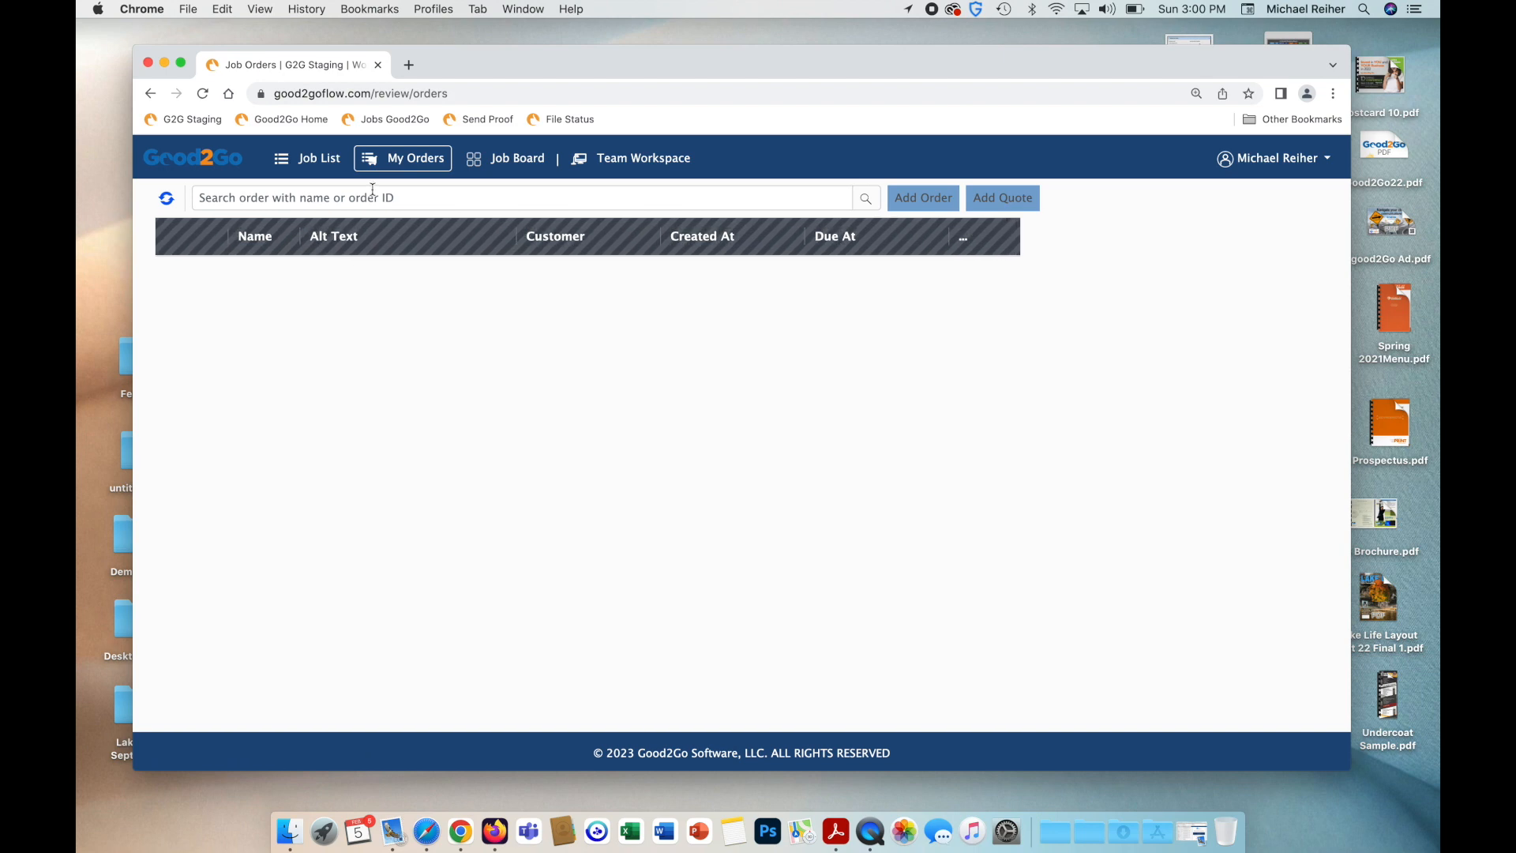
left_click(281, 314)
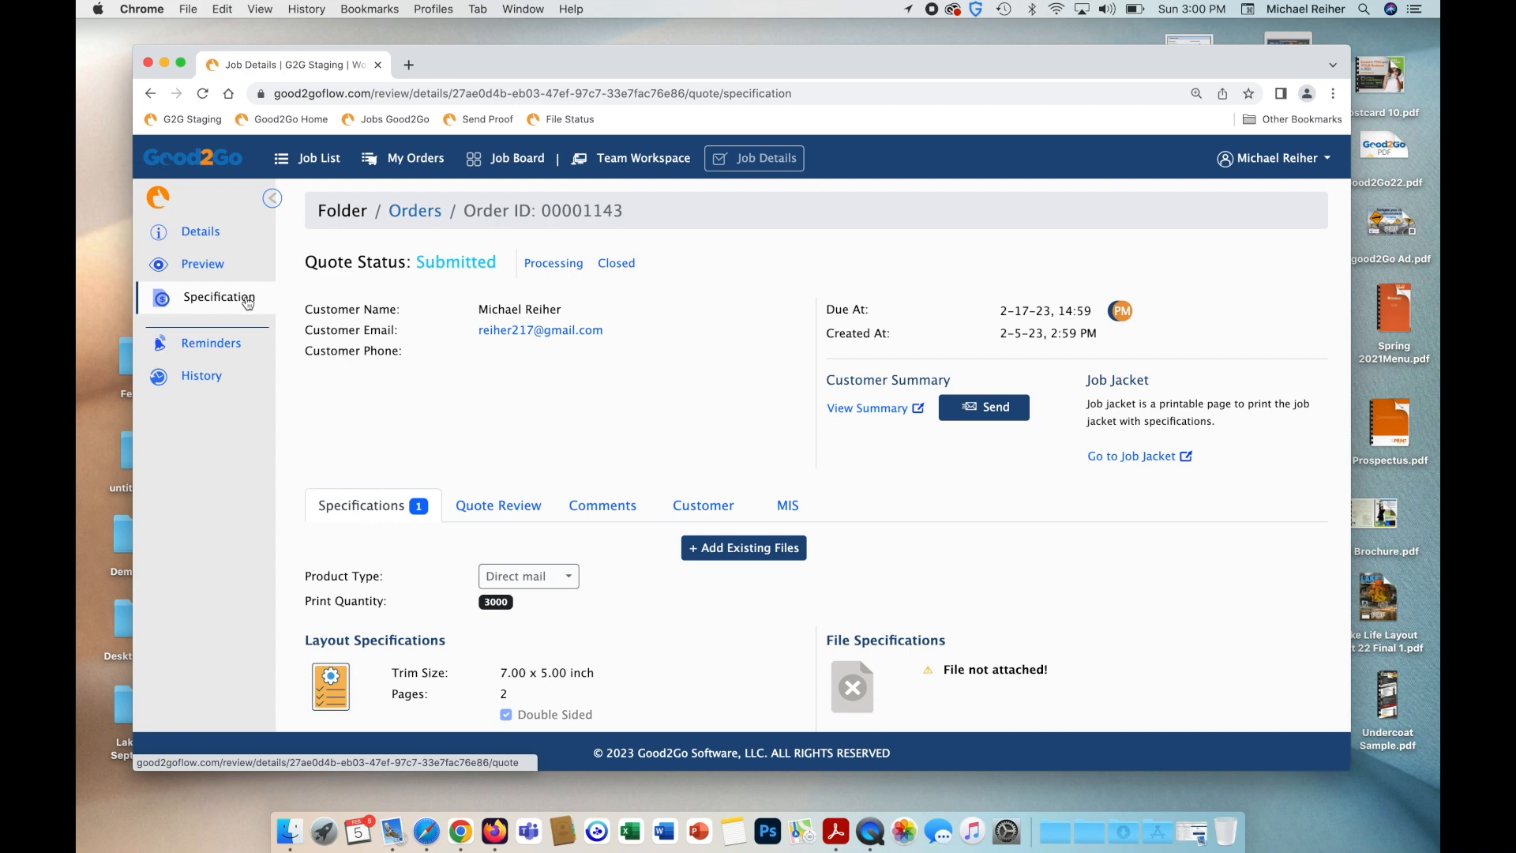
scroll(464, 430, "down", 1)
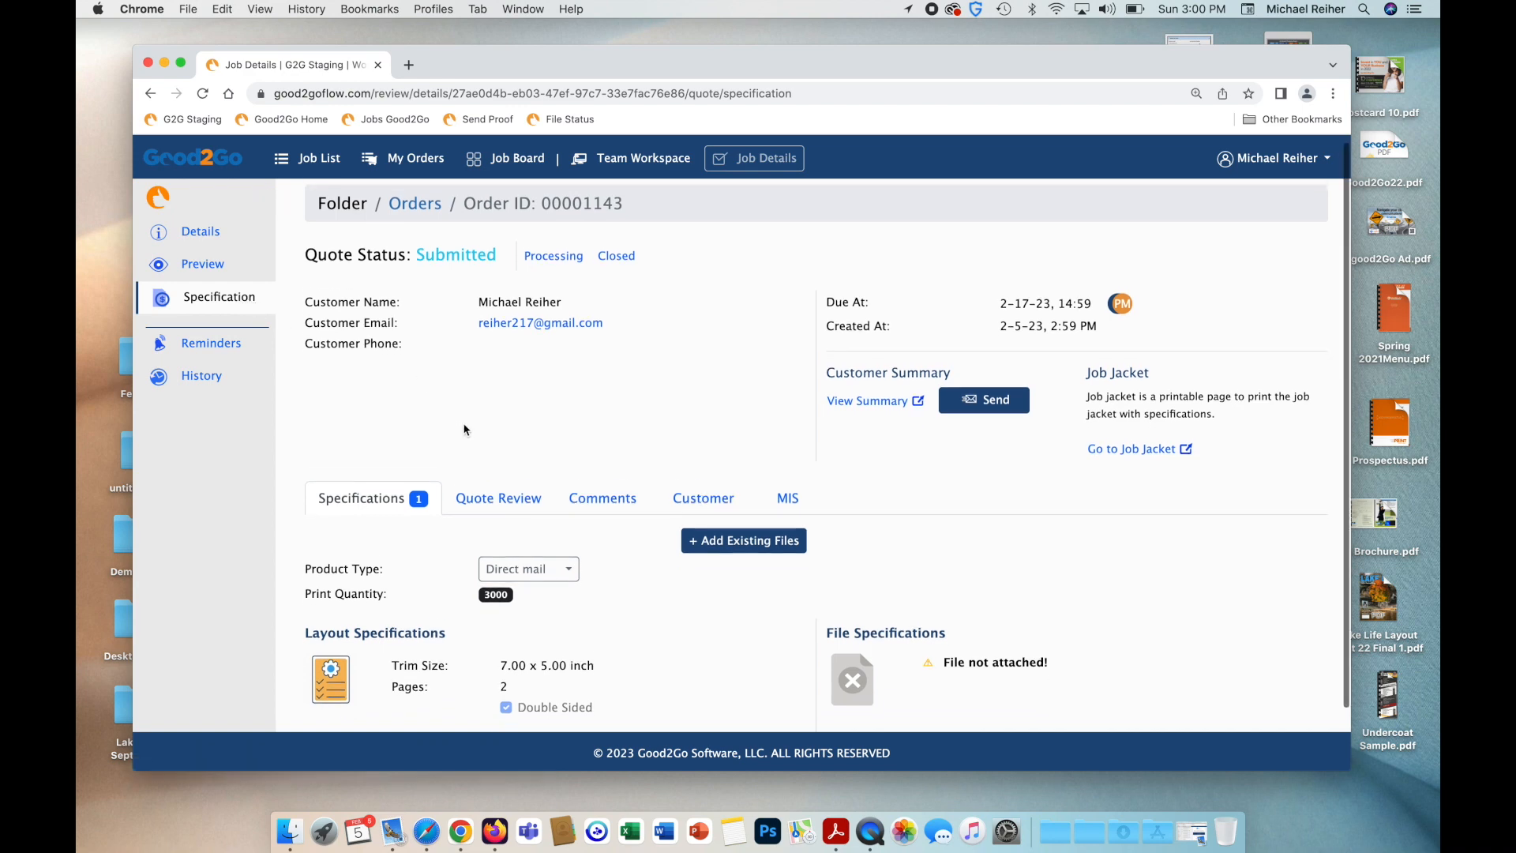
scroll(466, 428, "down", 3)
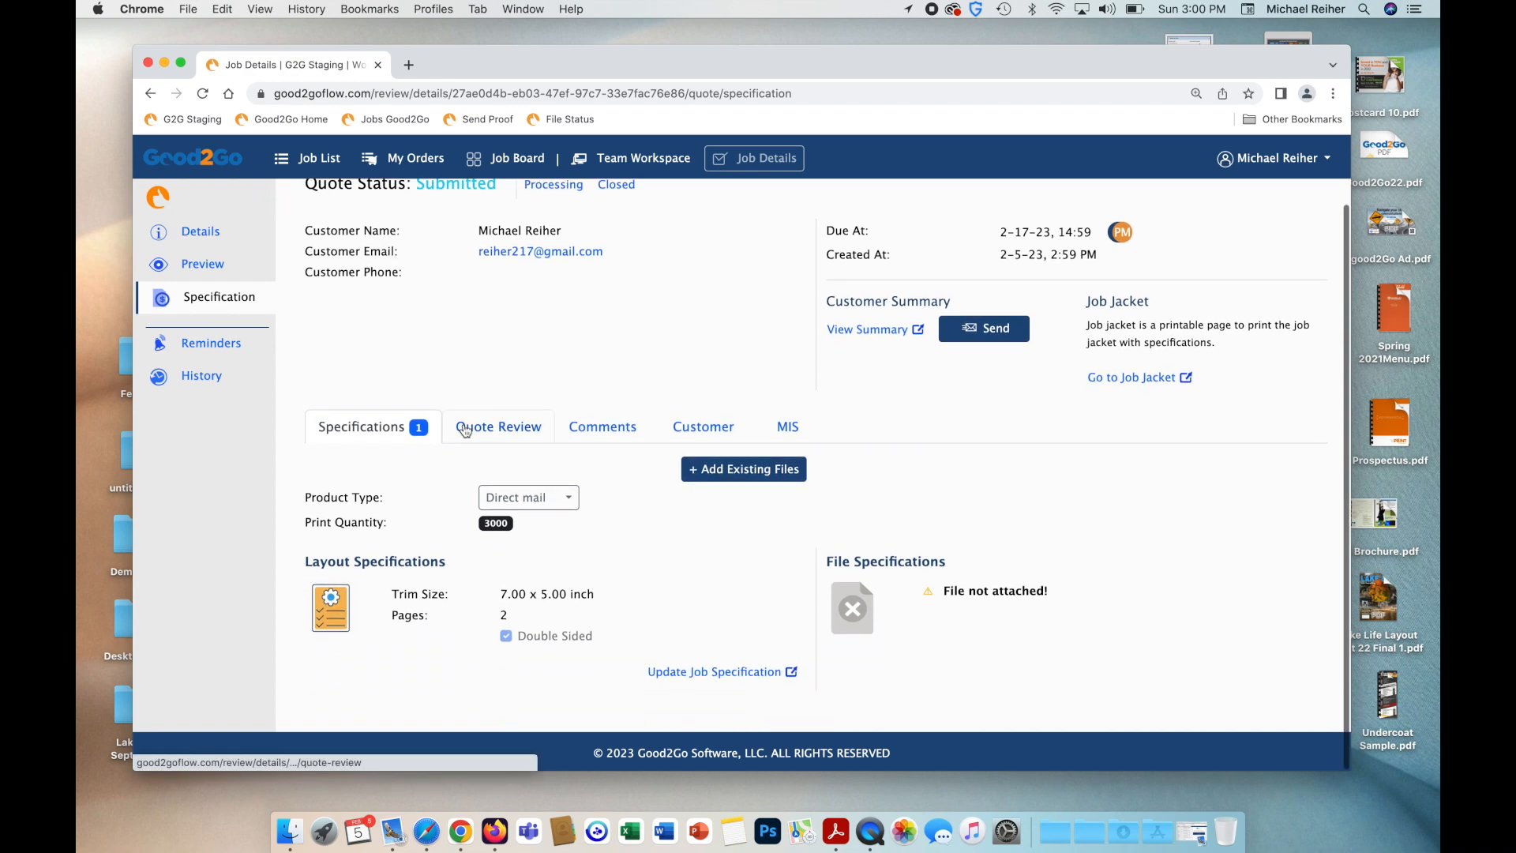
left_click(622, 439)
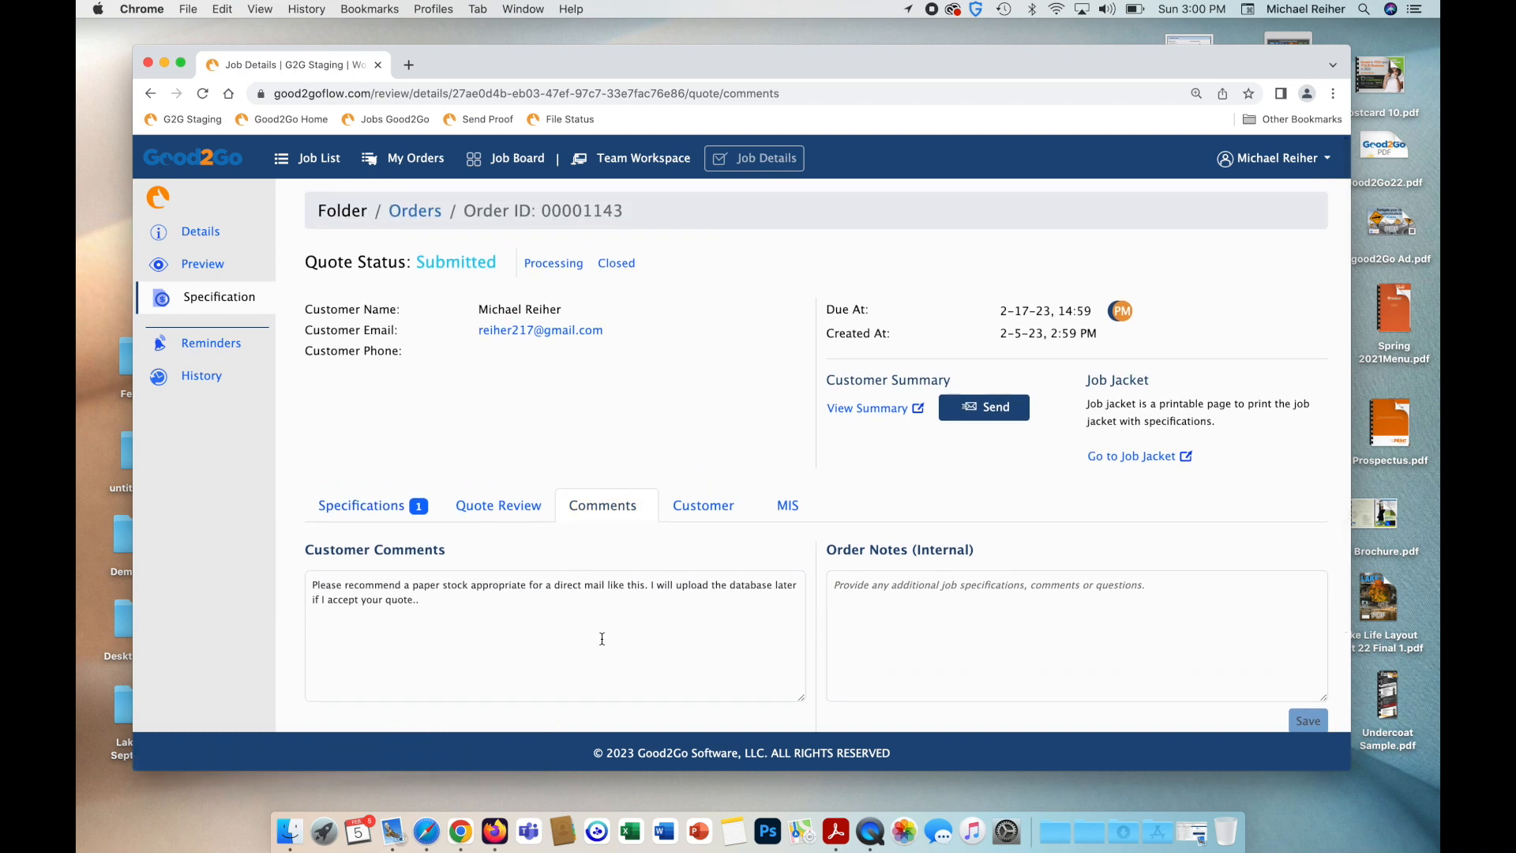
left_click_drag(394, 616, 268, 604)
left_click(385, 506)
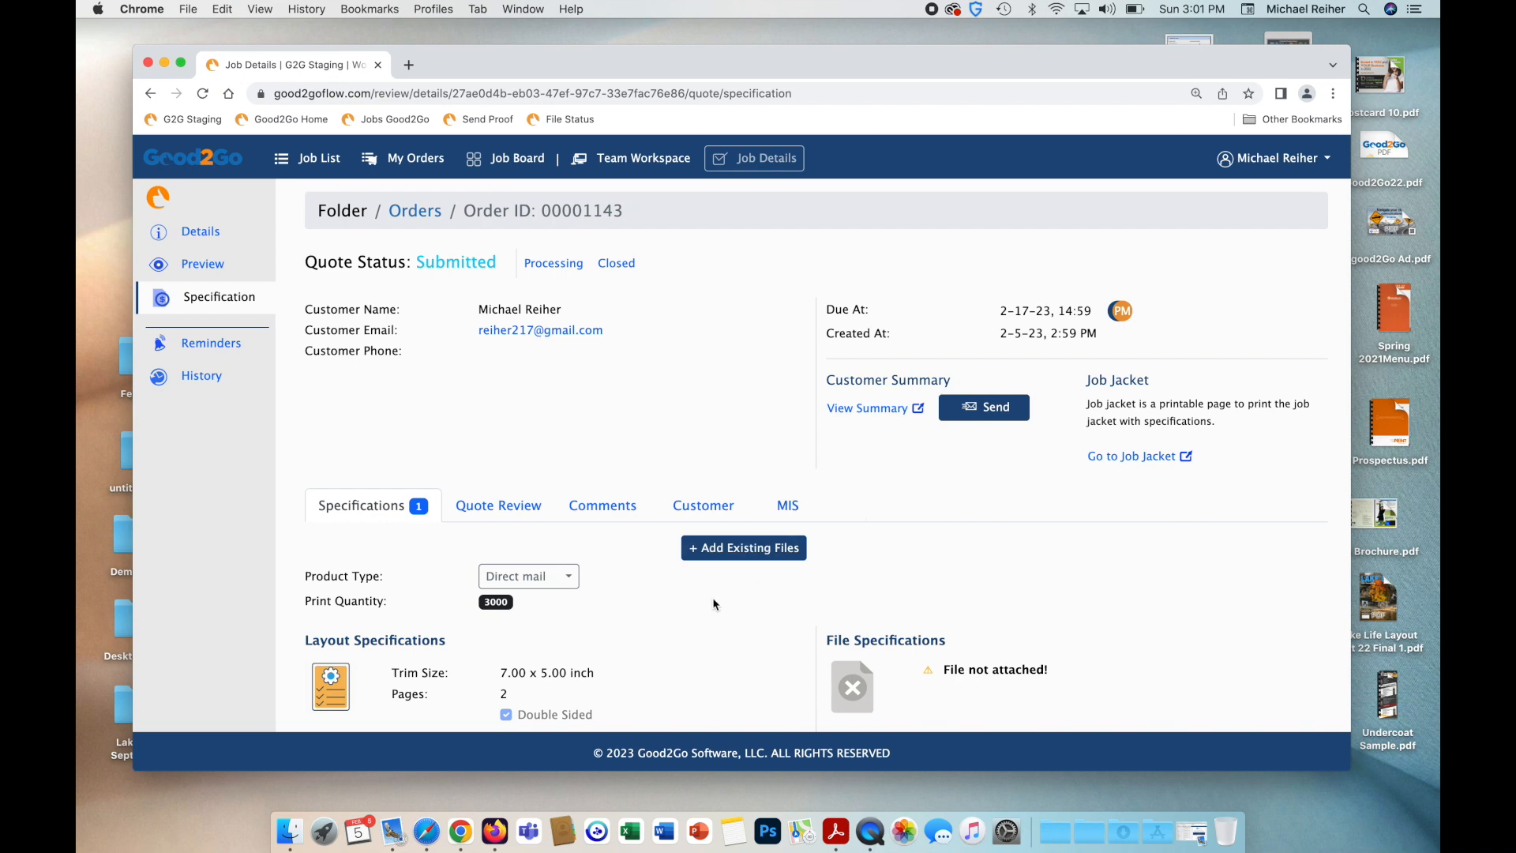
scroll(728, 612, "down", 2)
Change the job's additional information to '16 pt stock matte' and resubmit the specification.
left_click(725, 682)
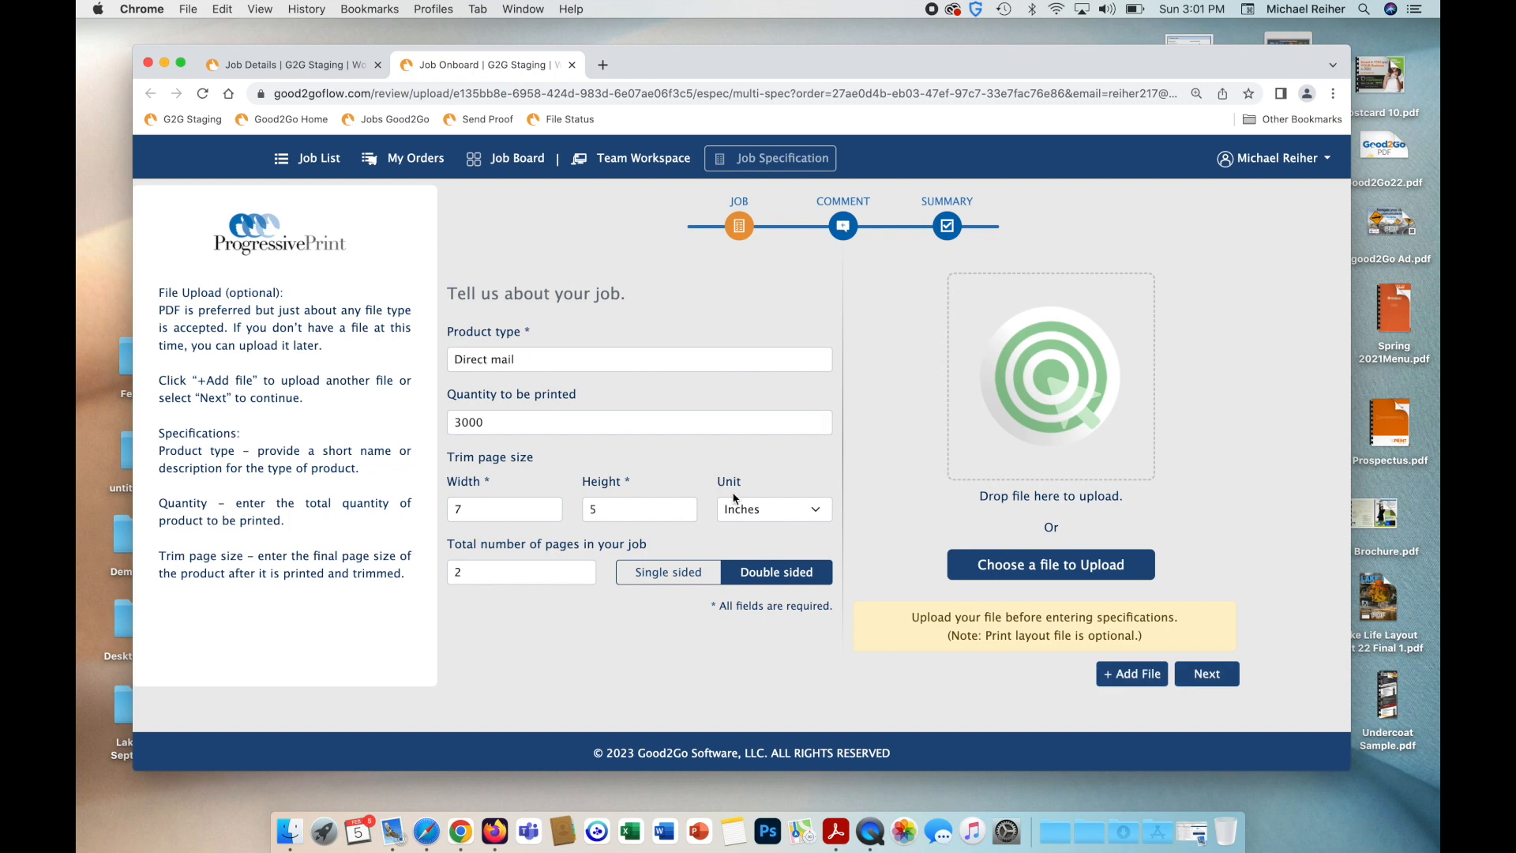
left_click(1206, 684)
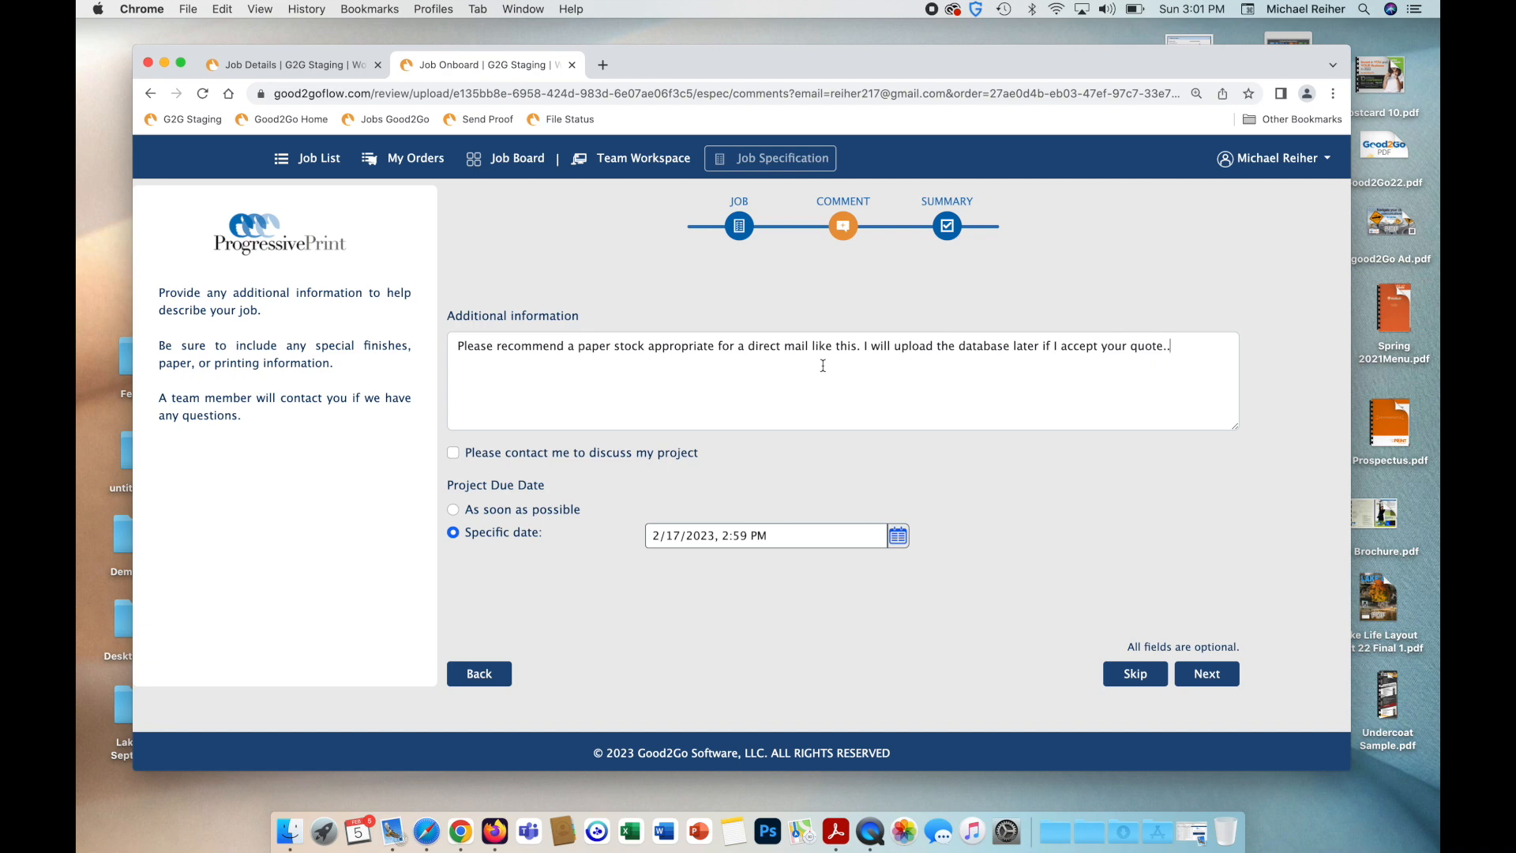
triple_click(822, 365)
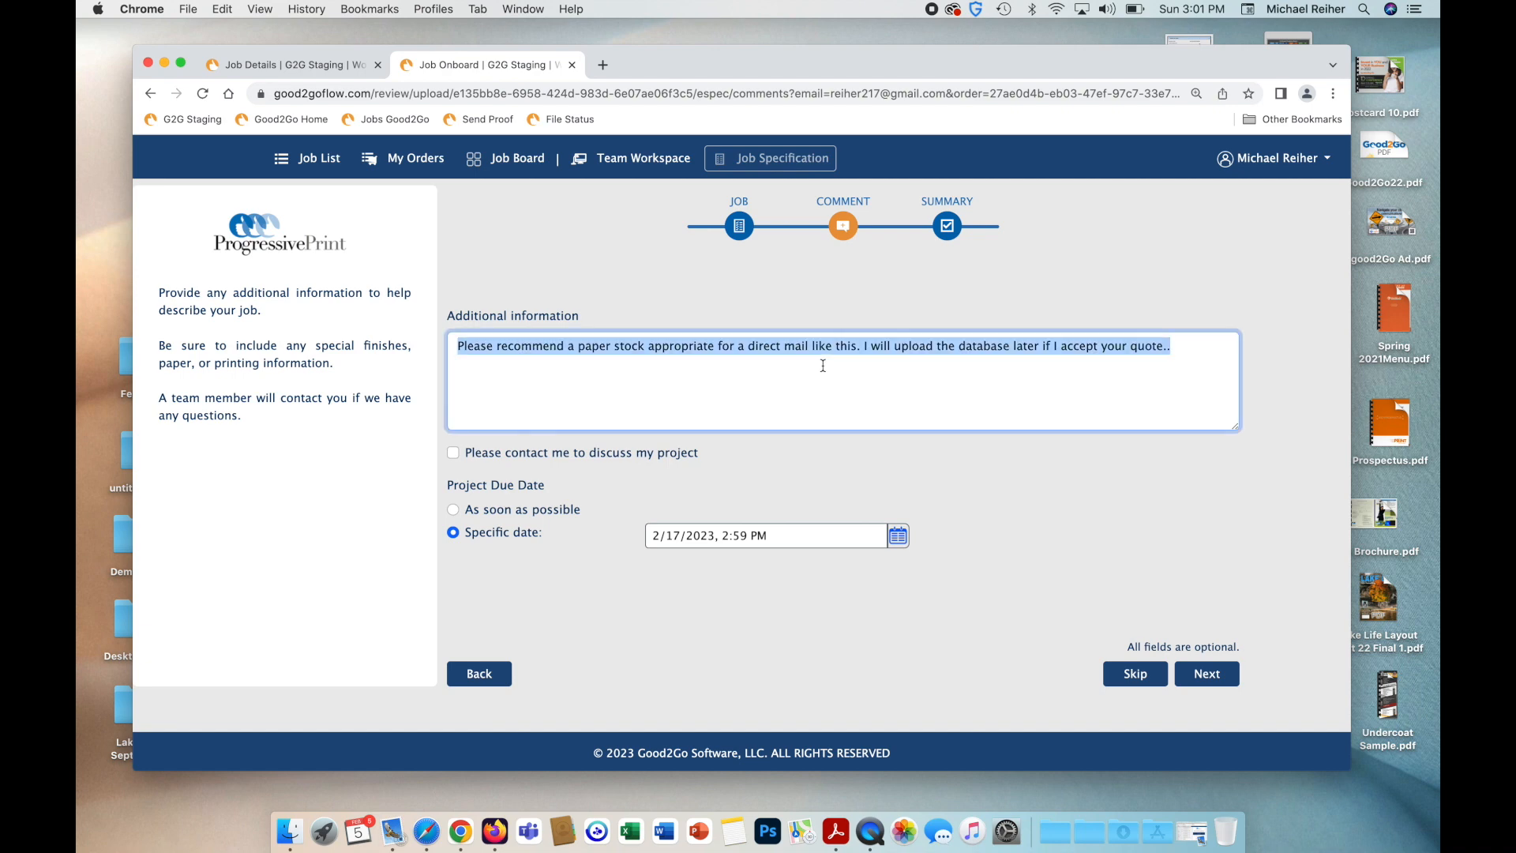
type("16")
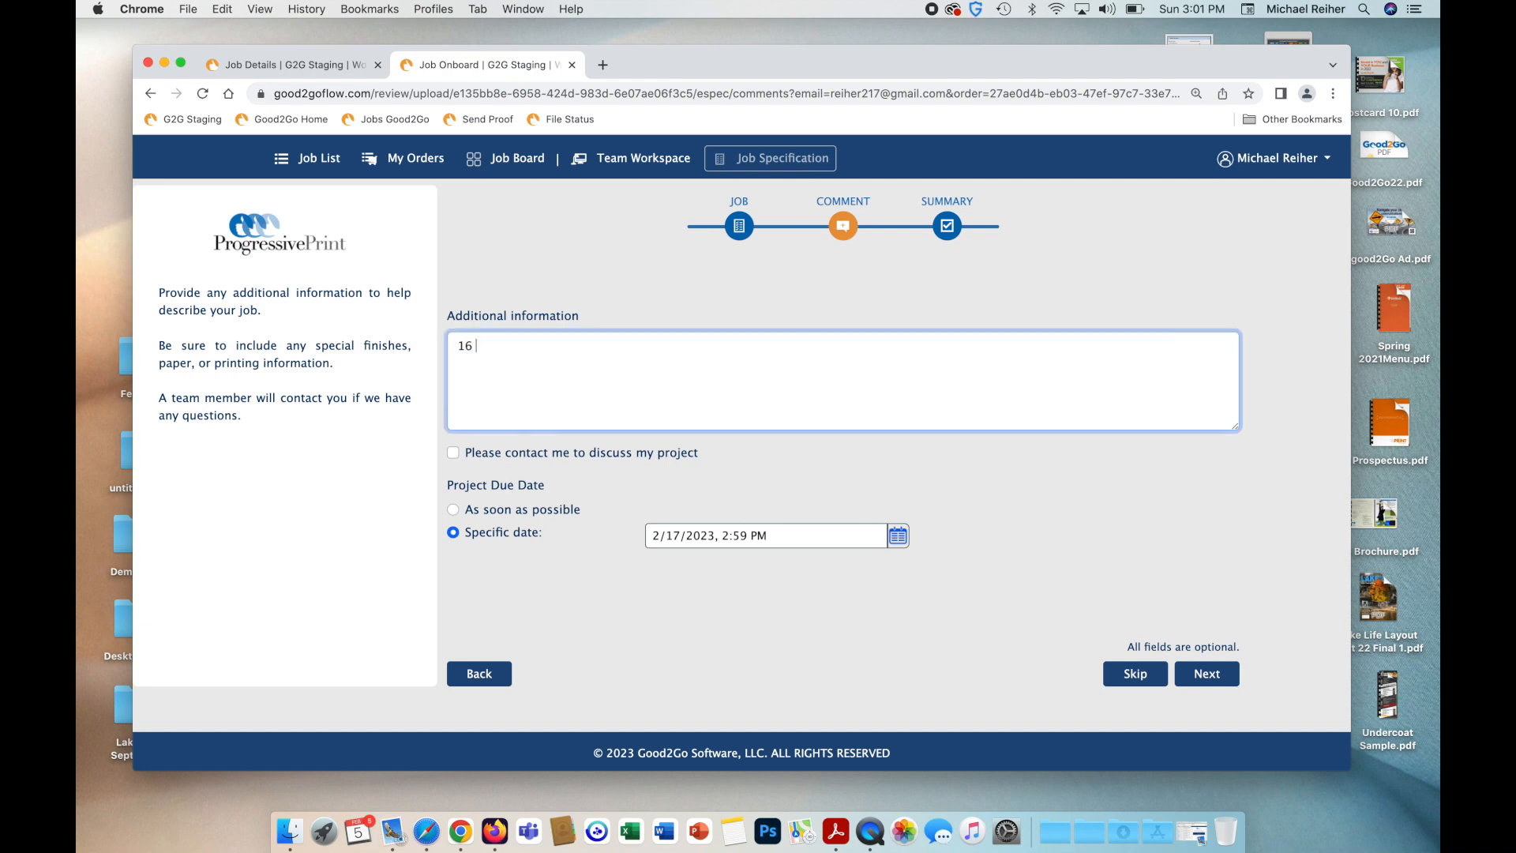
type(" pt stock matte")
left_click(1176, 667)
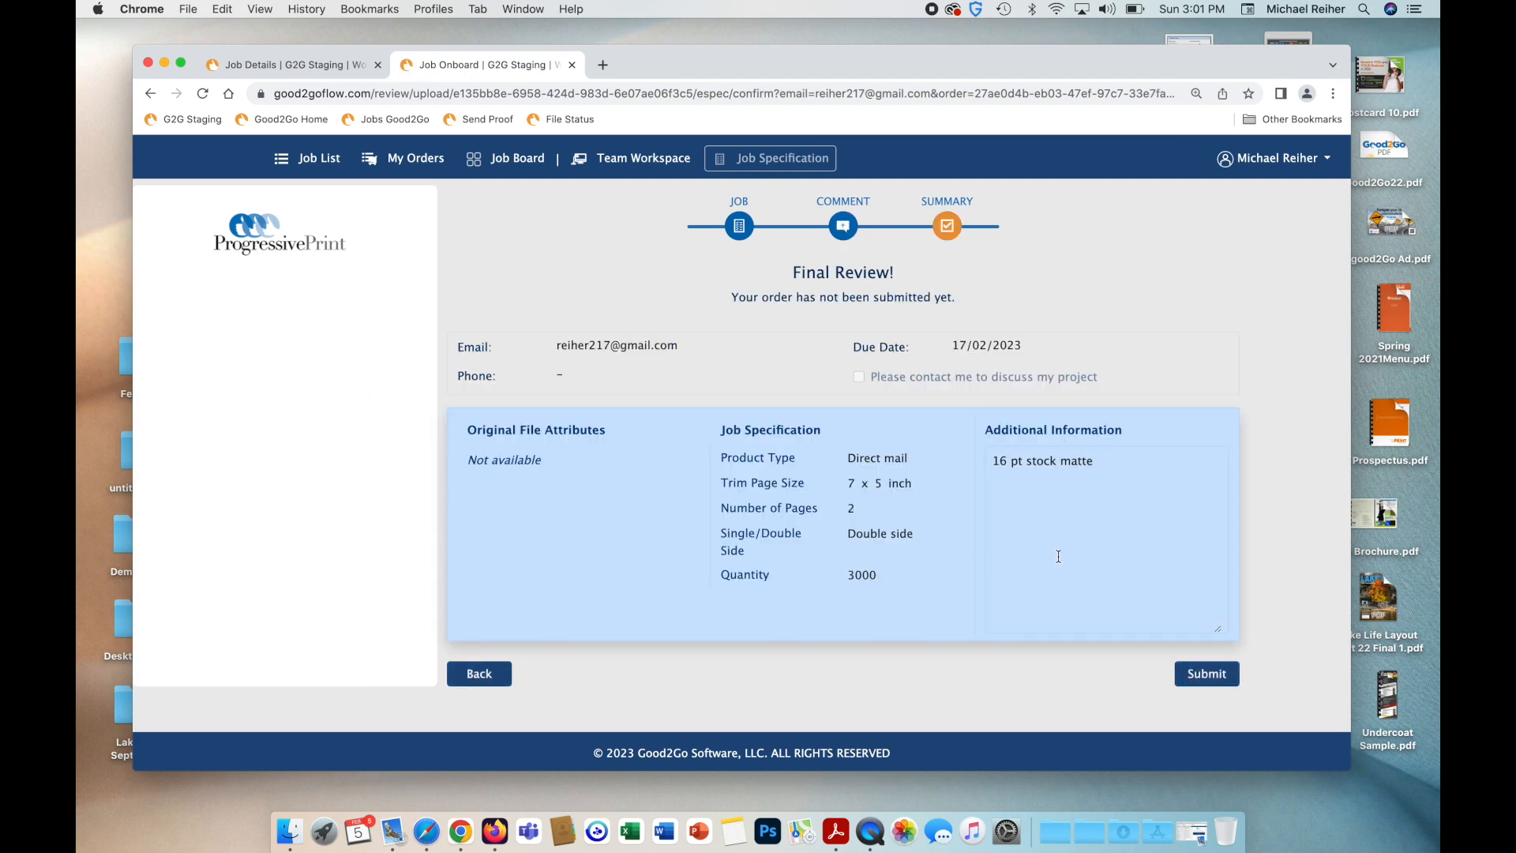
left_click(1212, 673)
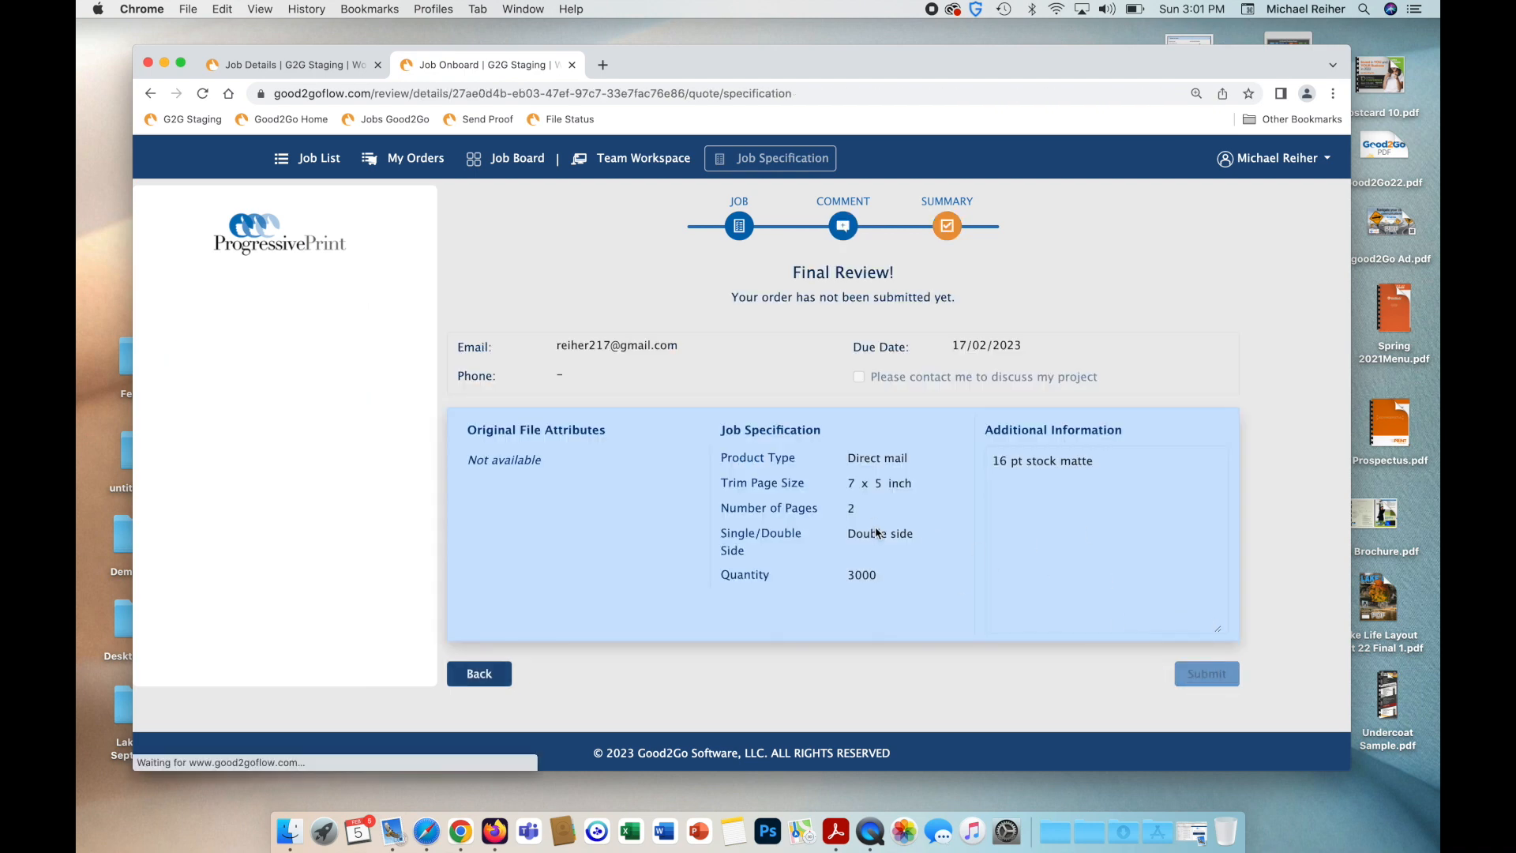
scroll(583, 499, "down", 2)
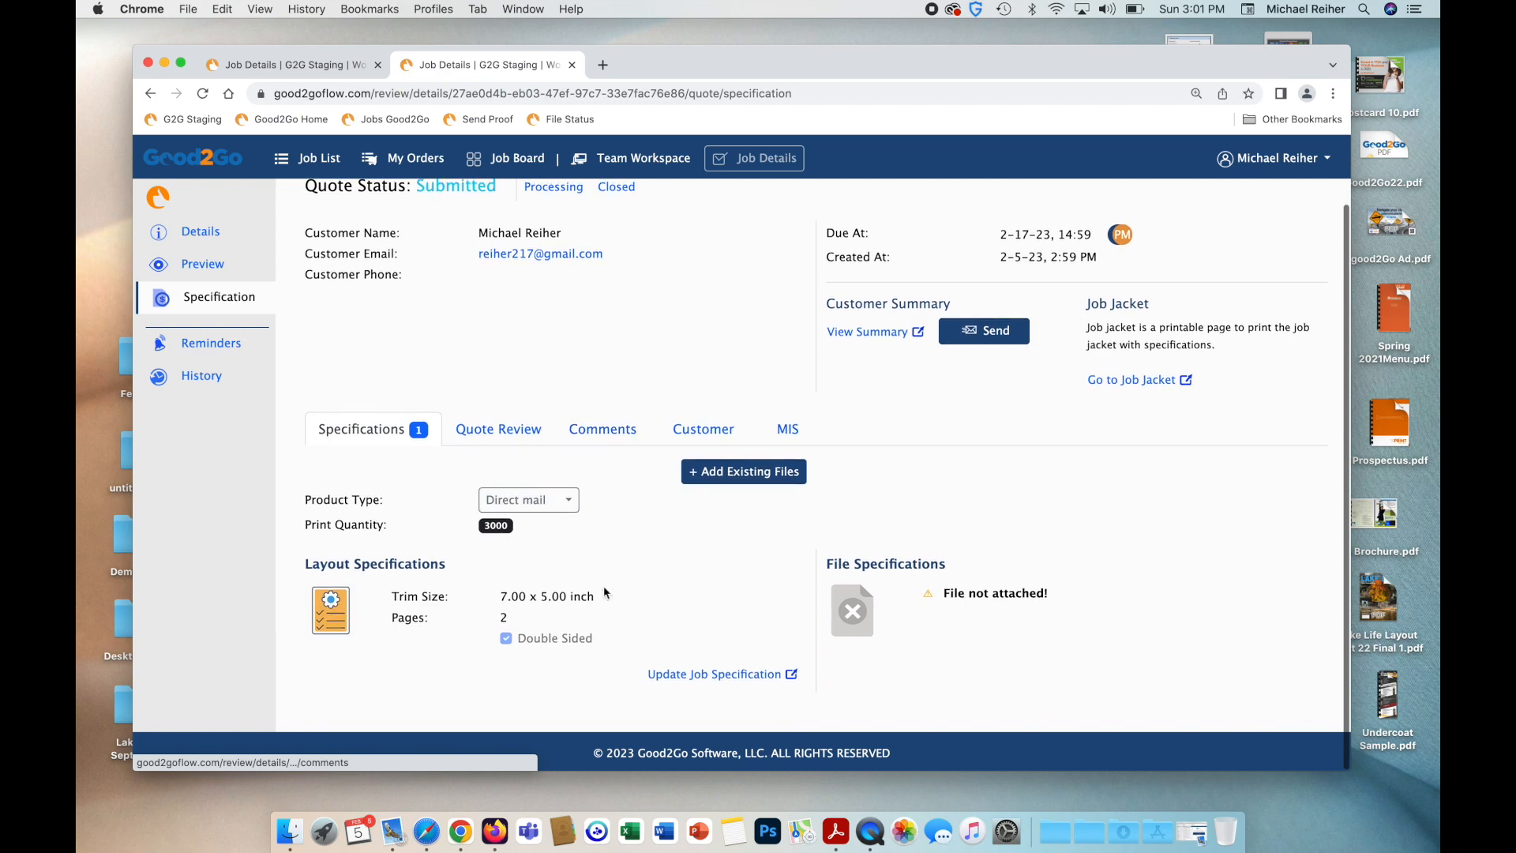
Enable Attach quote file in Quote Review and open the order's job folder.
left_click(589, 427)
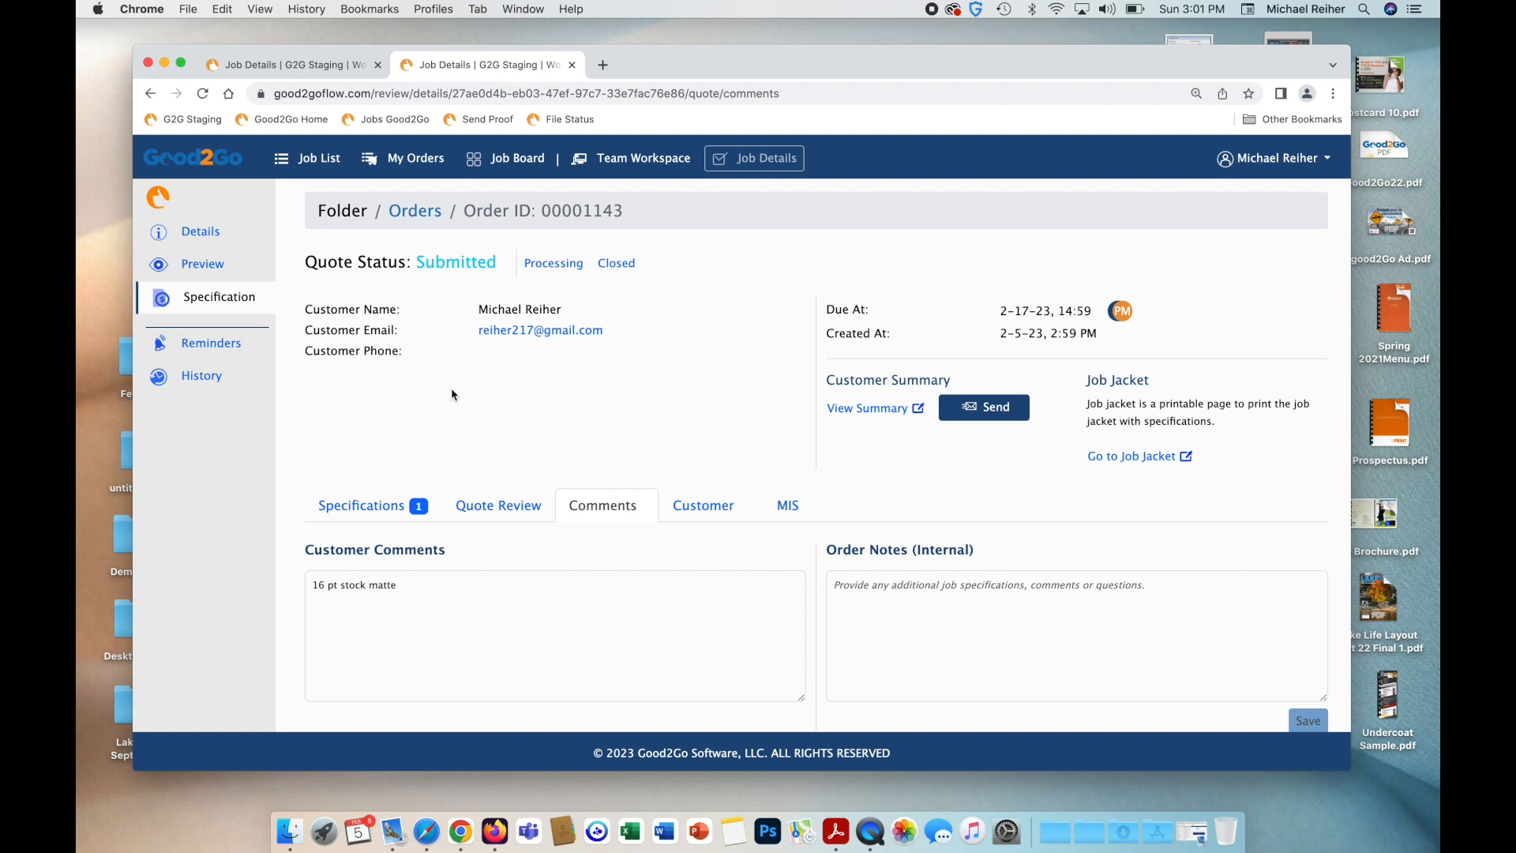
left_click(472, 521)
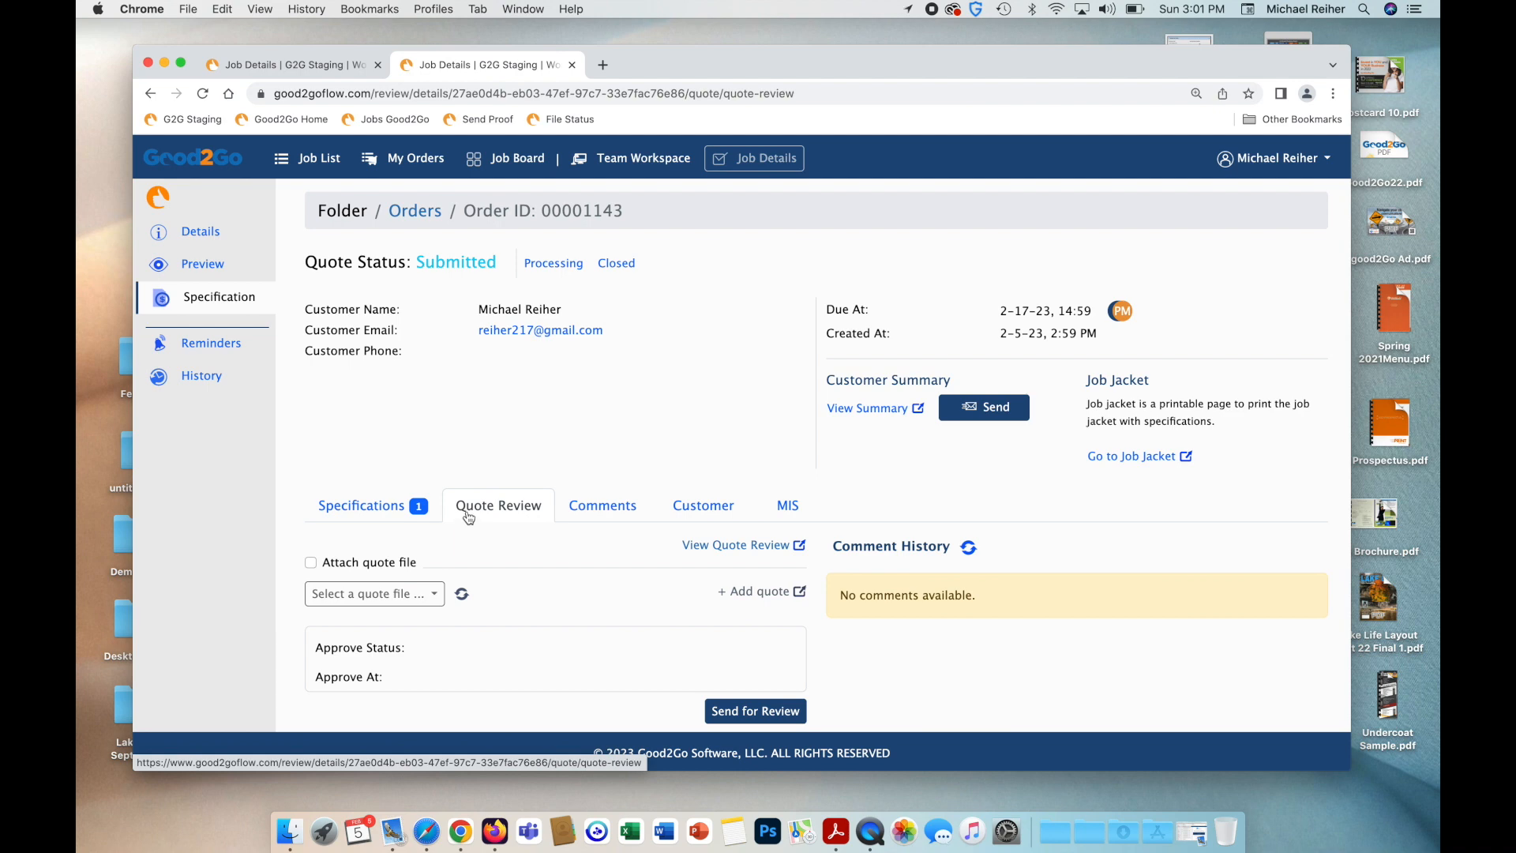
left_click(312, 563)
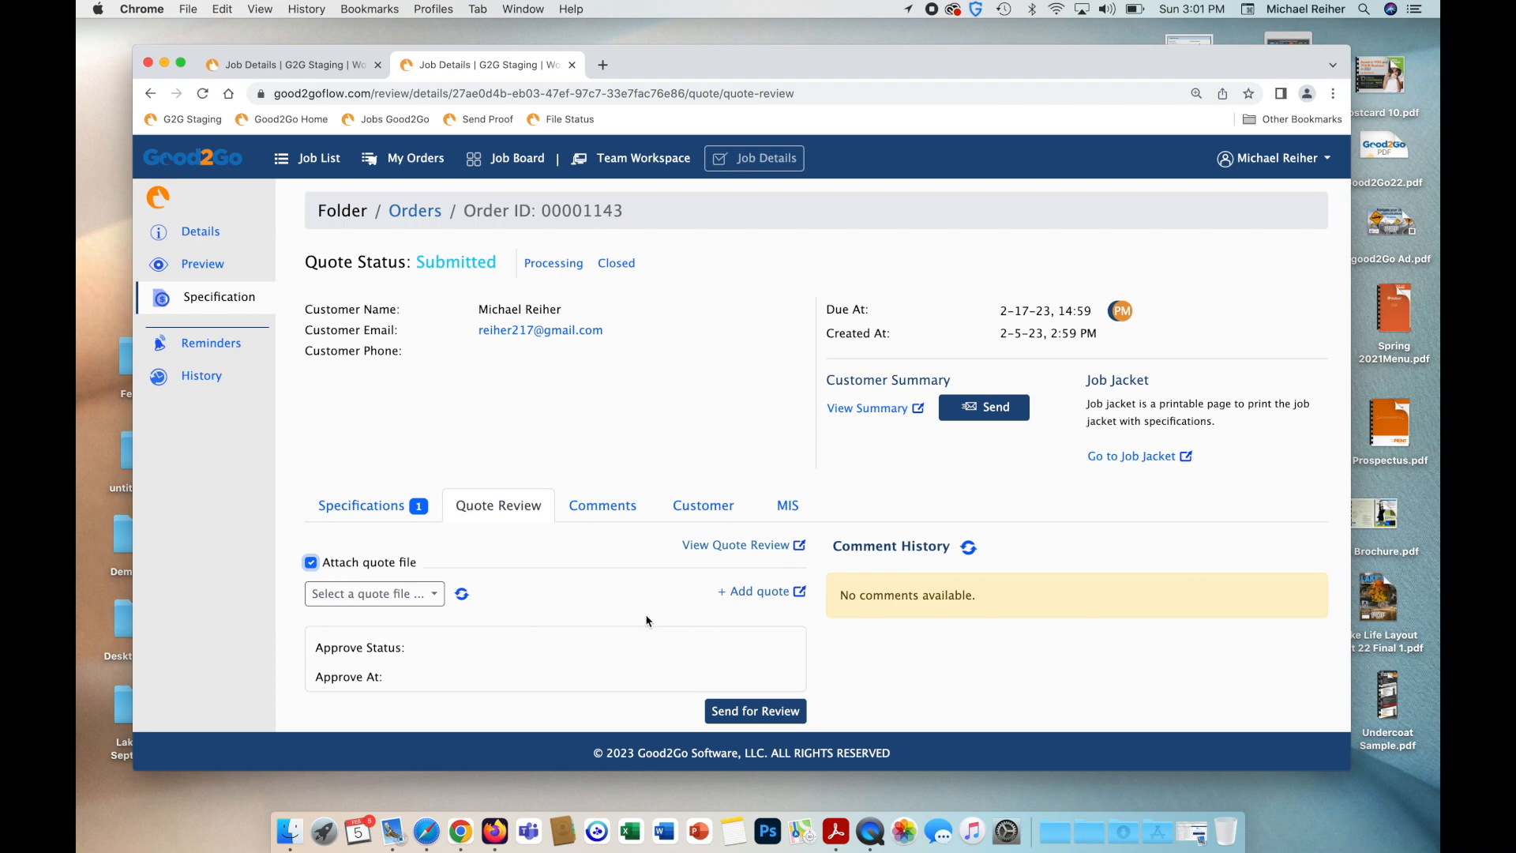
left_click(748, 593)
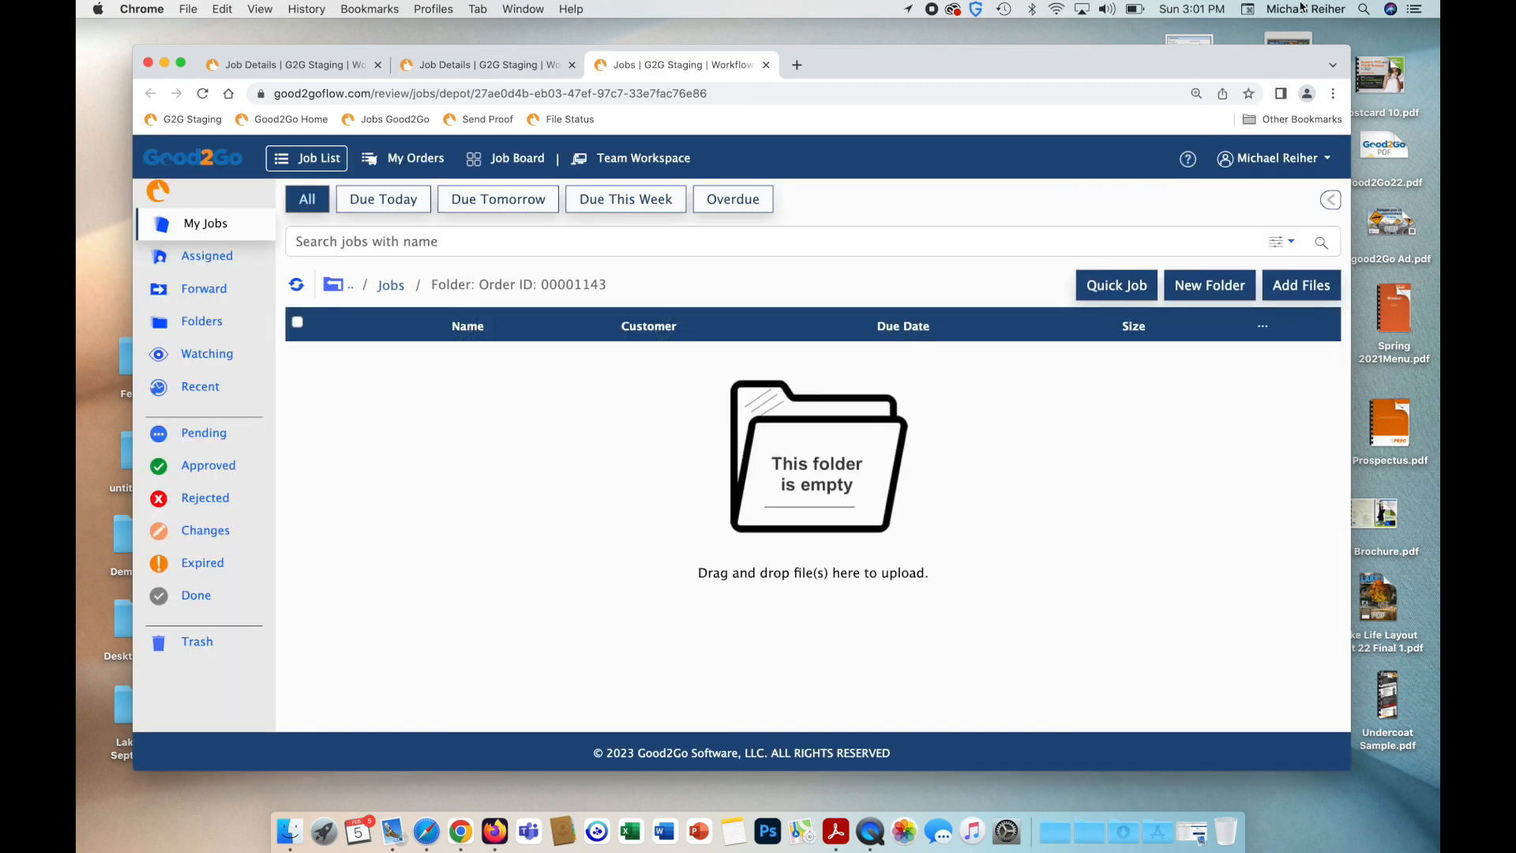
left_click(1361, 10)
Find Quote Sample.pdf with Spotlight and upload it into the order's job folder.
type("quote")
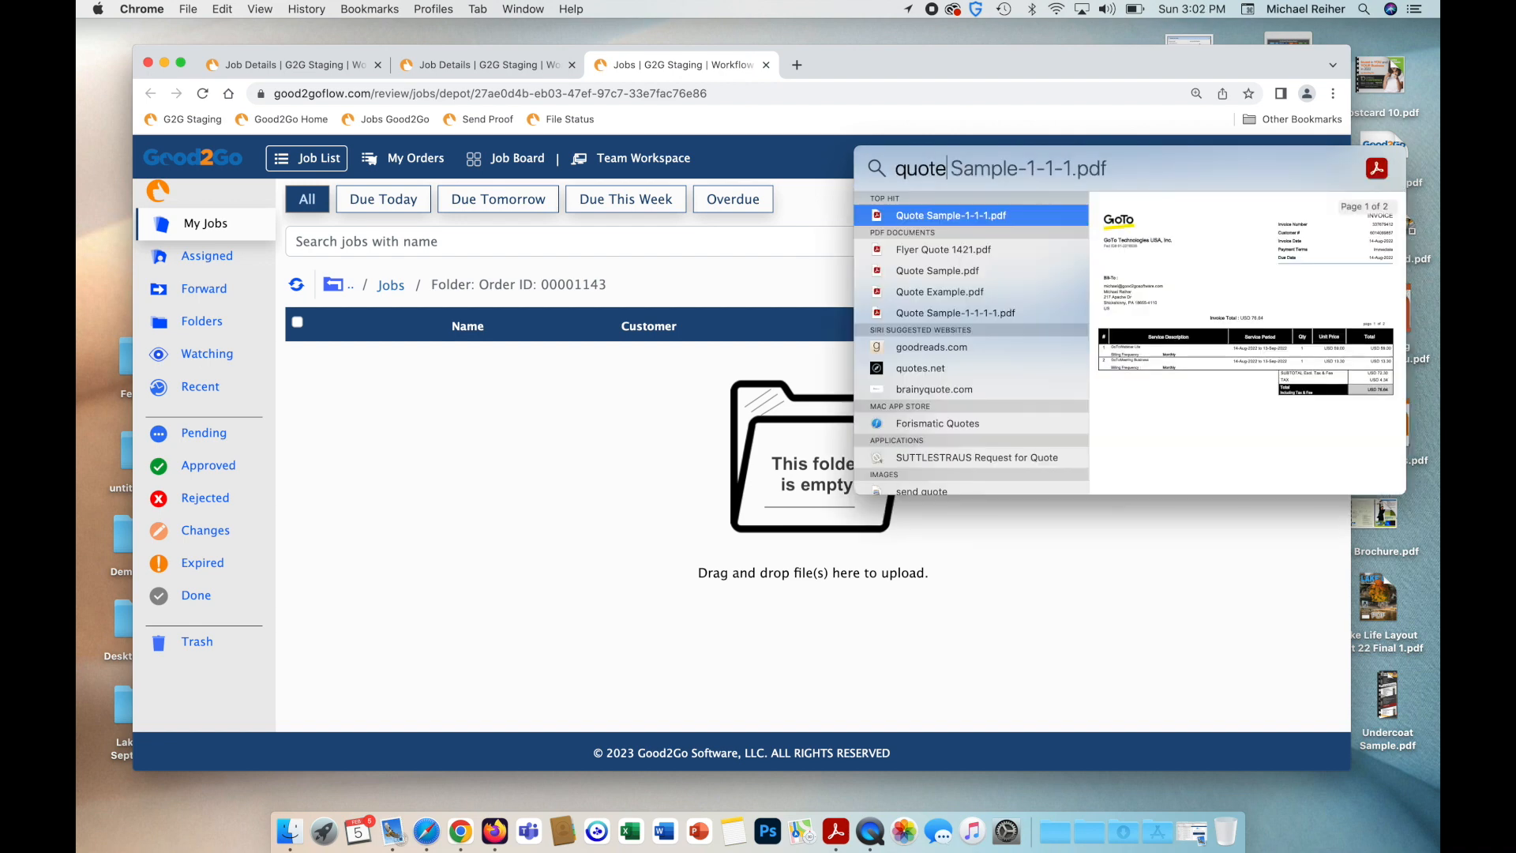
left_click(976, 291)
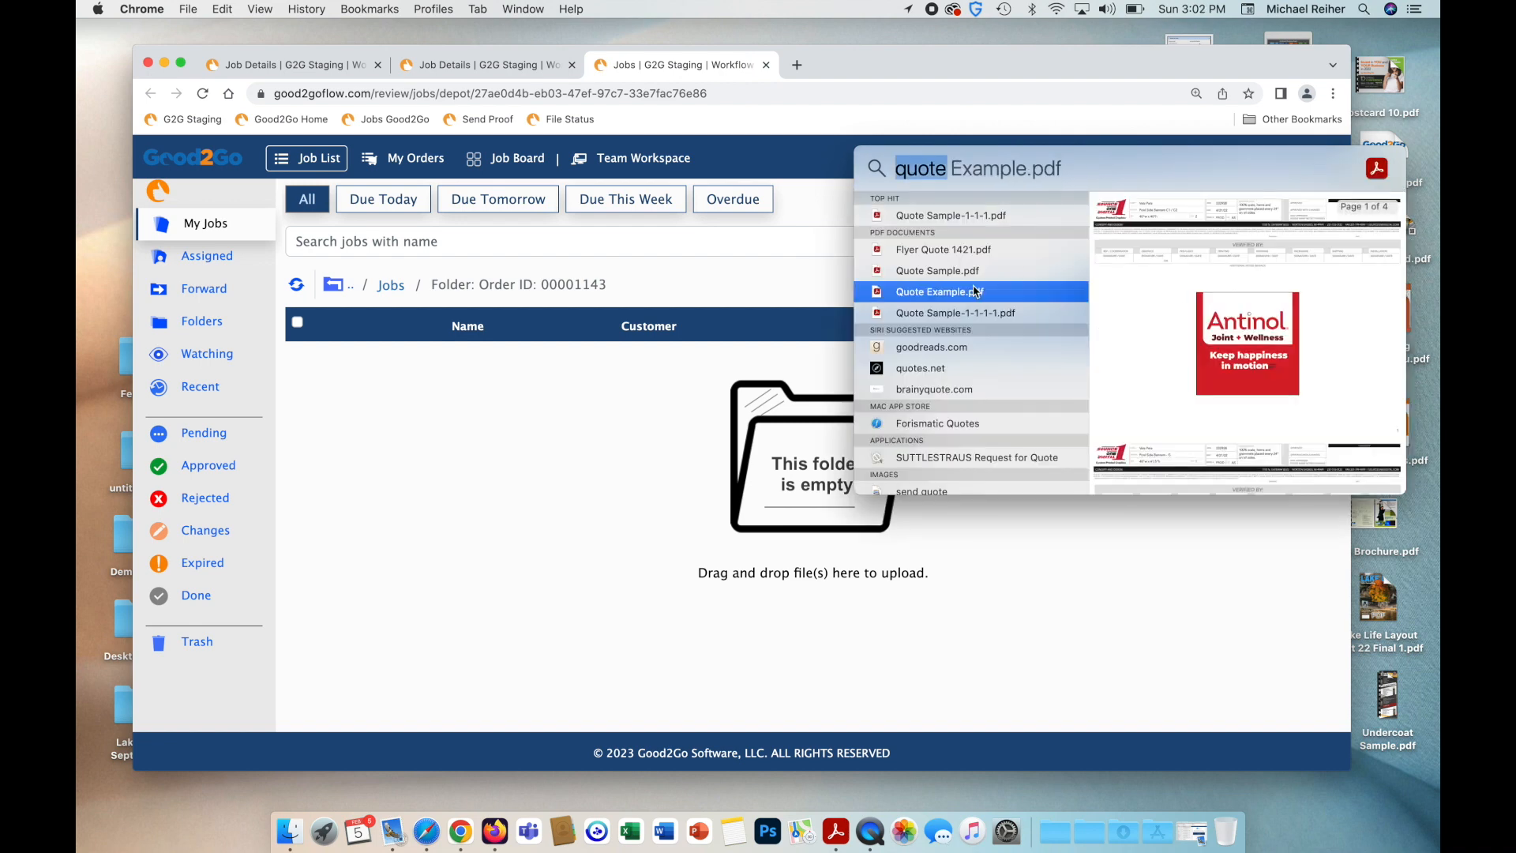
double_click(950, 275)
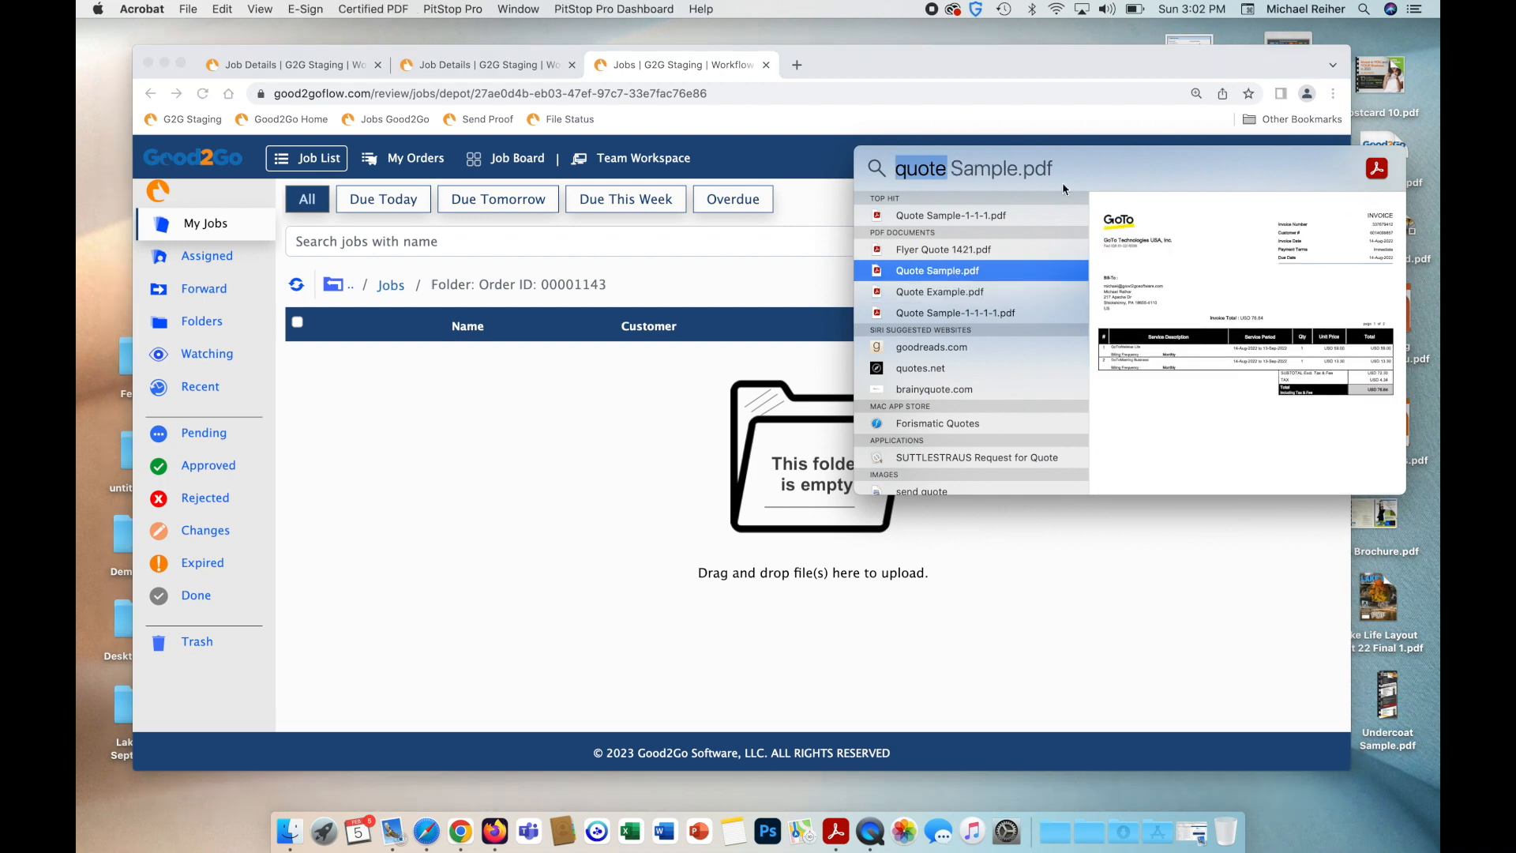
left_click_drag(933, 273, 733, 466)
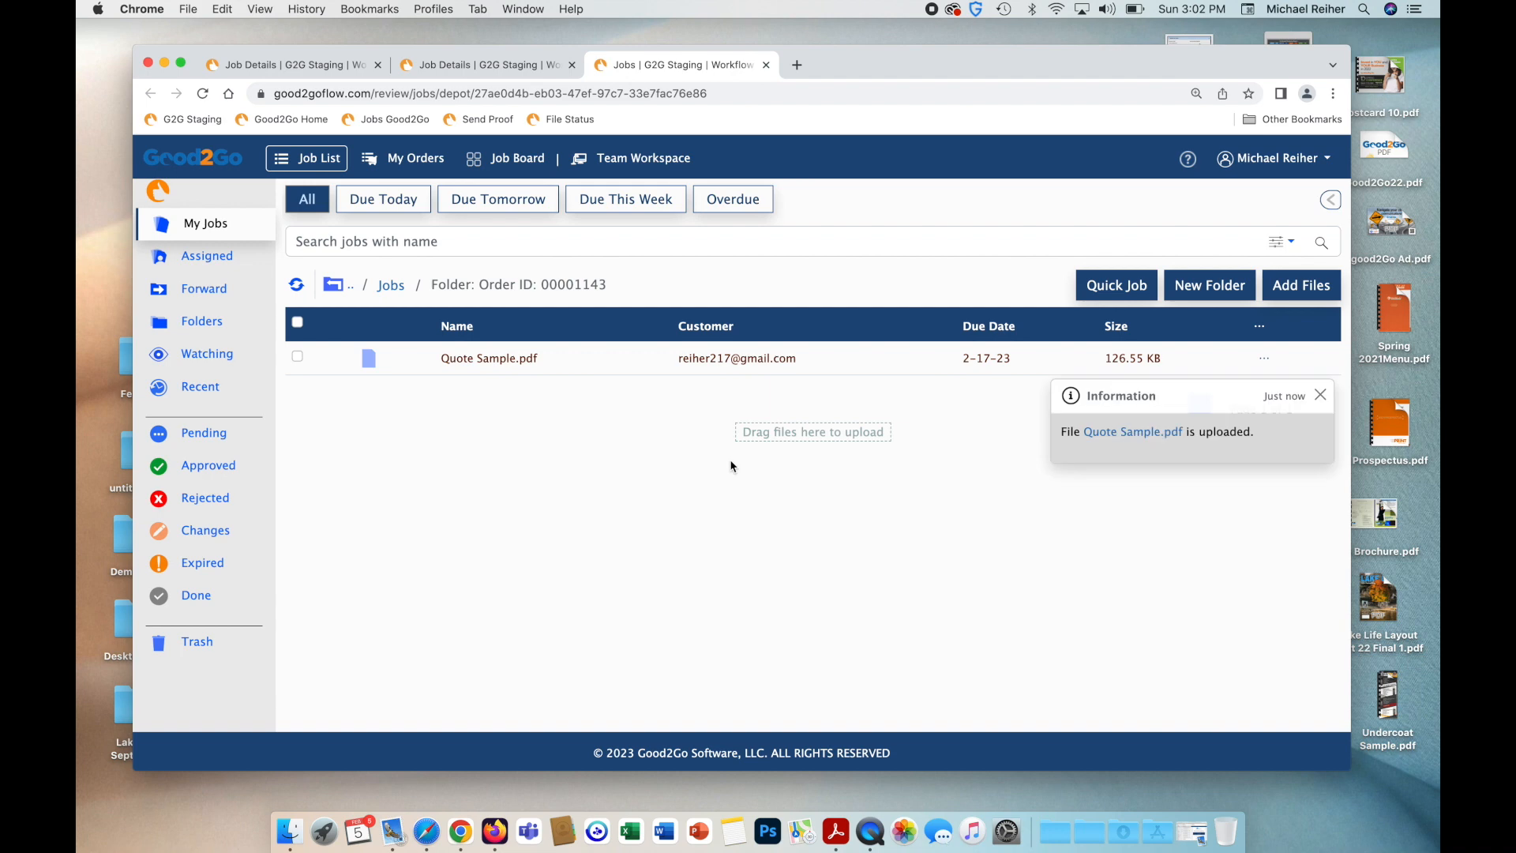
Refresh the quote file list and select Quote Sample.pdf as the order's quote.
key("super+1")
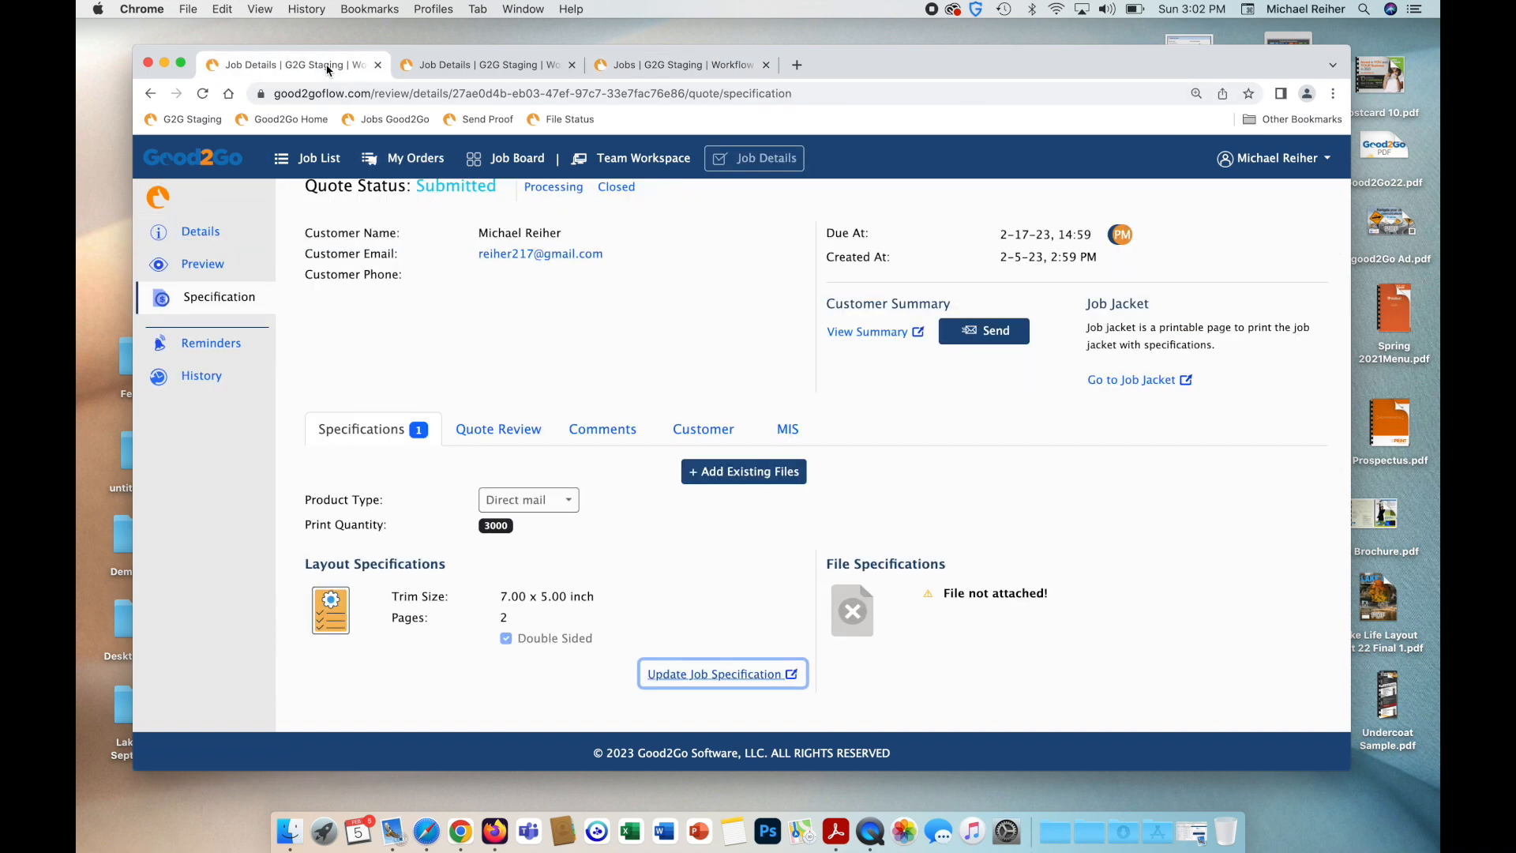
key("super+2")
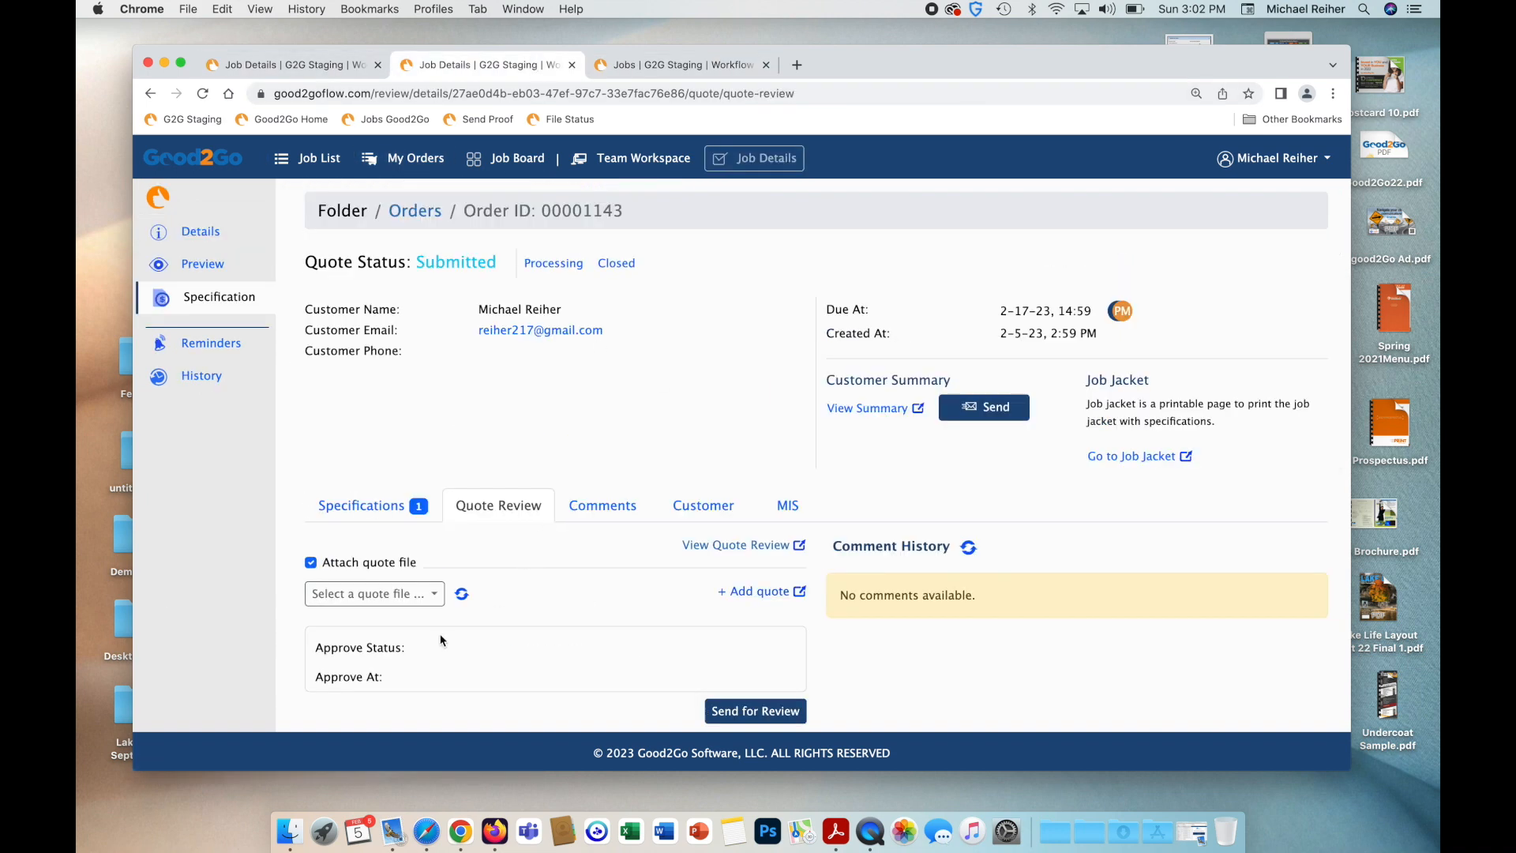
left_click(462, 596)
left_click(438, 602)
left_click(441, 631)
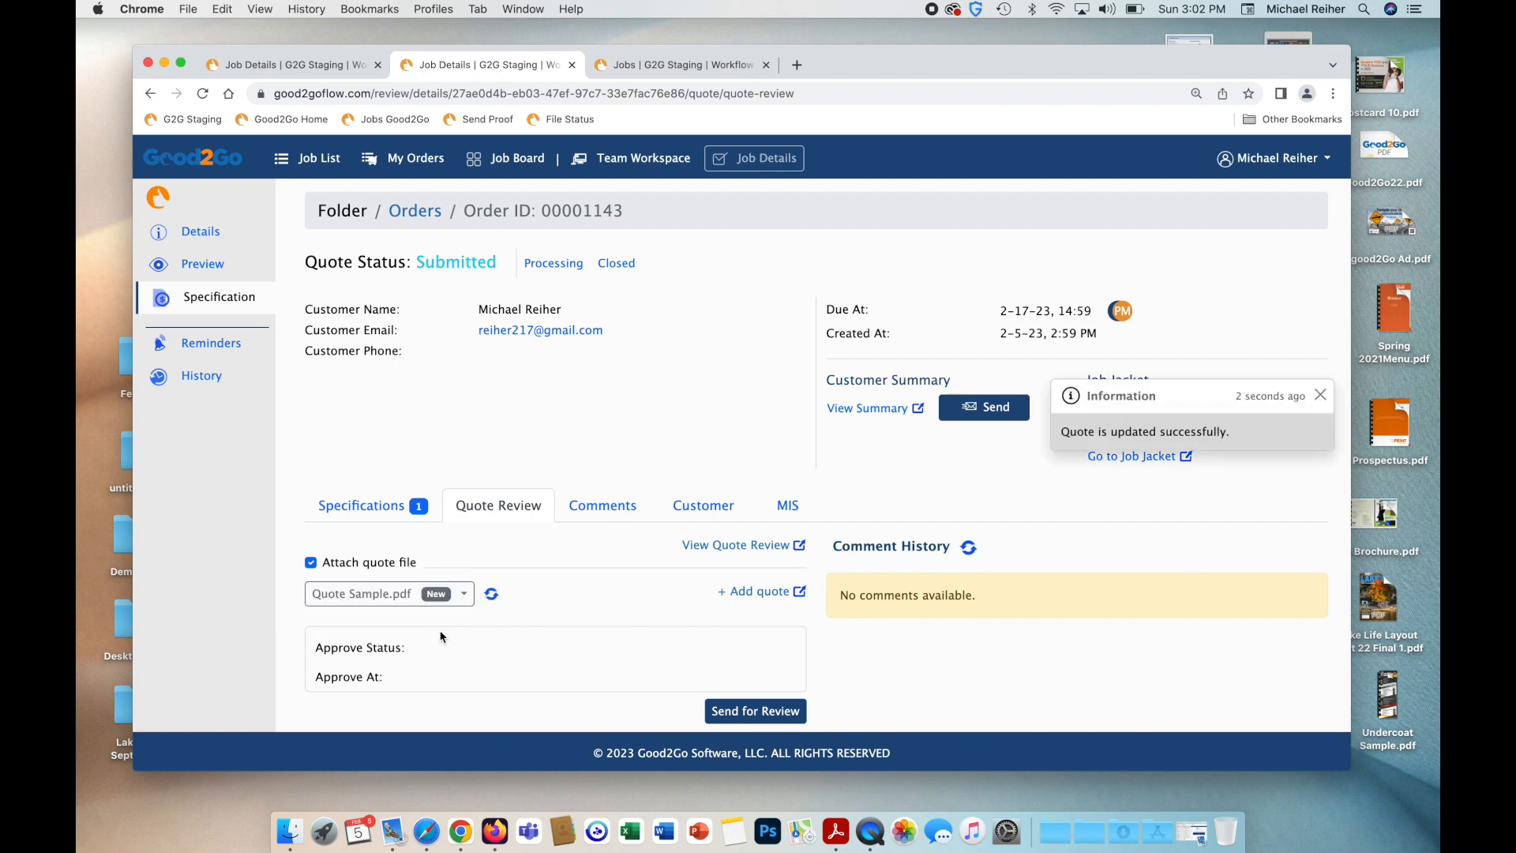
scroll(461, 642, "down", 1)
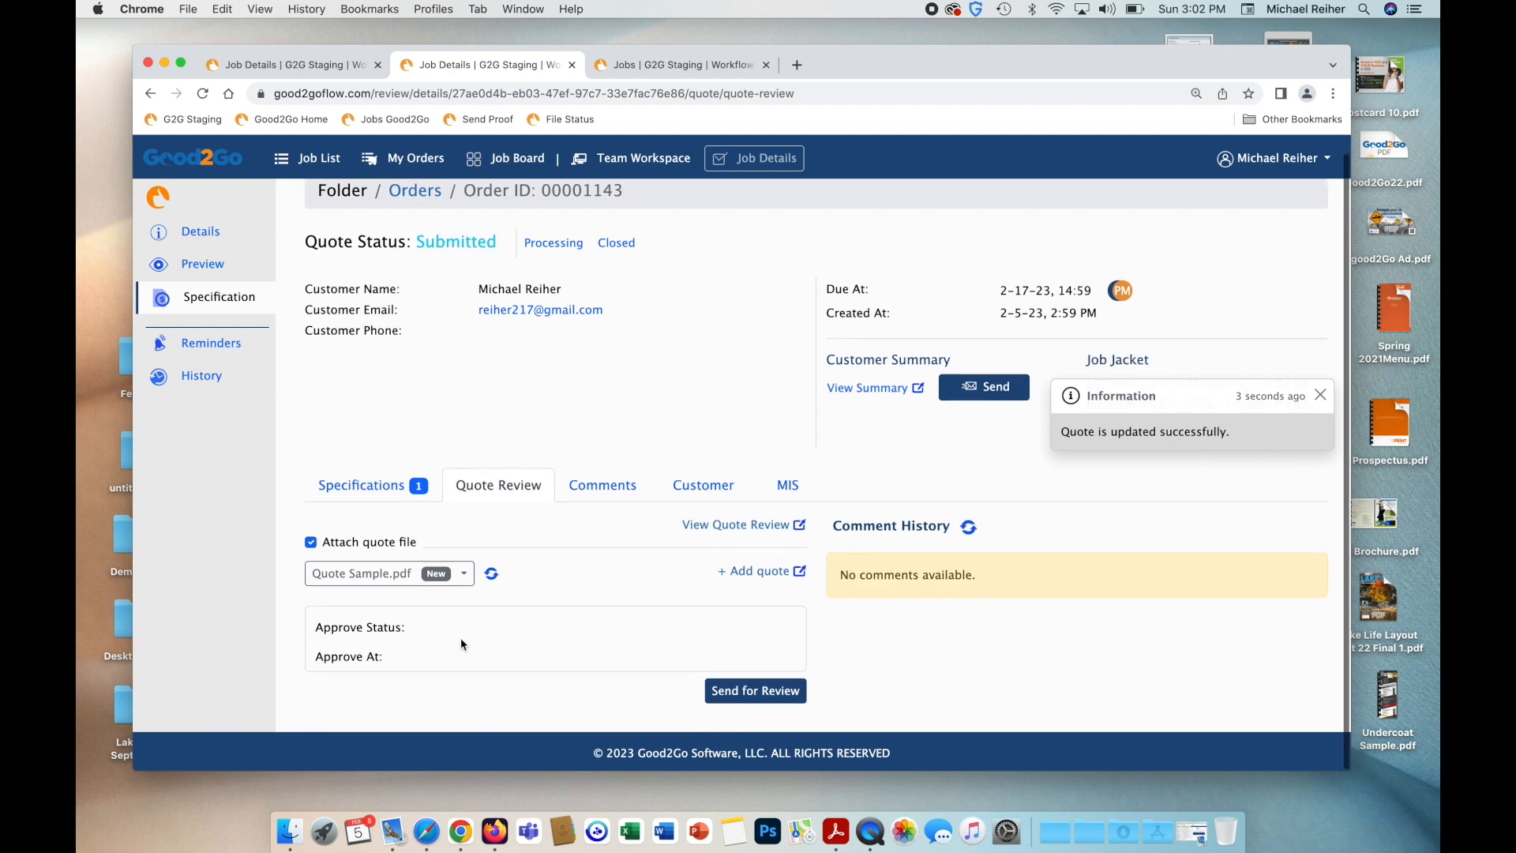
left_click(746, 707)
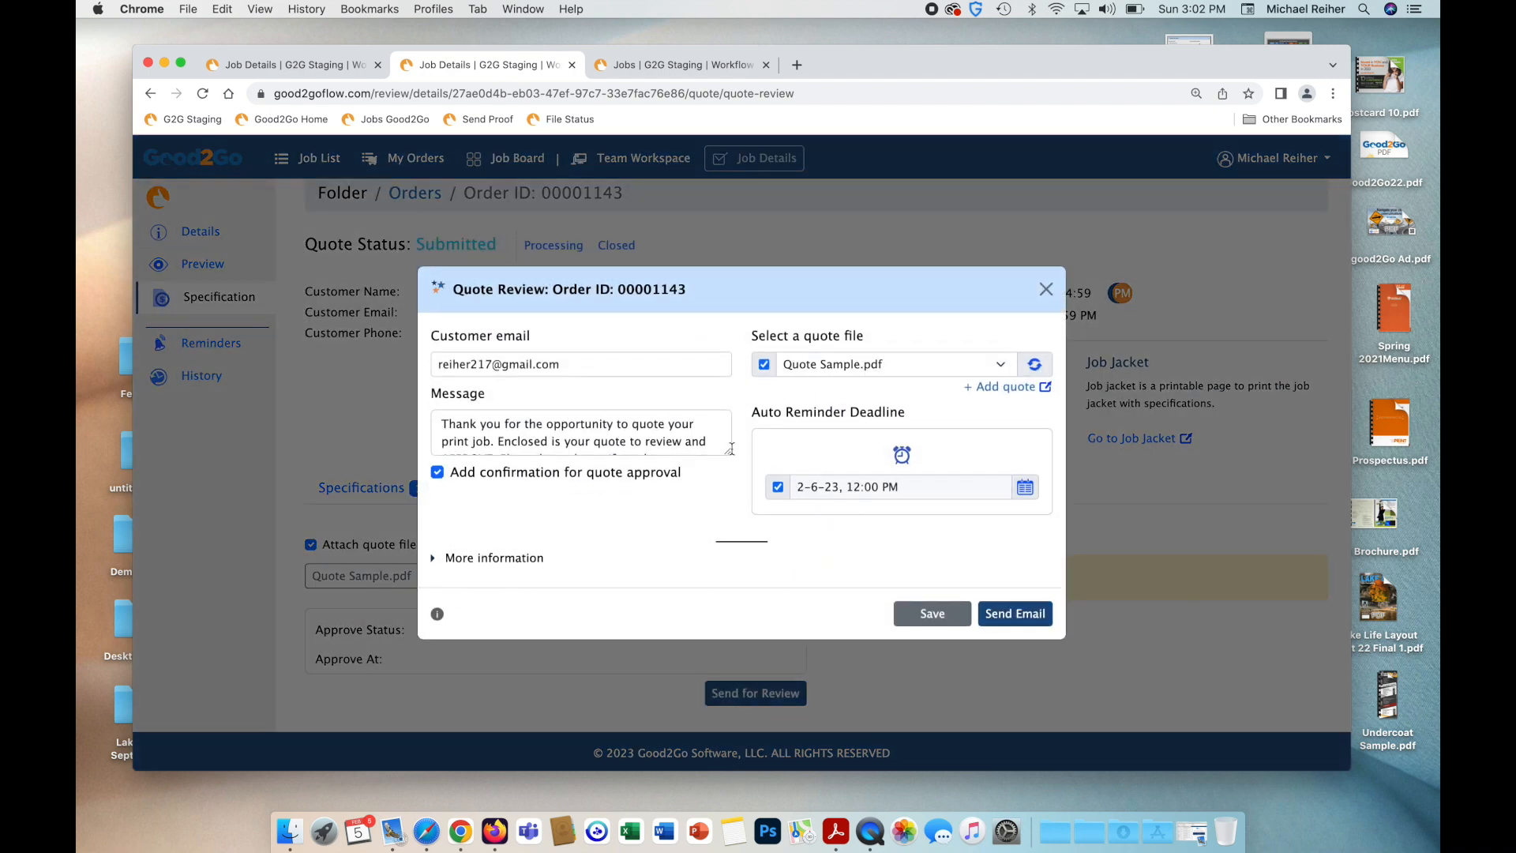
Check the Quote Review message text and e-mail the quote to the buyer.
left_click_drag(728, 453, 728, 540)
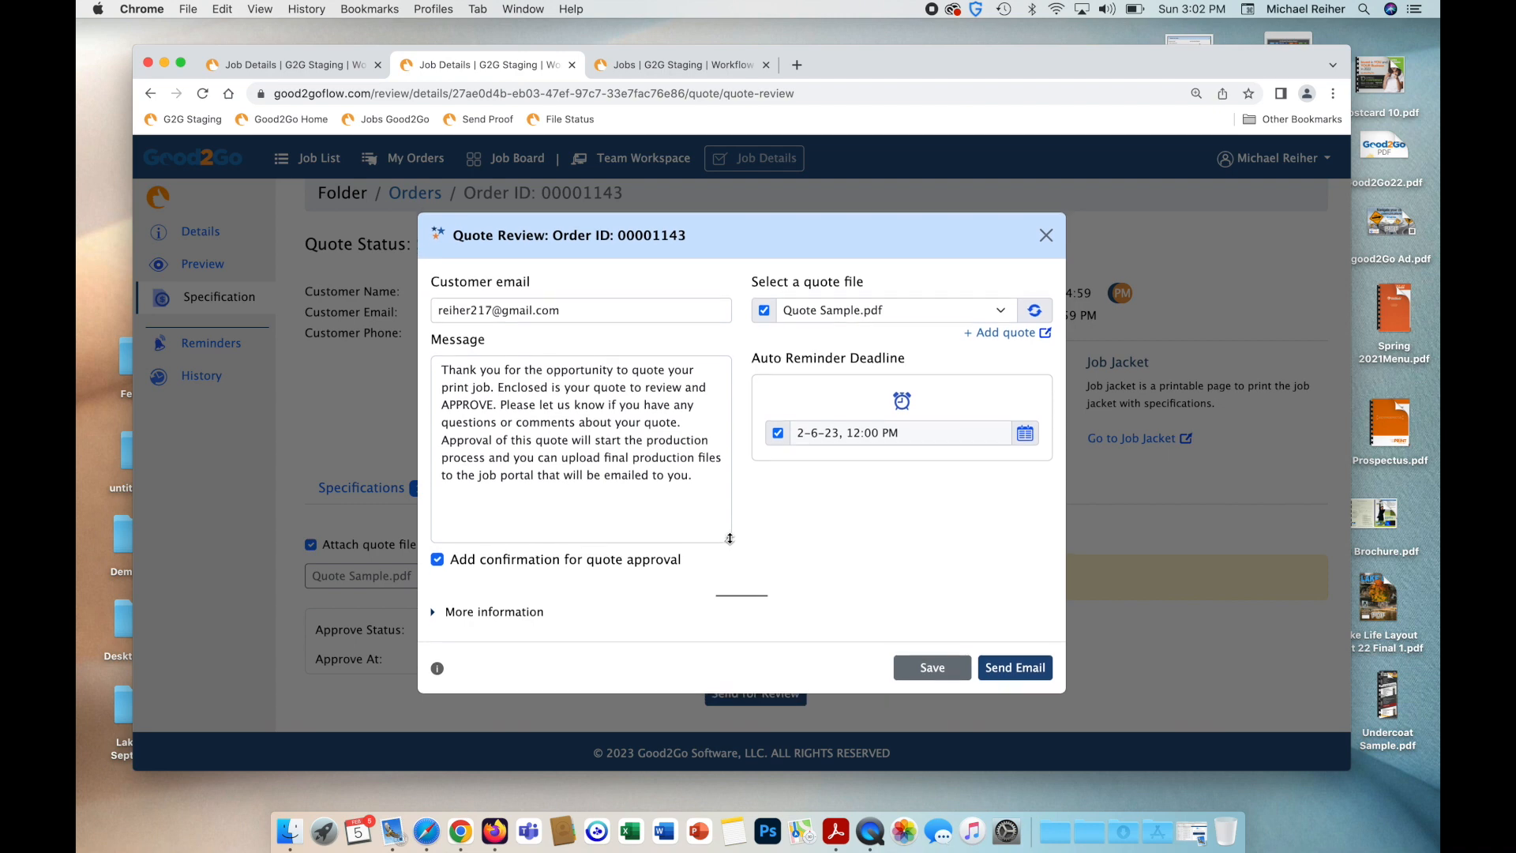
left_click_drag(583, 406, 691, 506)
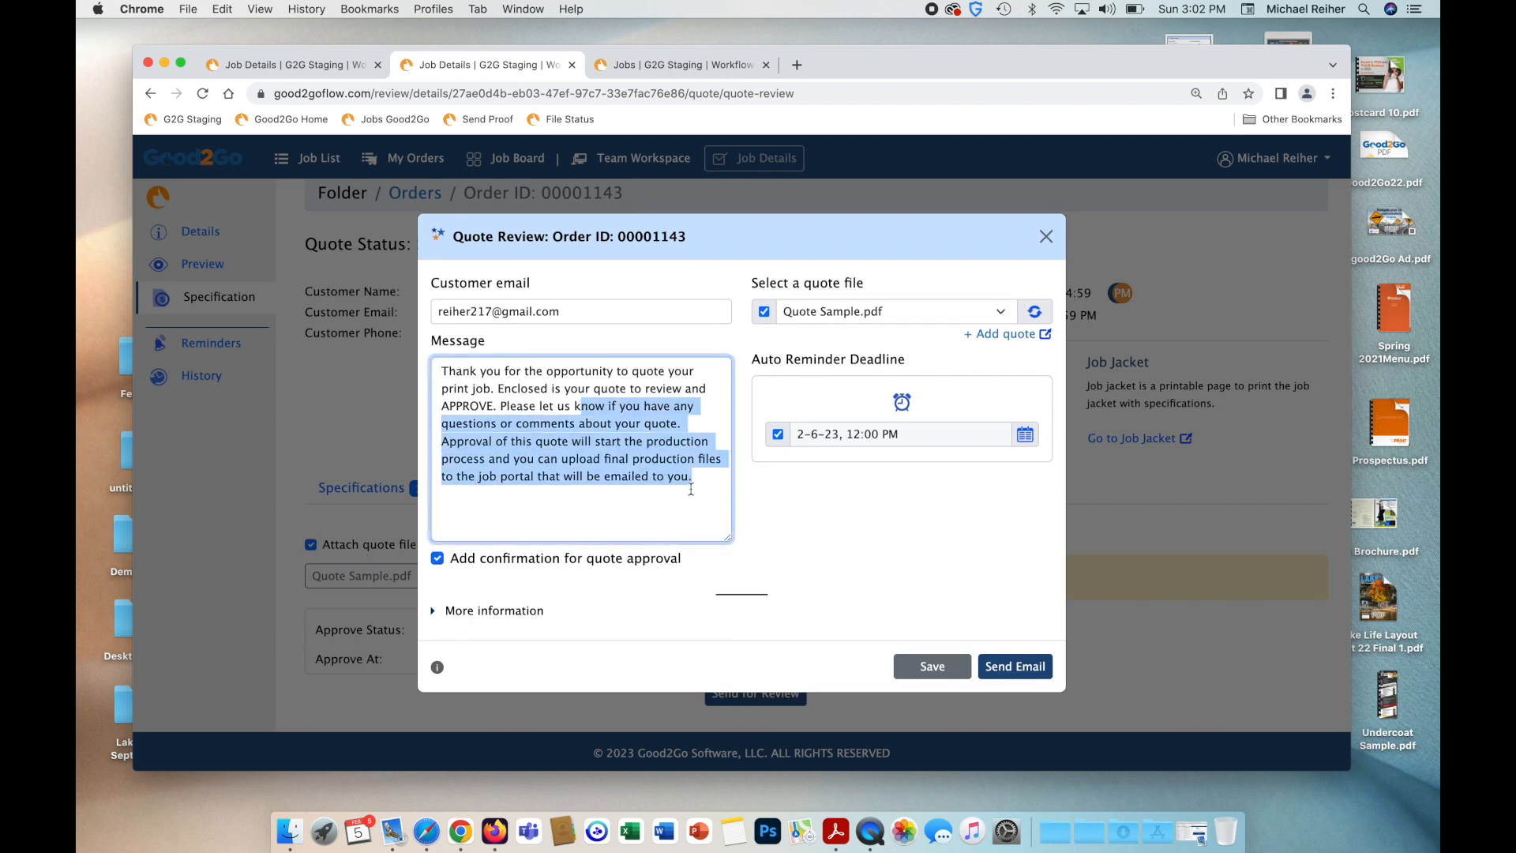
left_click(691, 490)
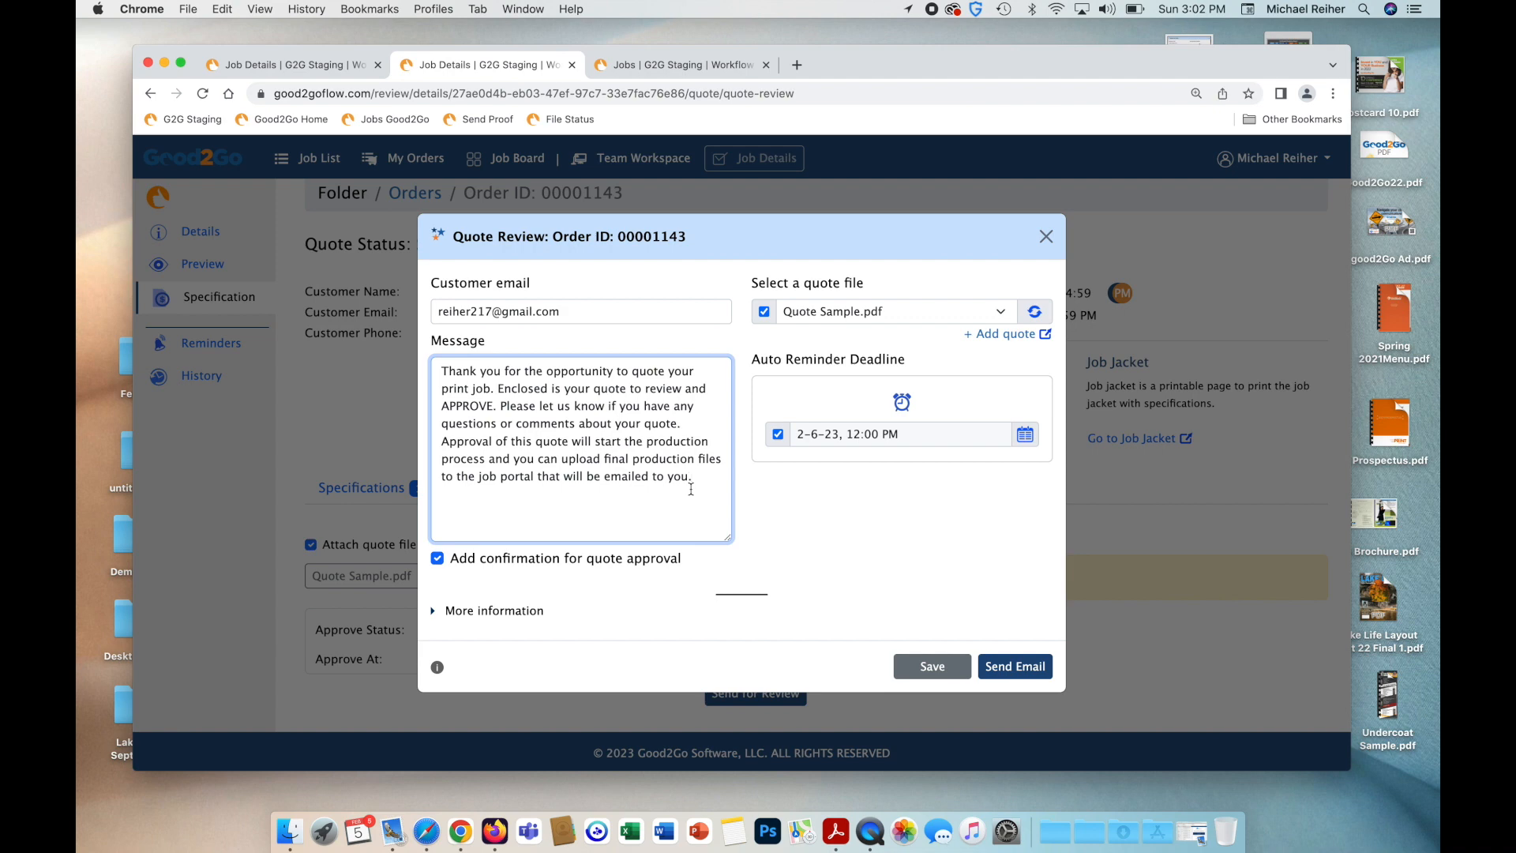
left_click(1002, 671)
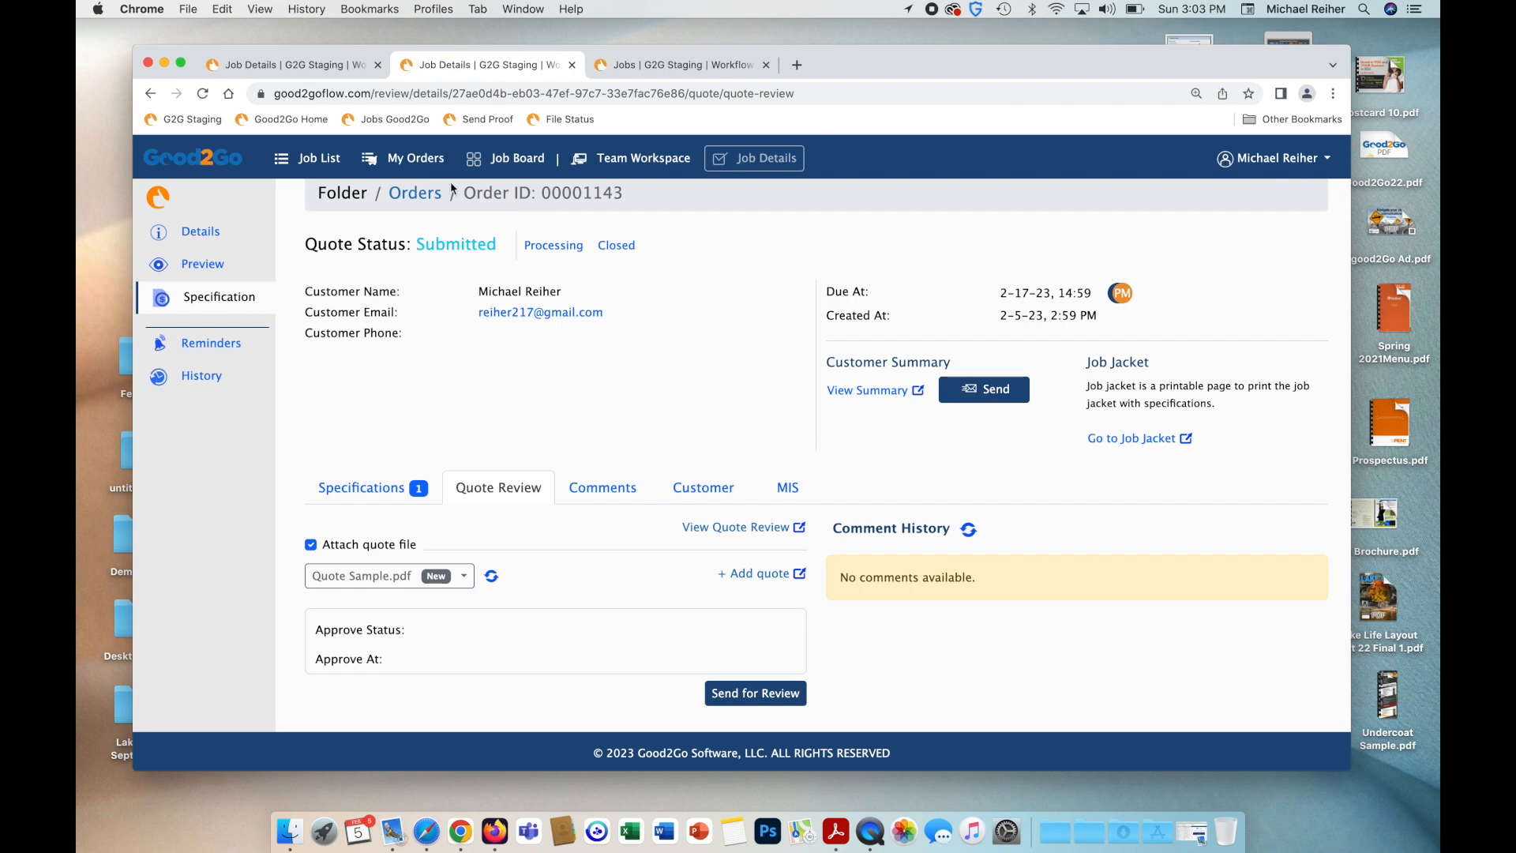
left_click(408, 163)
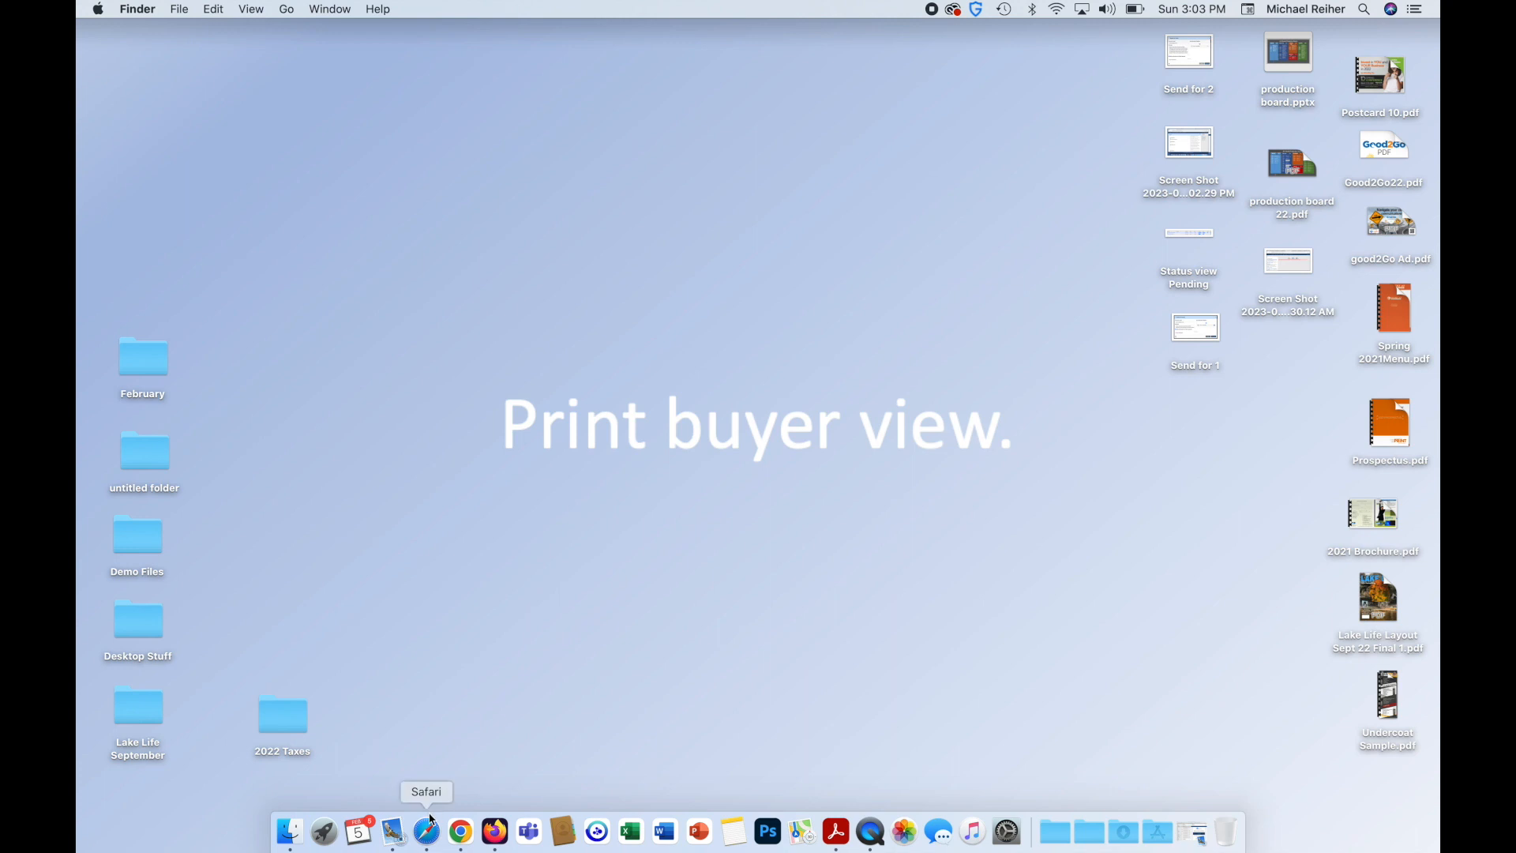
Check the buyer's mailbox for the order 00001143 quote notification and follow its Review Now! link.
left_click(375, 799)
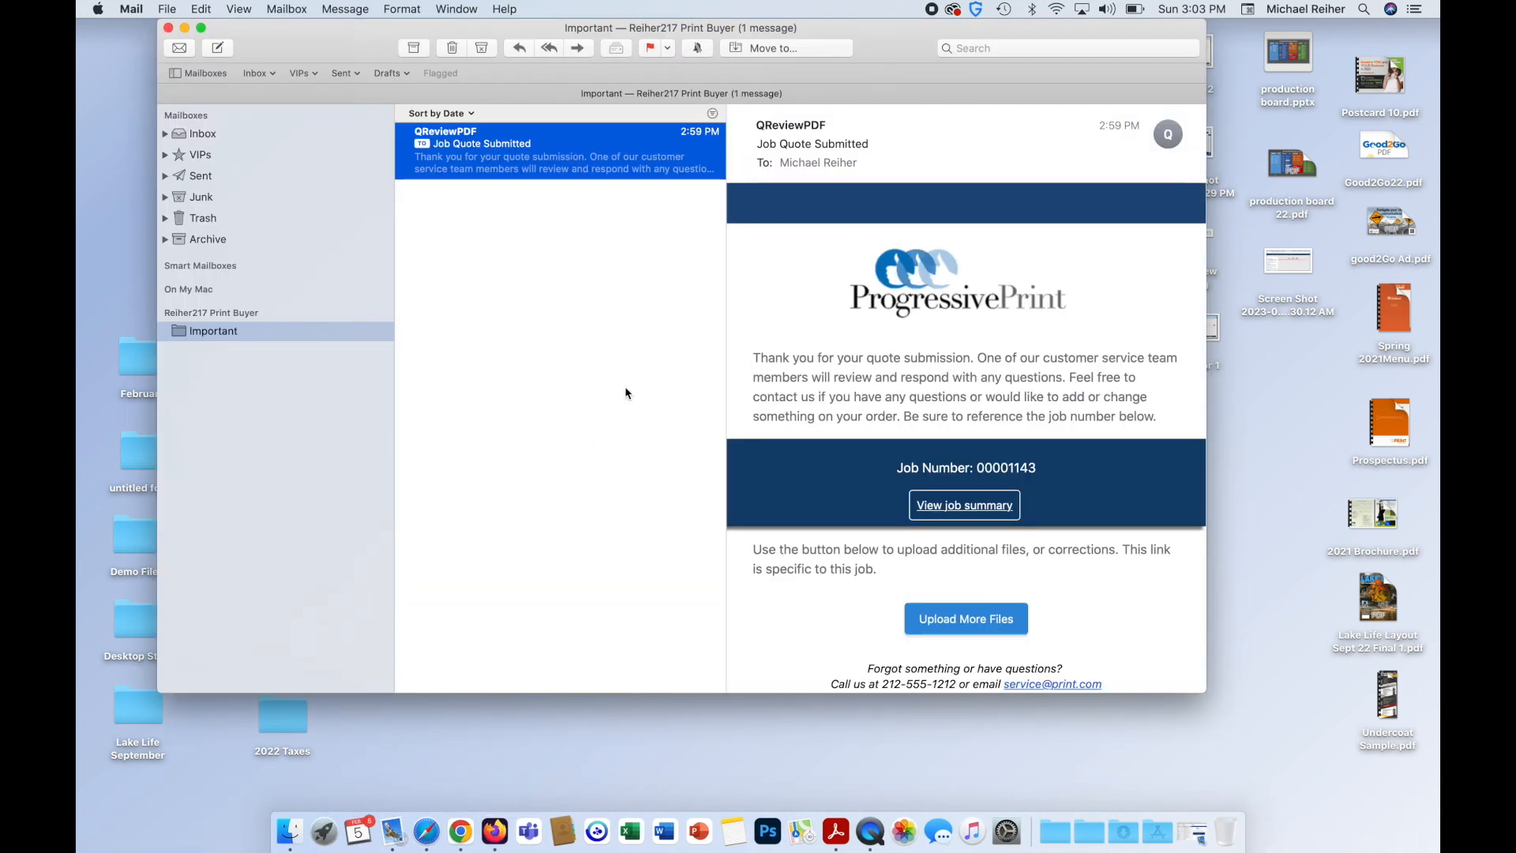
left_click(180, 48)
left_click(472, 162)
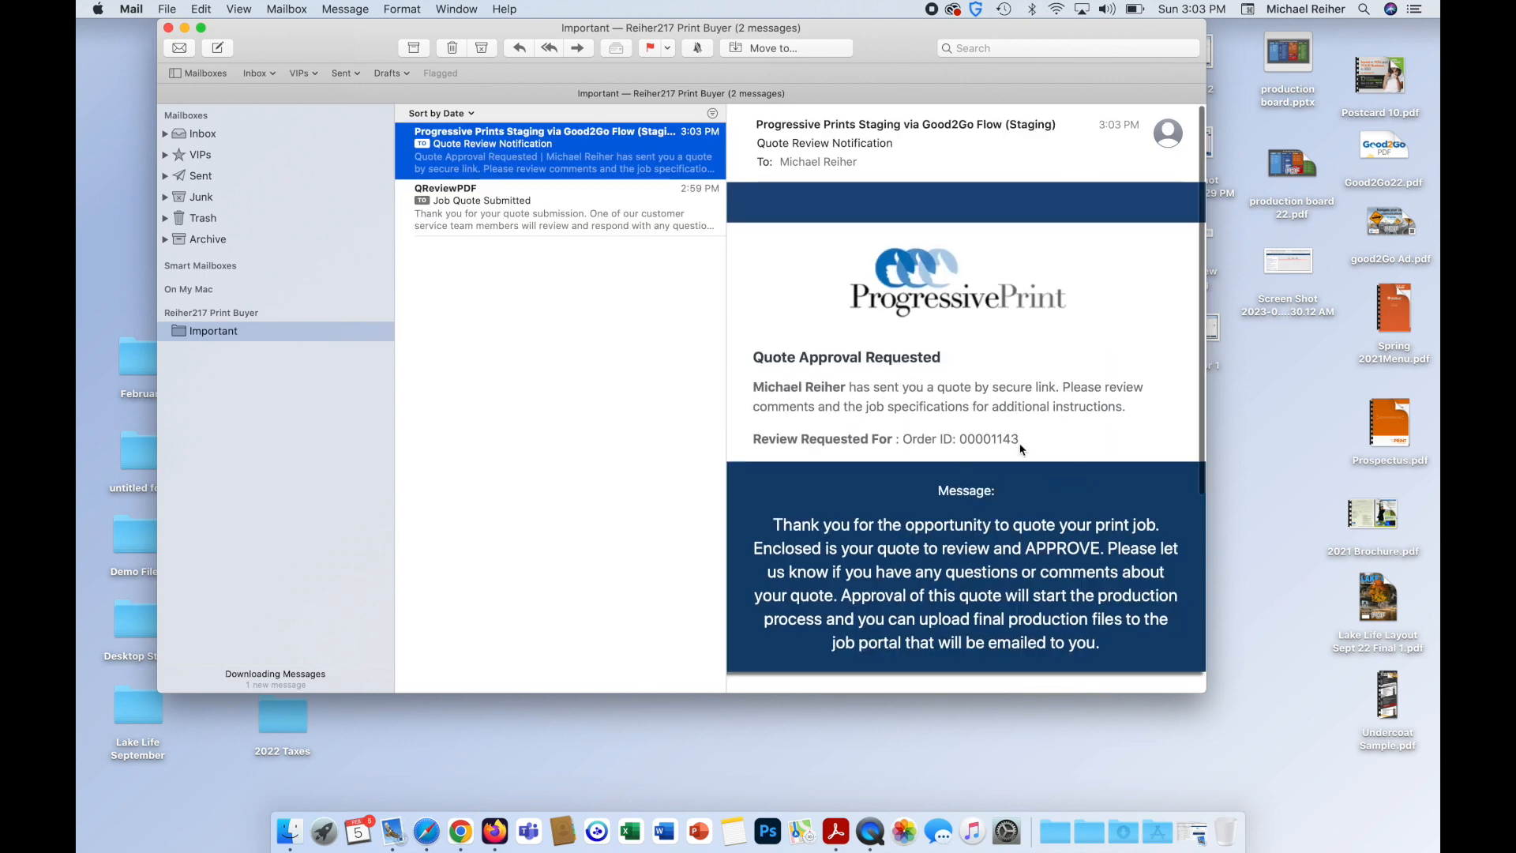
scroll(932, 371, "down", 3)
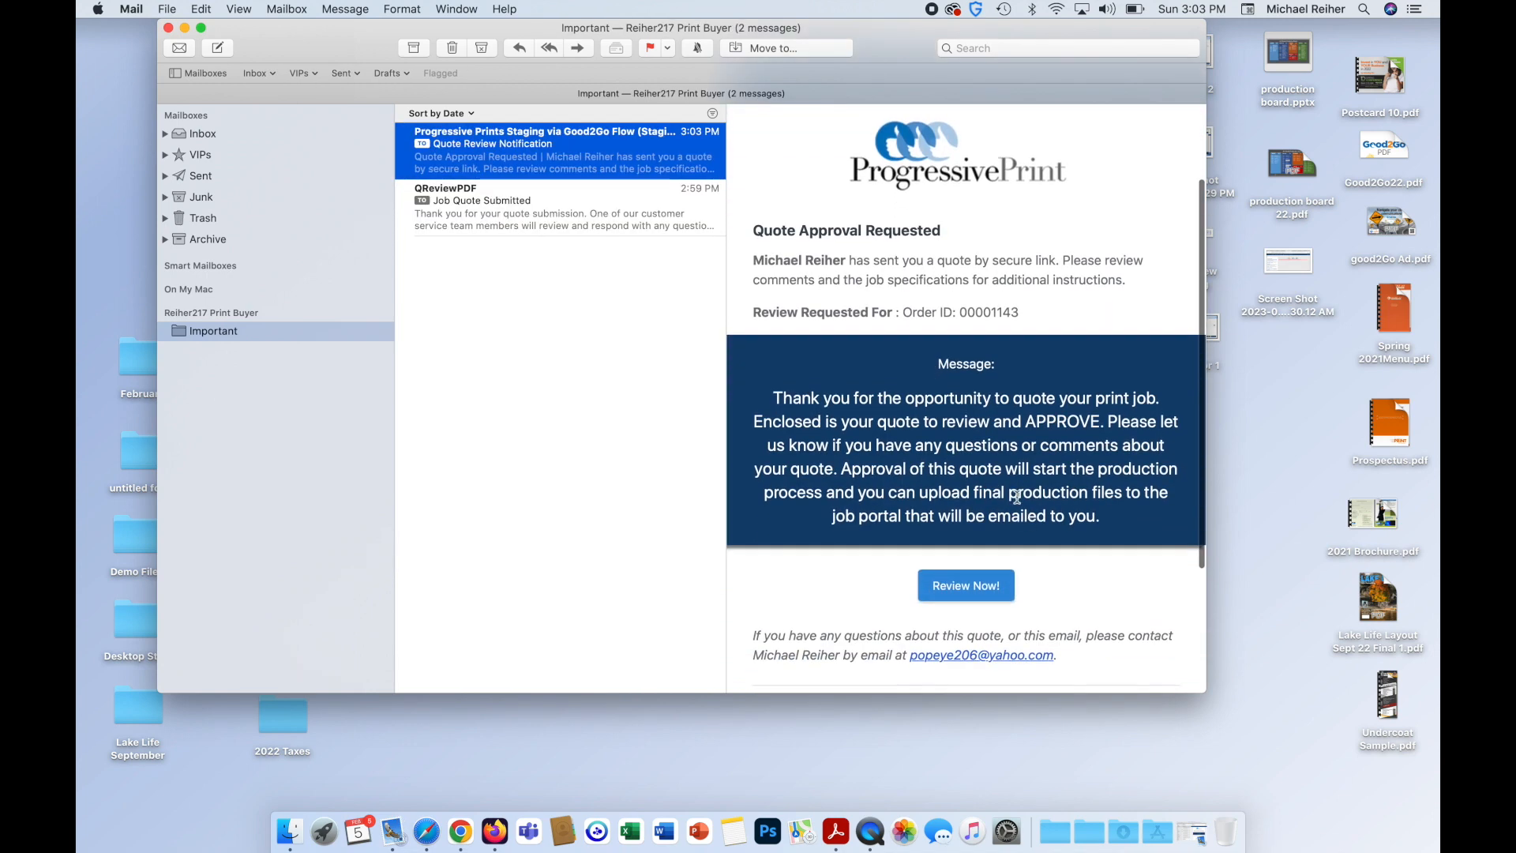
left_click(956, 596)
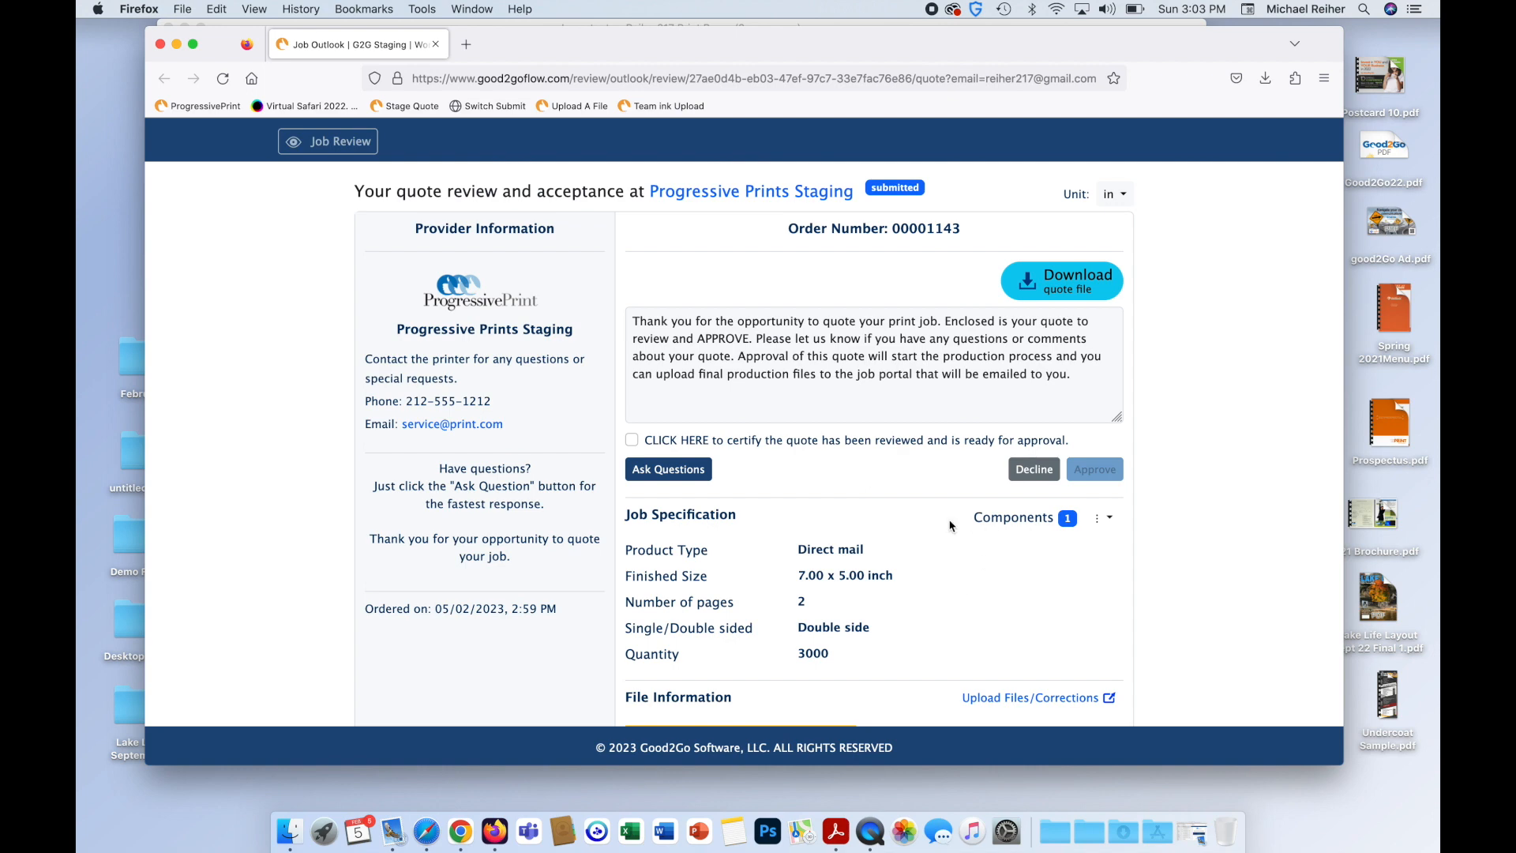
Download and check the quote PDF, certify it as reviewed, and approve the quote.
scroll(950, 525, "down", 5)
scroll(950, 525, "up", 5)
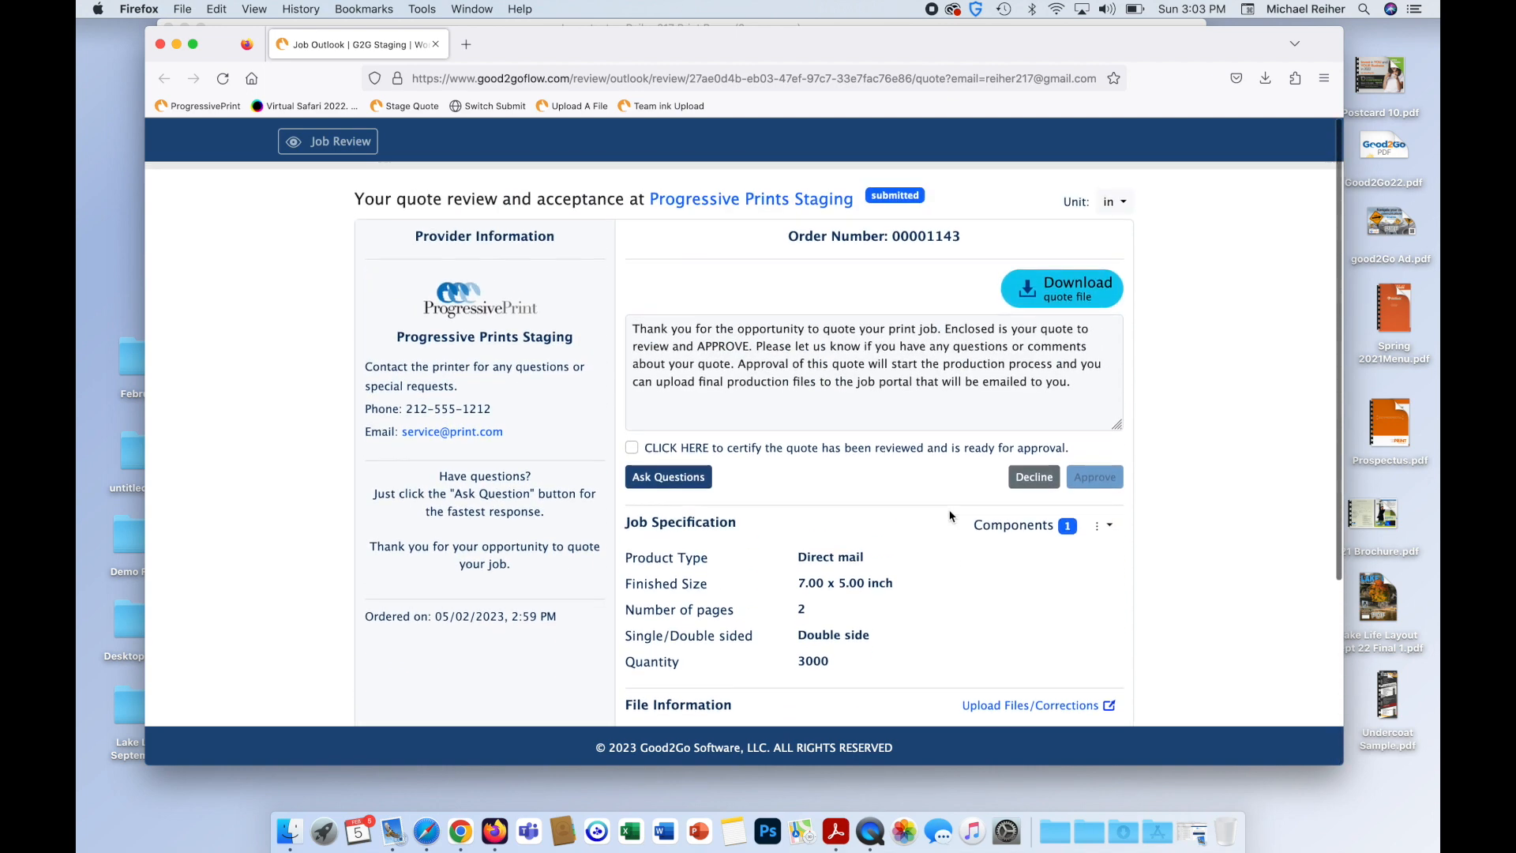
left_click(1084, 290)
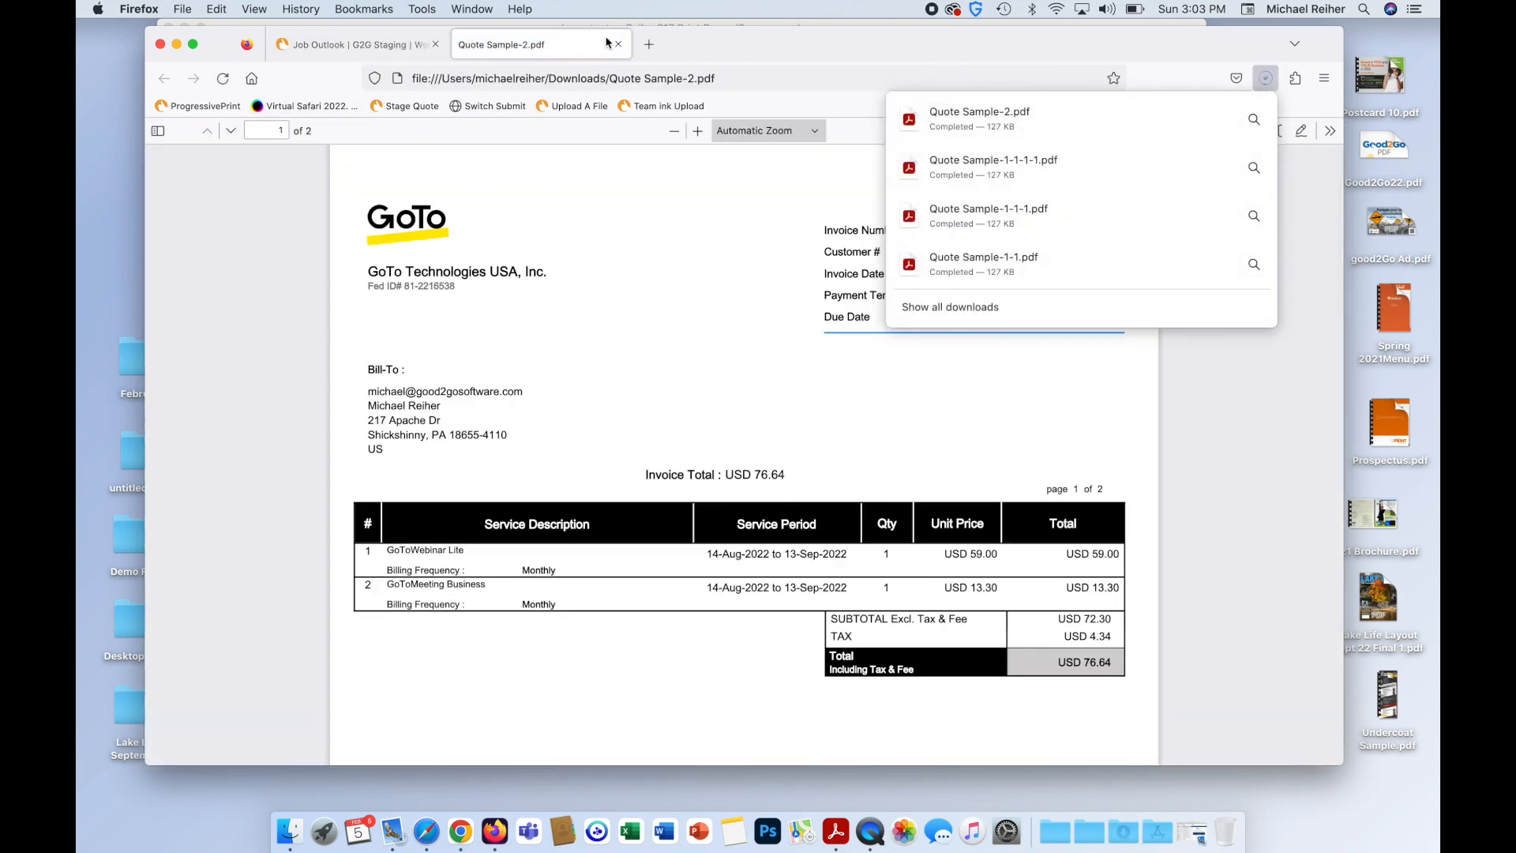
left_click(618, 45)
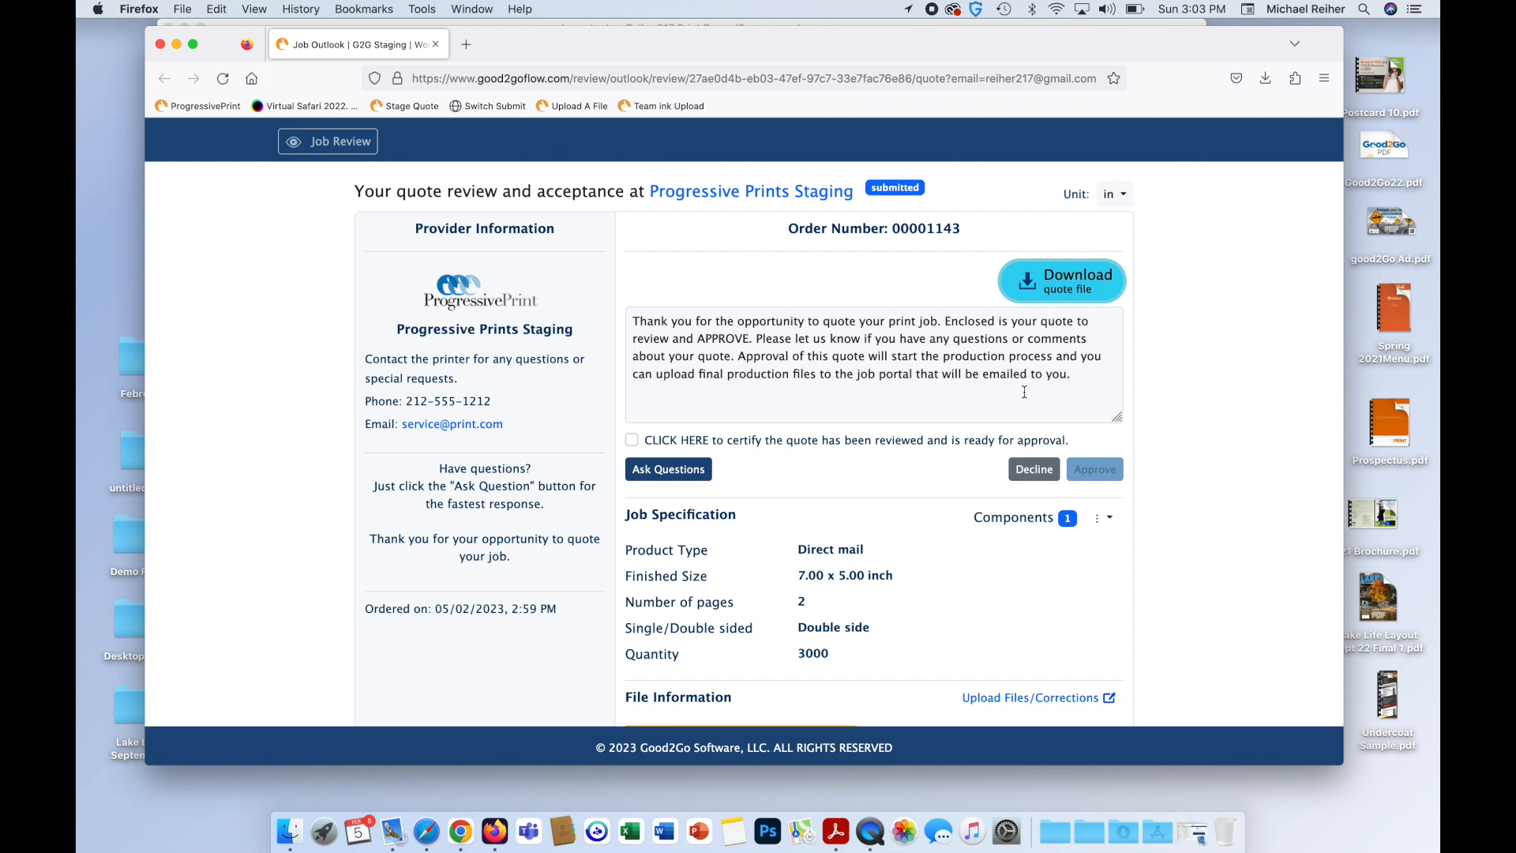
left_click(630, 441)
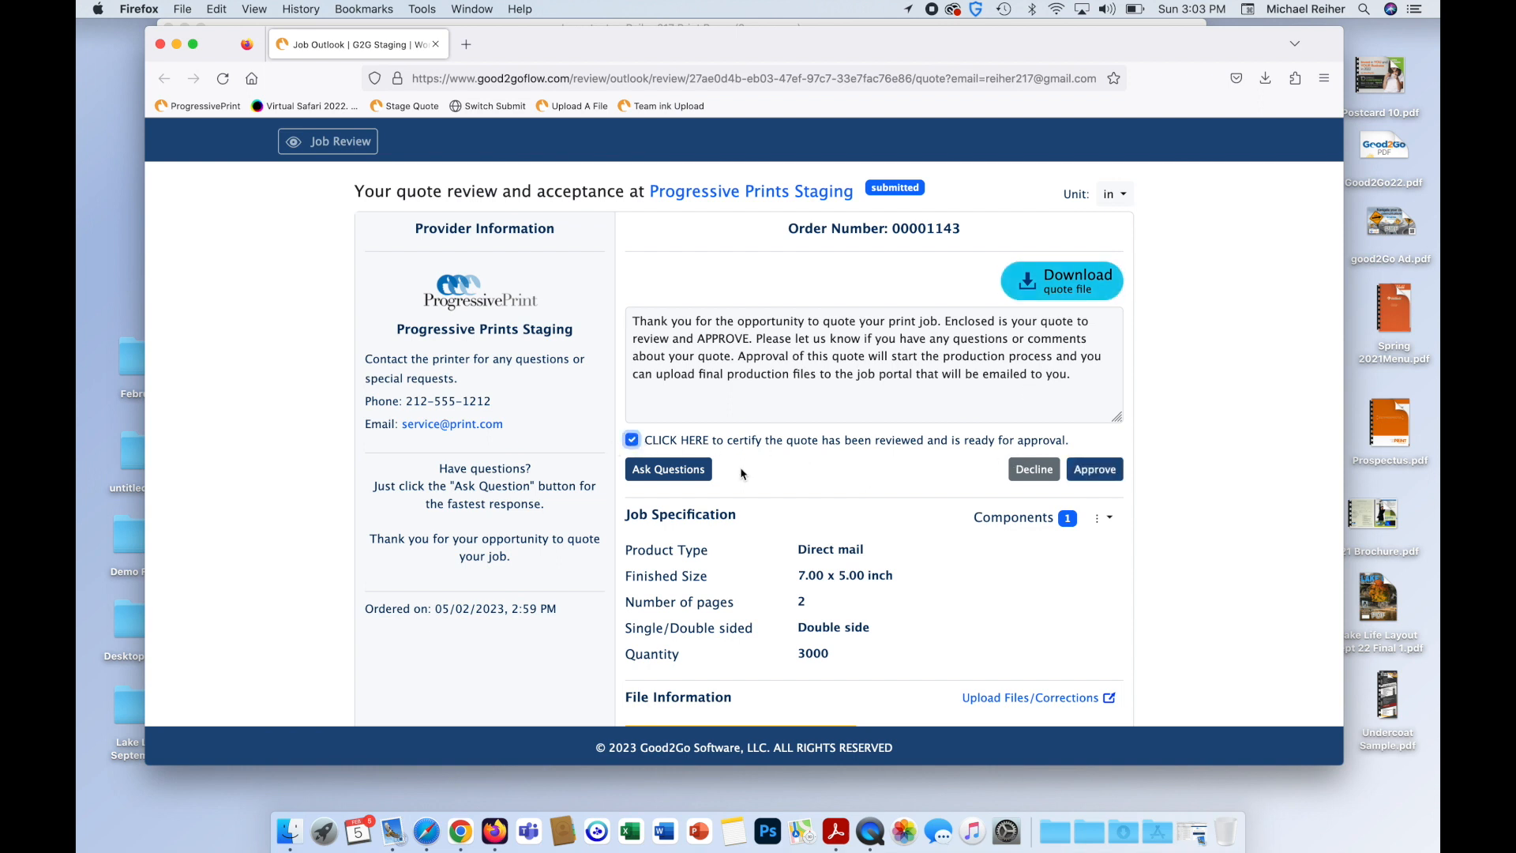
left_click(1105, 470)
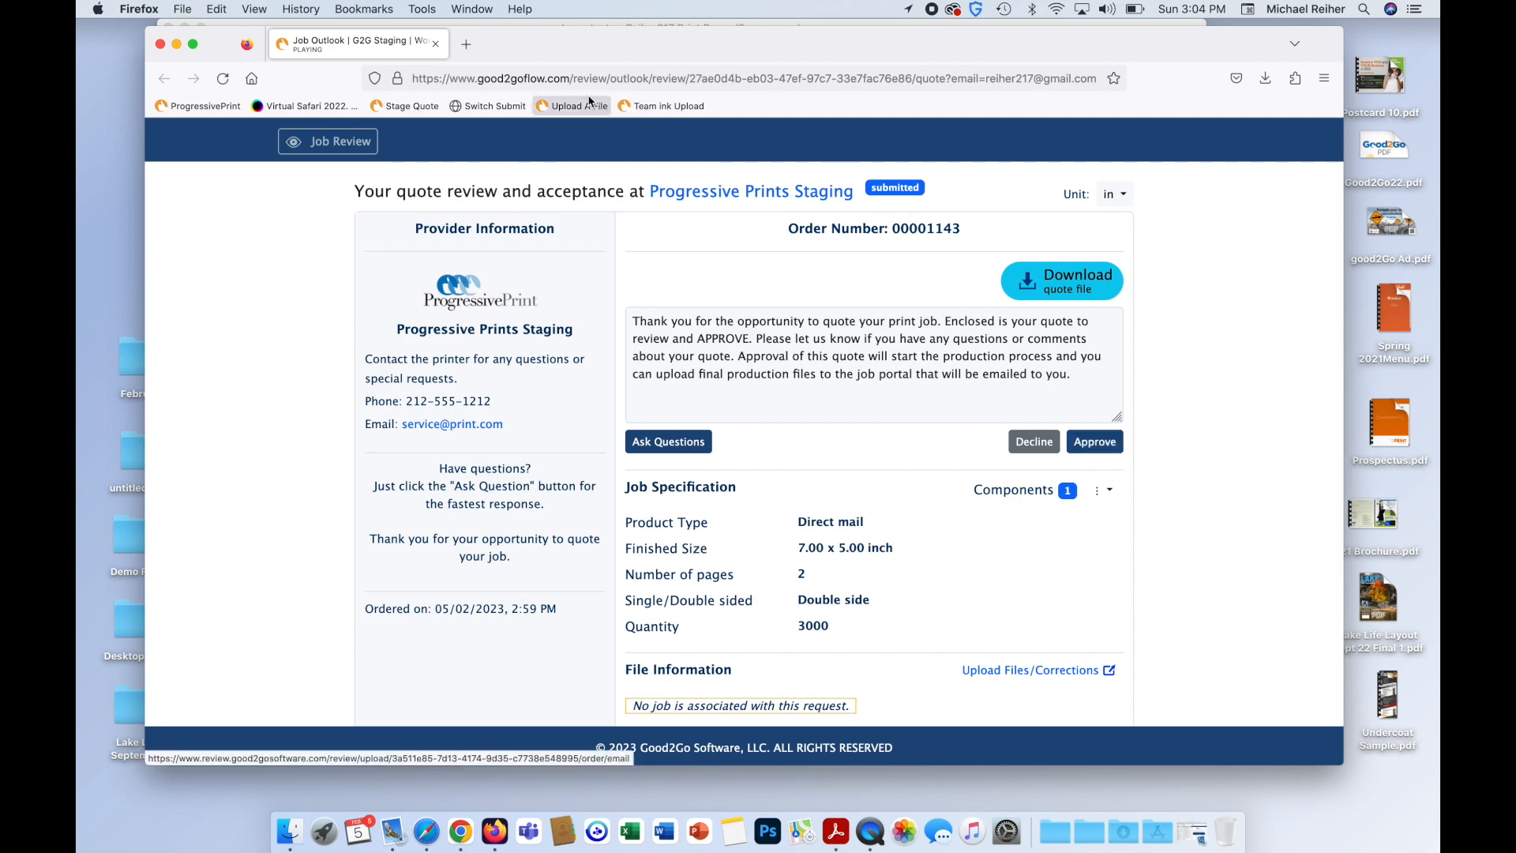
Switch from Firefox to the Chrome order list and open order 00001143's details.
left_click(177, 44)
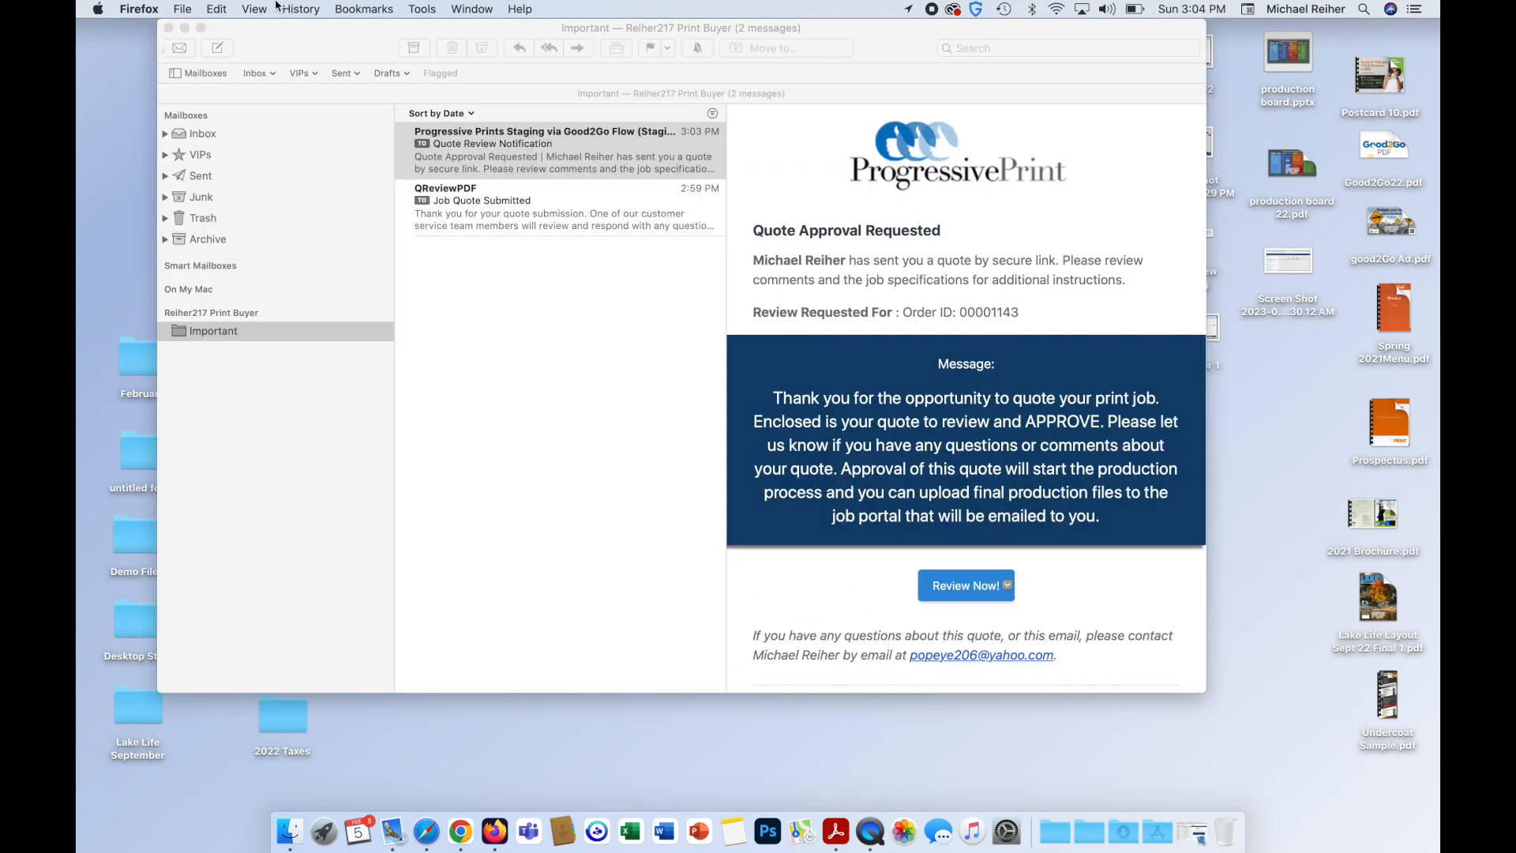
key("ctrl+Left")
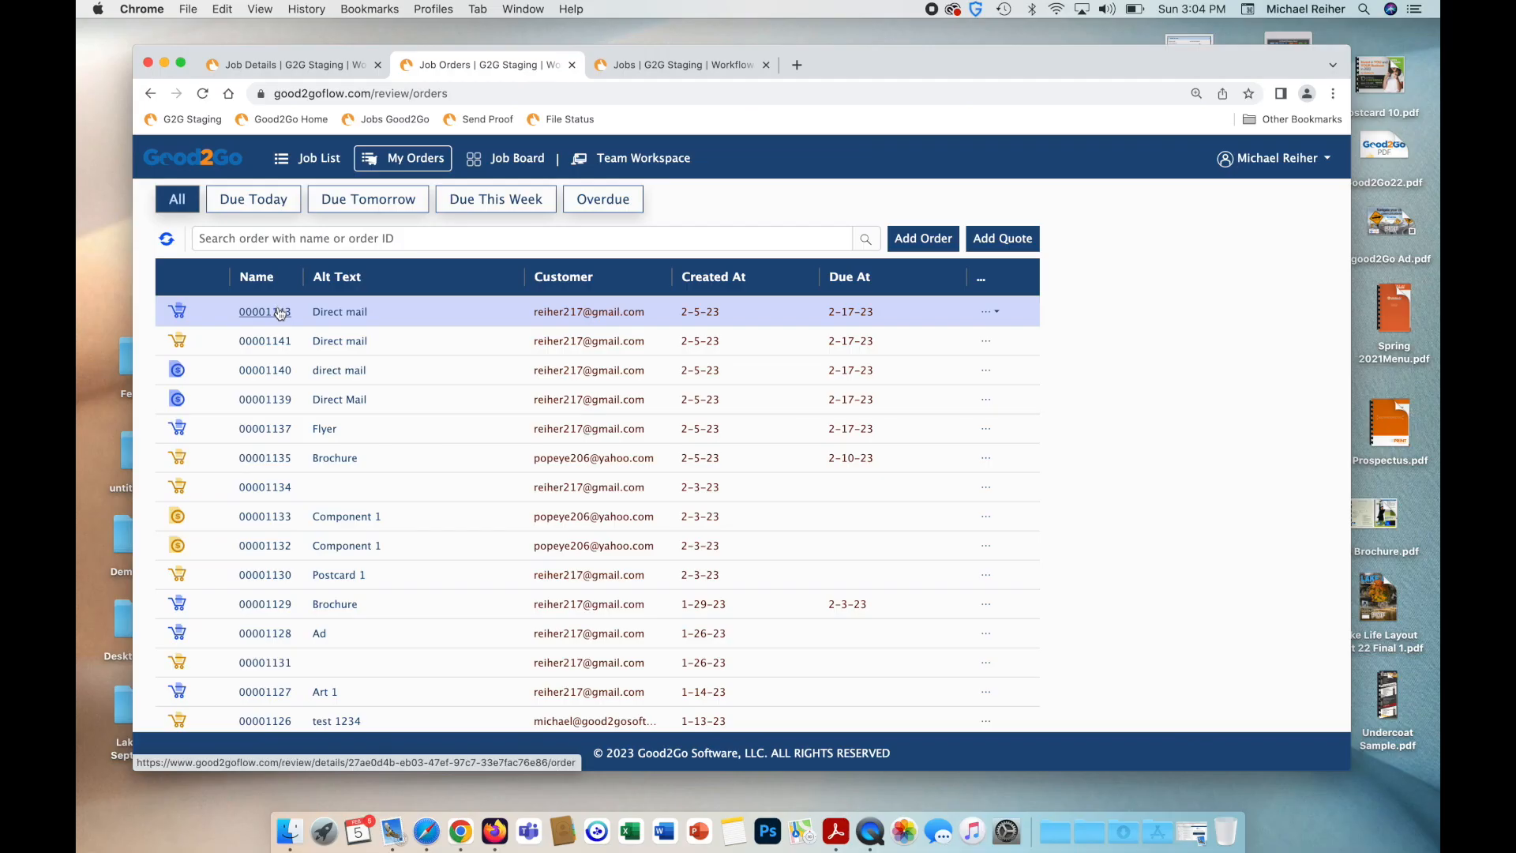
left_click(280, 313)
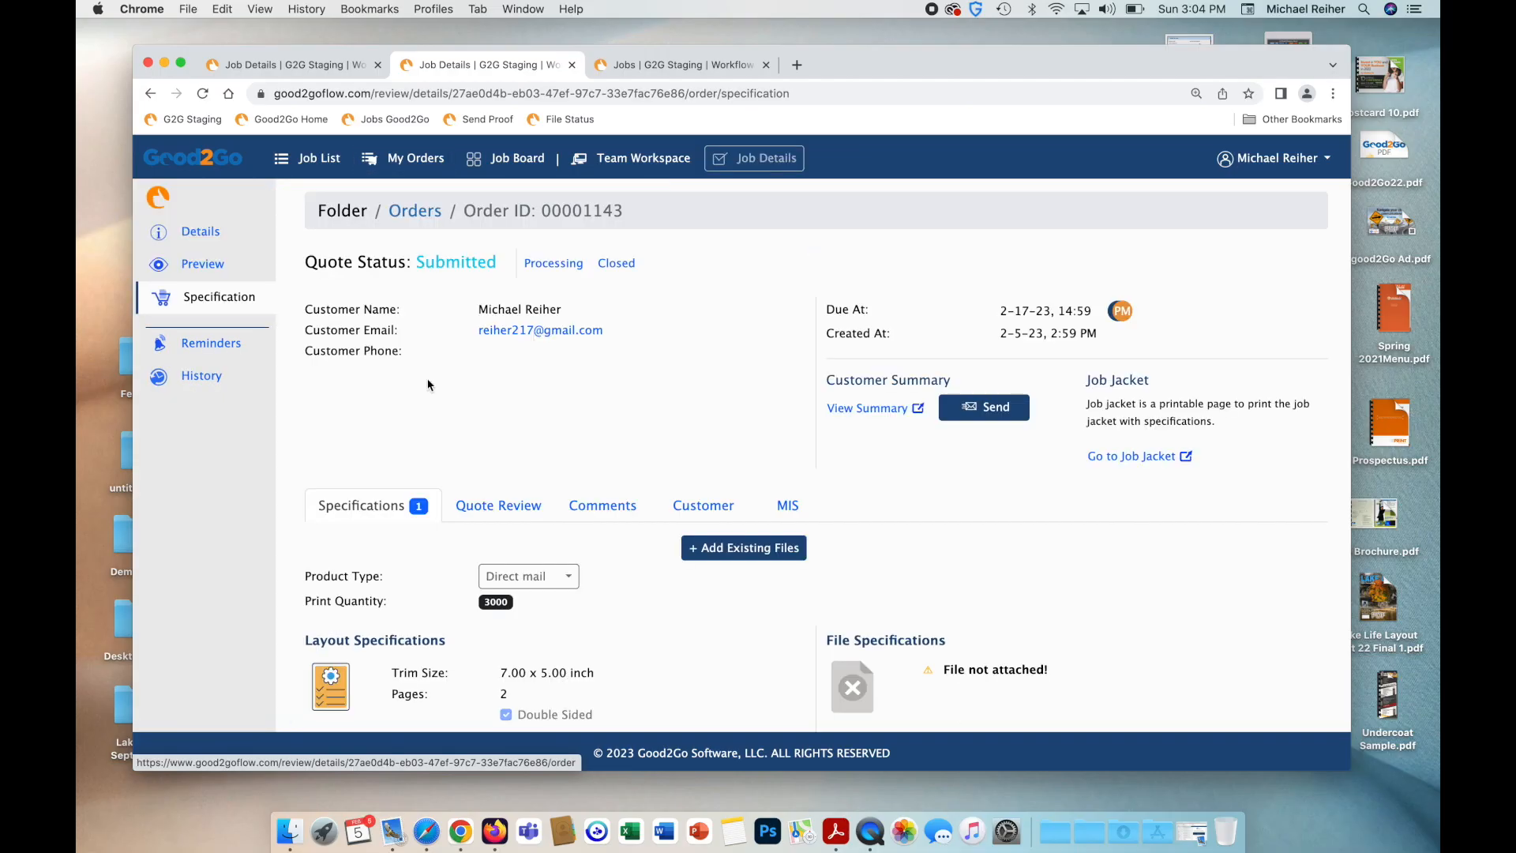
scroll(427, 384, "down", 2)
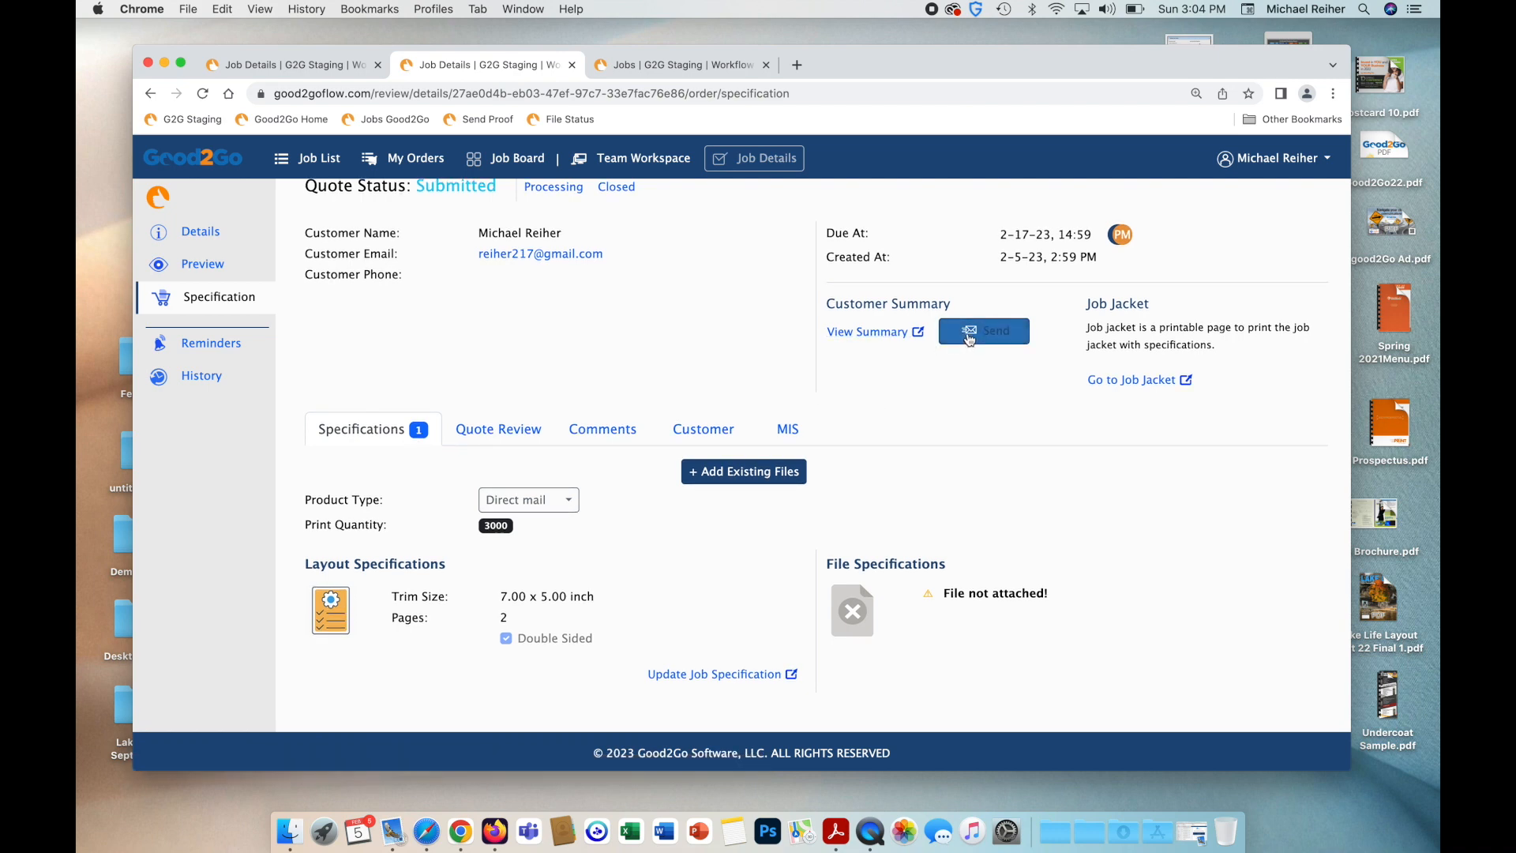
Preview the order 00001143 customer summary, then email the summary to the customer.
left_click(884, 331)
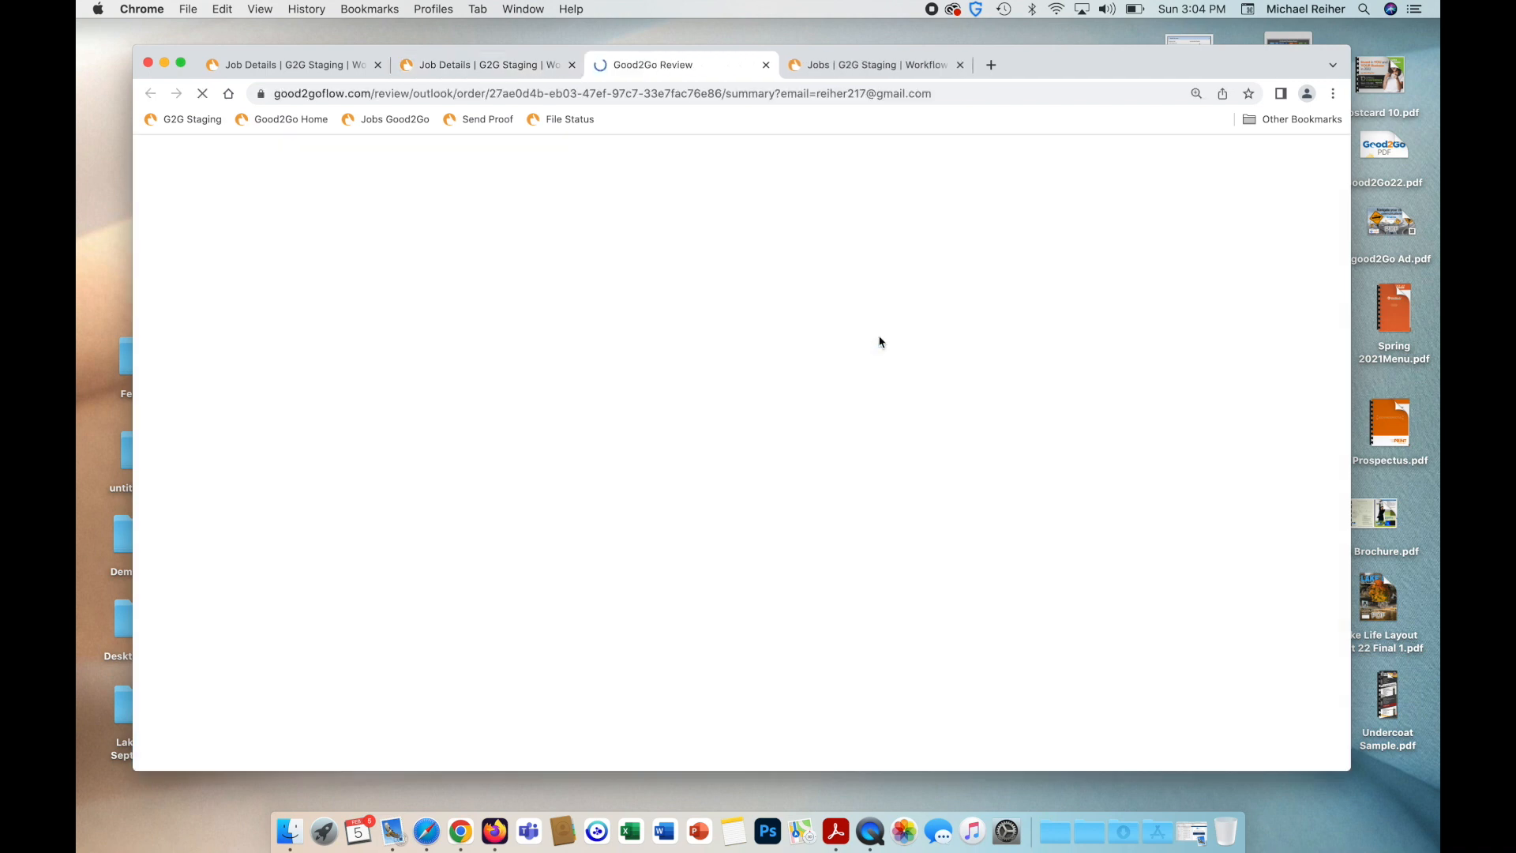
scroll(868, 392, "down", 1)
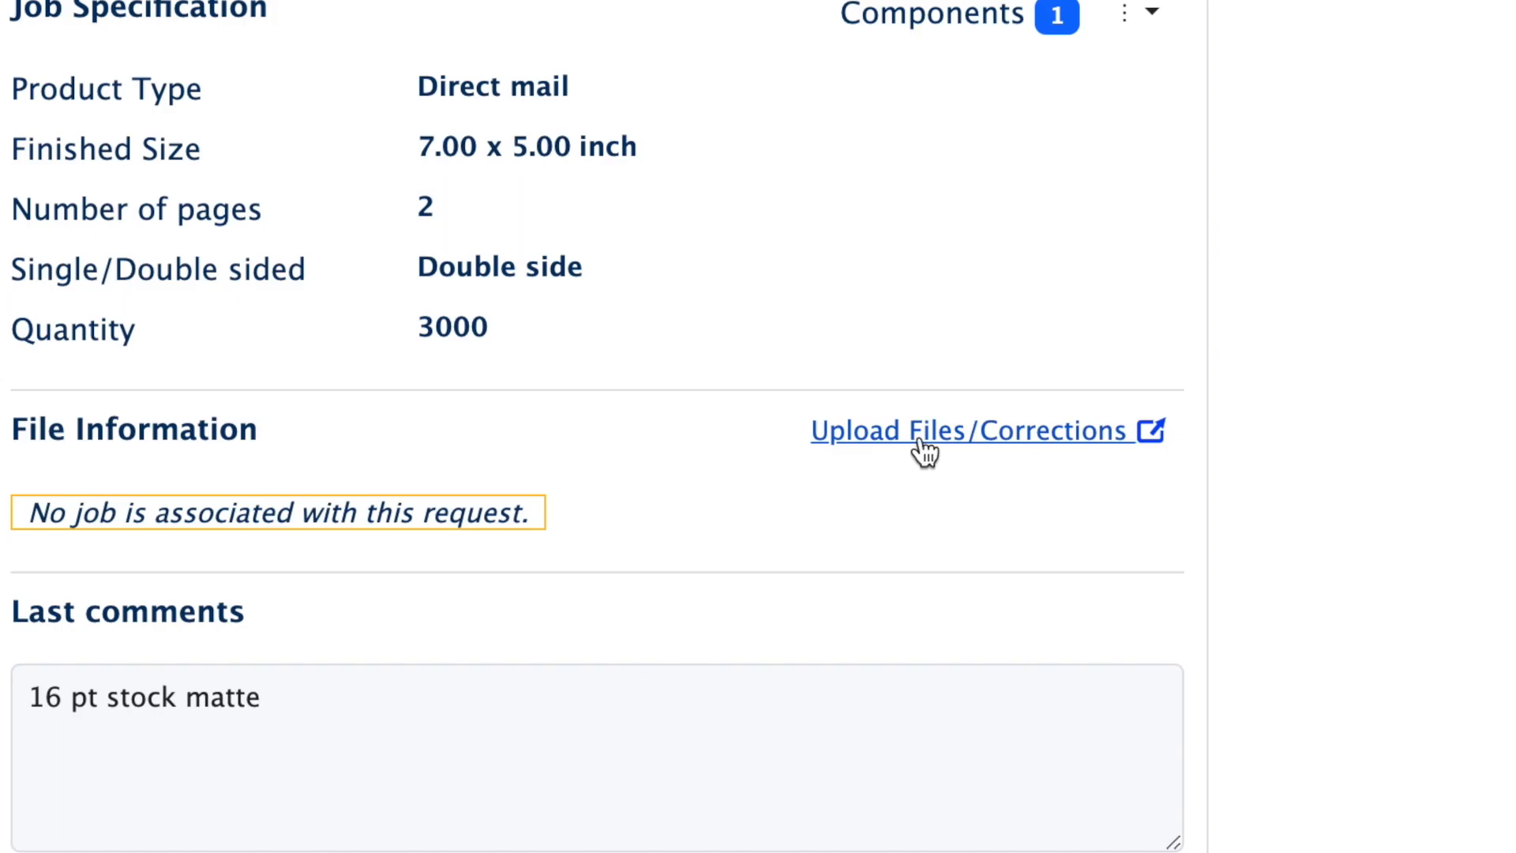
scroll(1034, 506, "down", 1)
scroll(1034, 545, "up", 2)
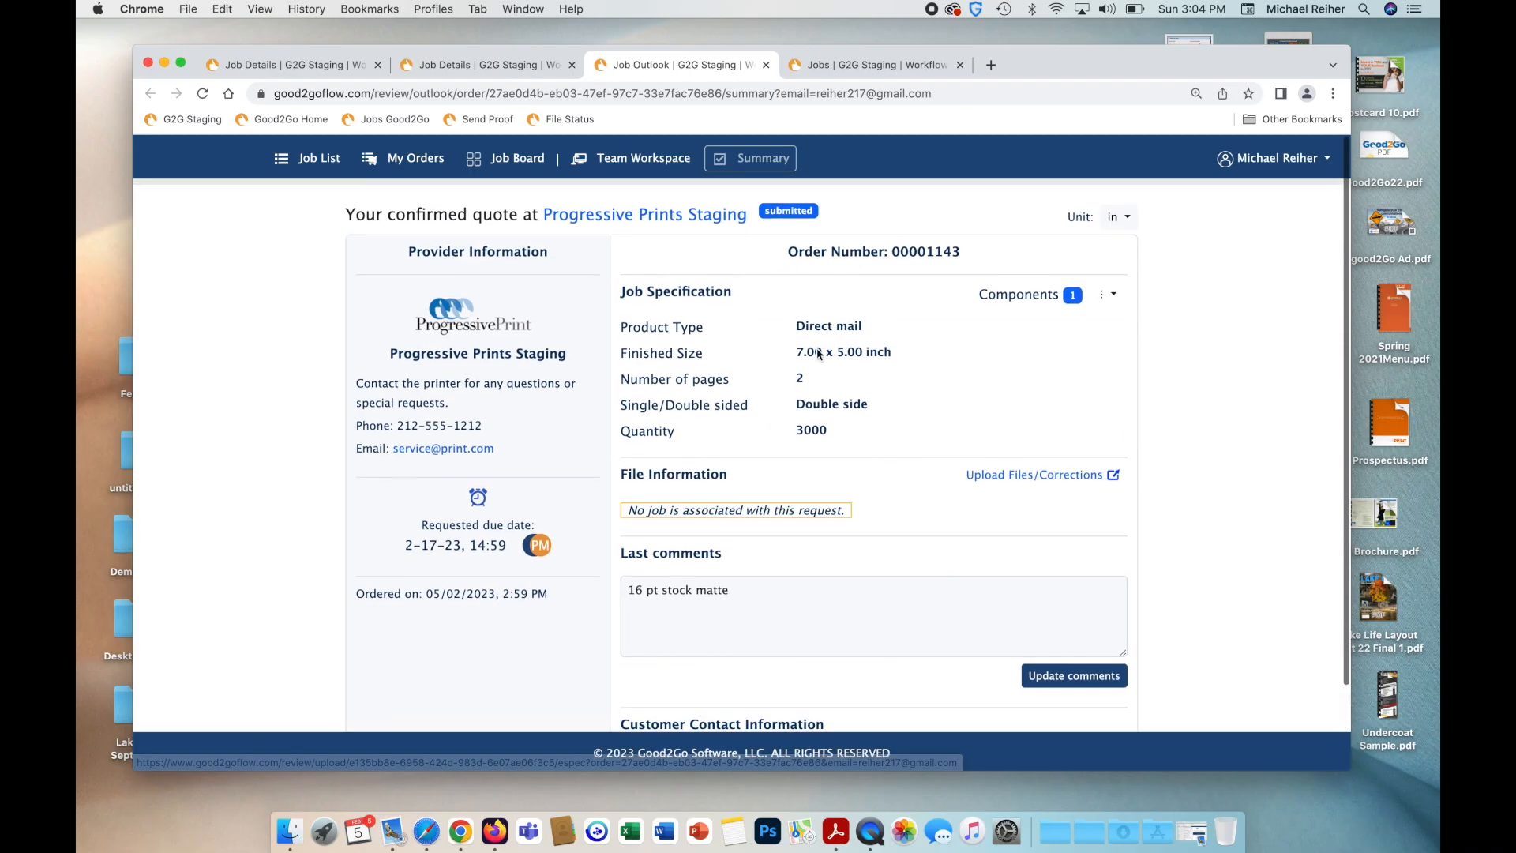
key("super+w")
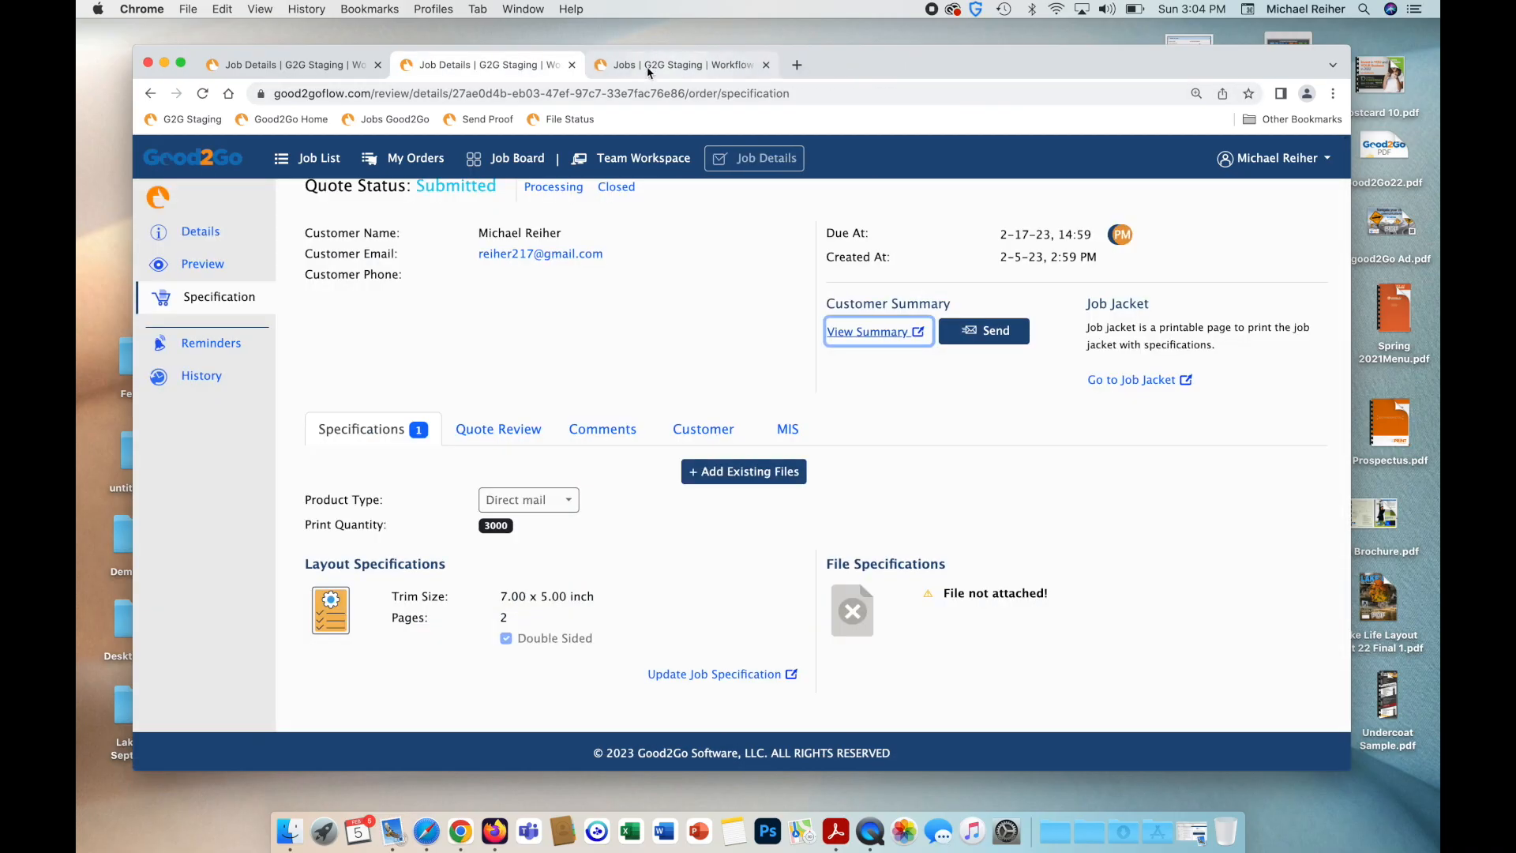
left_click(976, 338)
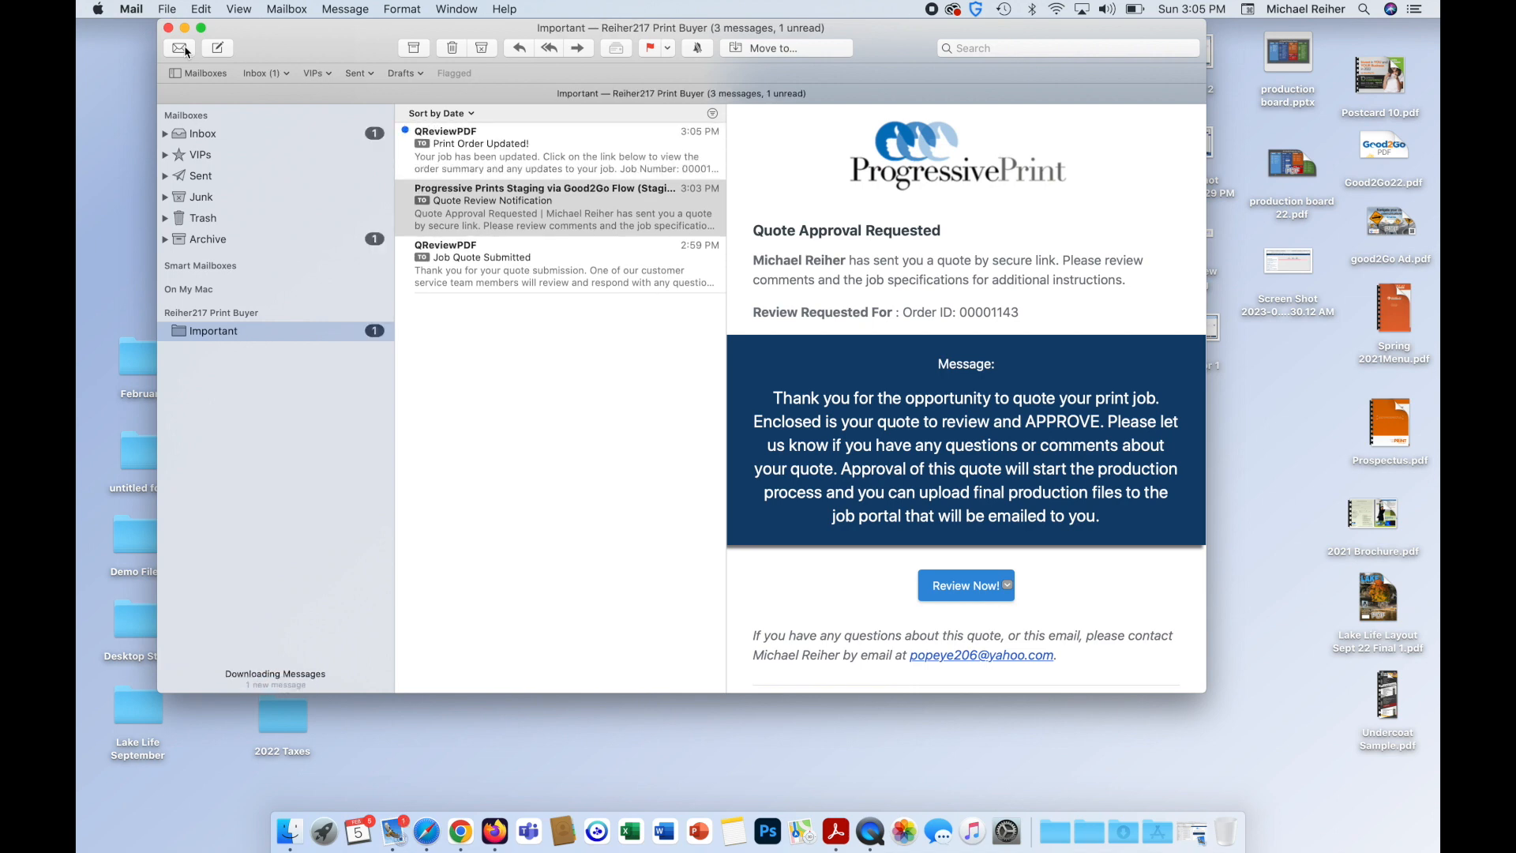
Open the Print Order Updated! email and follow its View job summary link for order 00001143.
left_click(547, 162)
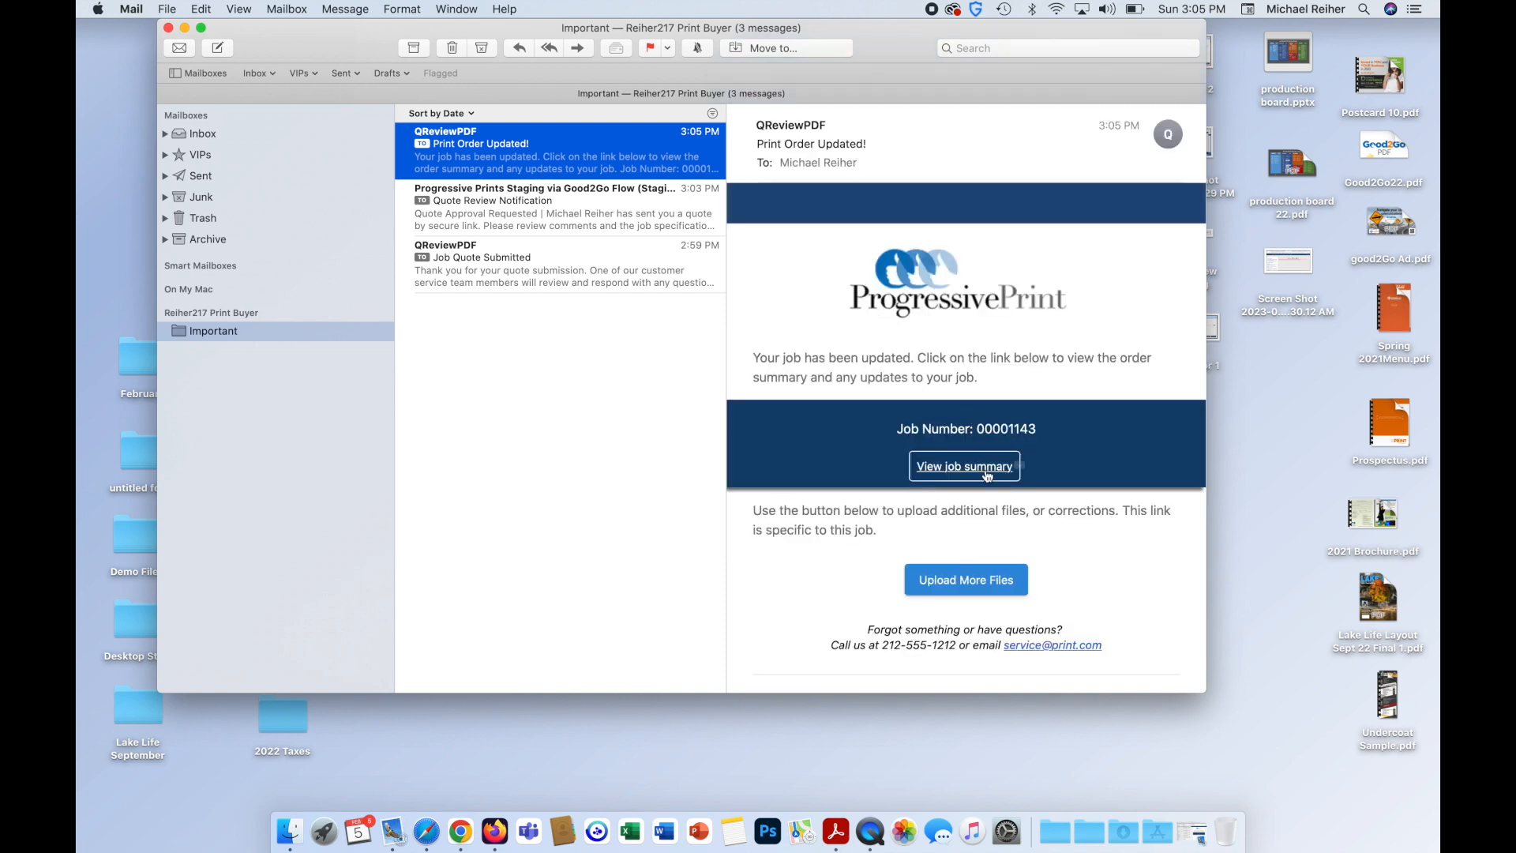
left_click(986, 473)
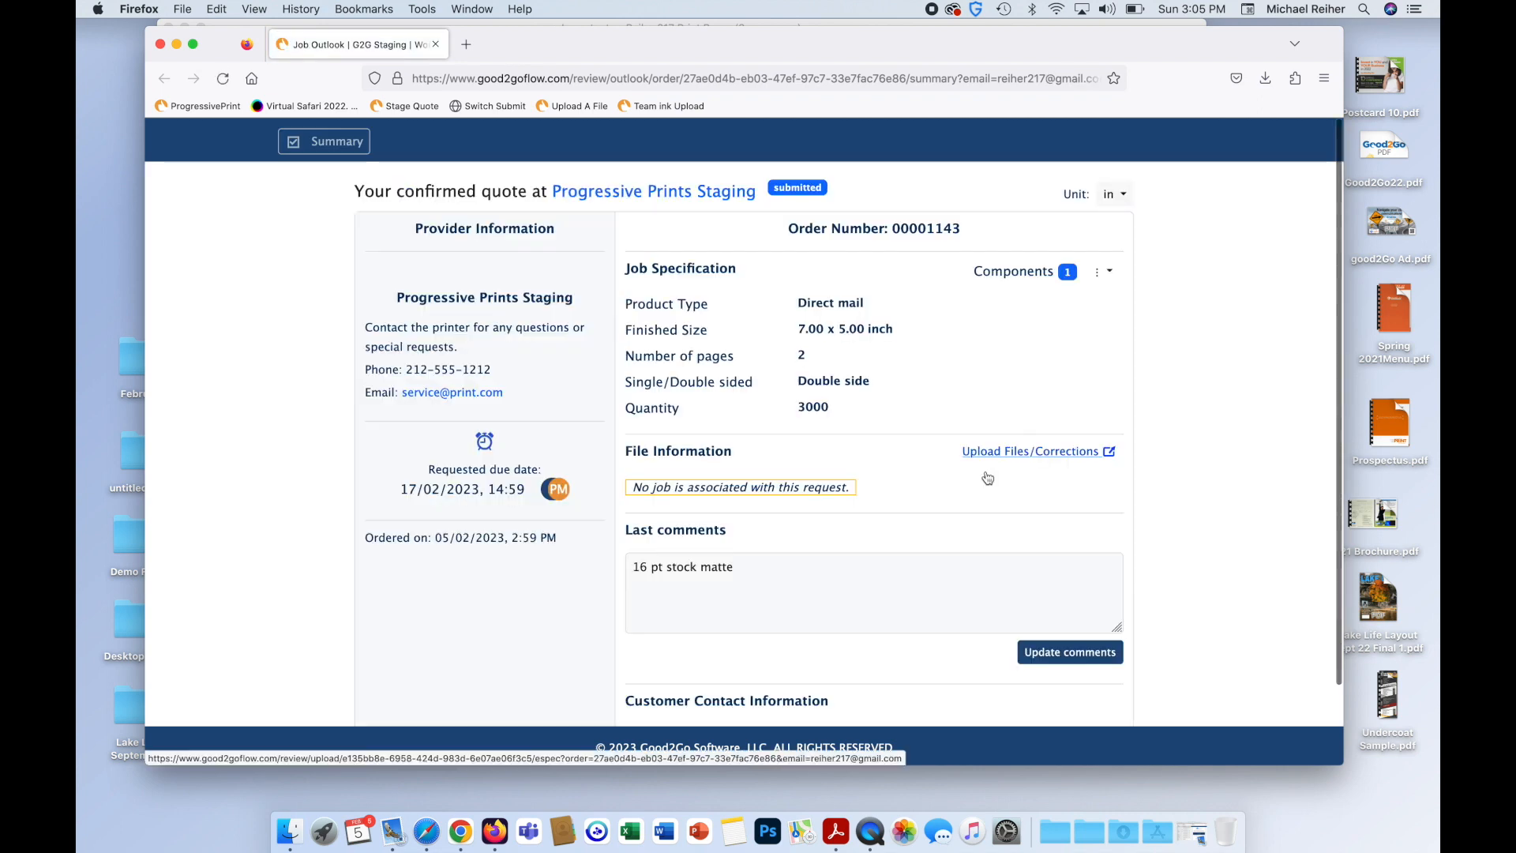
Upload Postcard 10.pdf as the job's artwork, then add a second file component.
left_click(1016, 459)
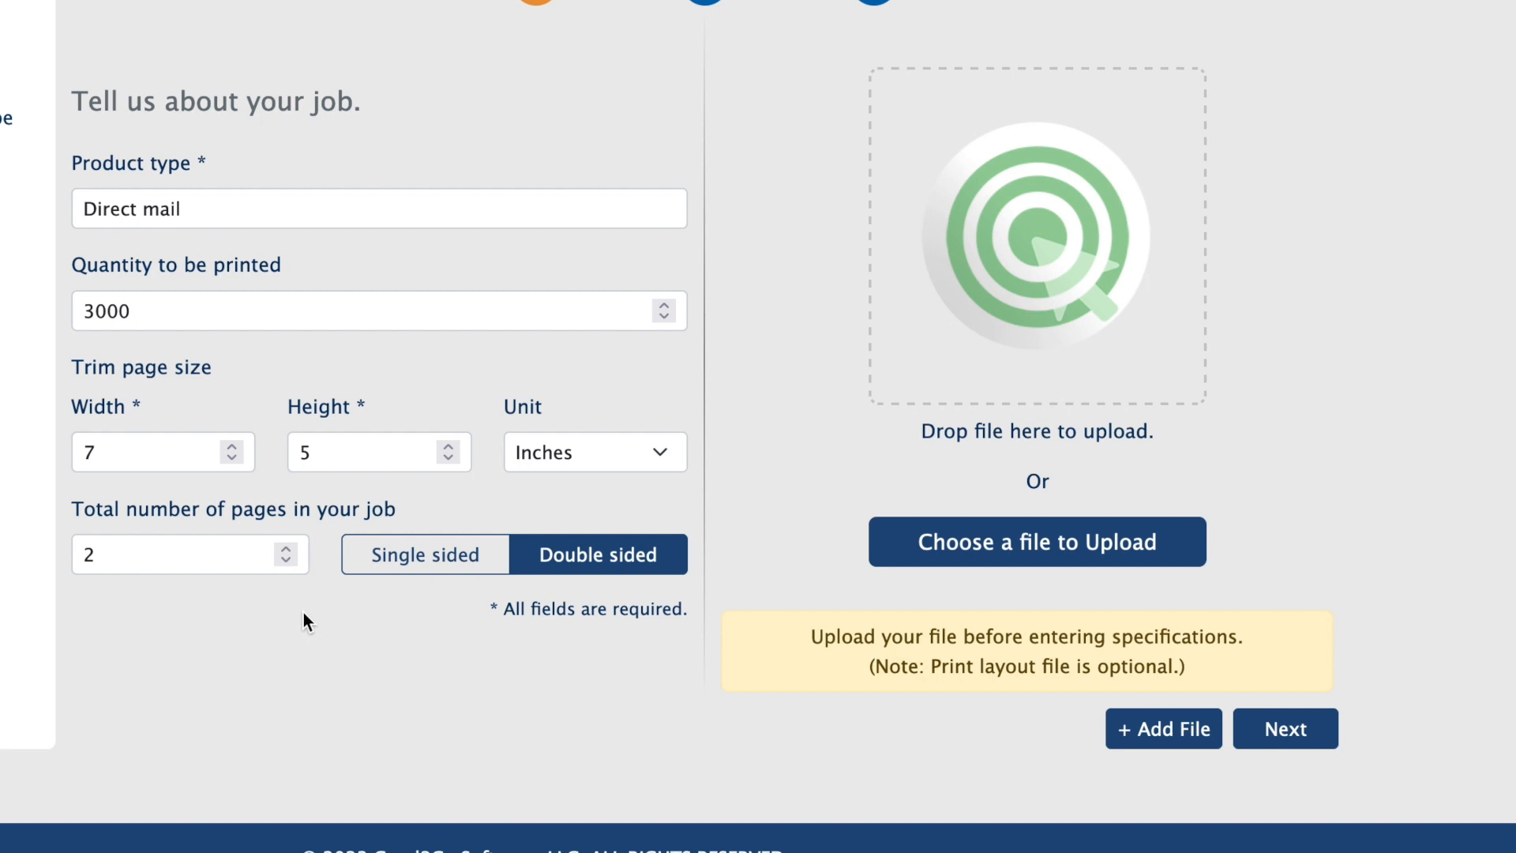
left_click_drag(1512, 94, 1005, 271)
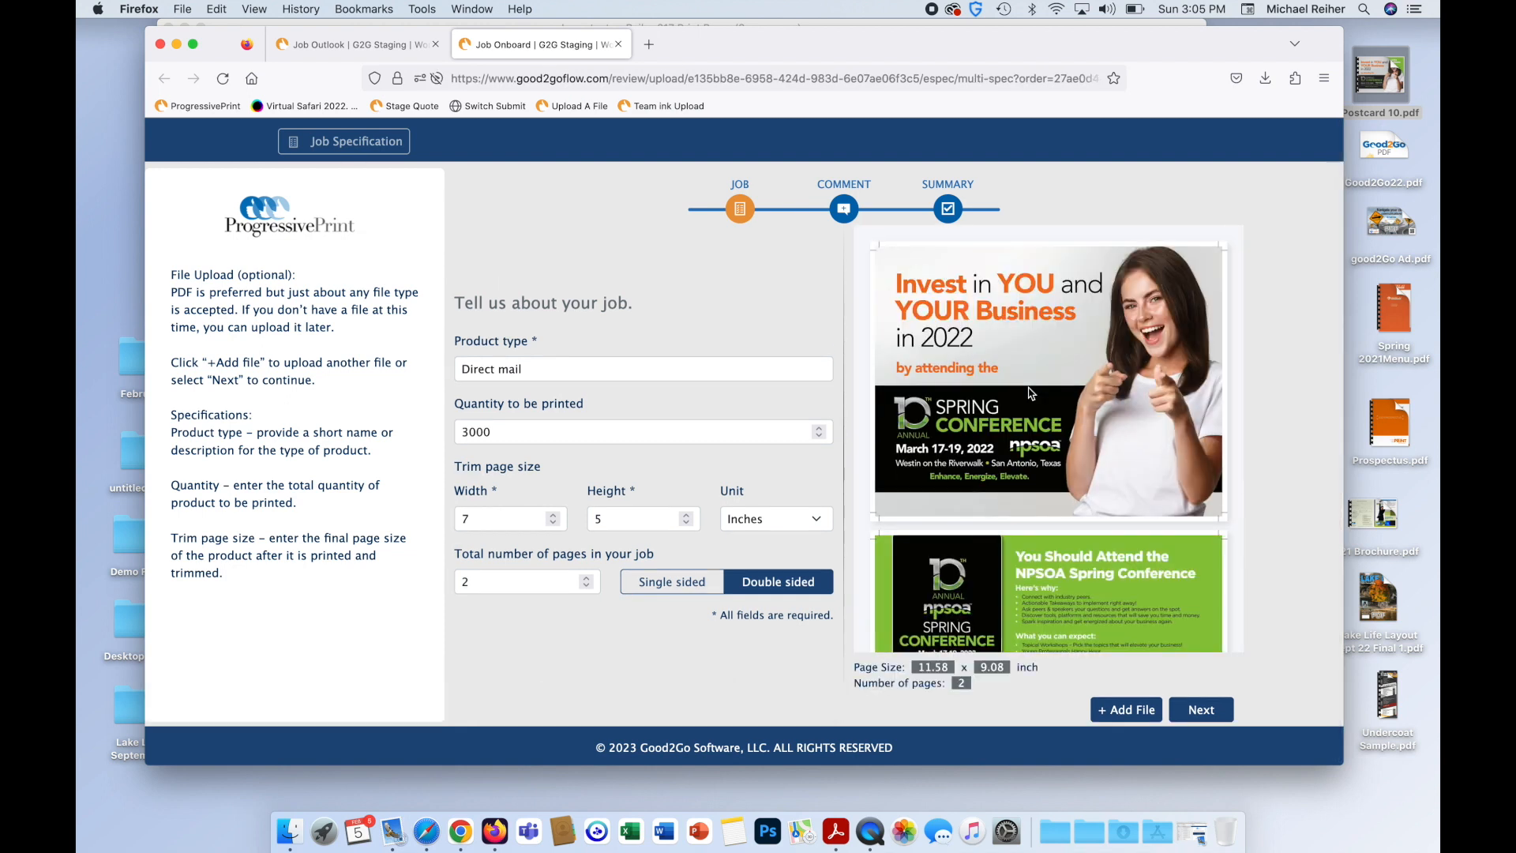
scroll(1022, 474, "down", 3)
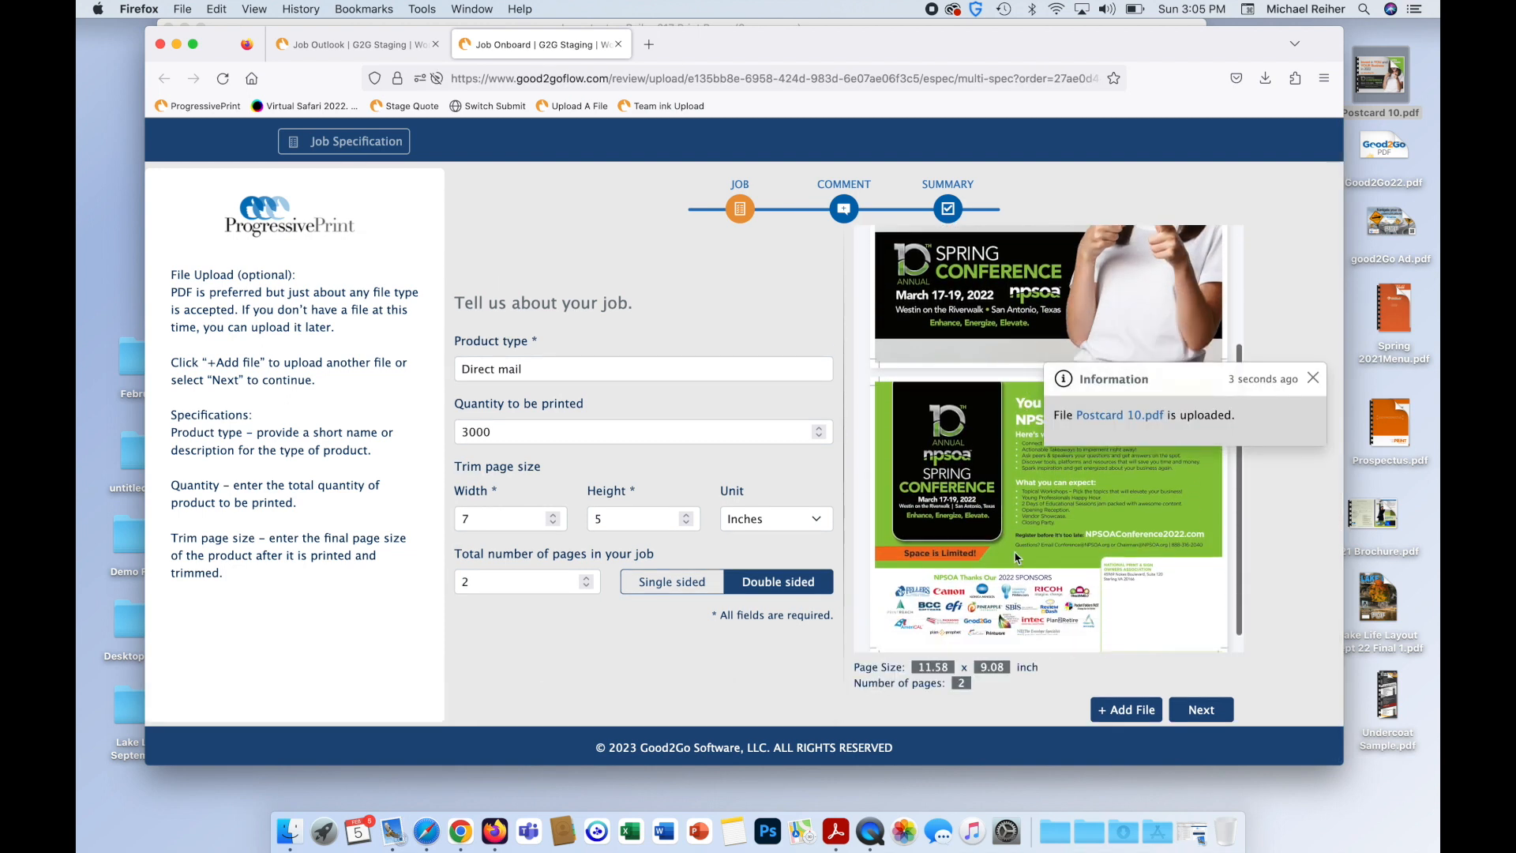
scroll(1016, 570, "up", 3)
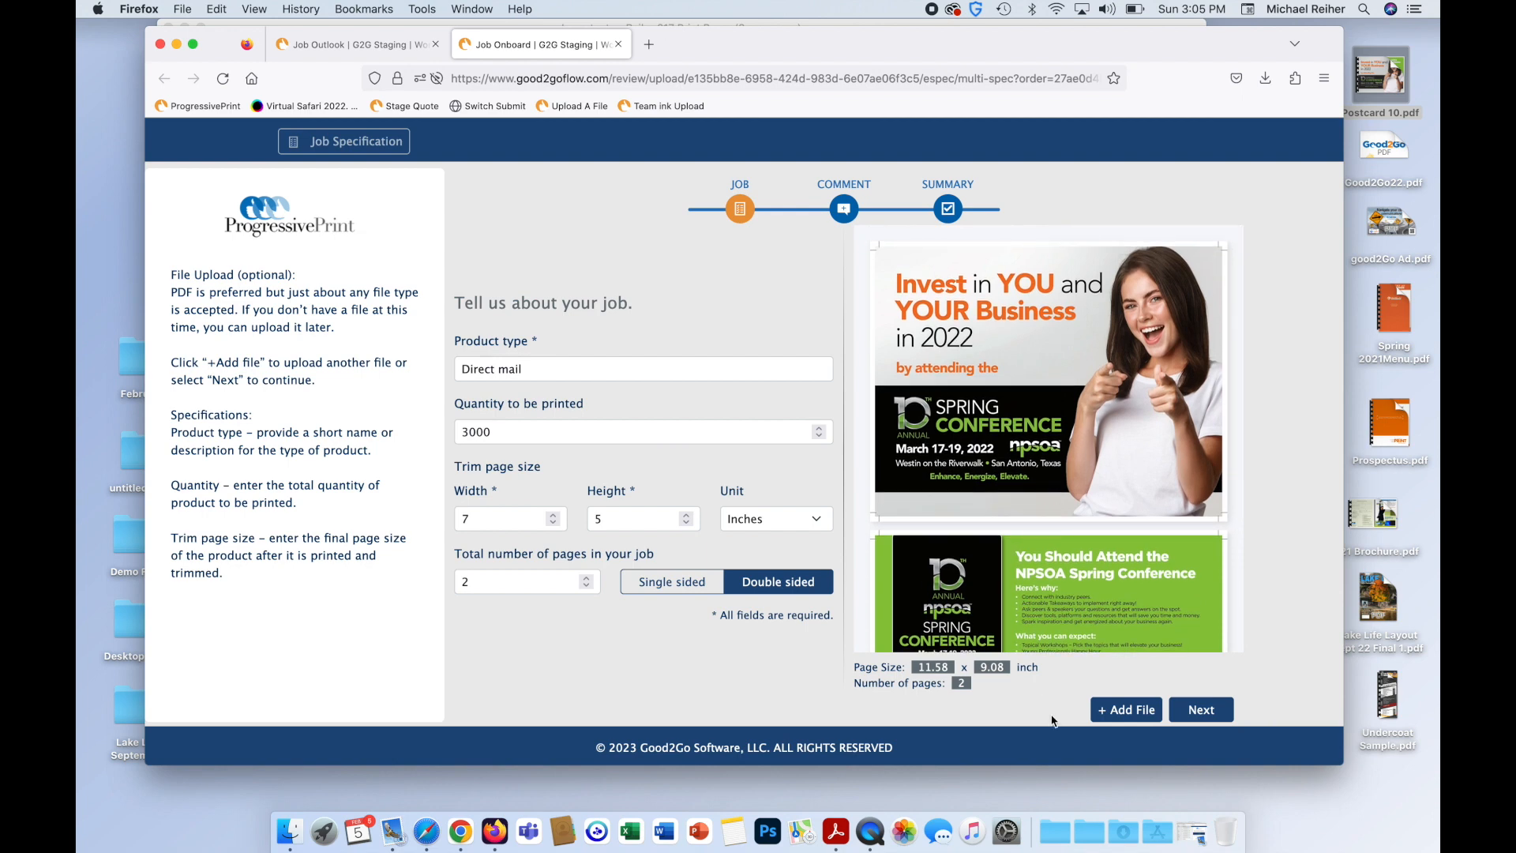
left_click(1149, 711)
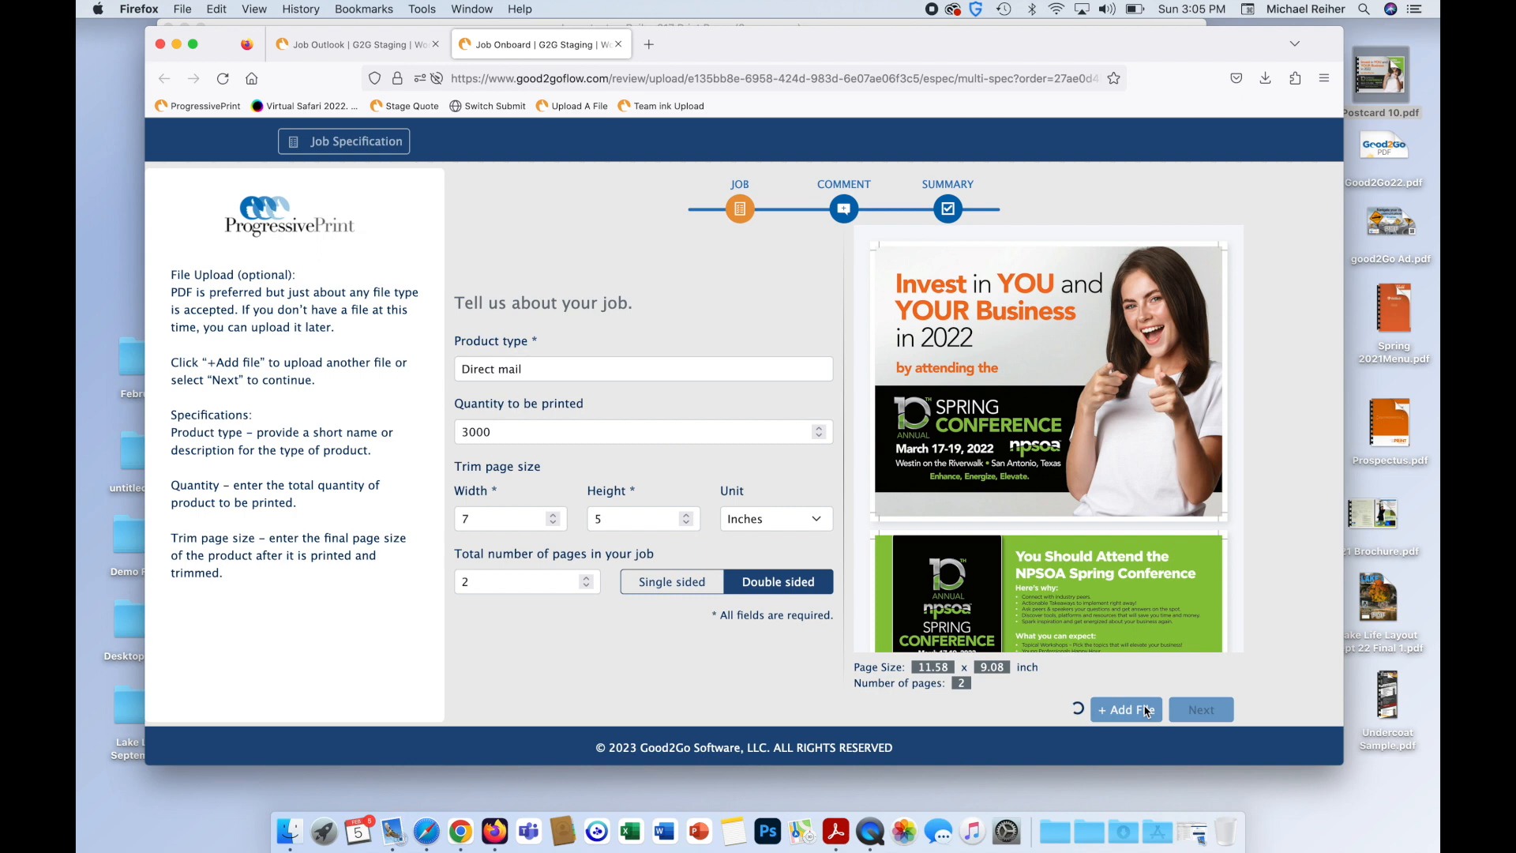
Rename the second component to 'Custom' and upload Customer List.csv into it.
triple_click(545, 364)
type("Custom")
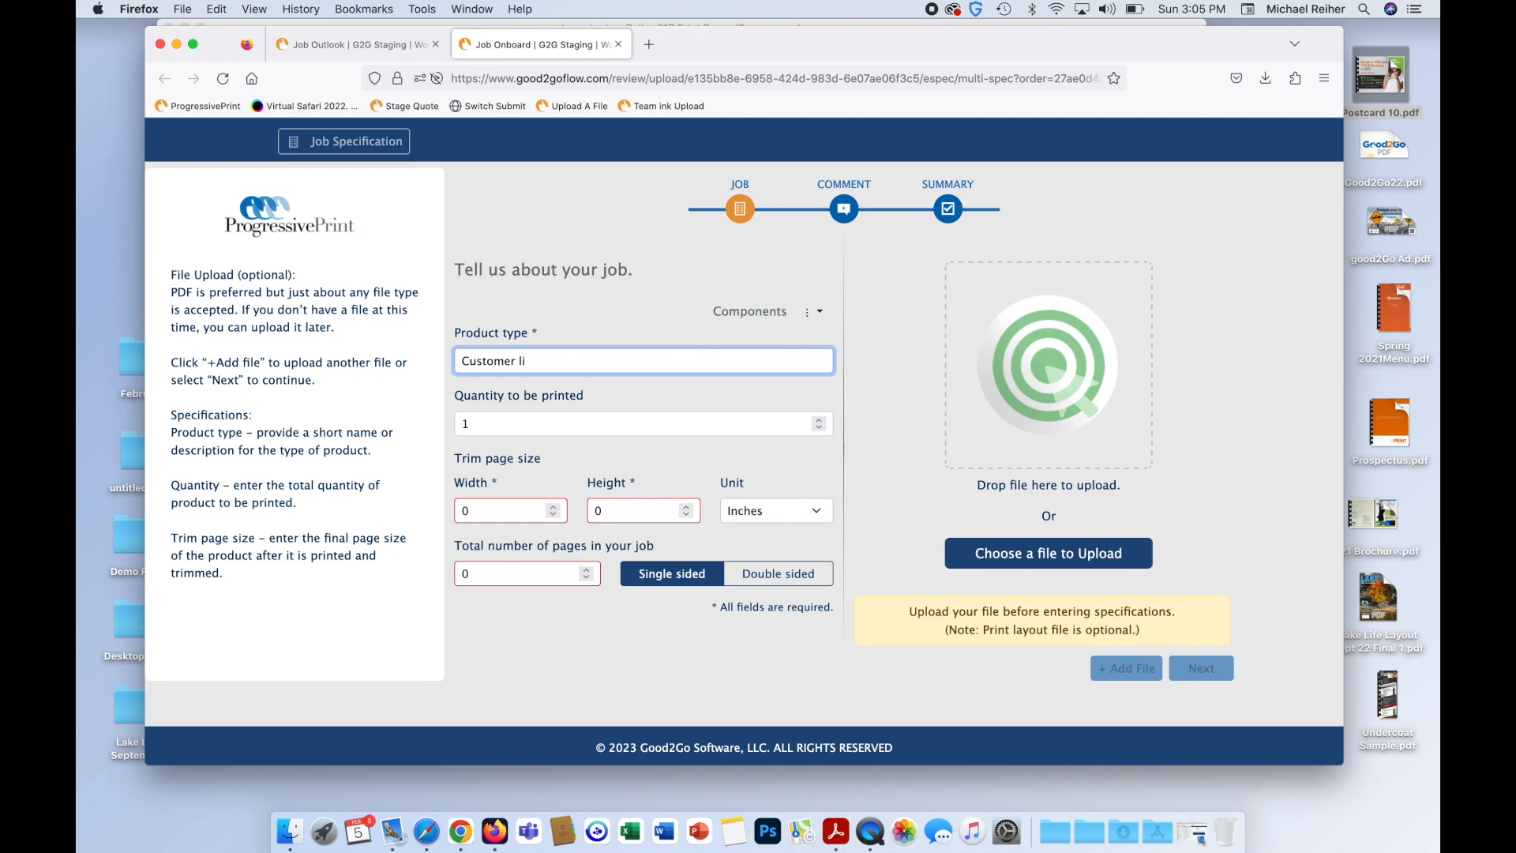
left_click(513, 422)
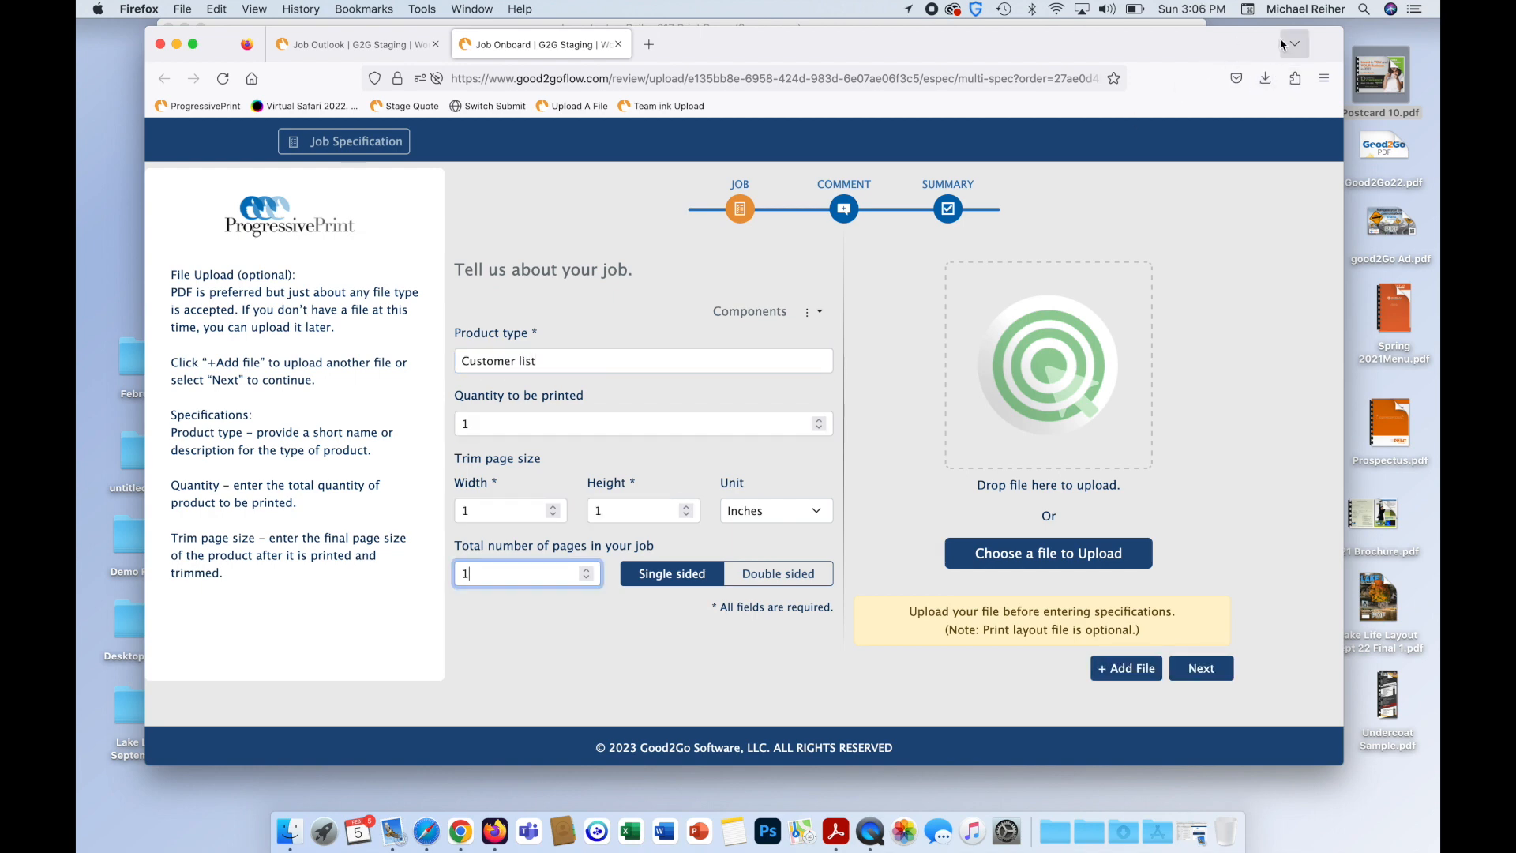
left_click(1365, 9)
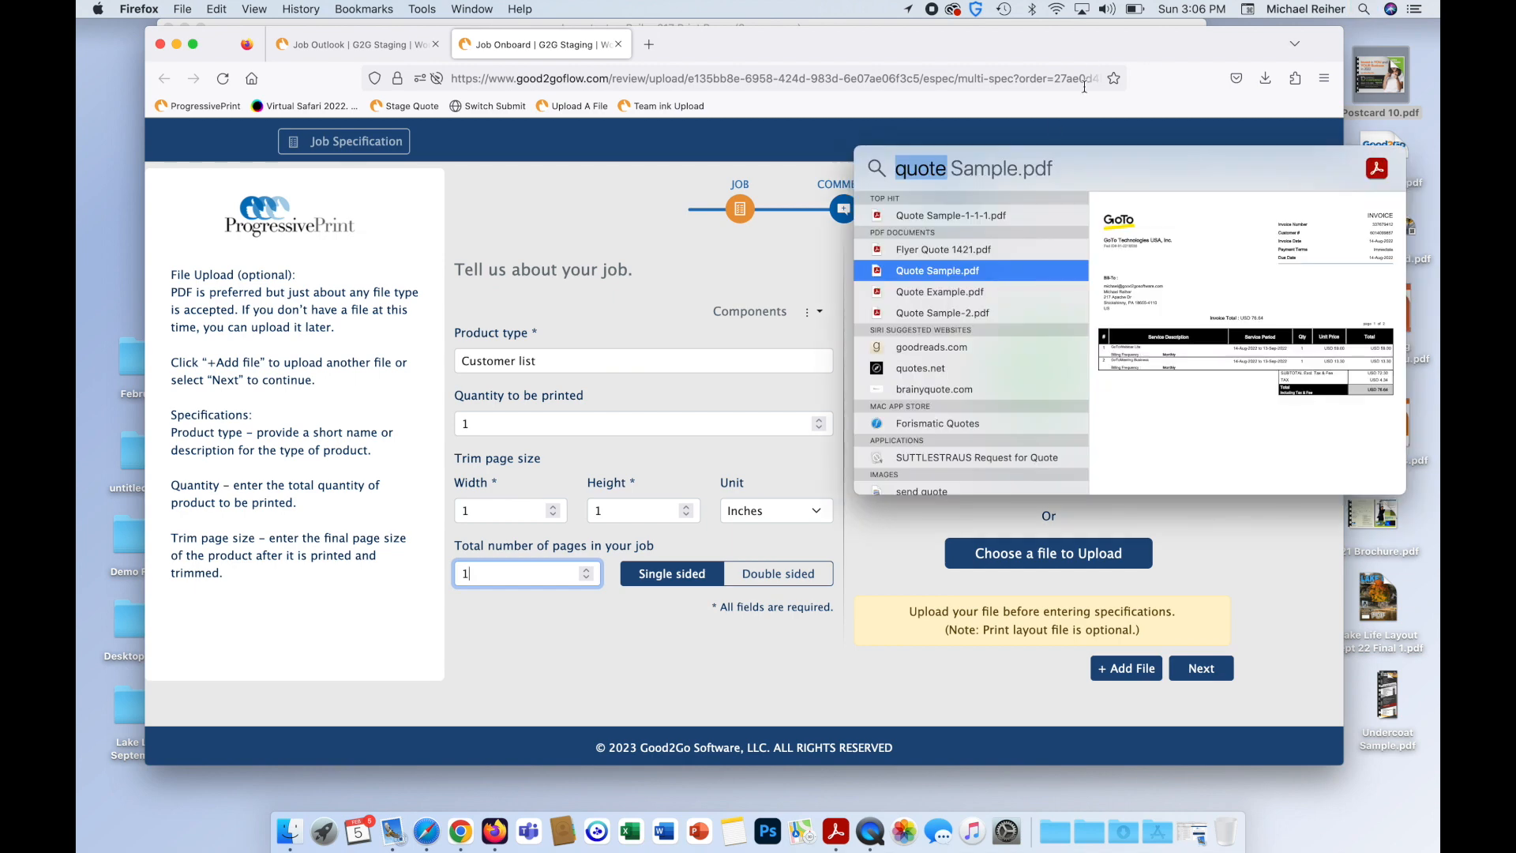
type("customer list")
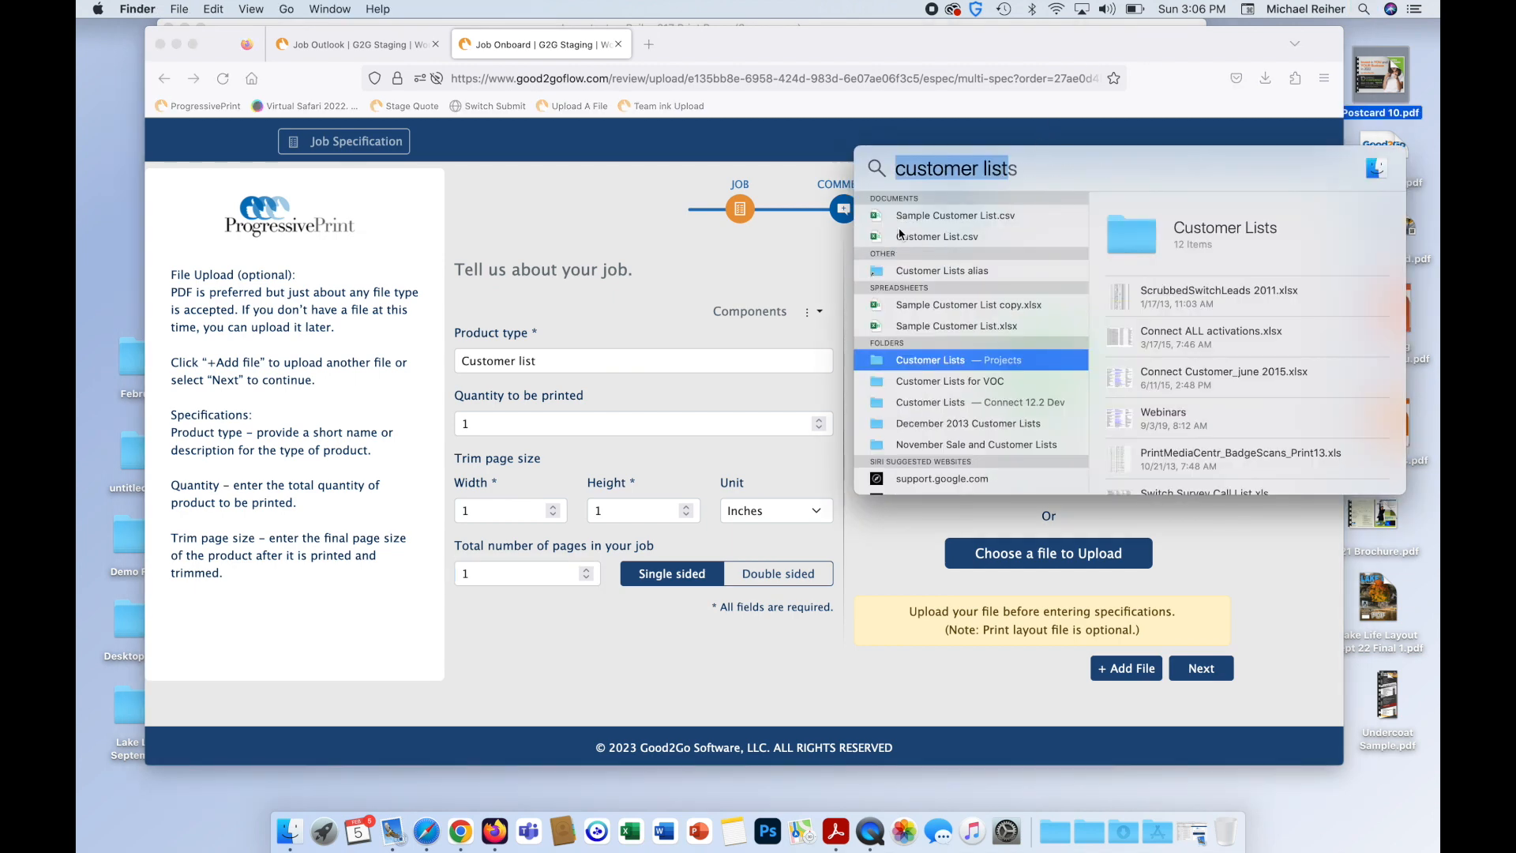
left_click(886, 236)
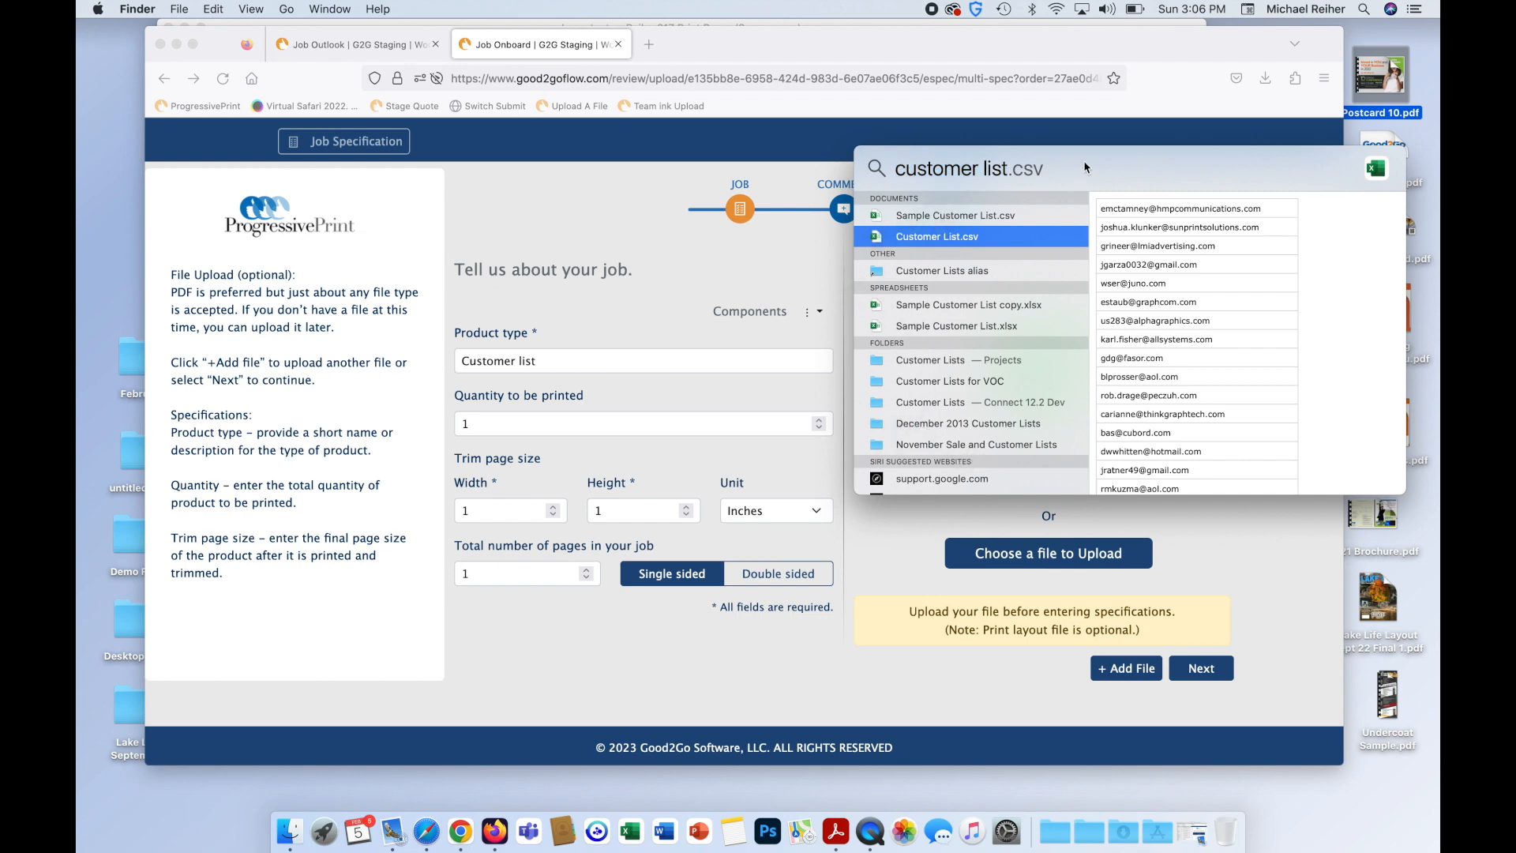
left_click_drag(1084, 168, 1118, 484)
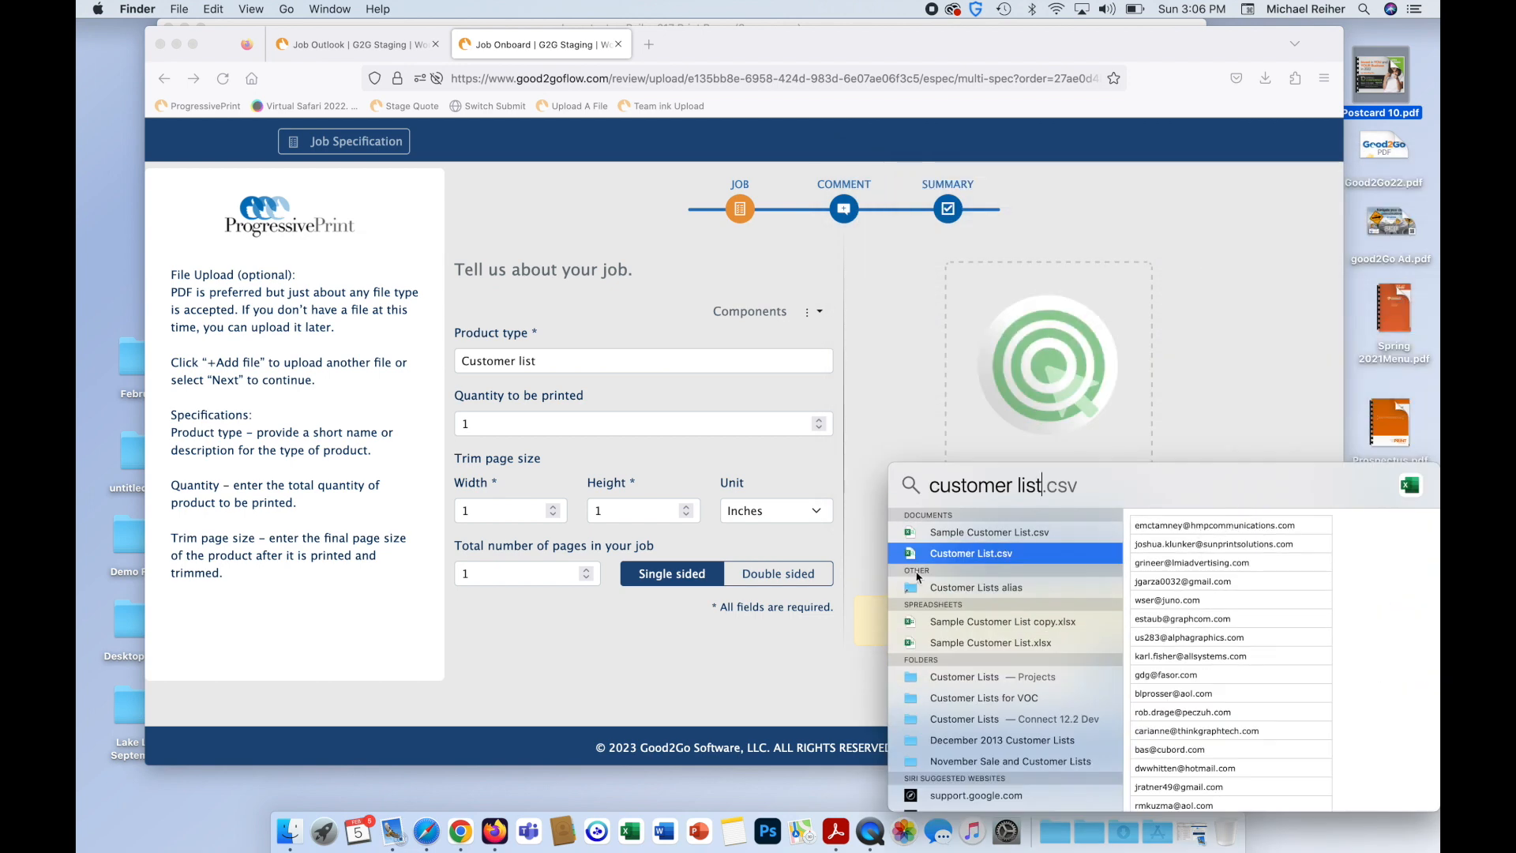
left_click_drag(911, 559, 1050, 371)
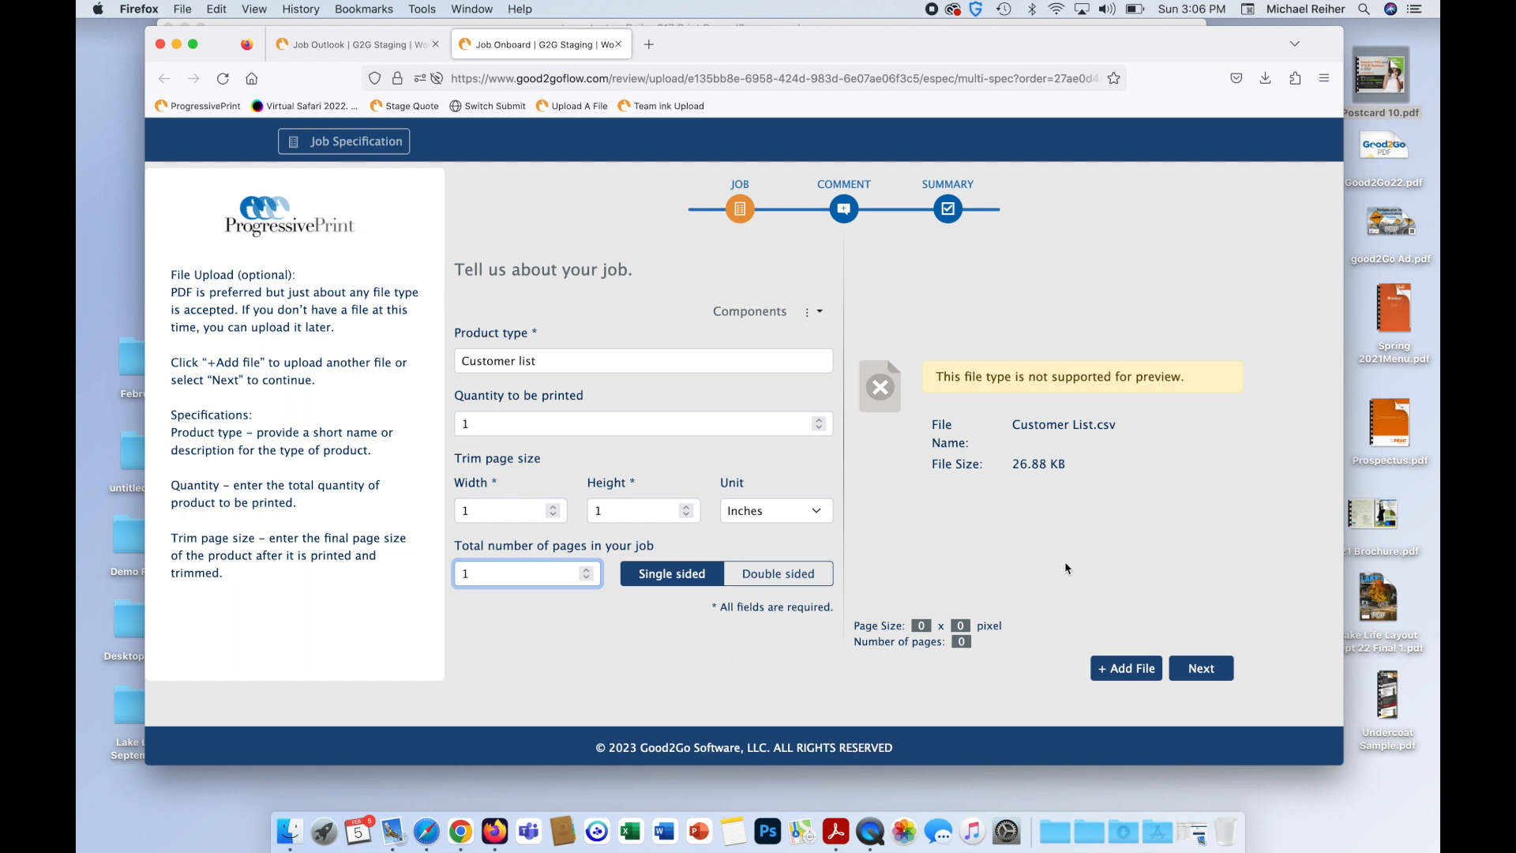
Advance through the comment and review steps to submit the updated quote, then close the browser.
left_click(1196, 667)
left_click(1195, 668)
left_click(1195, 670)
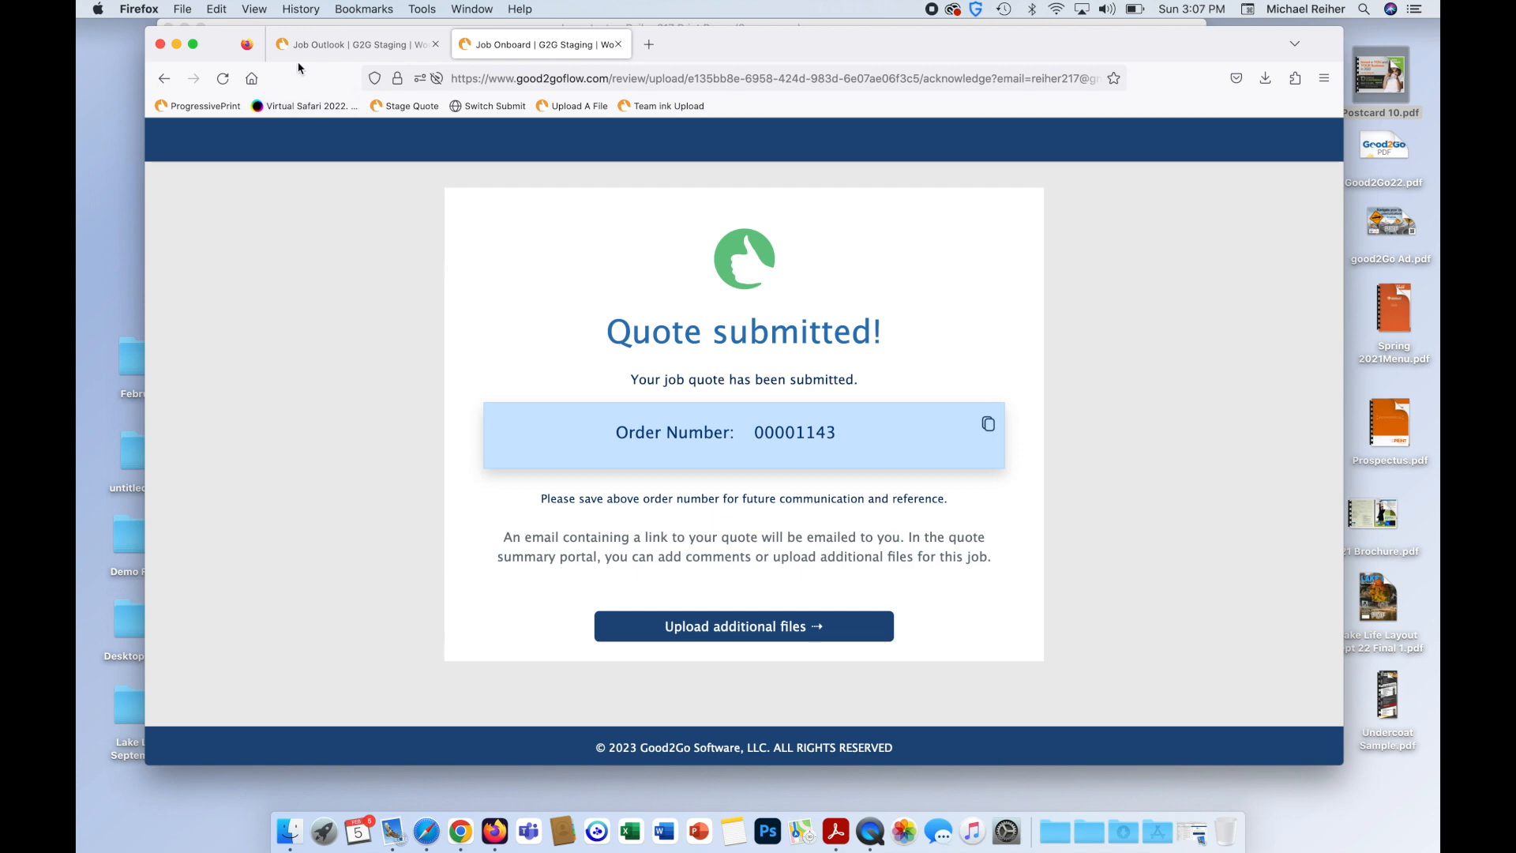
left_click(160, 44)
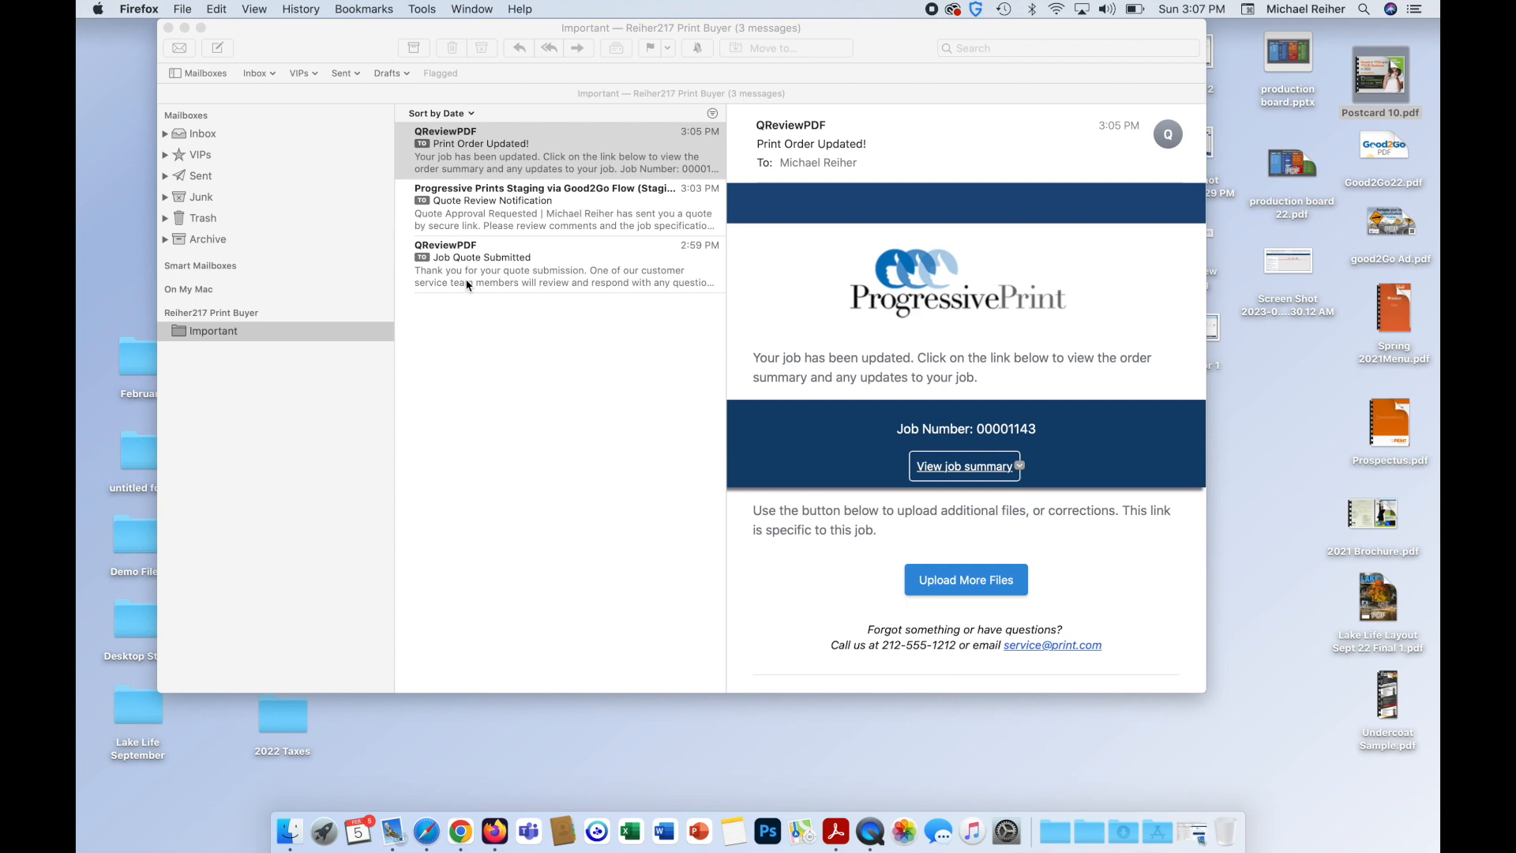
key("ctrl+Left")
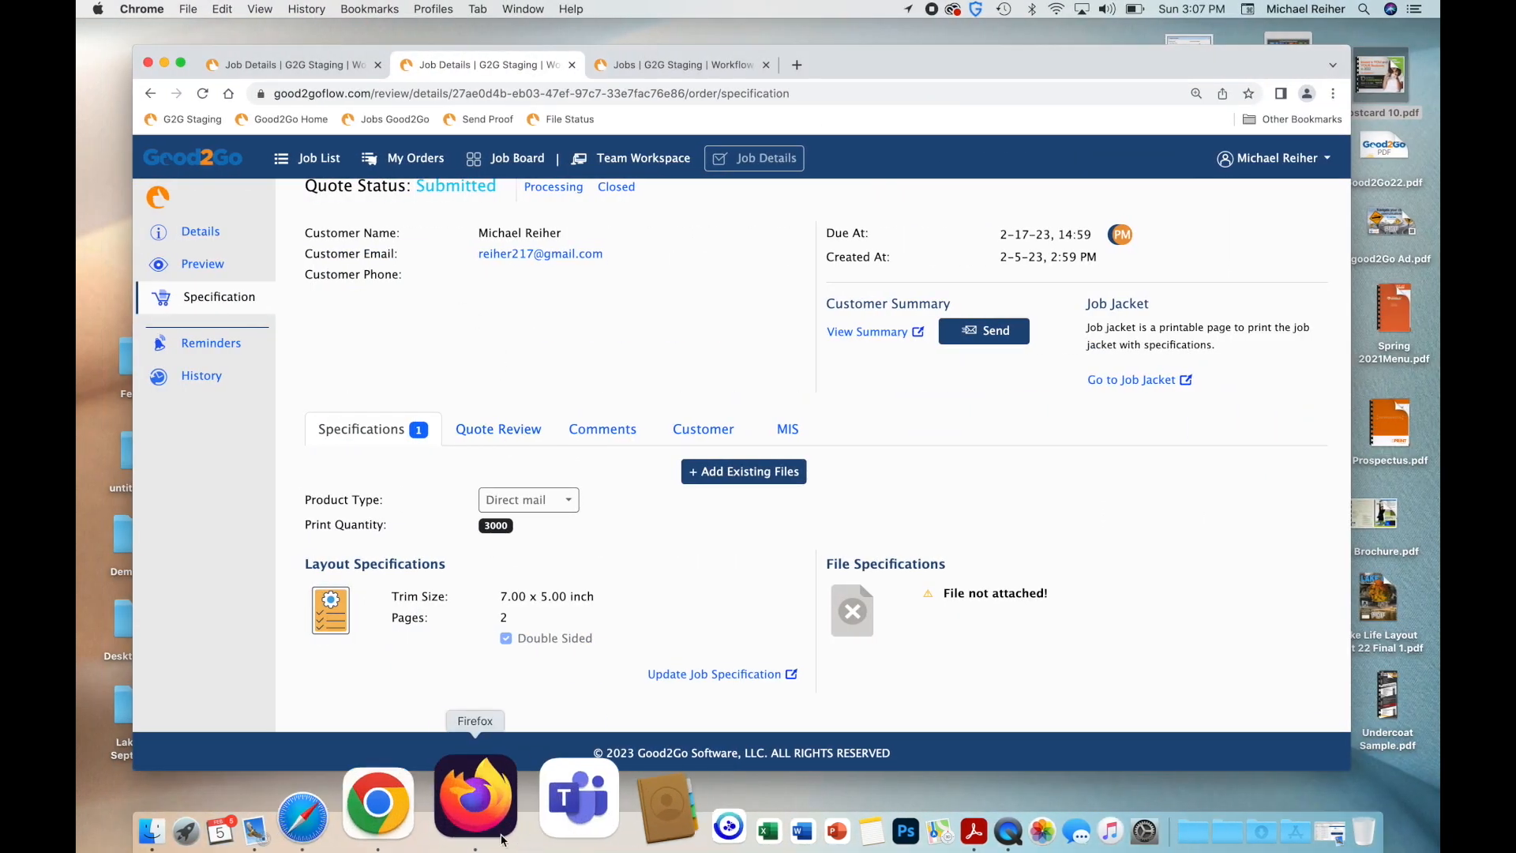
Open the 3:05 PM Document Upload Notification for Postcard 10.pdf and follow its View Now! link.
left_click(418, 821)
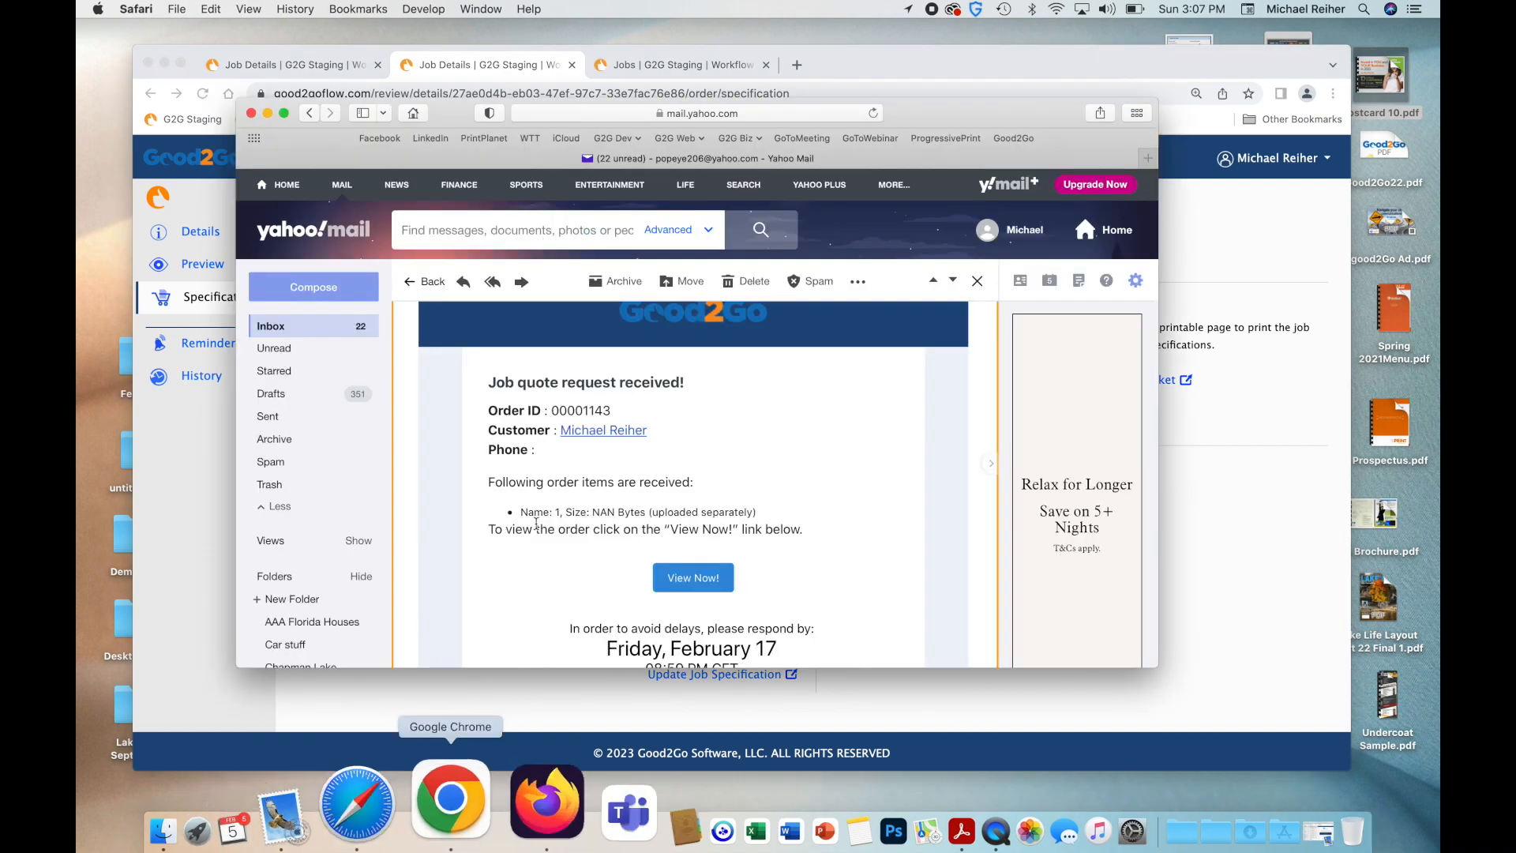
left_click(281, 332)
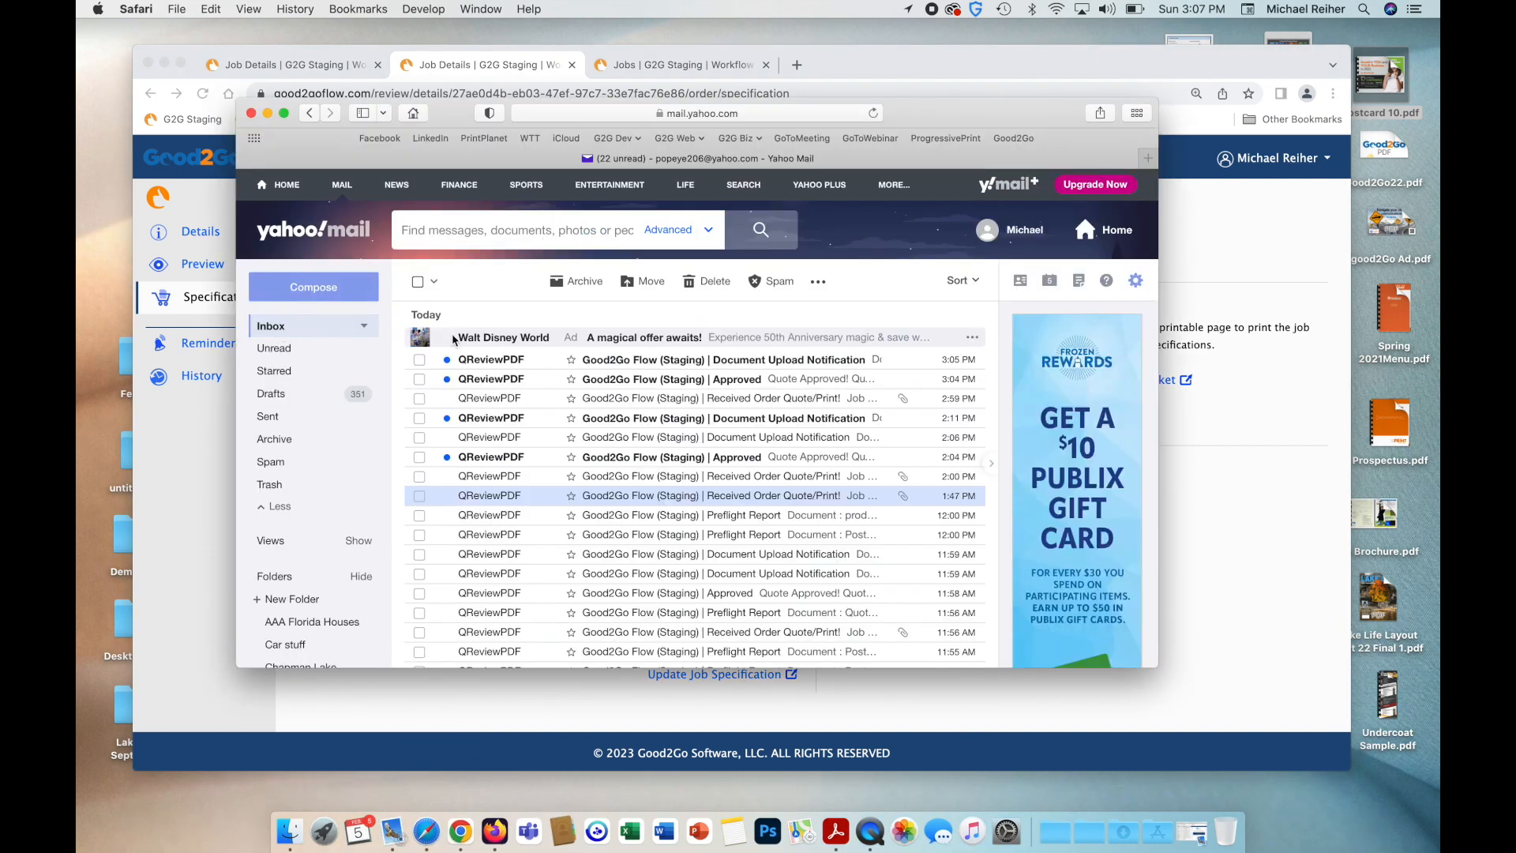
left_click(608, 361)
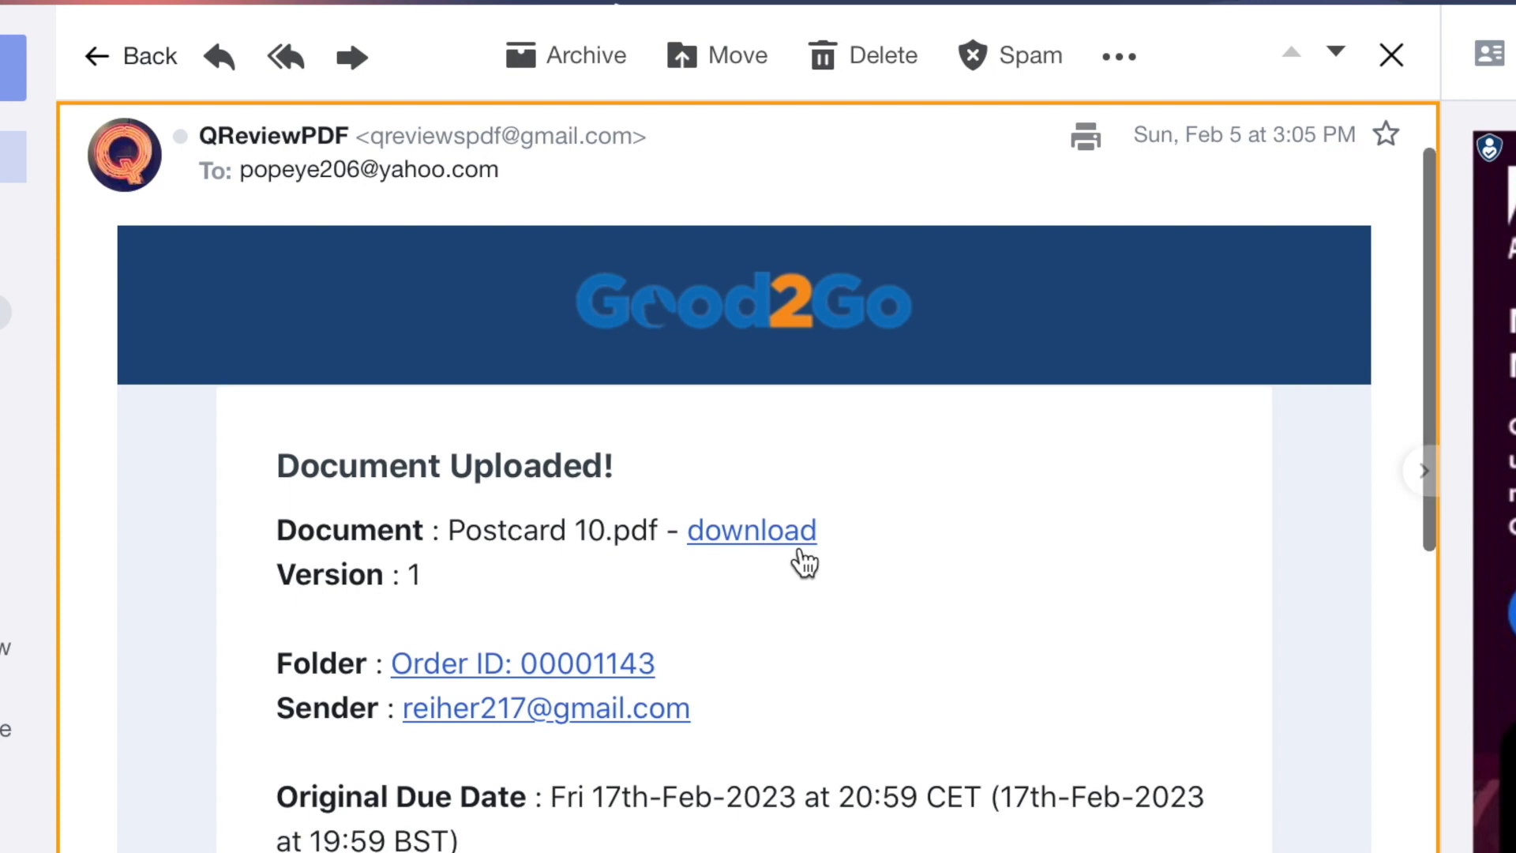
scroll(800, 553, "down", 5)
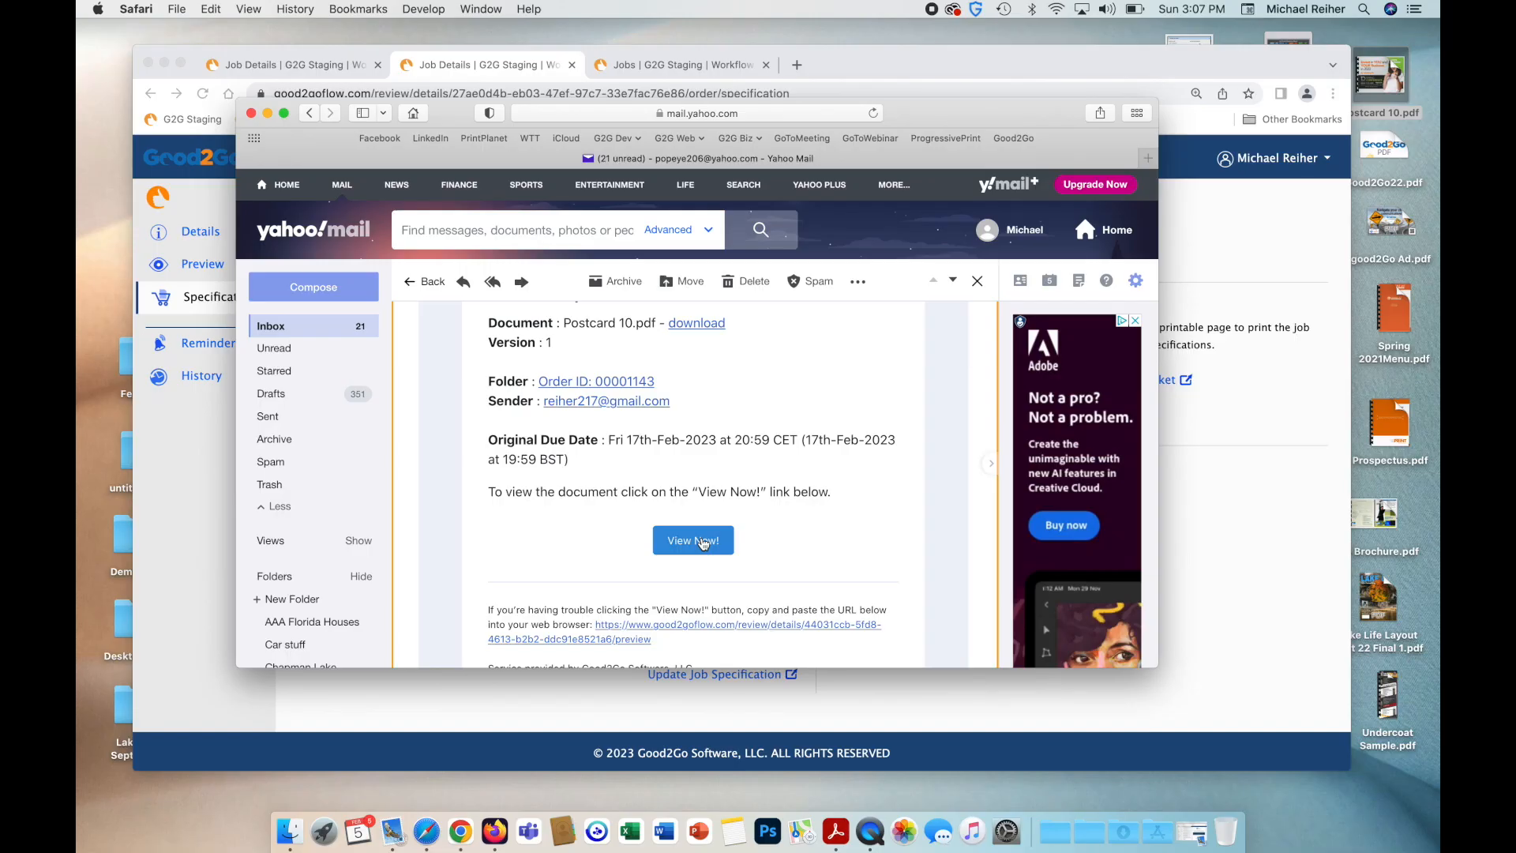
left_click(227, 525)
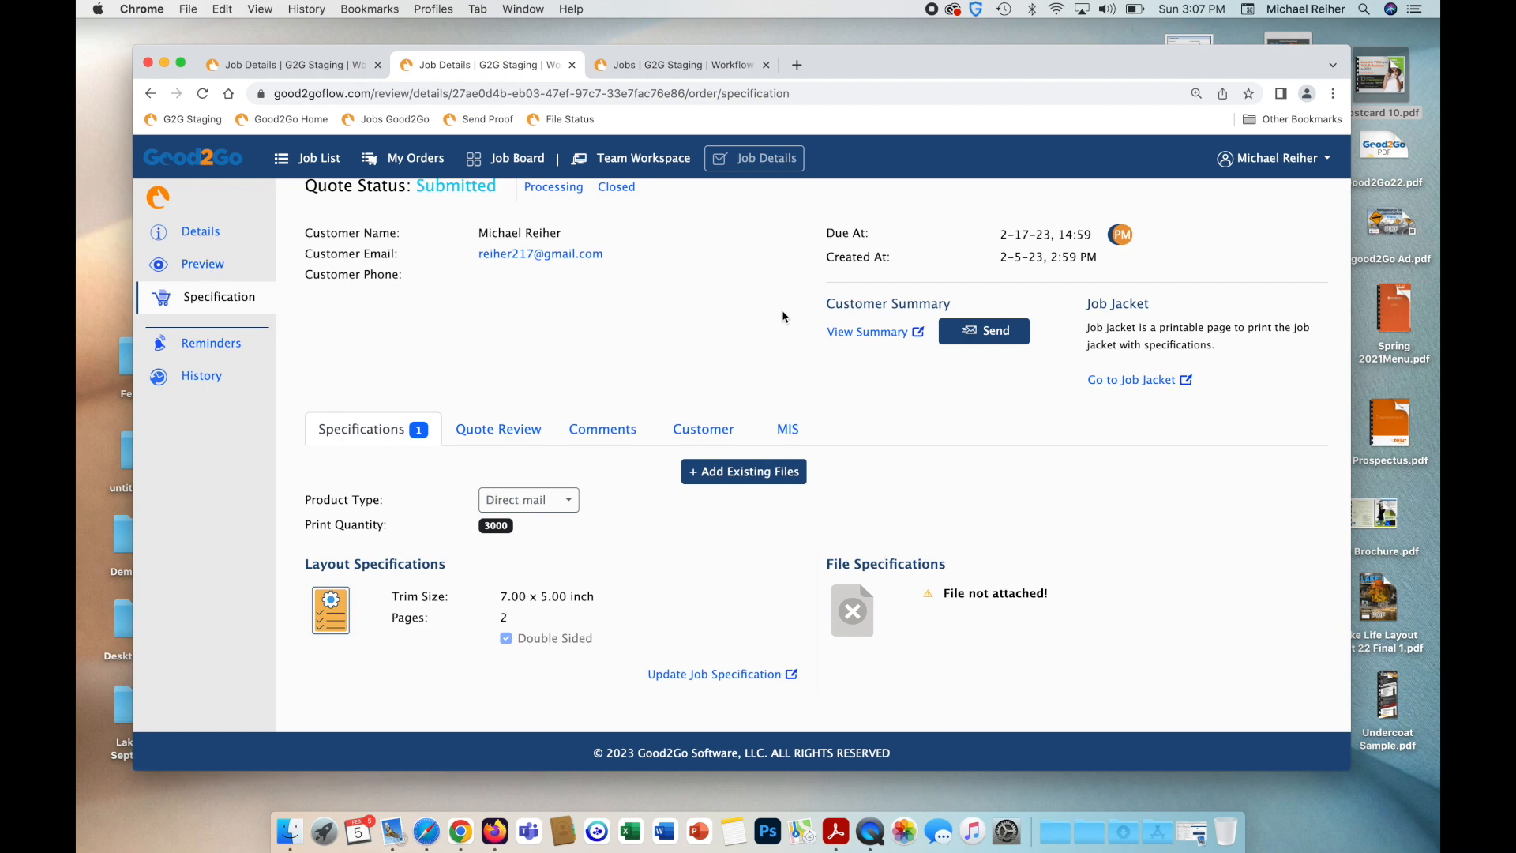
Reload the order and switch the product type to Customer list, then back to Direct mail.
scroll(340, 358, "up", 1)
scroll(341, 359, "up", 2)
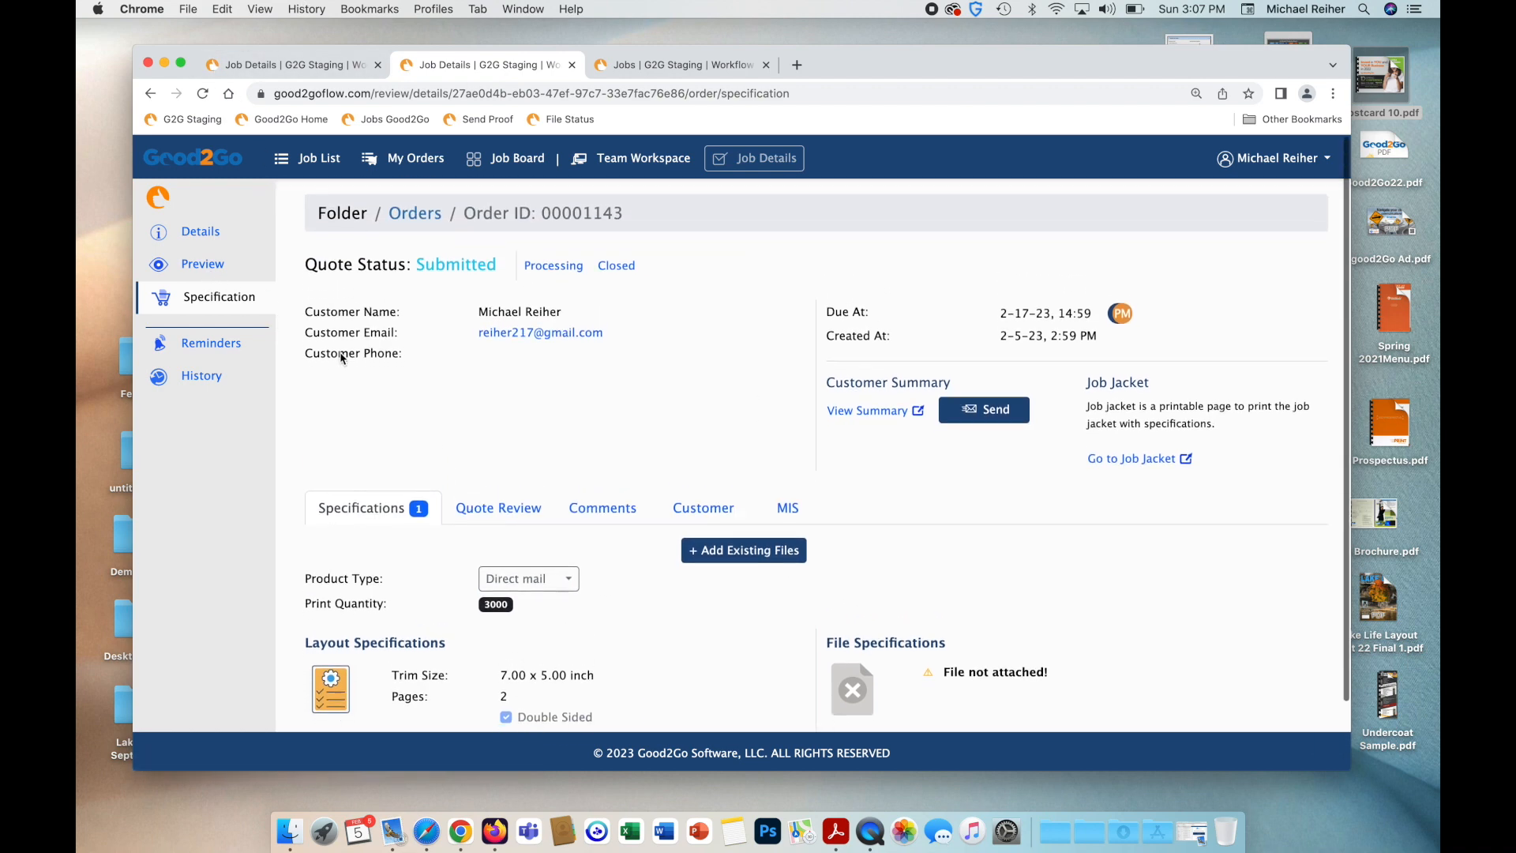
left_click(204, 94)
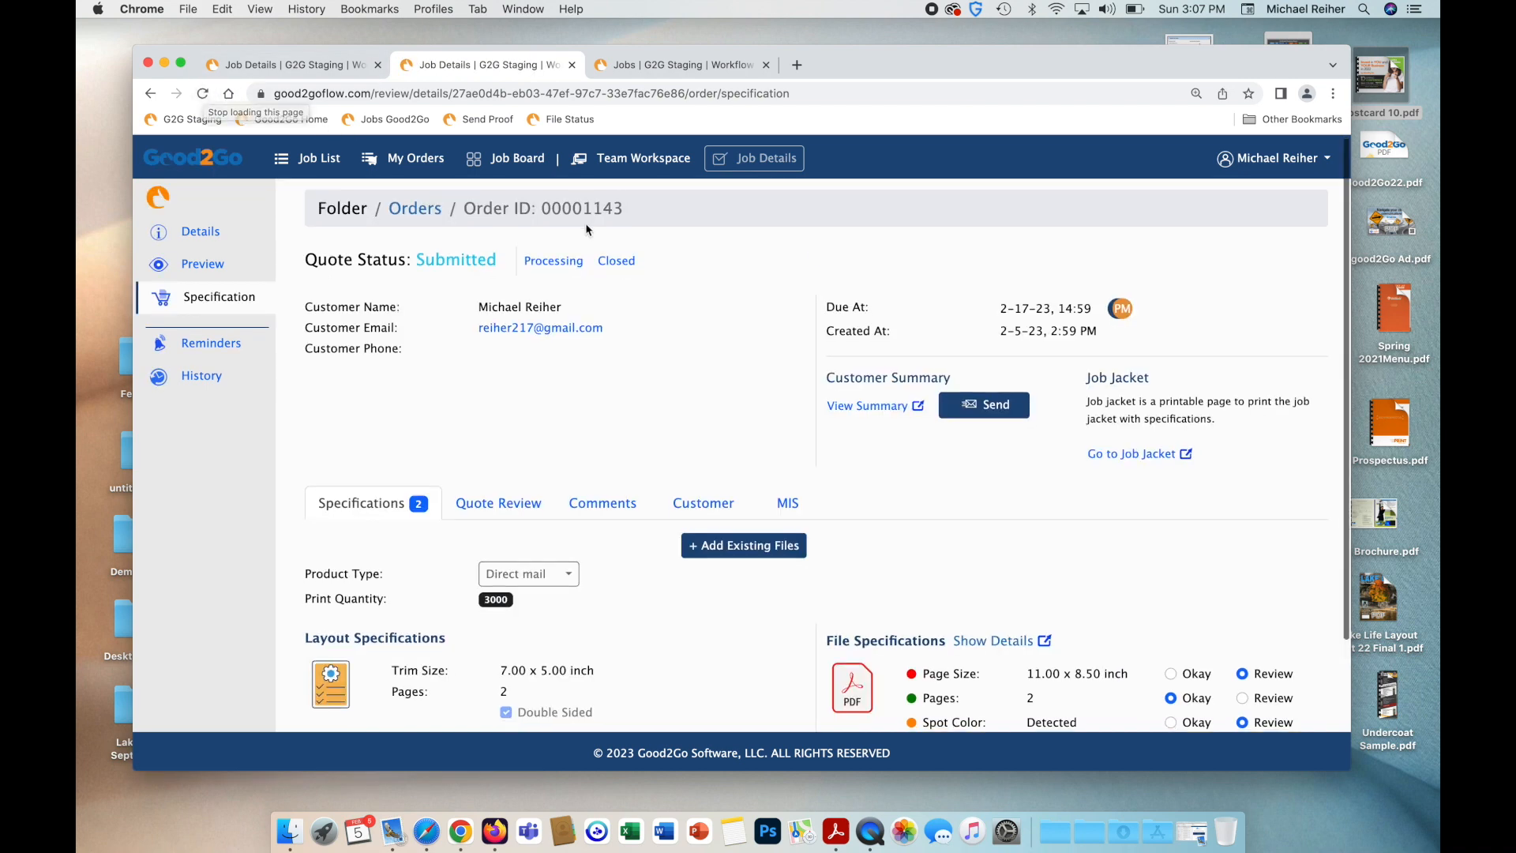
scroll(971, 457, "down", 3)
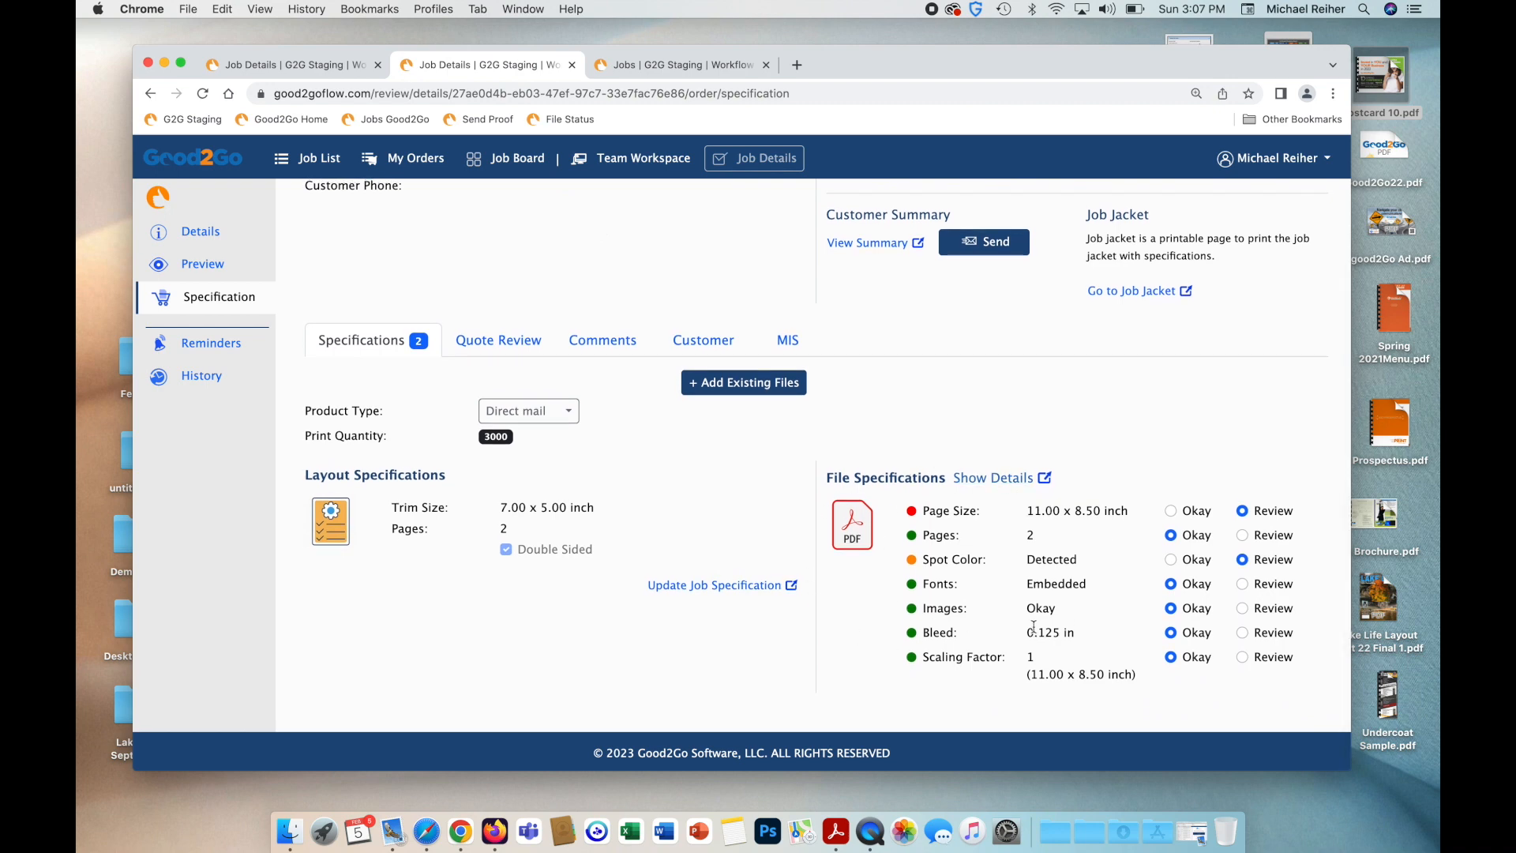
left_click(567, 412)
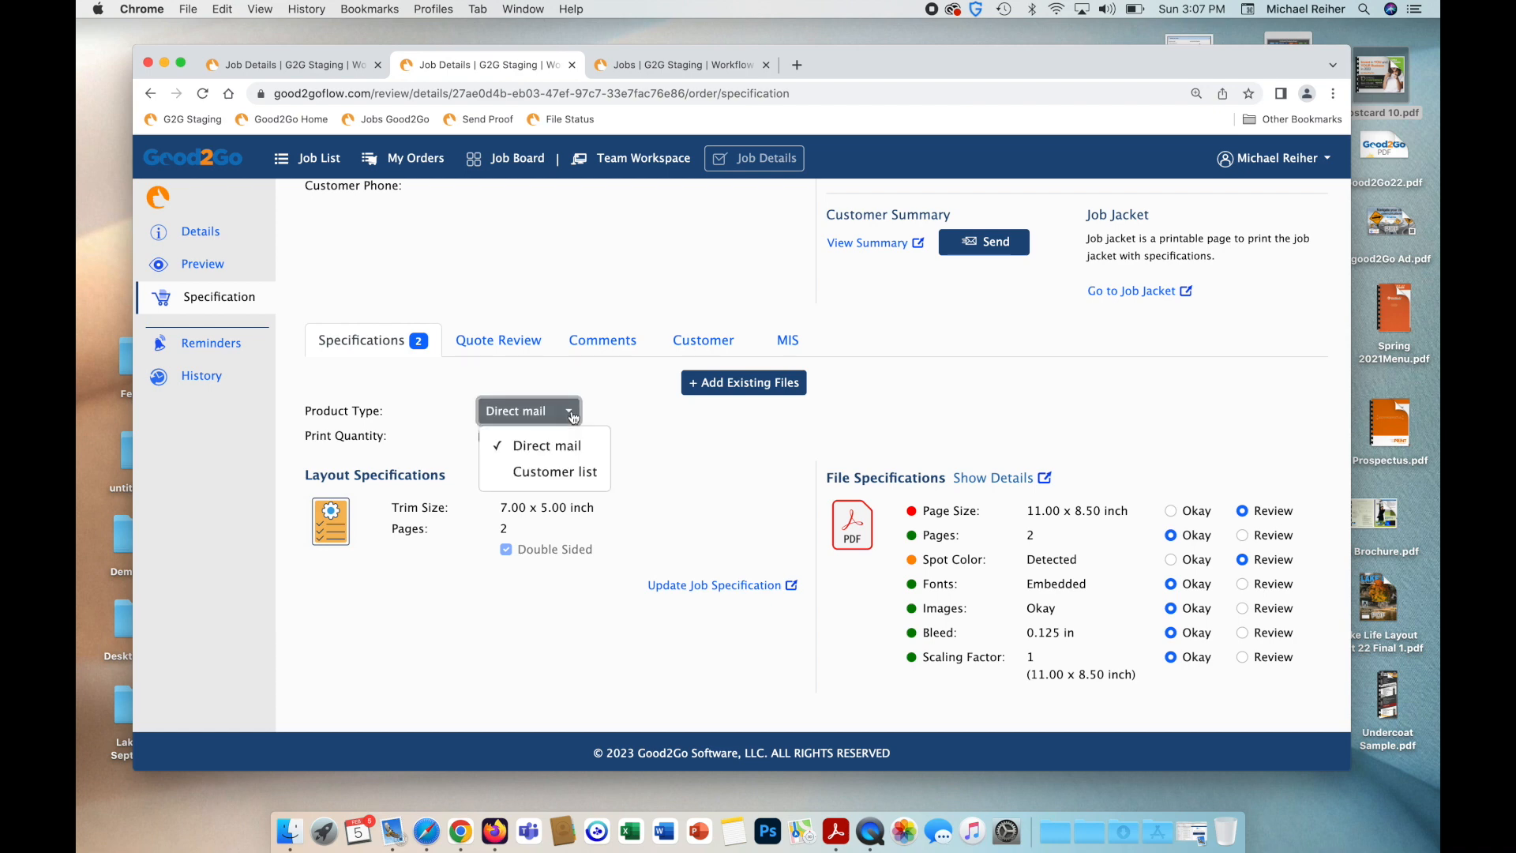
left_click(578, 484)
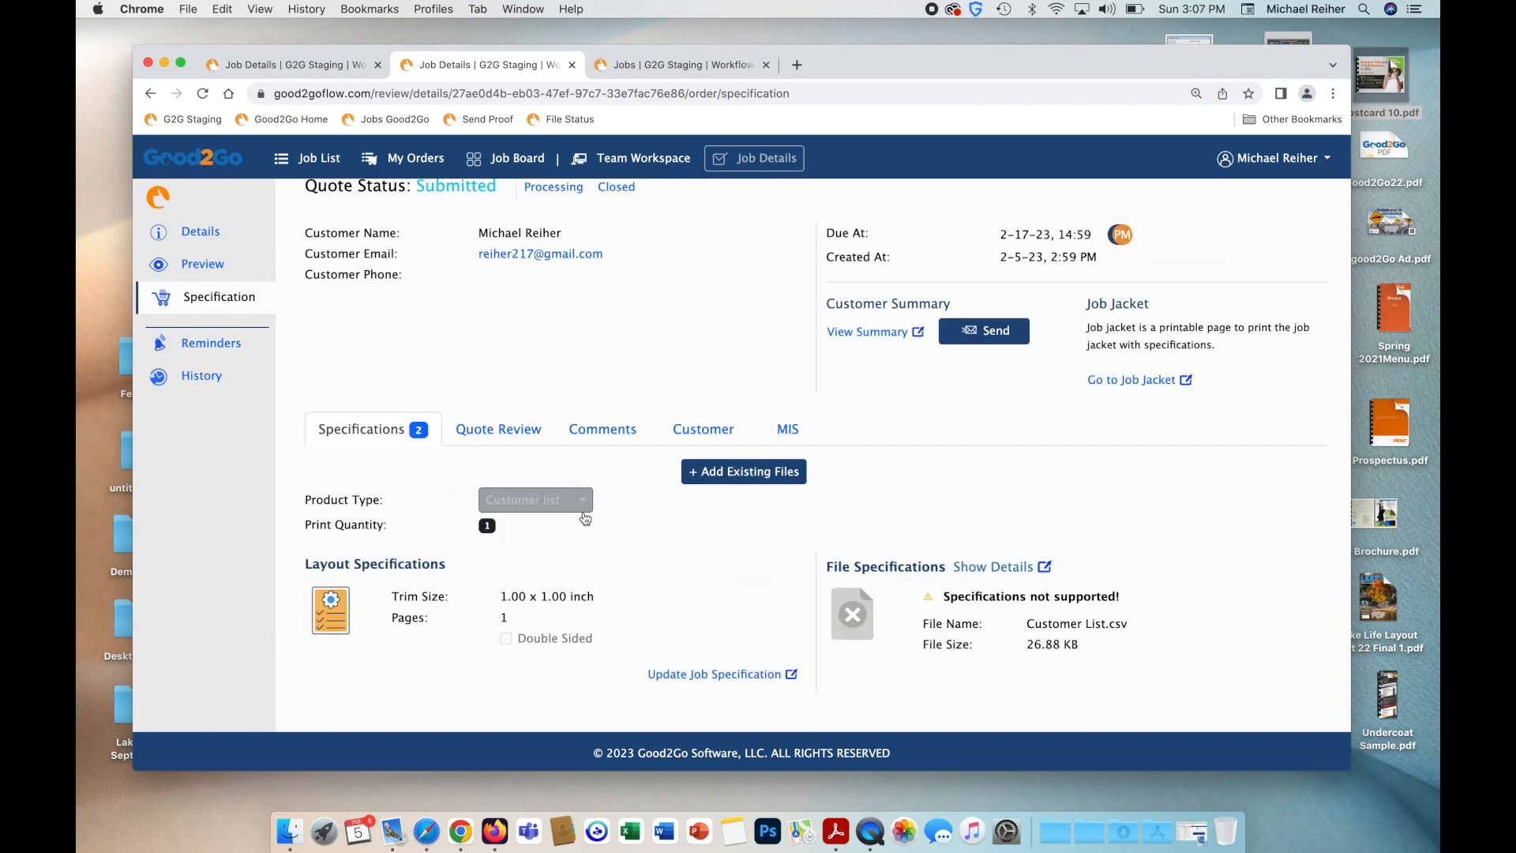
left_click(565, 505)
left_click(571, 532)
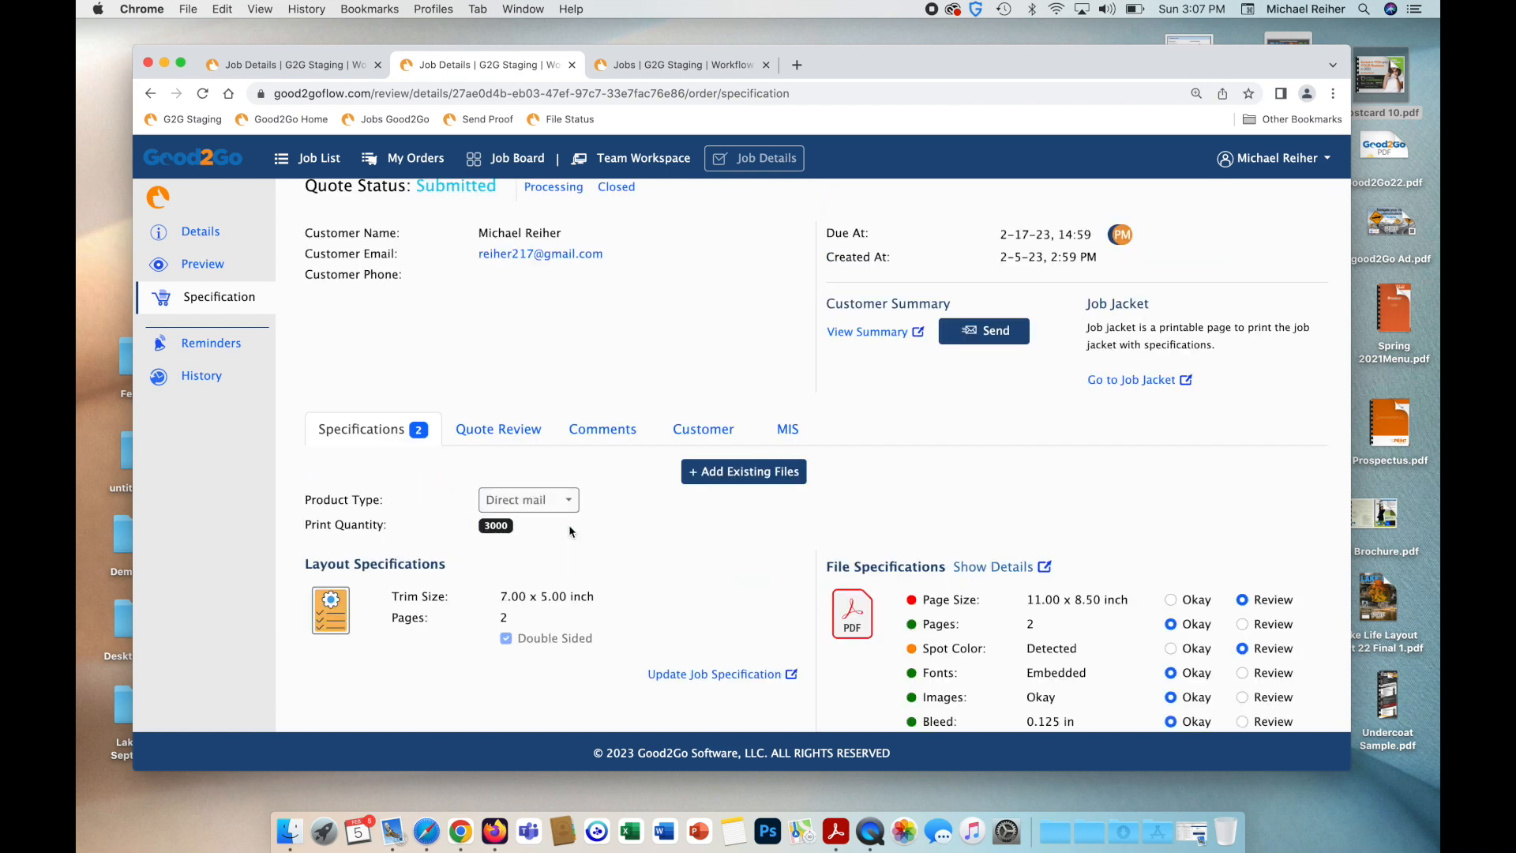
Check the 11.00 x 8.50 page size and 7.00 x 5.00 trim size, then open Postcard 10.pdf's preview.
scroll(641, 598, "down", 3)
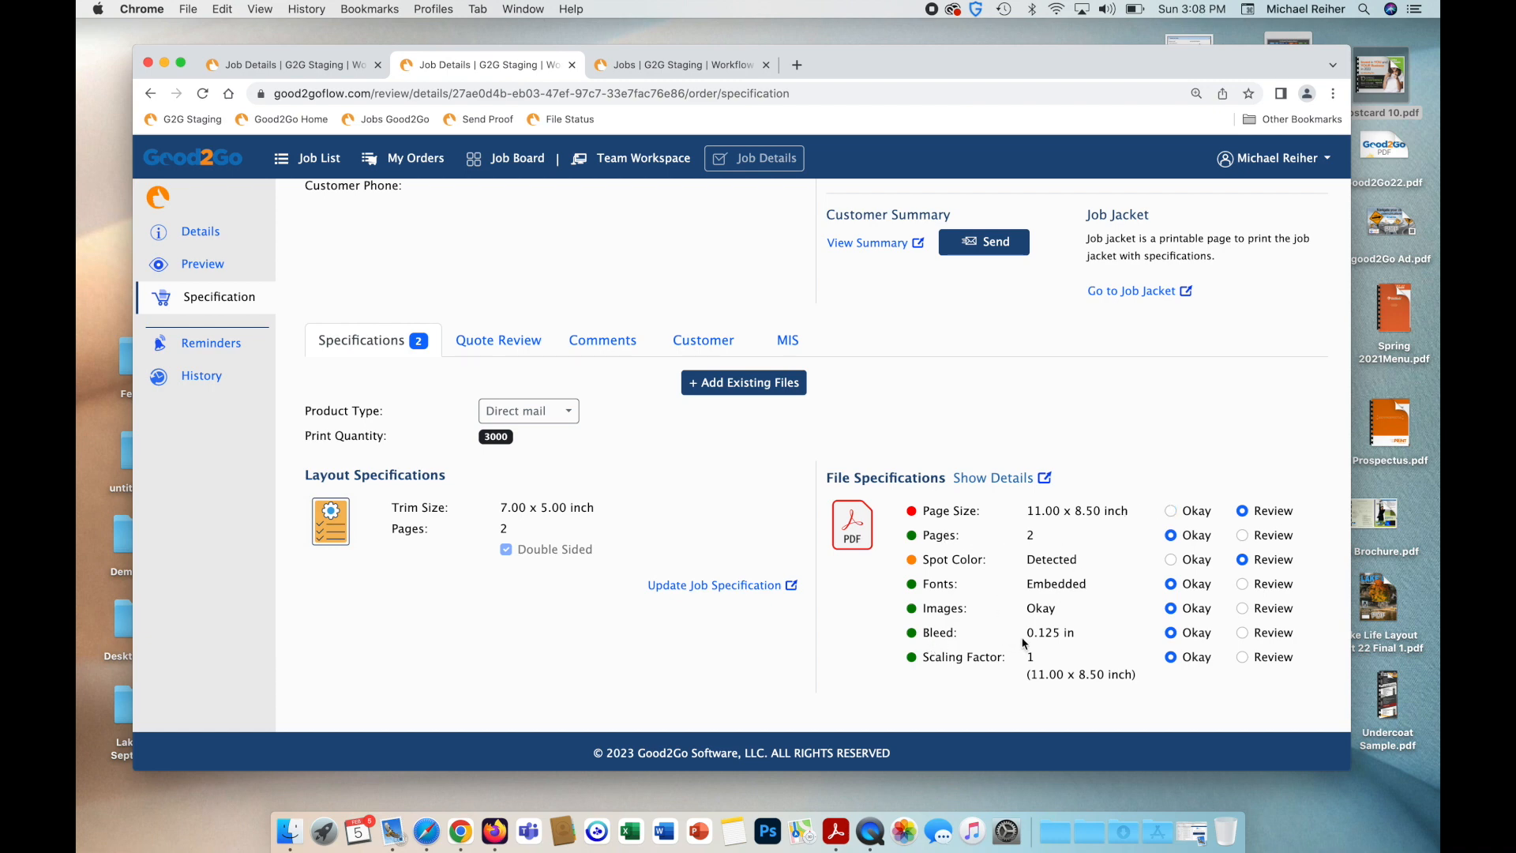
triple_click(942, 512)
triple_click(1074, 511)
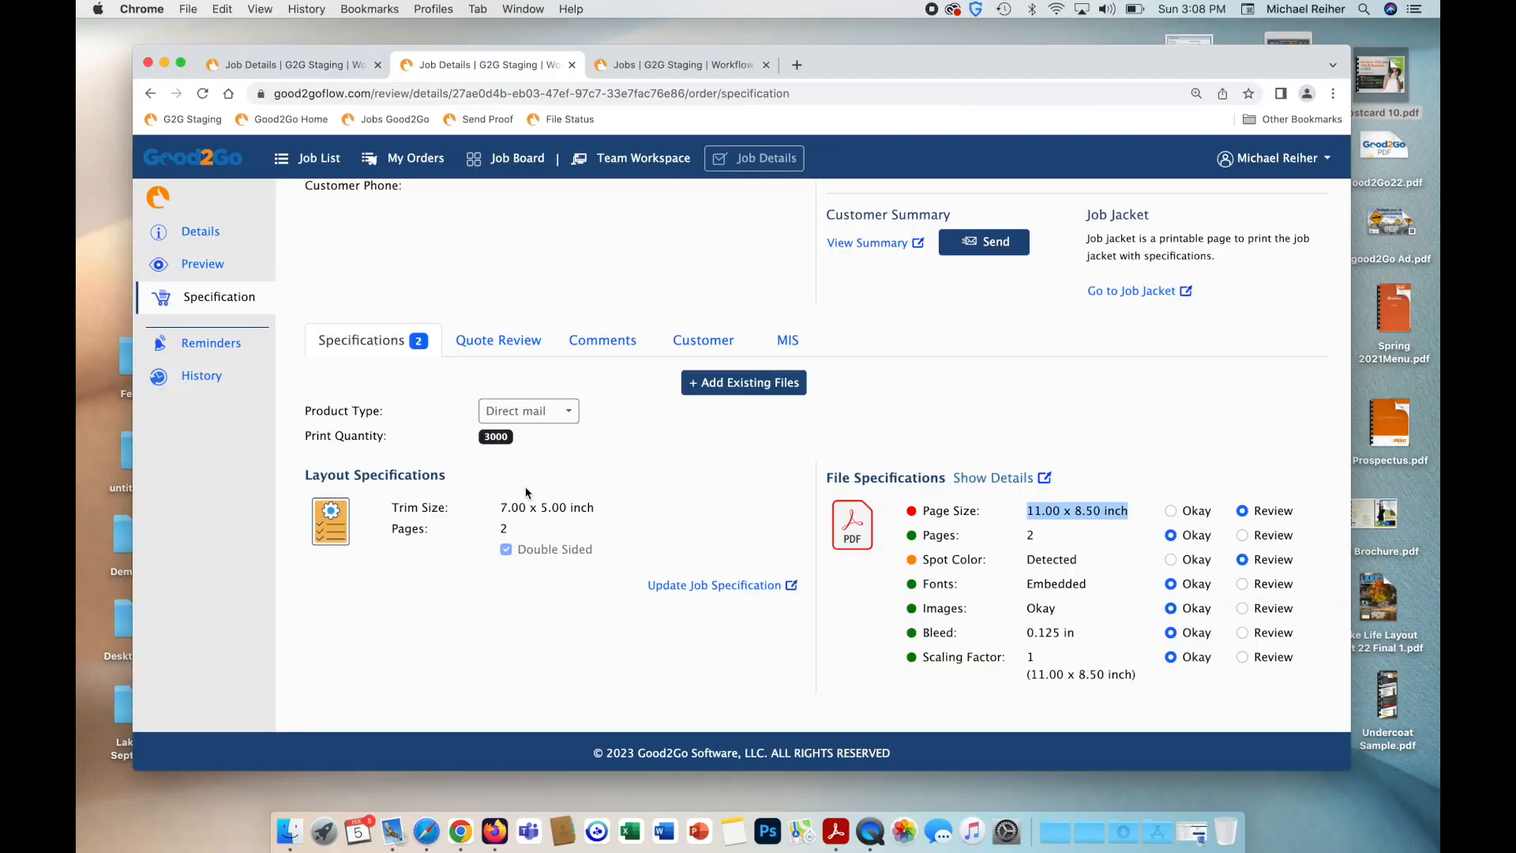
triple_click(539, 506)
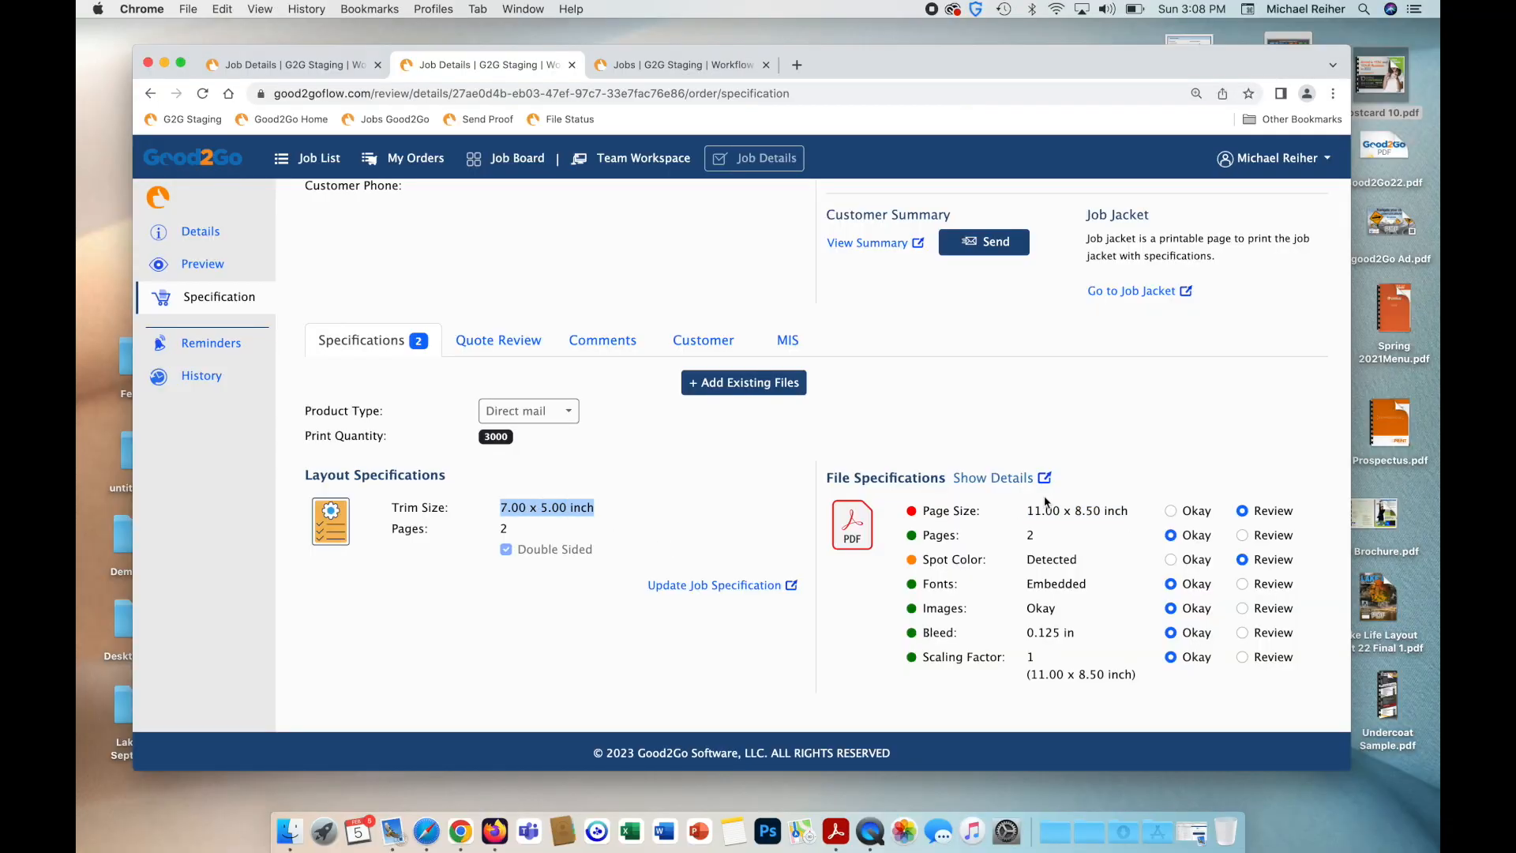
left_click(1003, 480)
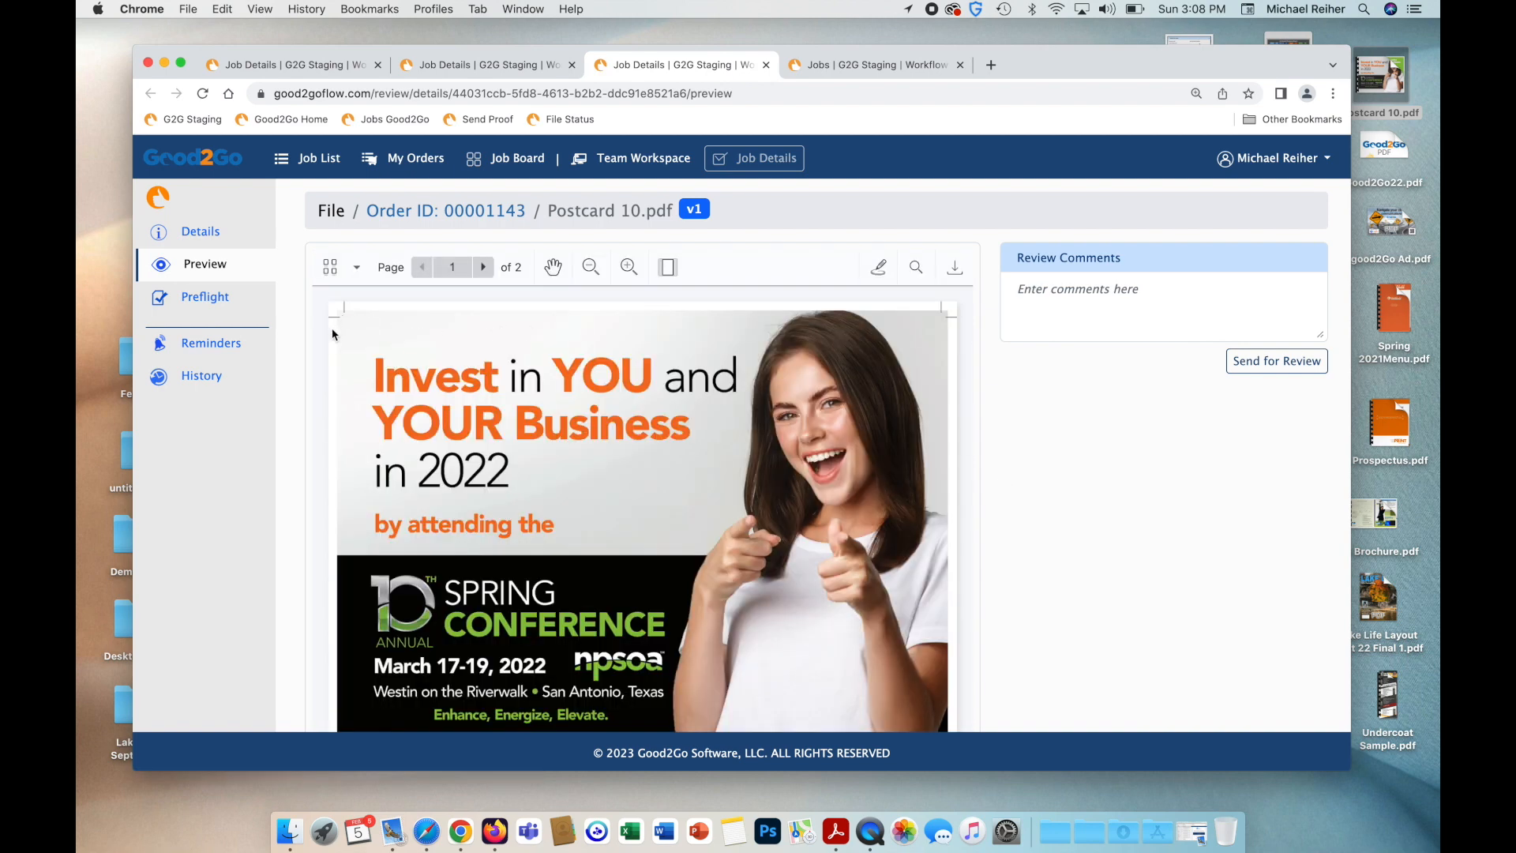
scroll(344, 357, "down", 10)
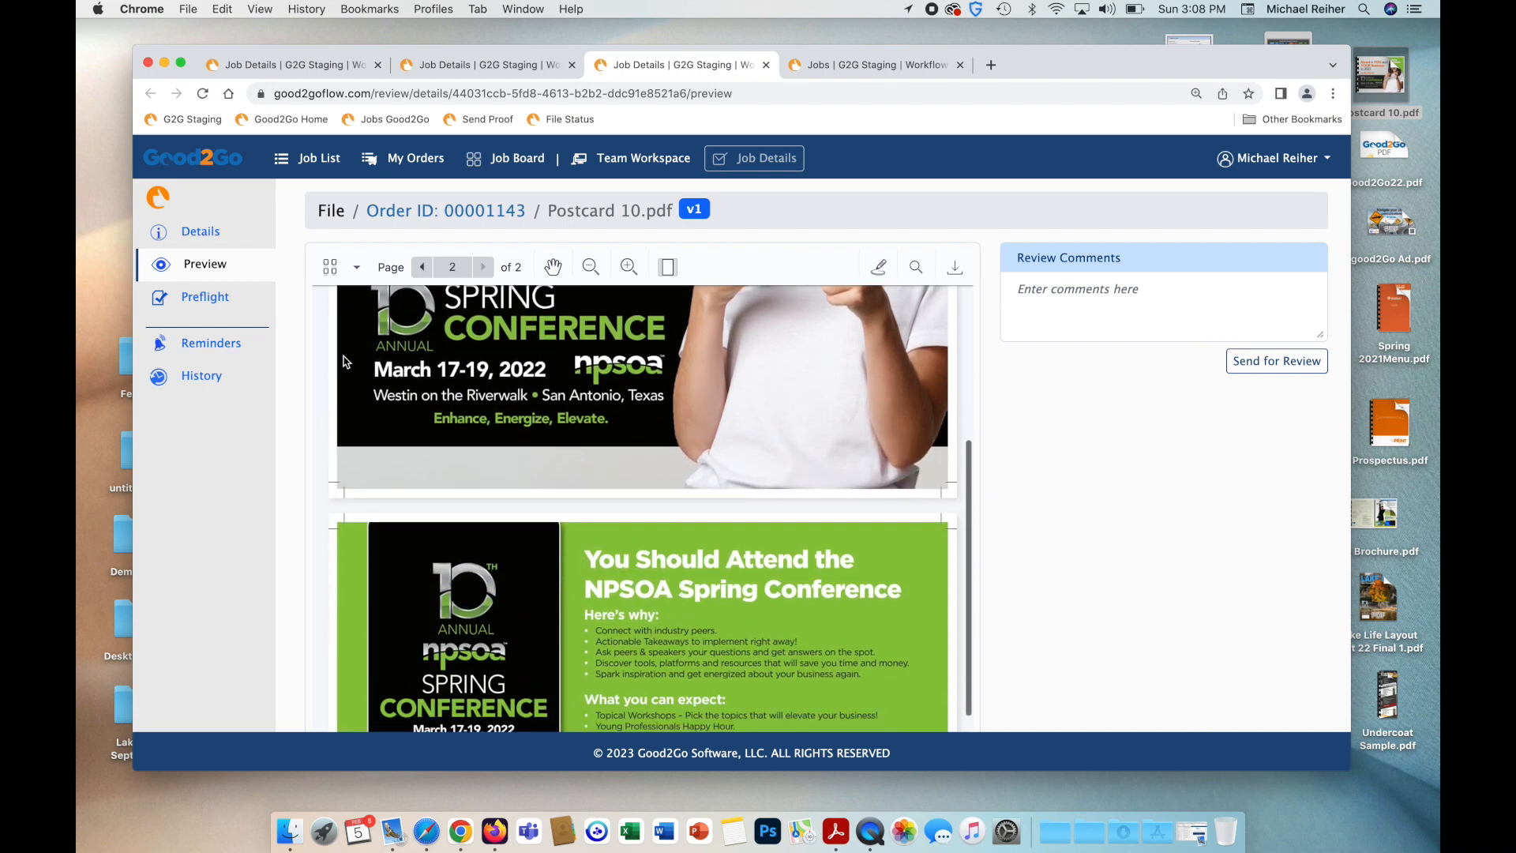
scroll(343, 357, "down", 3)
scroll(343, 357, "up", 3)
scroll(343, 354, "up", 10)
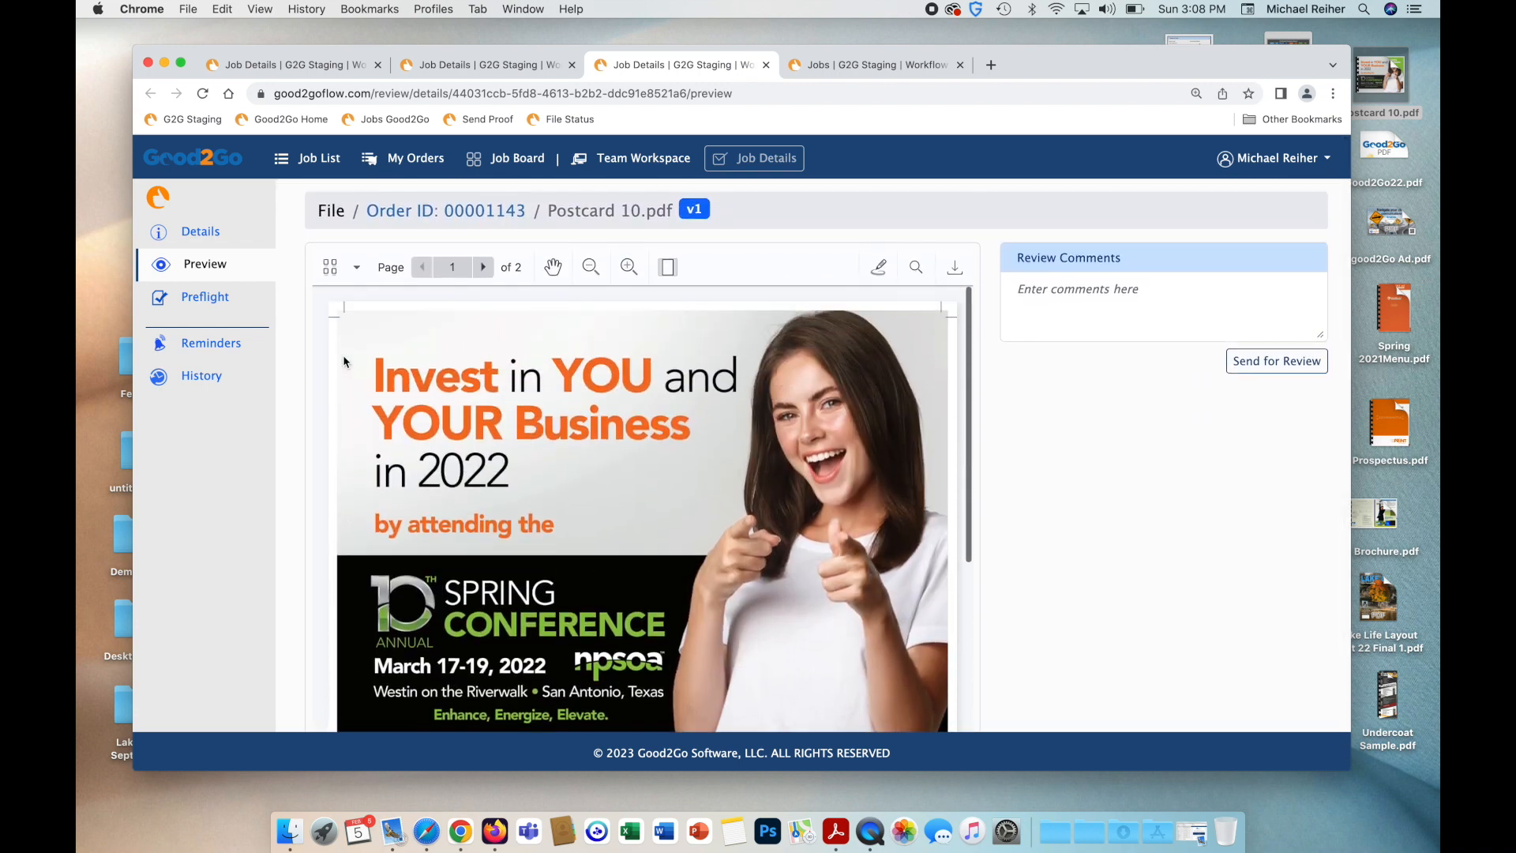
left_click(205, 297)
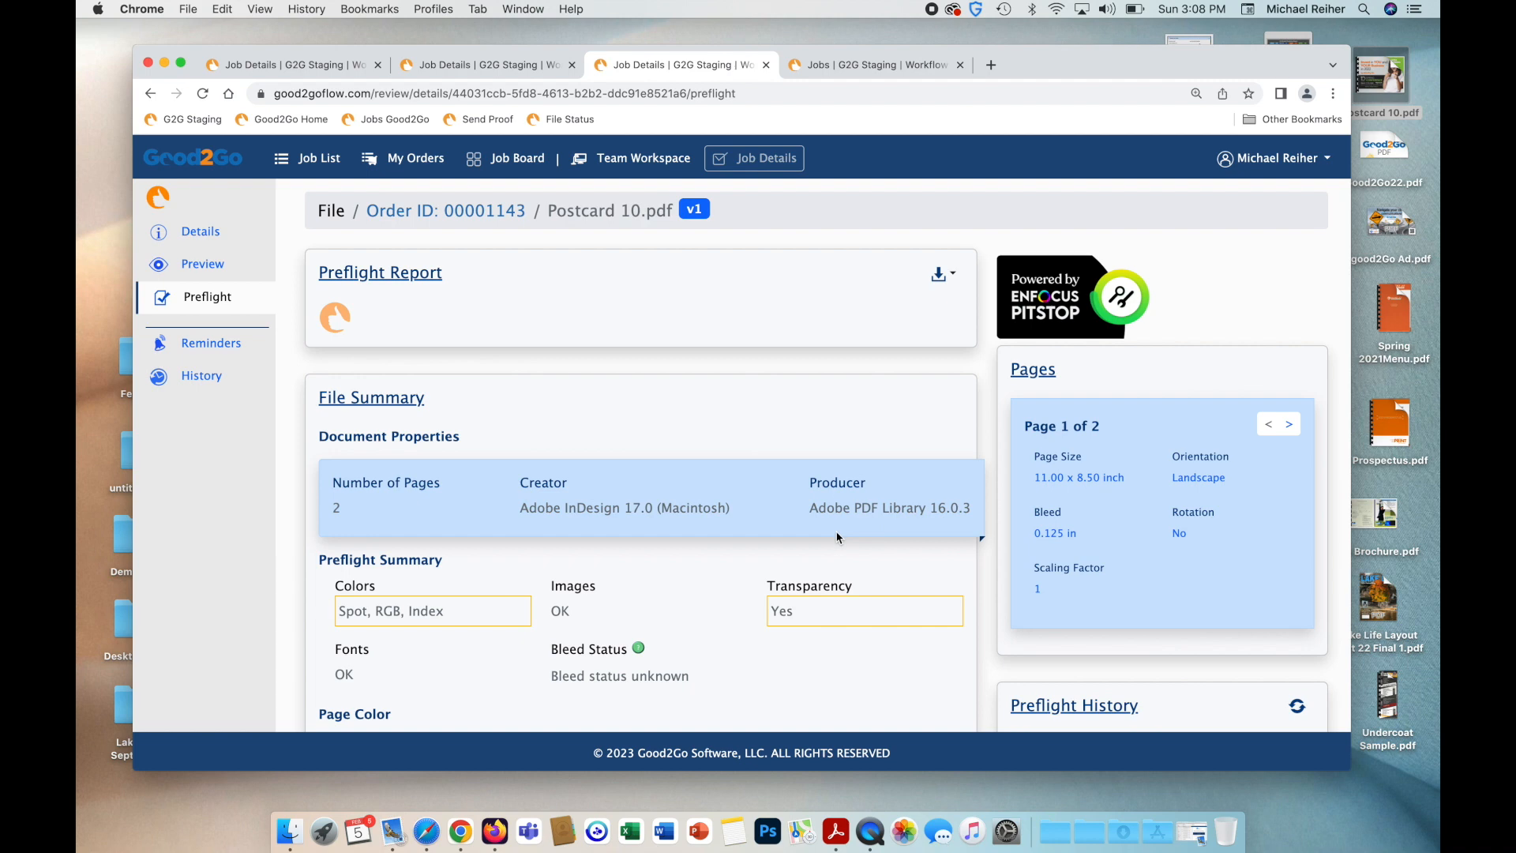
scroll(836, 537, "down", 1)
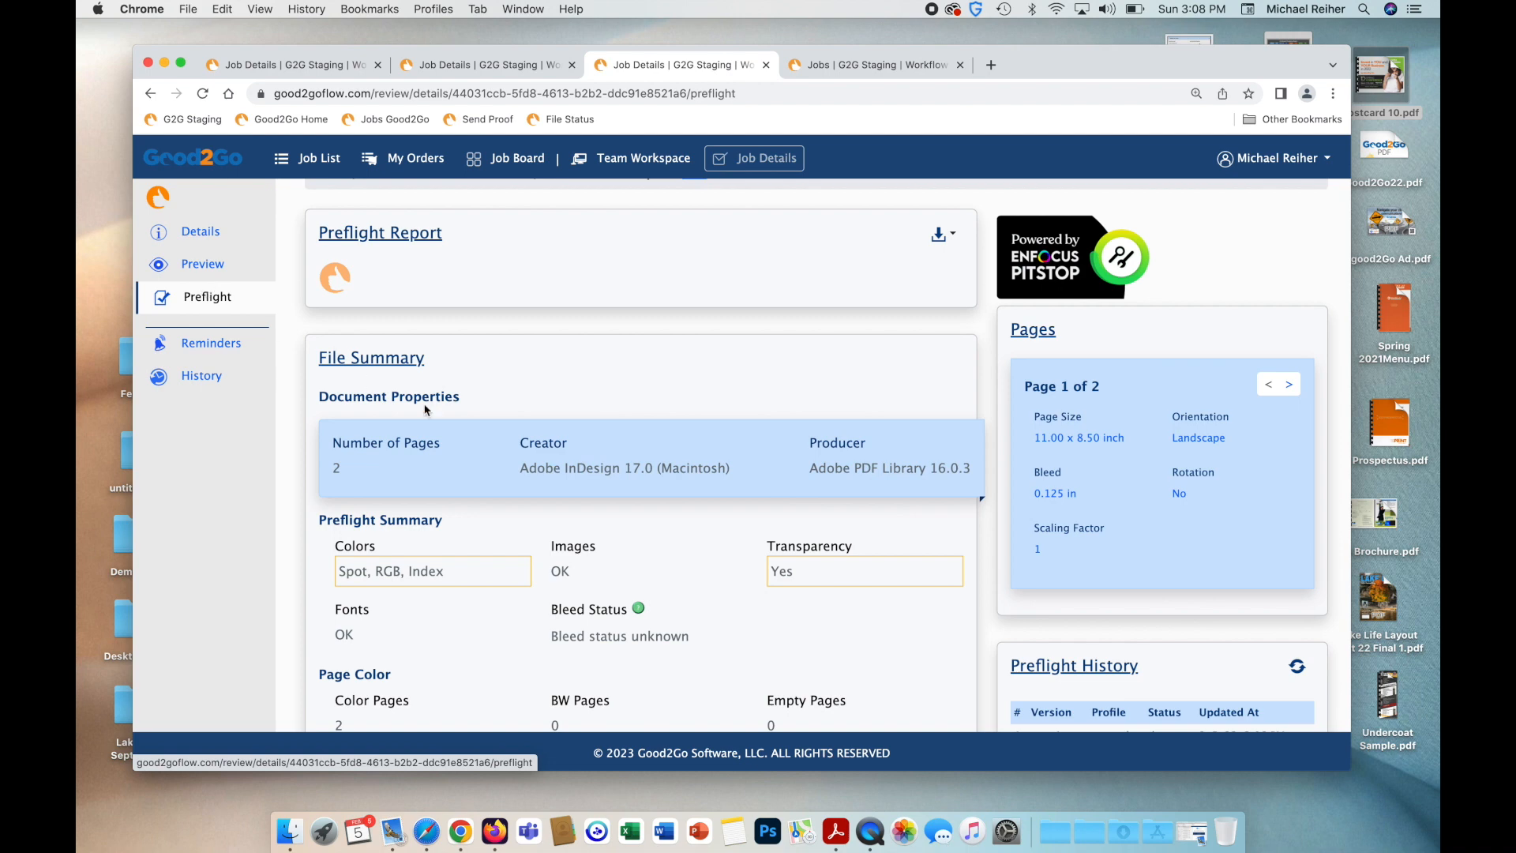
scroll(454, 416, "down", 5)
scroll(452, 416, "down", 2)
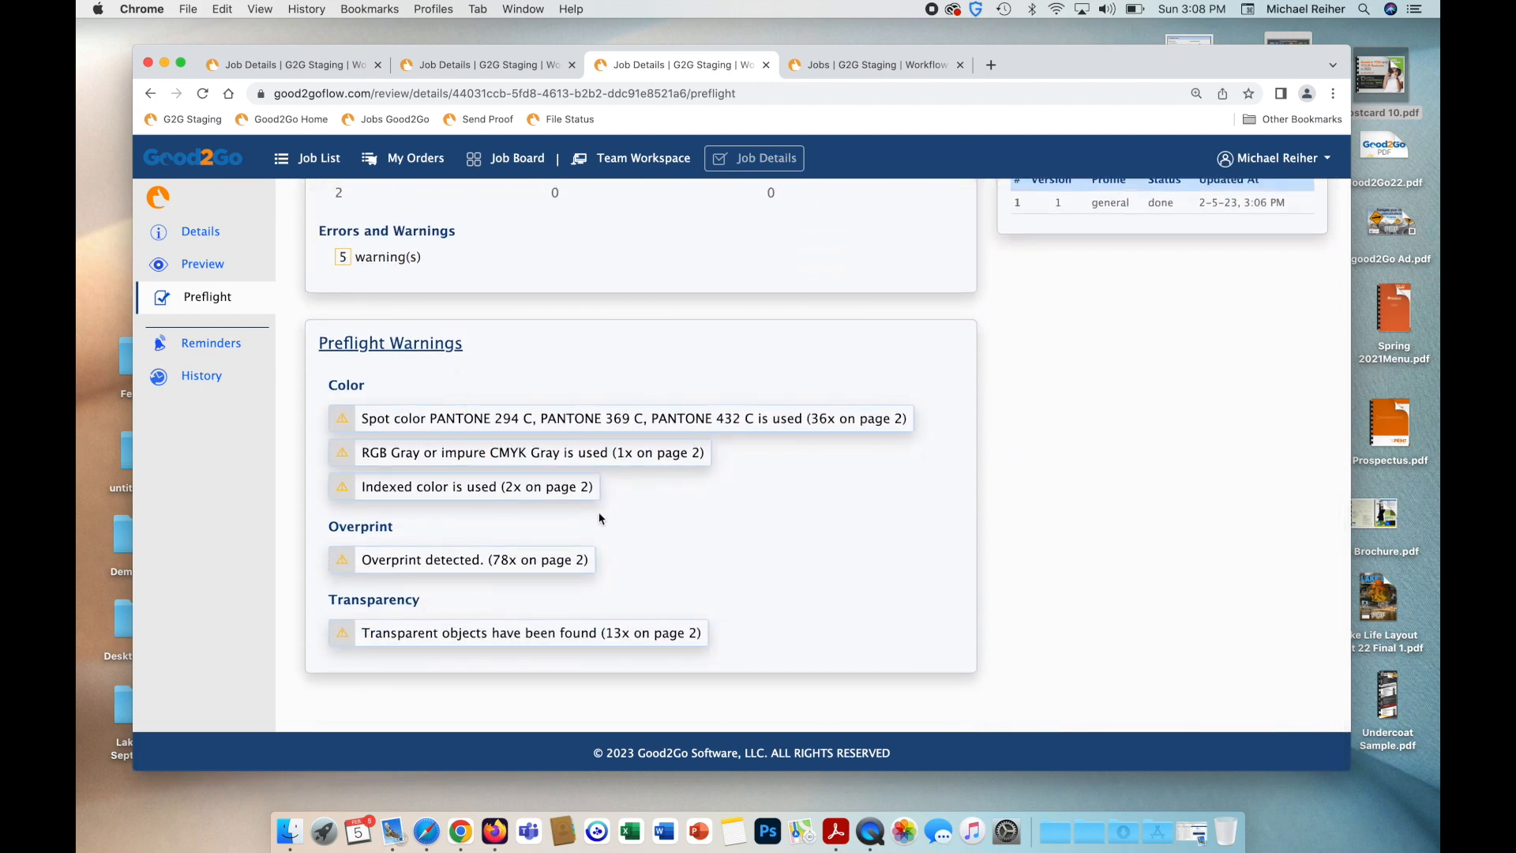
scroll(598, 518, "up", 10)
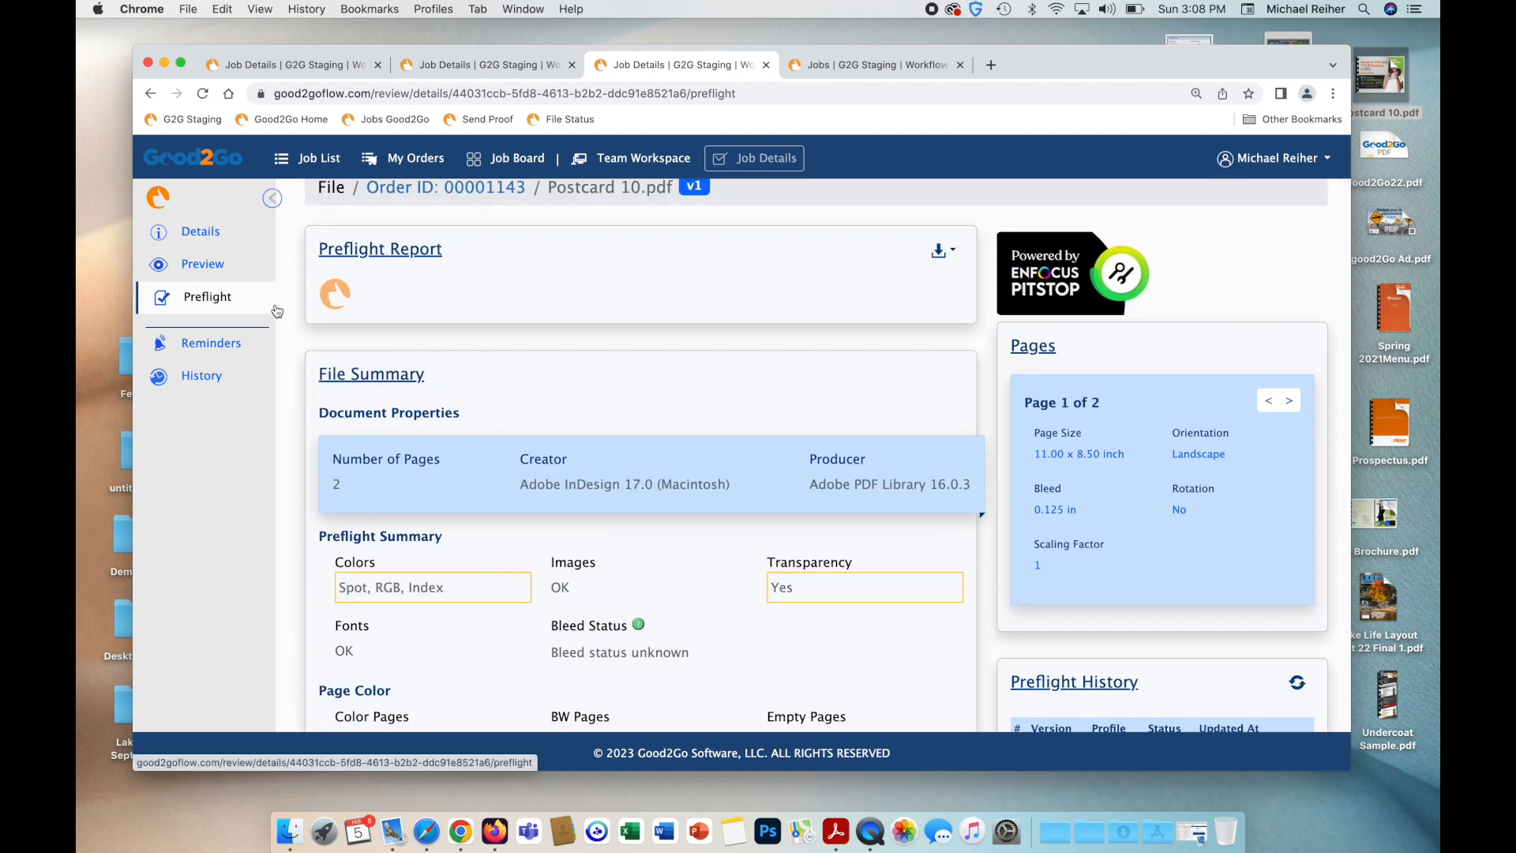
left_click(217, 271)
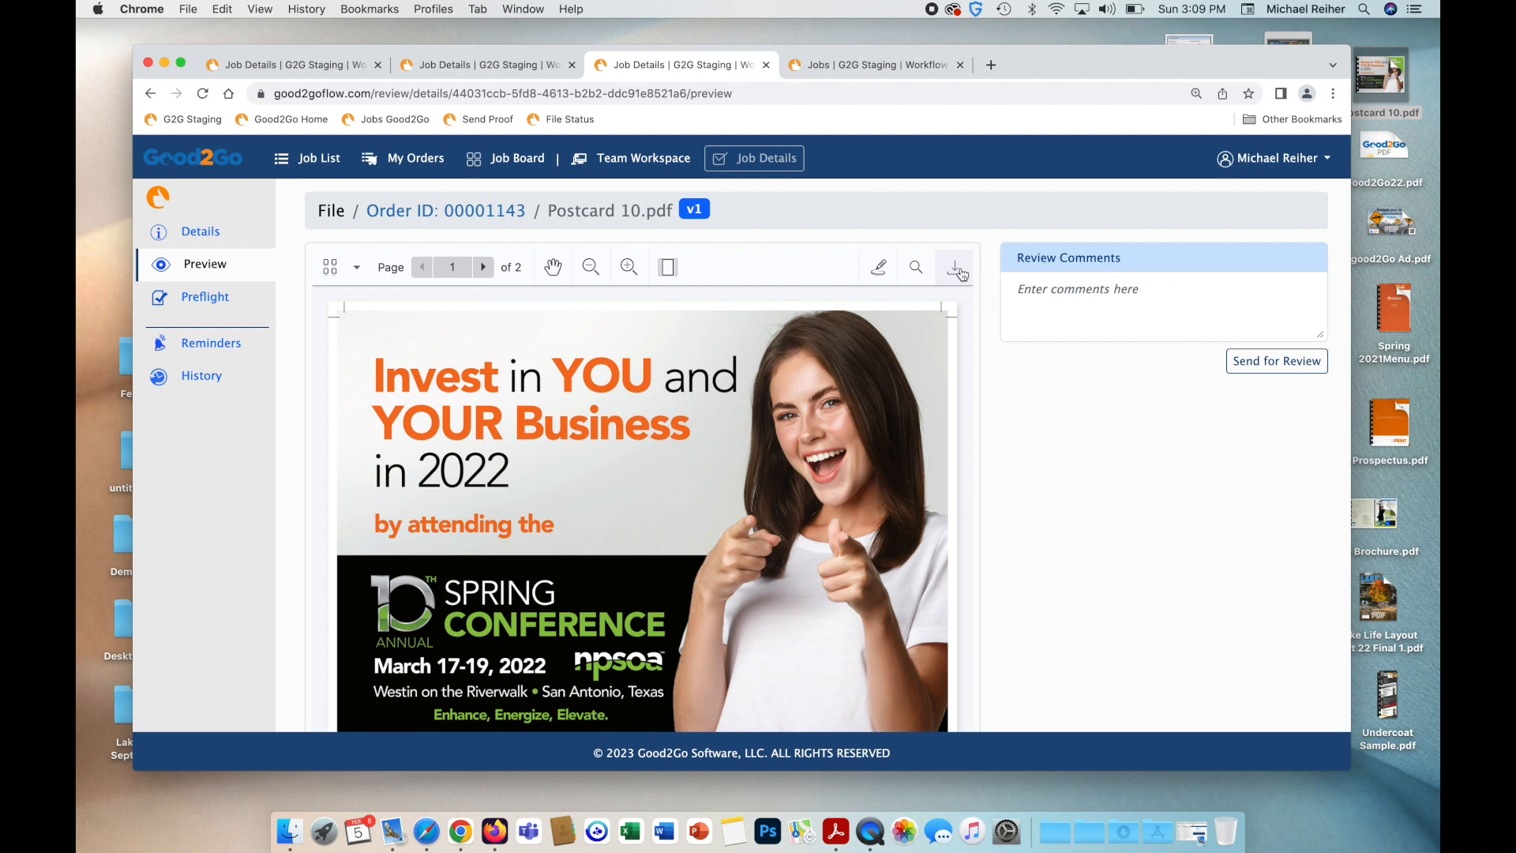
Circle 2022 on the proof and attach the note 'do you want this to be 2023'.
left_click(879, 268)
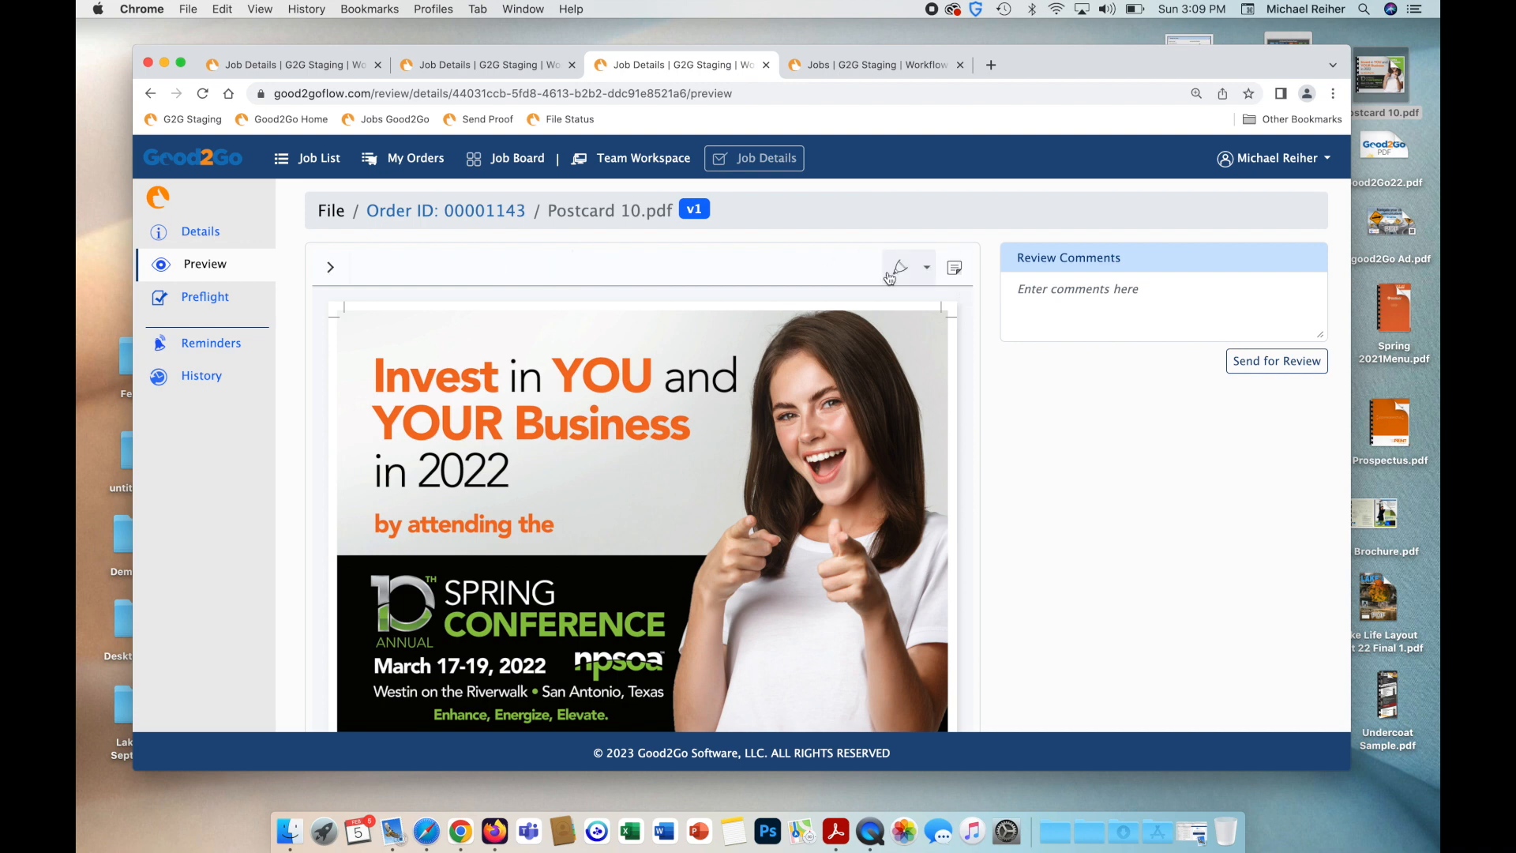
left_click(902, 277)
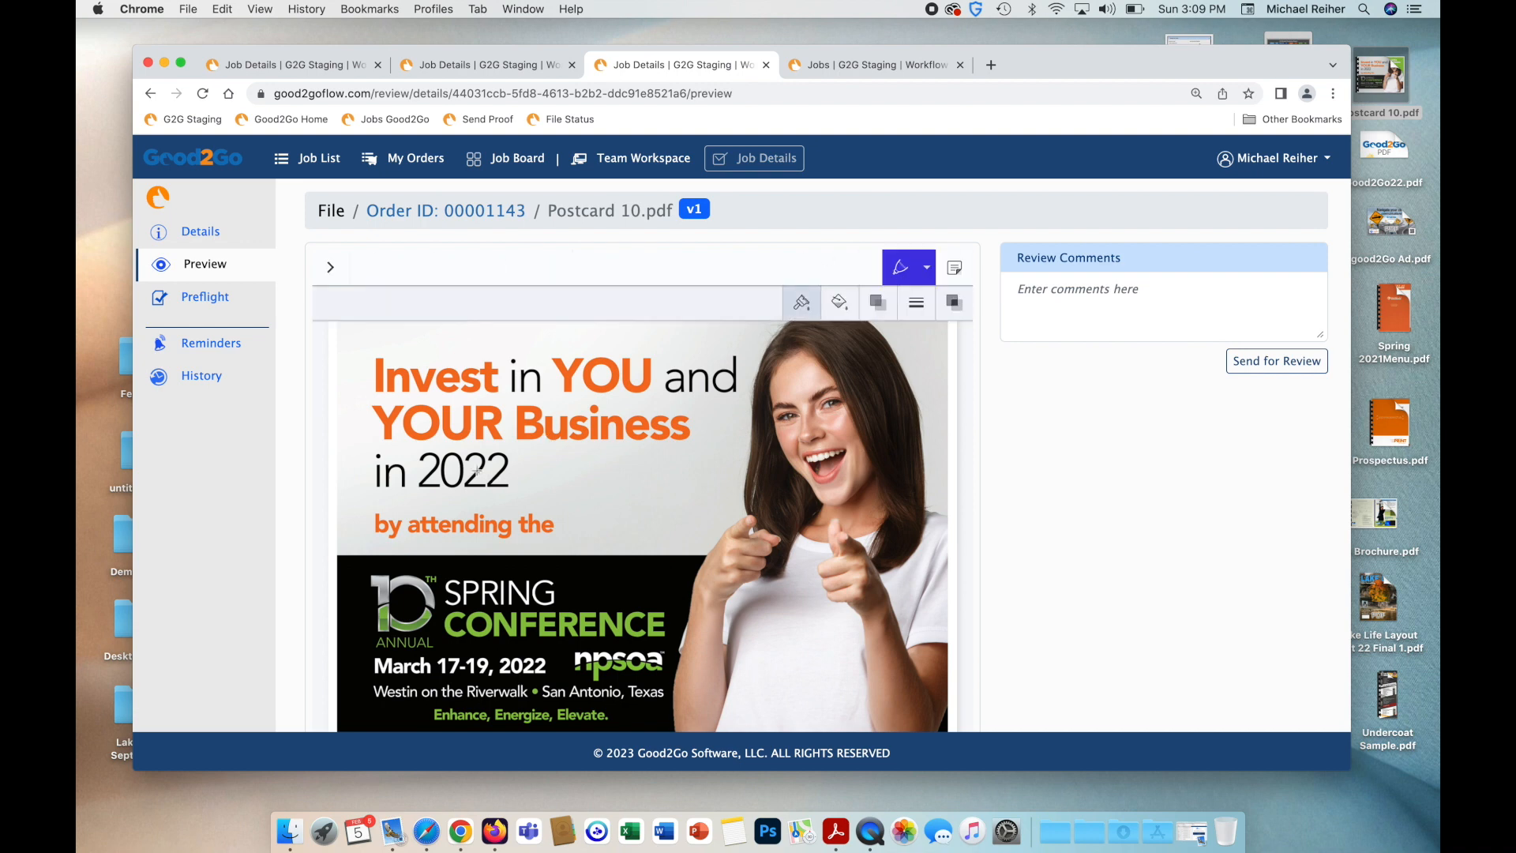
mouse_move(486, 447)
left_mouse_down()
mouse_move(407, 457)
mouse_move(481, 517)
mouse_move(491, 433)
mouse_move(439, 457)
left_mouse_up()
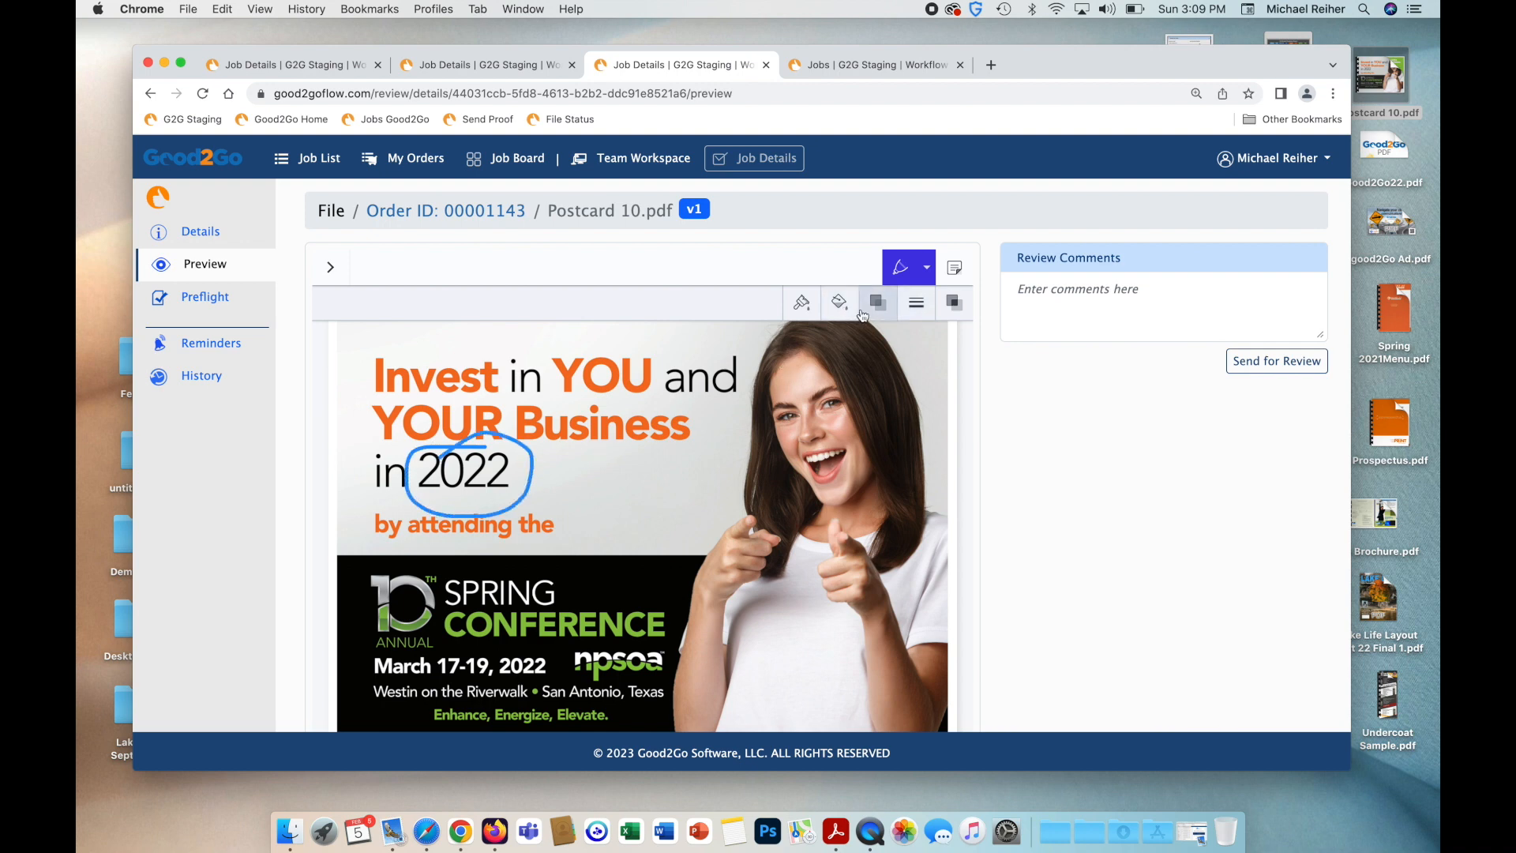
left_click(953, 267)
left_click(541, 469)
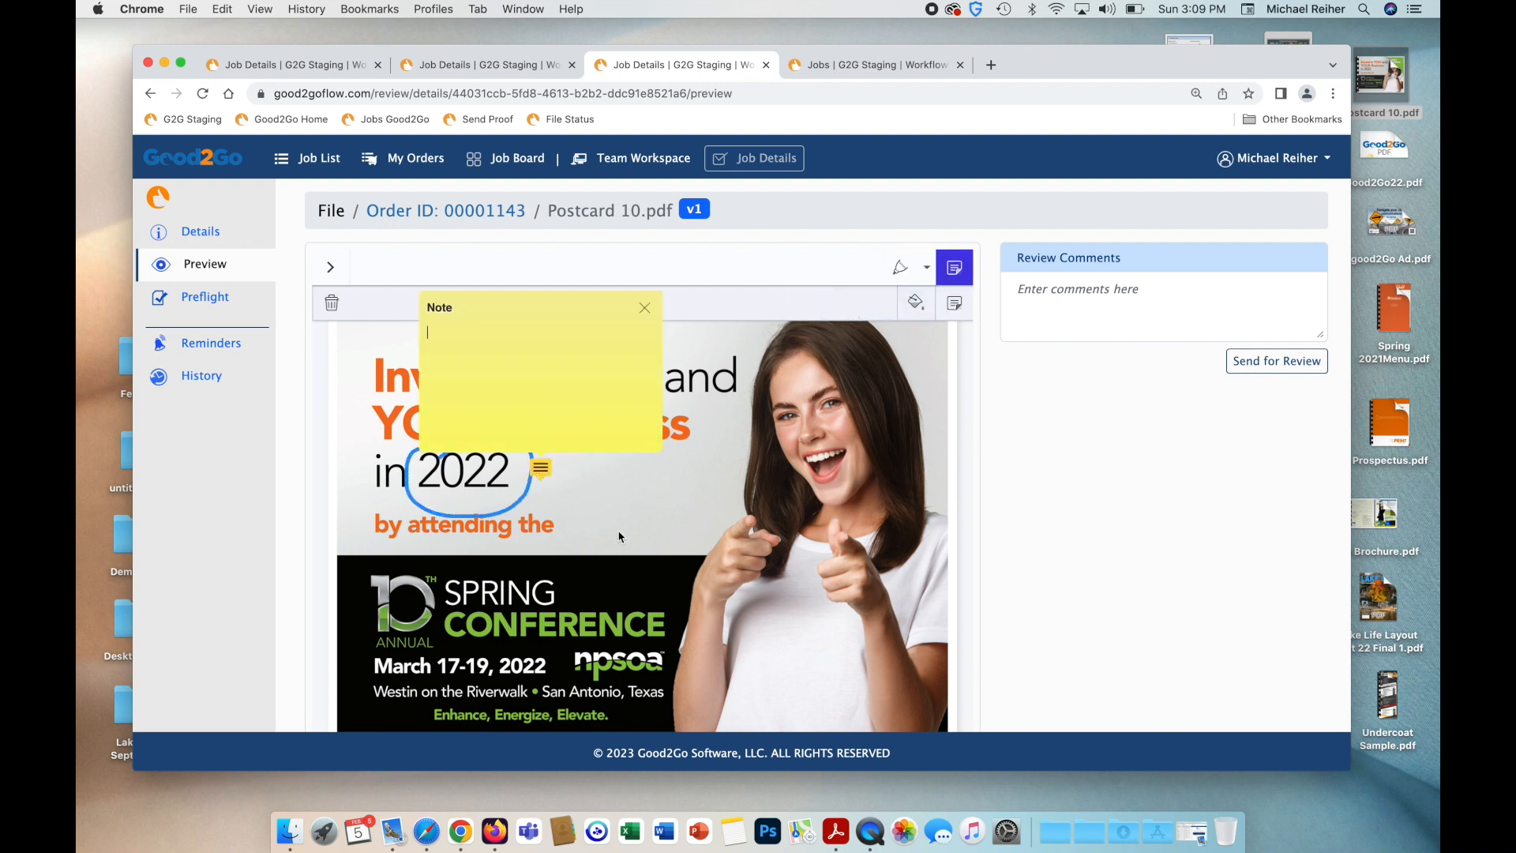
type("do you want this to be 2023")
left_click(644, 308)
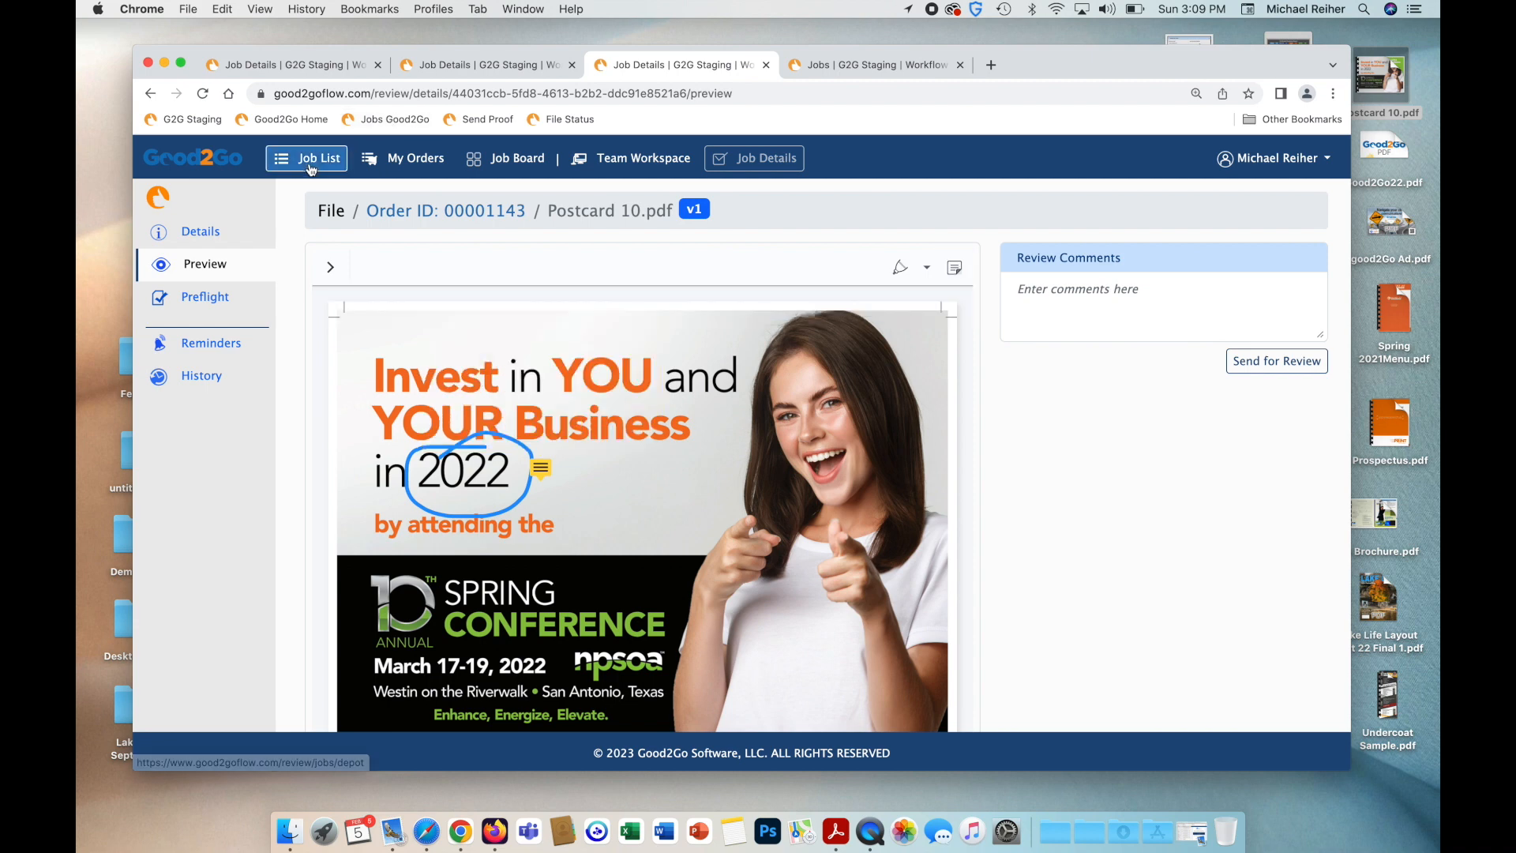
Open the send-for-review dialog for Postcard 10.pdf from the order's file list.
left_click(485, 65)
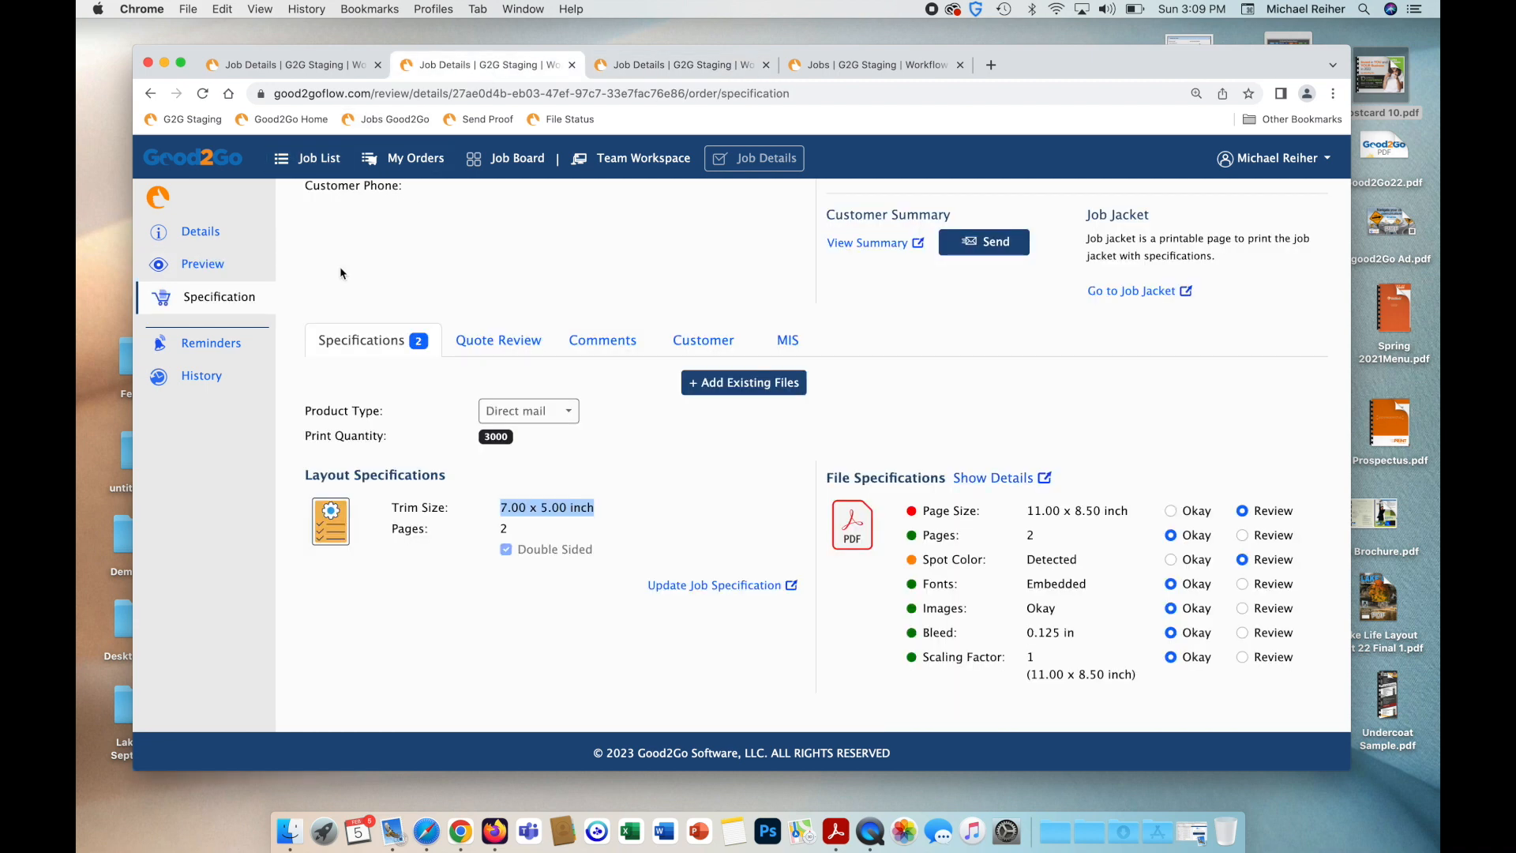
left_click(207, 266)
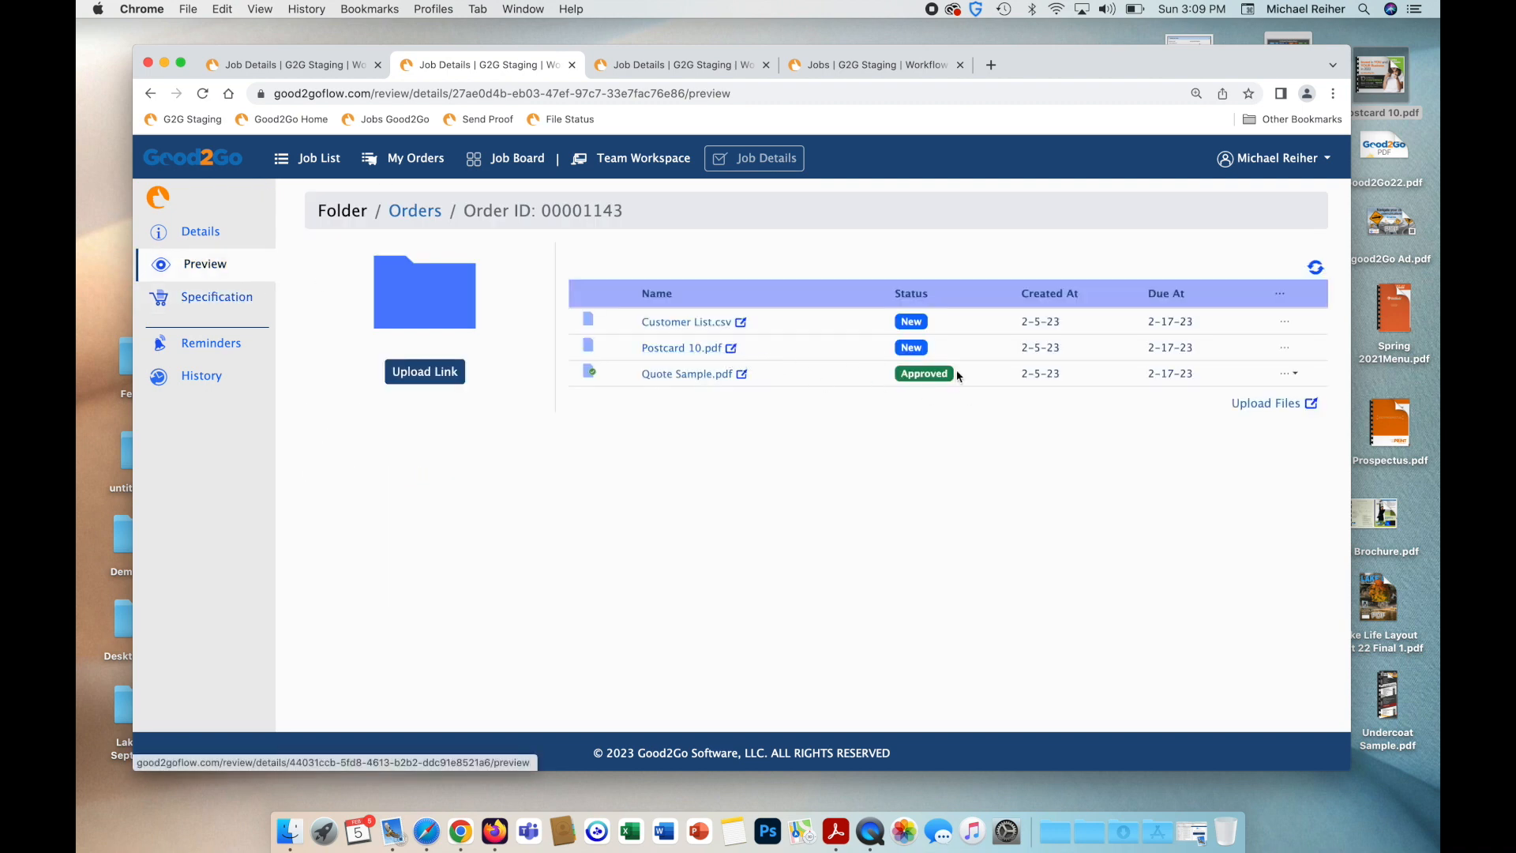
left_click(1285, 350)
left_click(1273, 385)
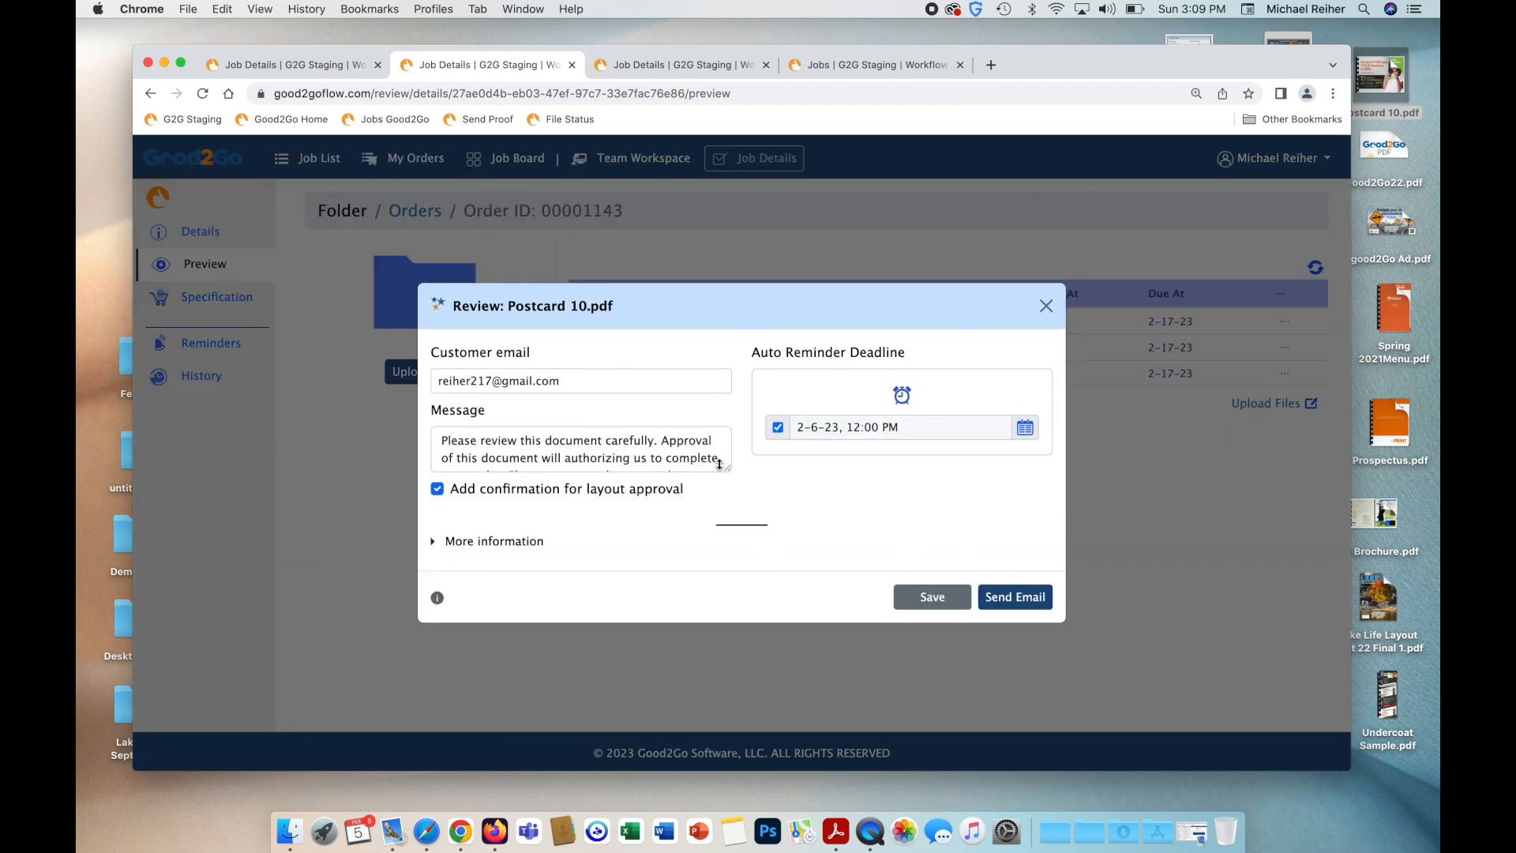
Replace the review message with 'Please look at my comments... we have a question.' and send it.
left_click_drag(727, 468, 727, 538)
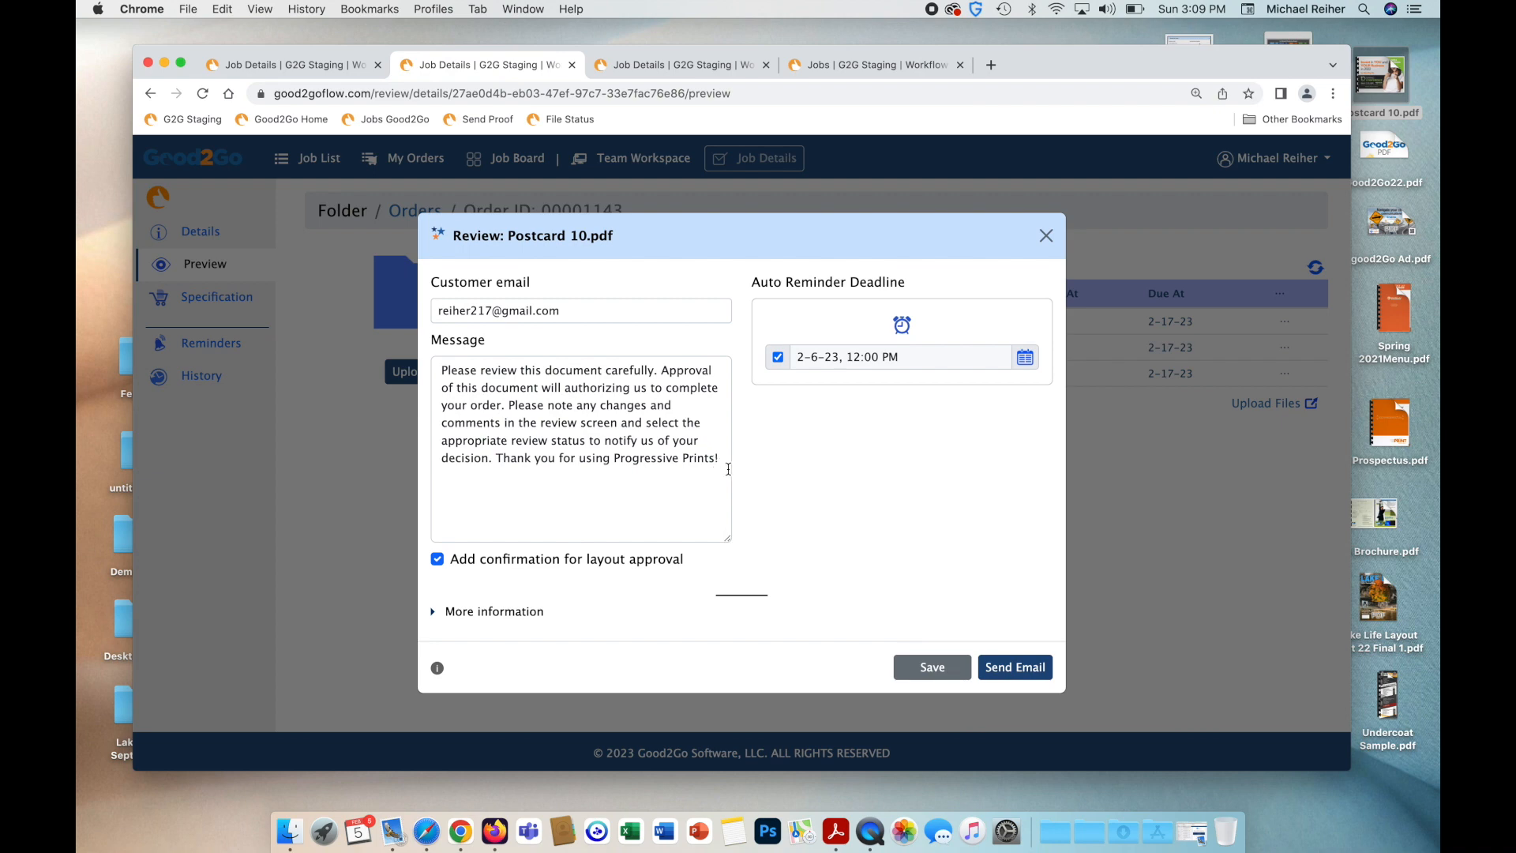
left_click_drag(723, 466, 441, 370)
type("Ple4ase look at my c")
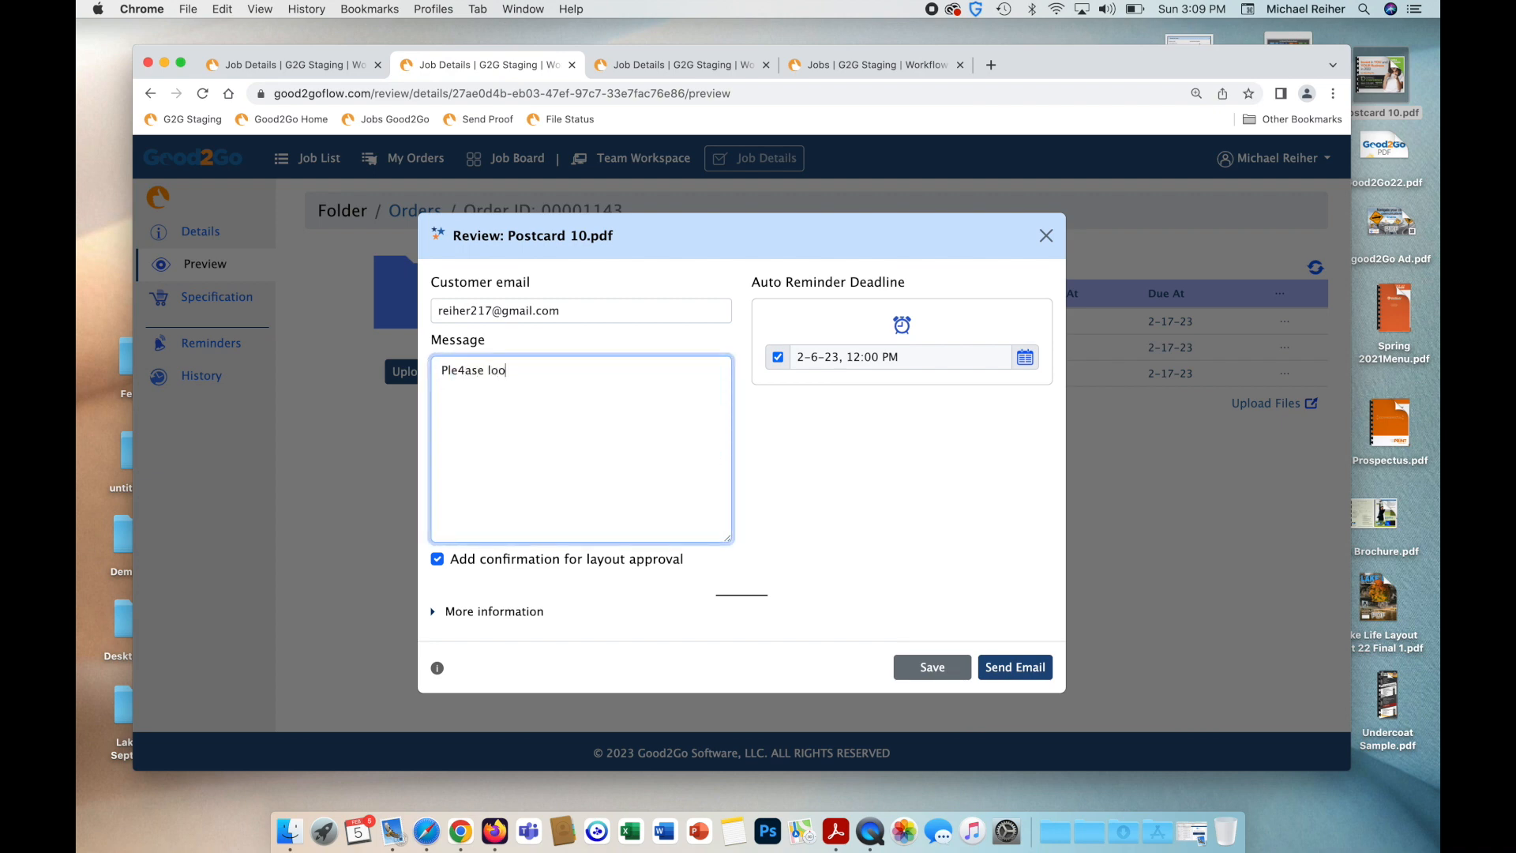
type("omments... we have a question.")
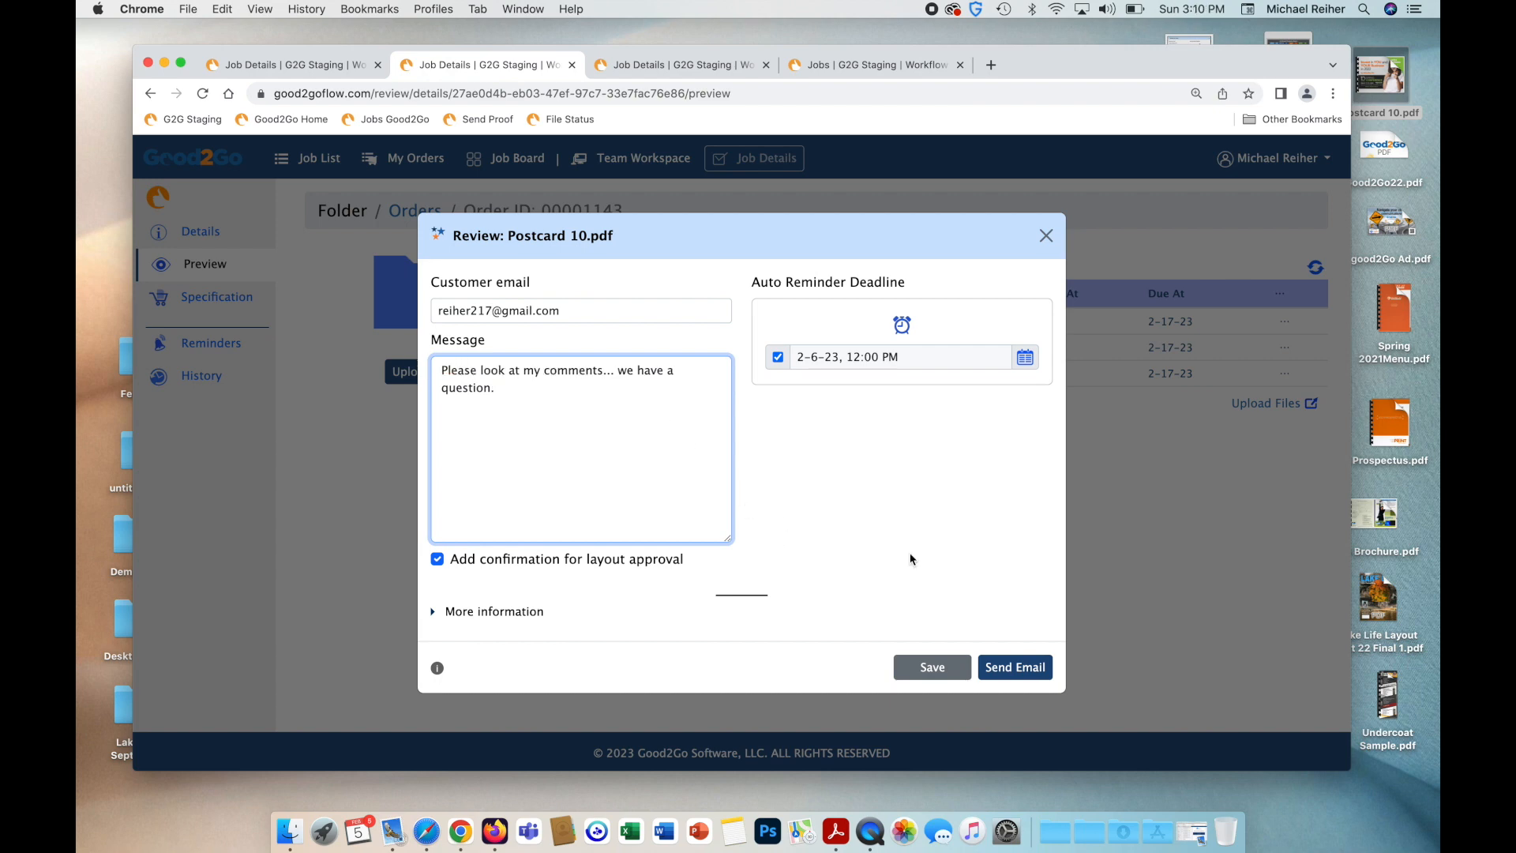
left_click(1017, 671)
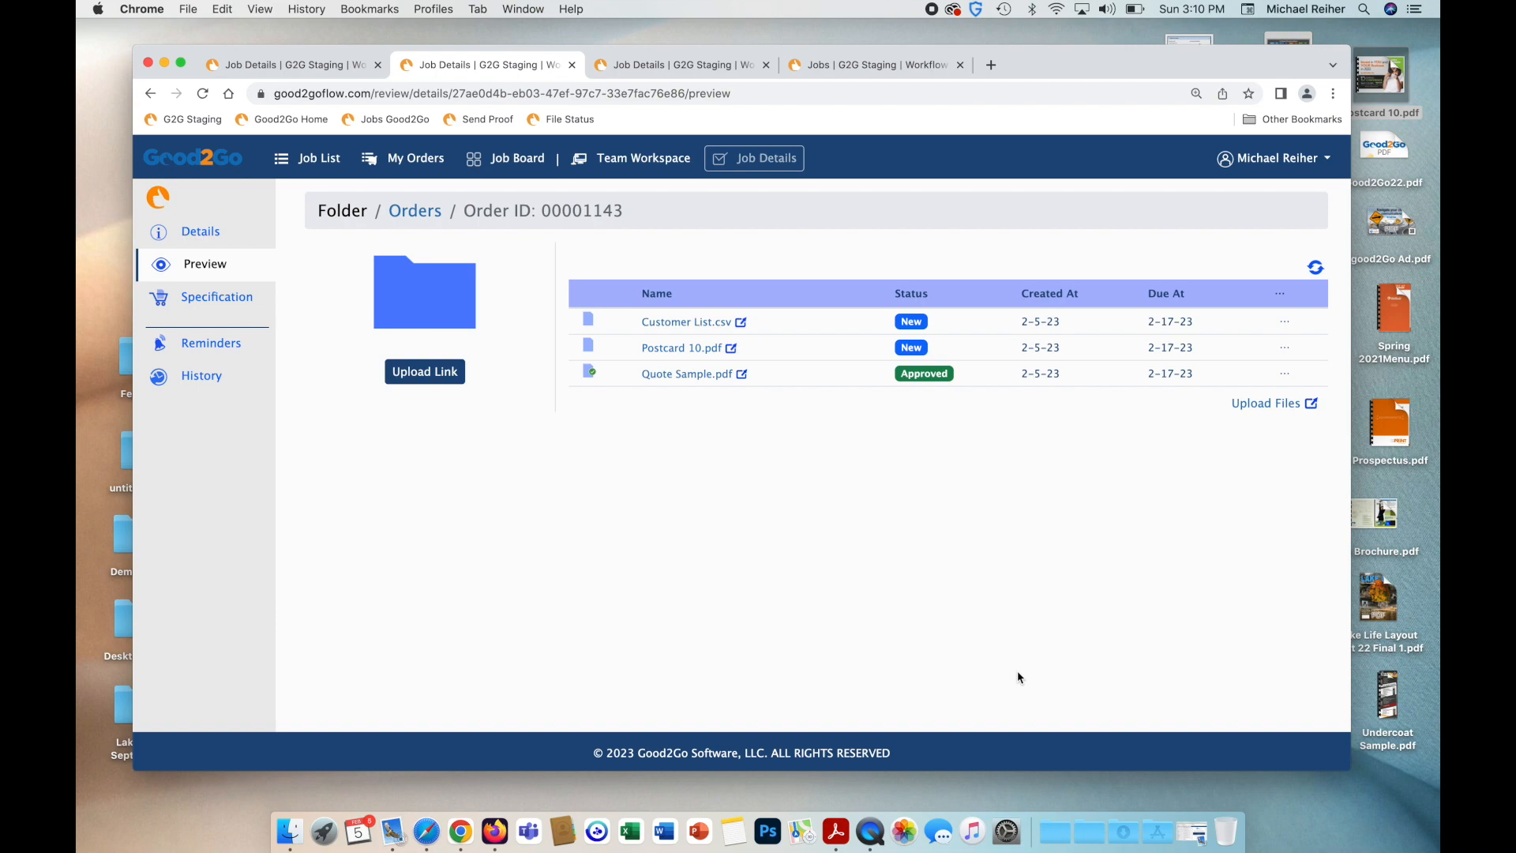
Fetch new mail and open the Postcard 10.pdf review notification, launching its review page in Firefox.
key("ctrl+Right")
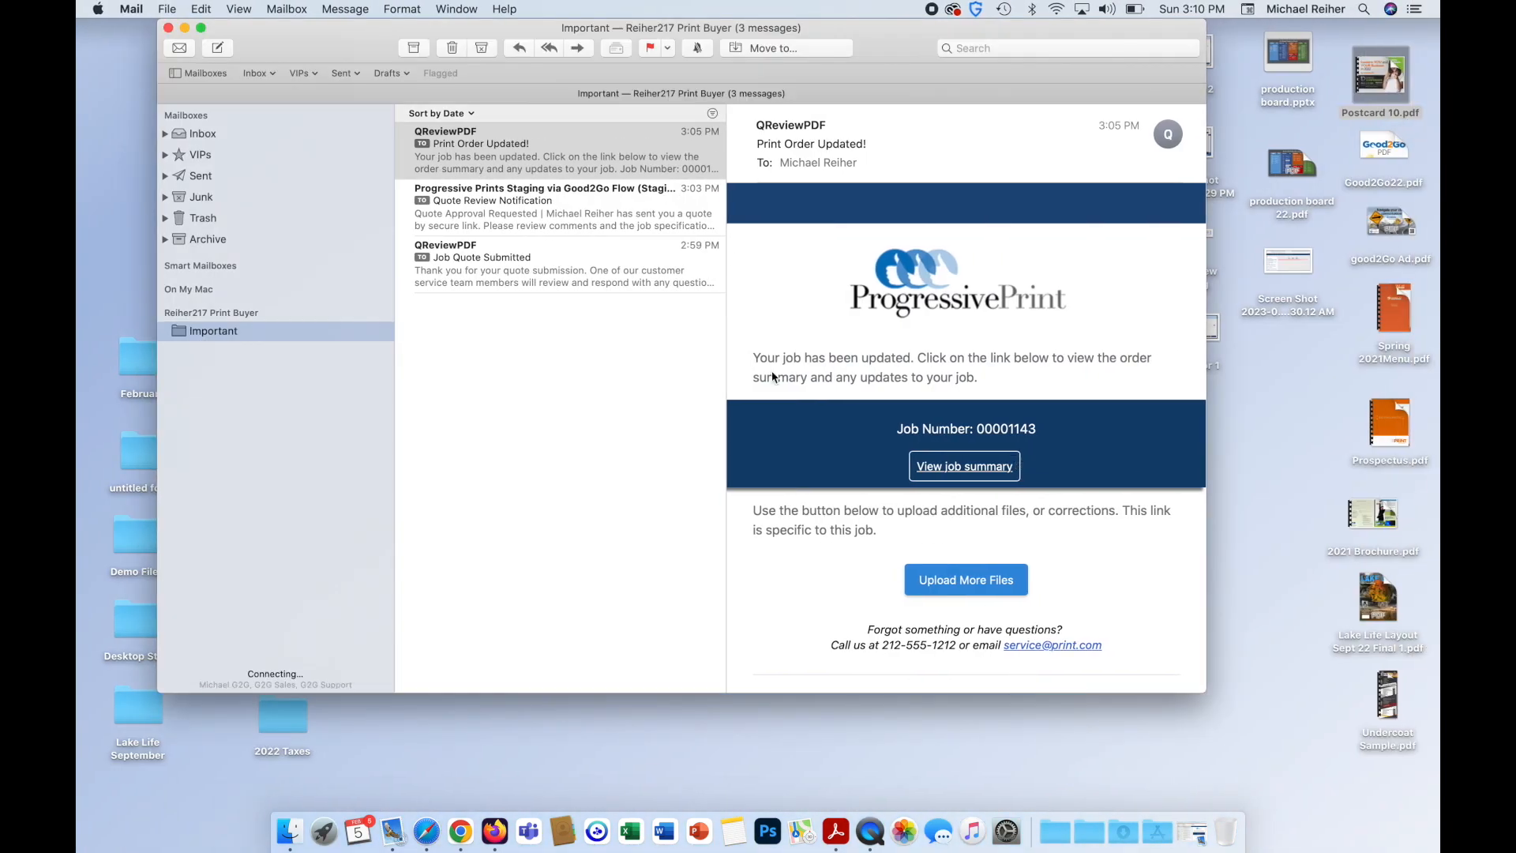
left_click(179, 49)
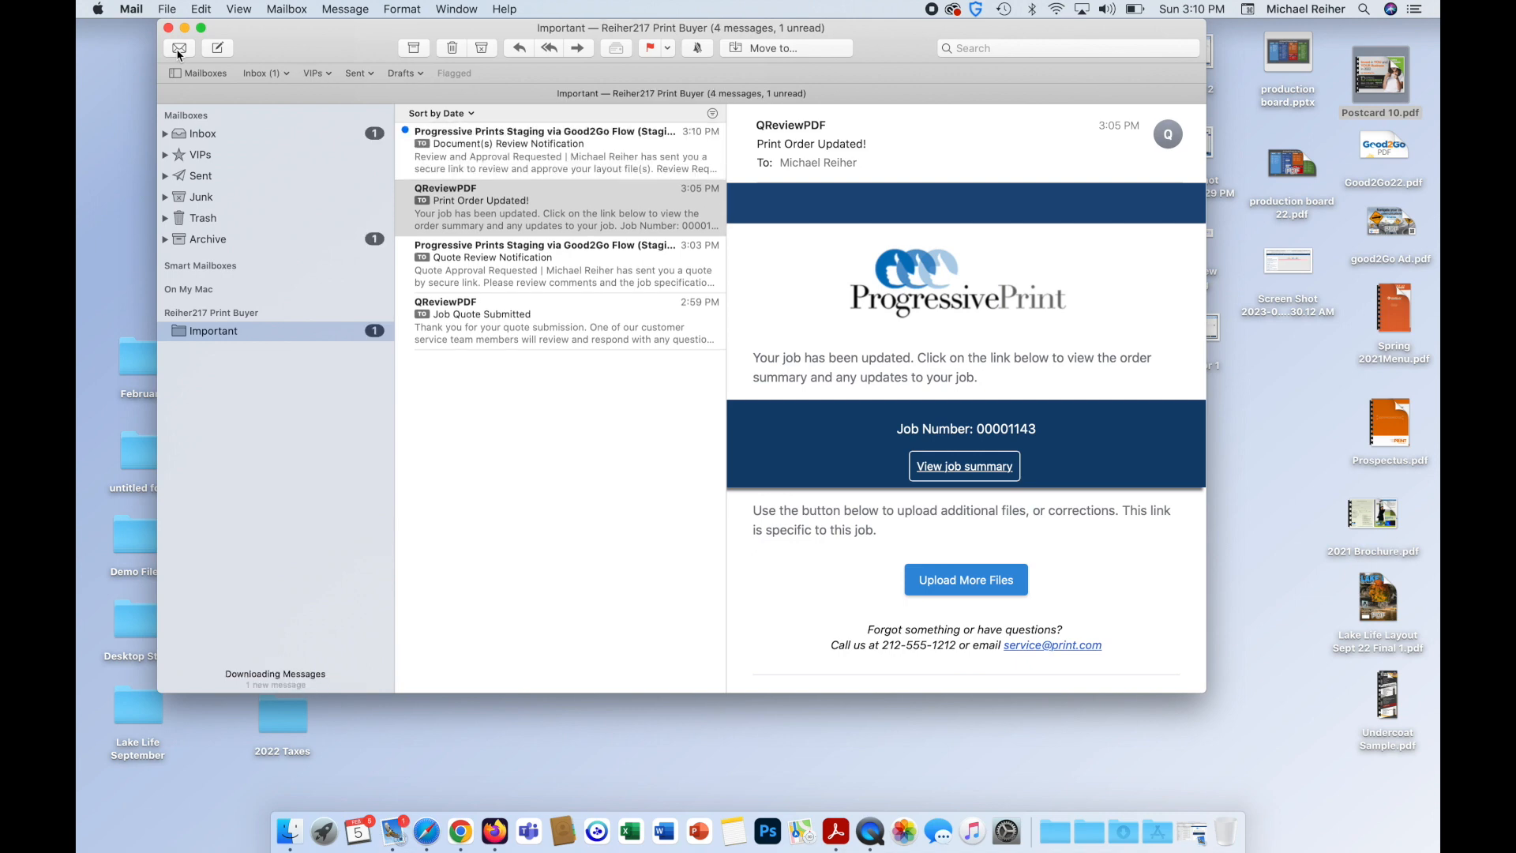
double_click(463, 151)
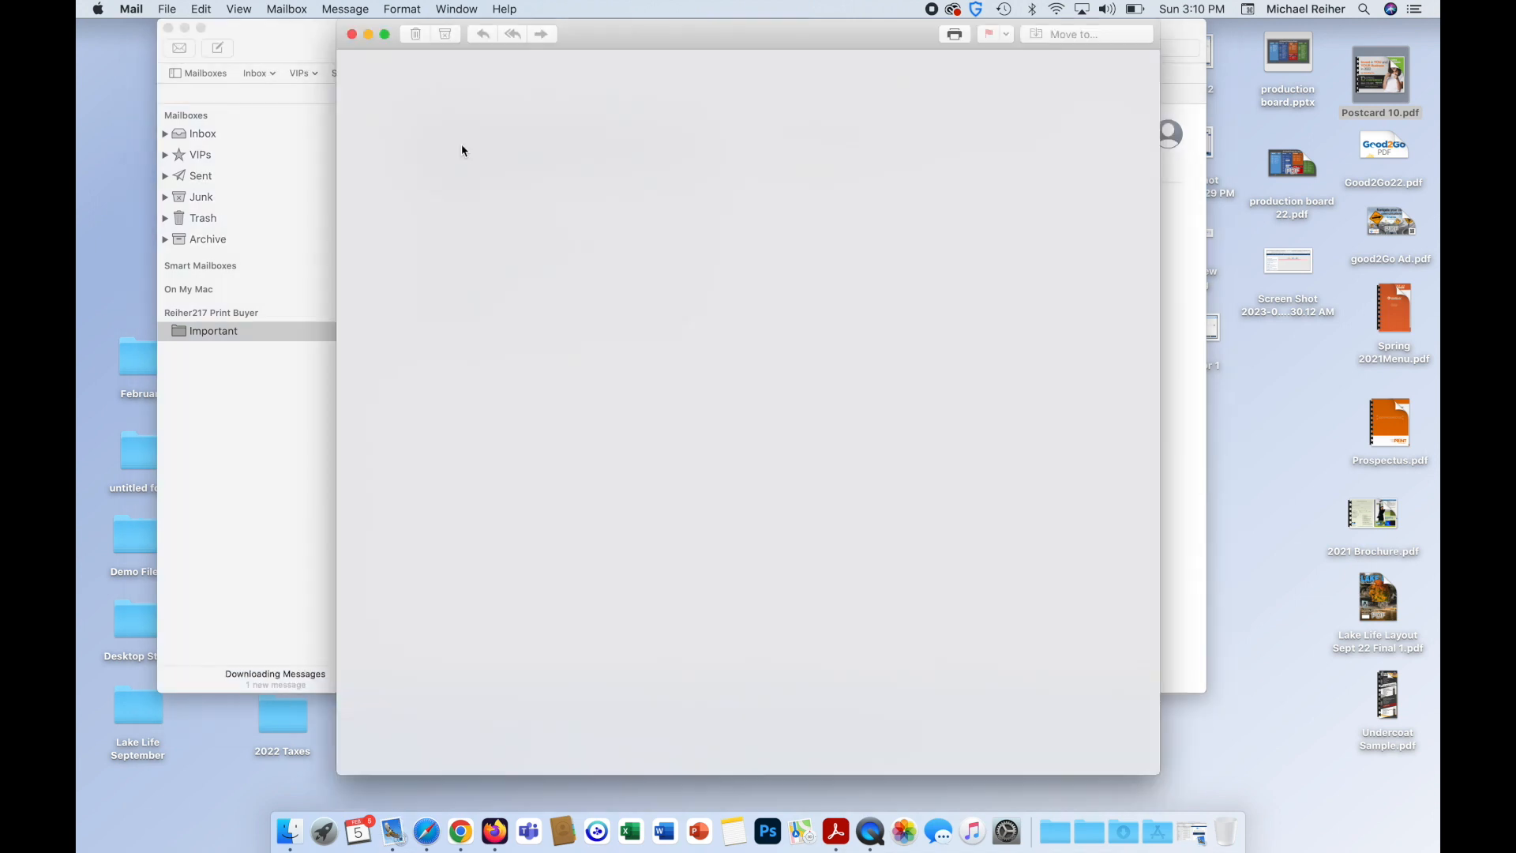
left_click(710, 548)
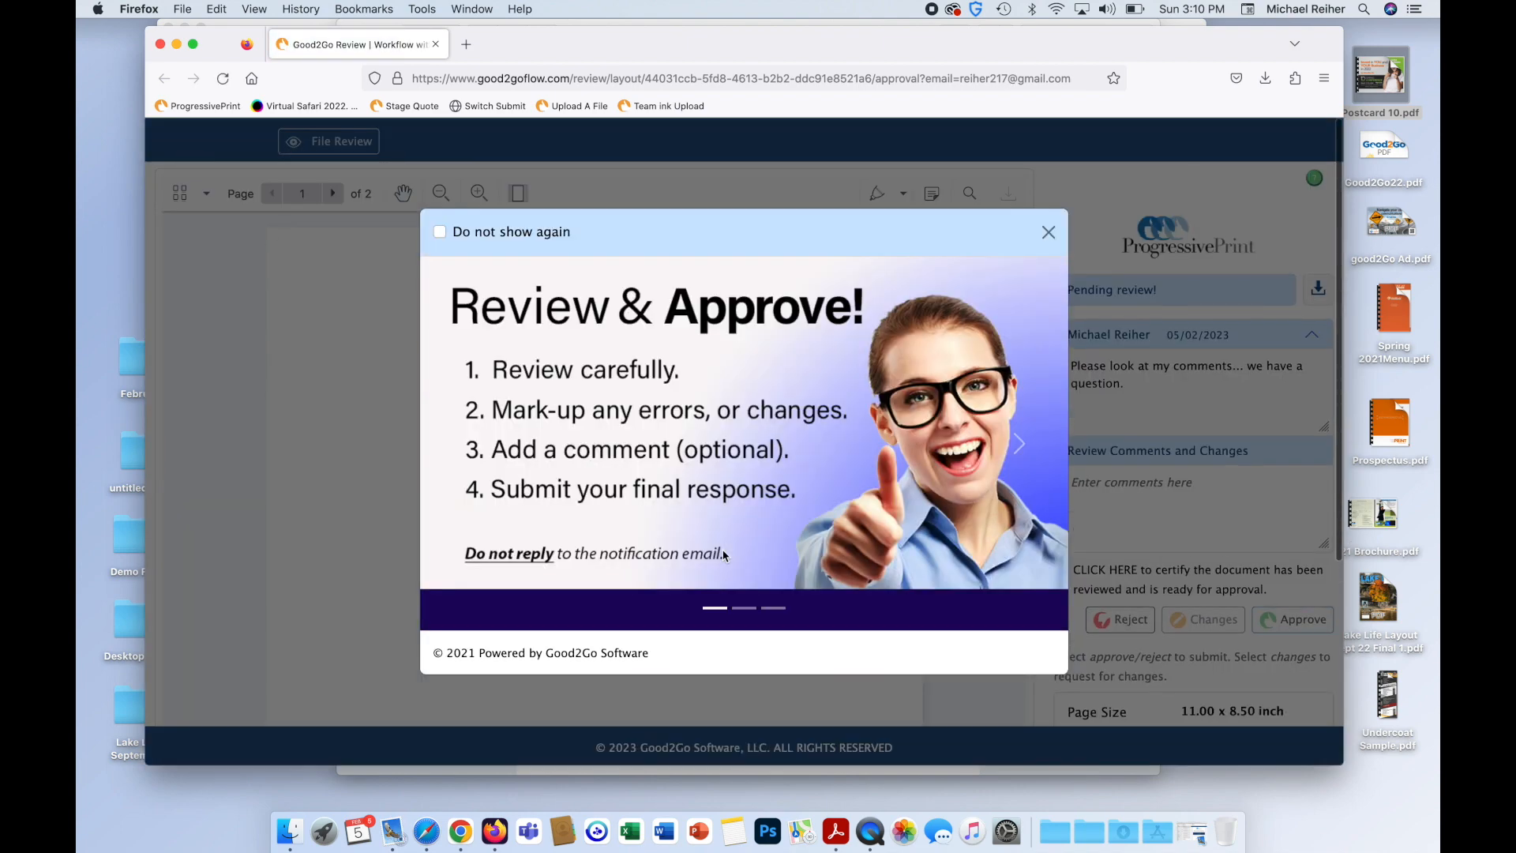
Read the proof note and reply 'OMG... yes. I'm a nut! Thanks!' as a change request.
left_click(1049, 231)
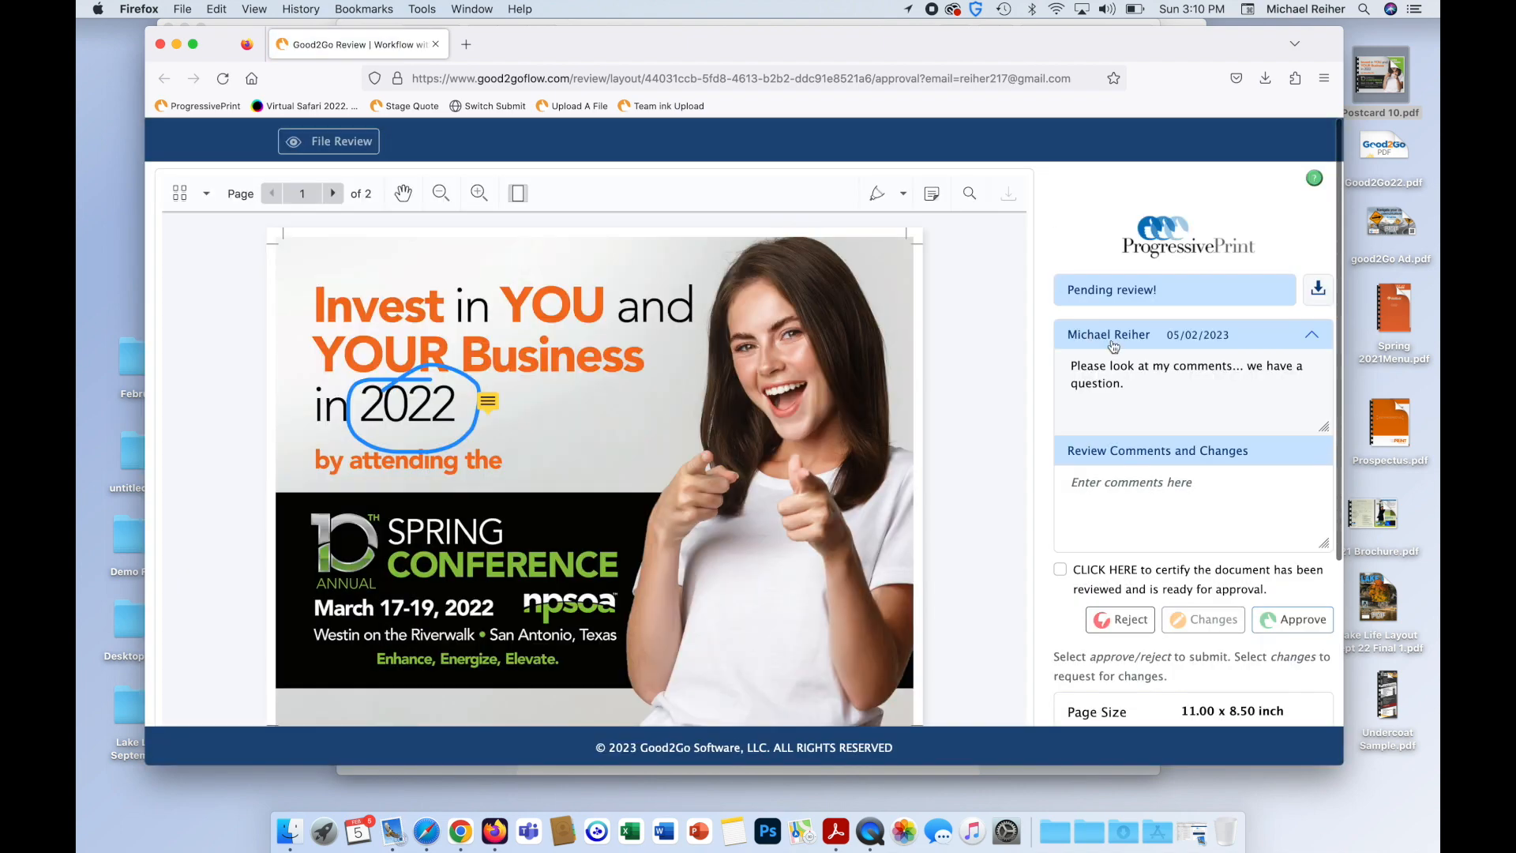
triple_click(1149, 394)
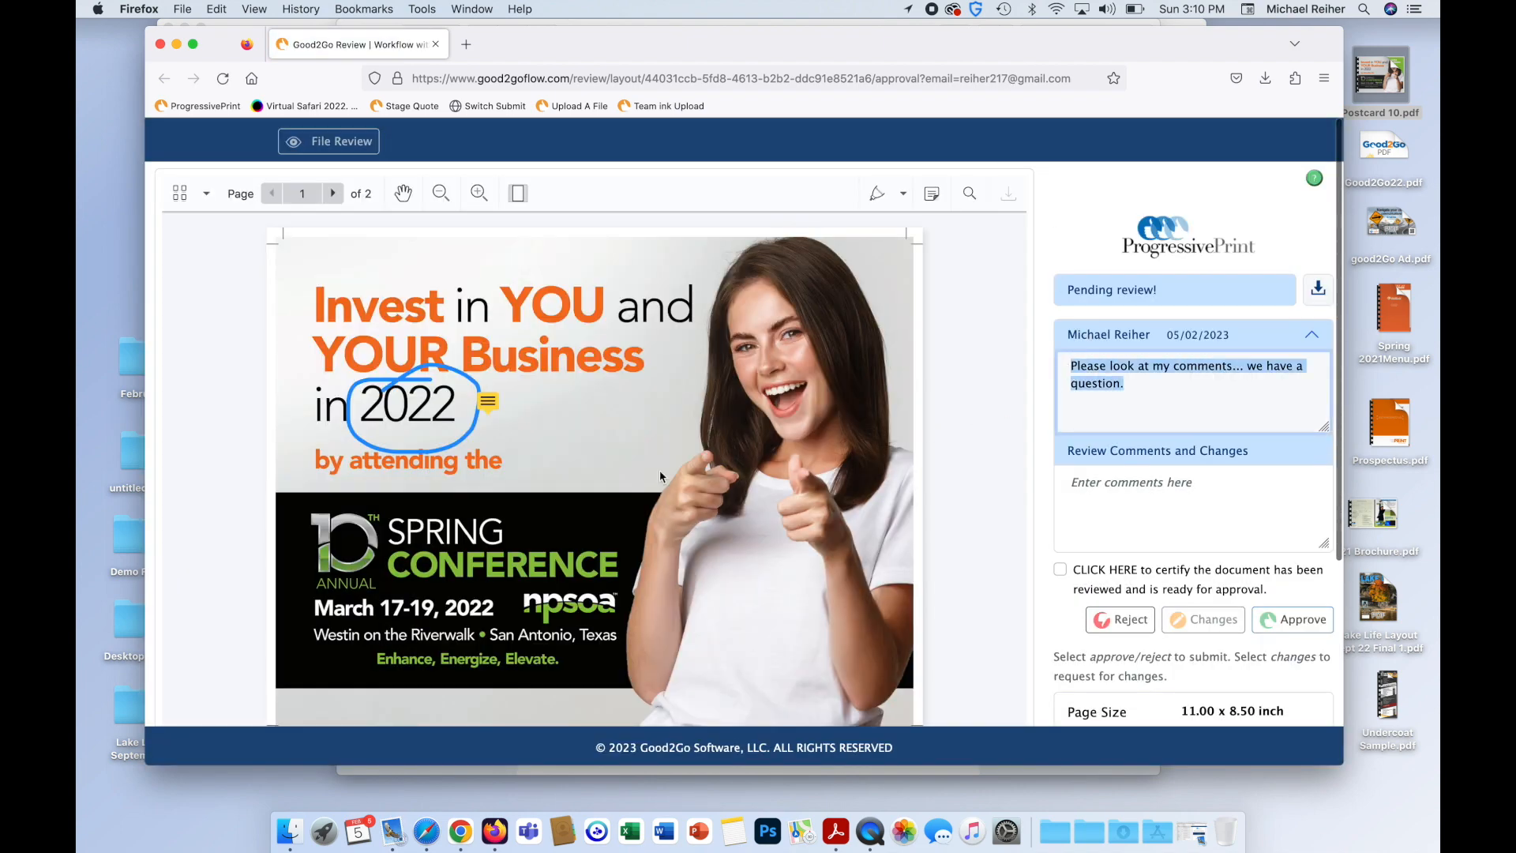
left_click(488, 408)
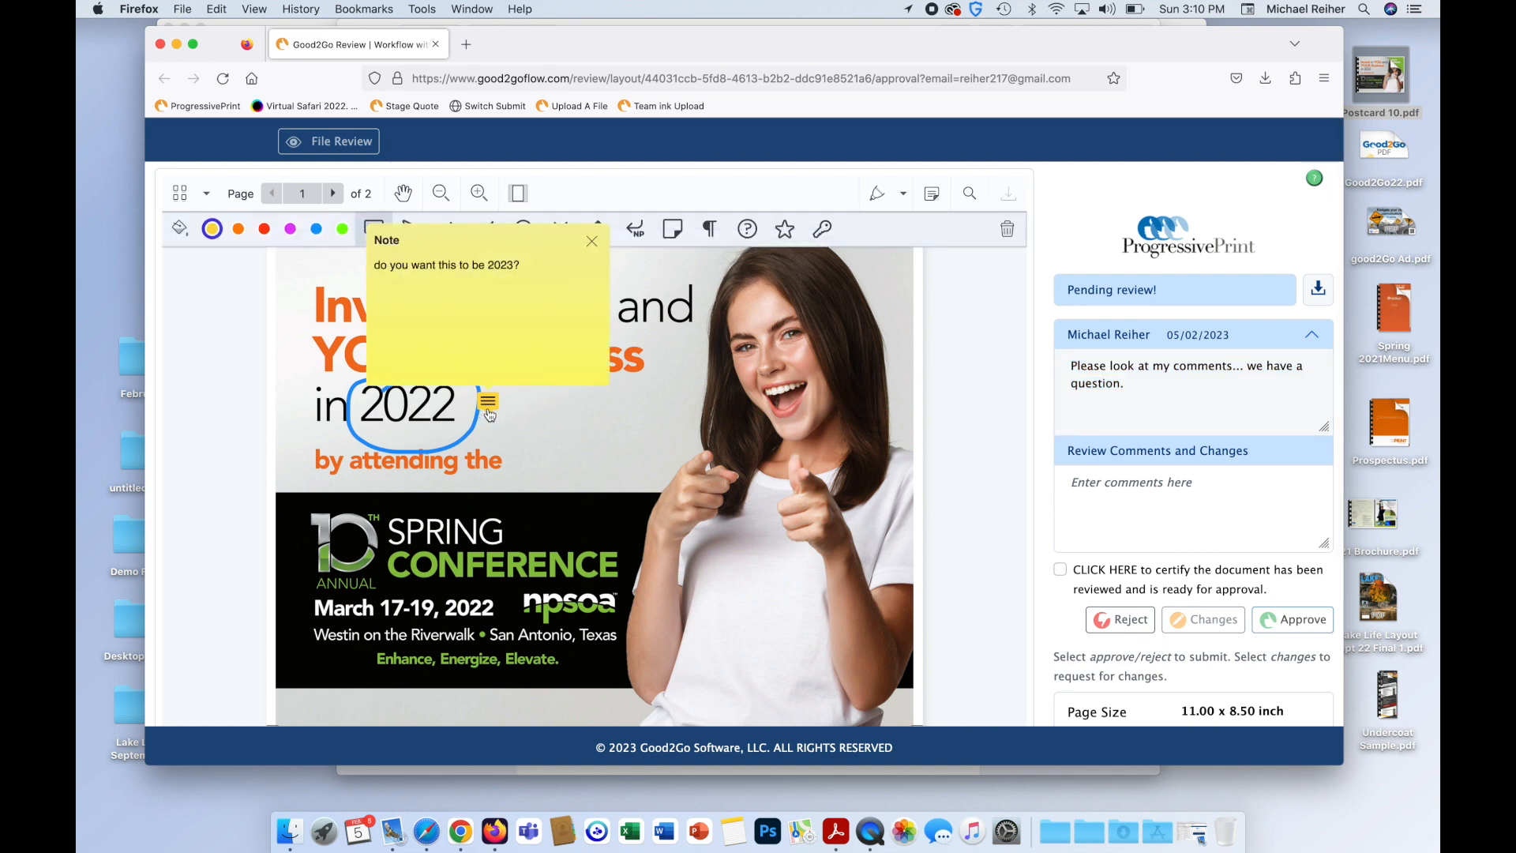
left_click(1130, 509)
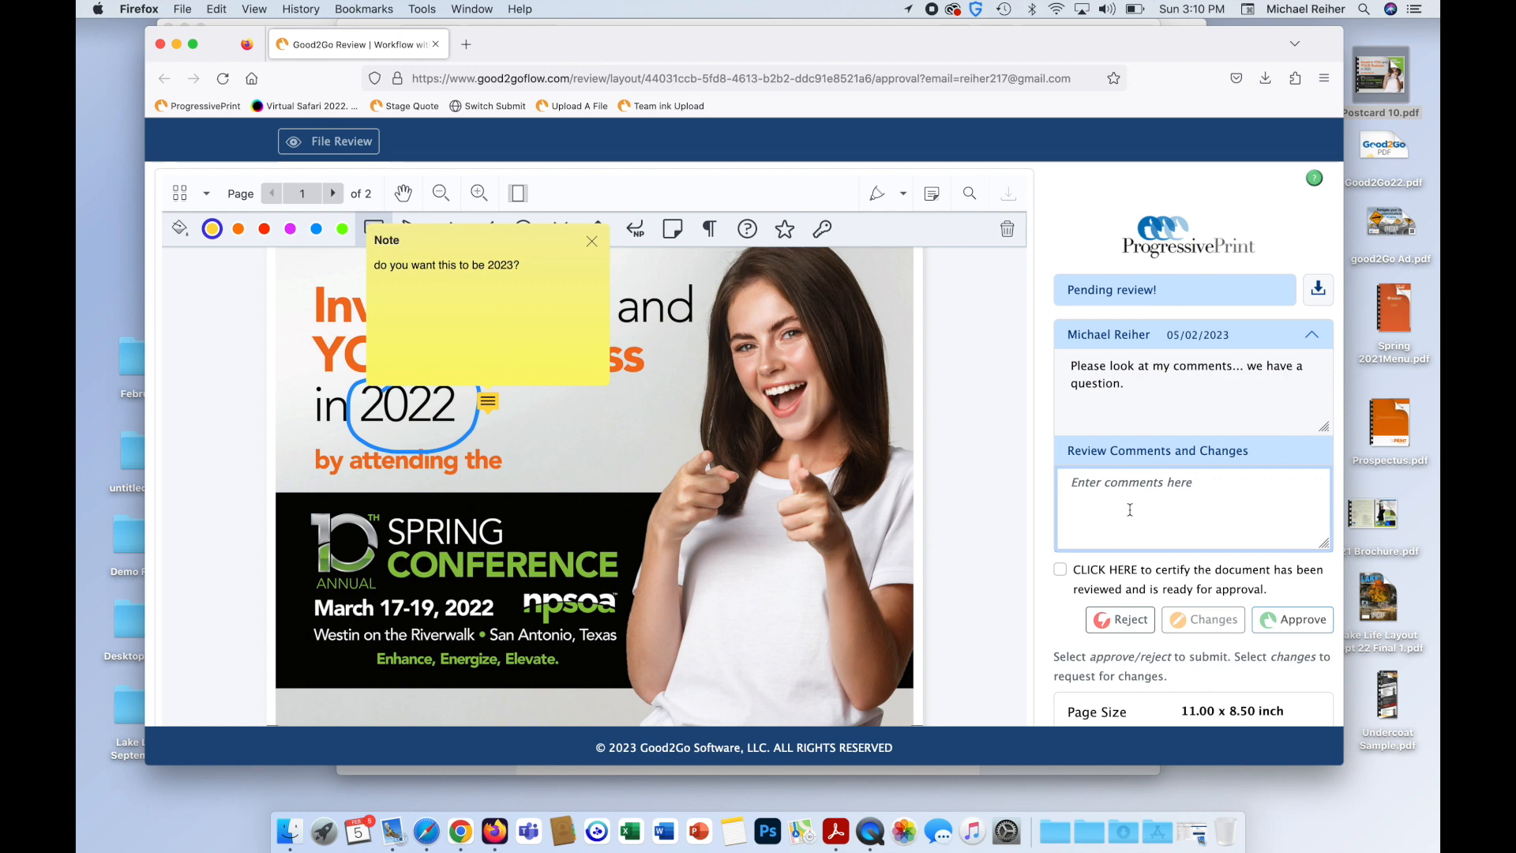
type("OMG... yes")
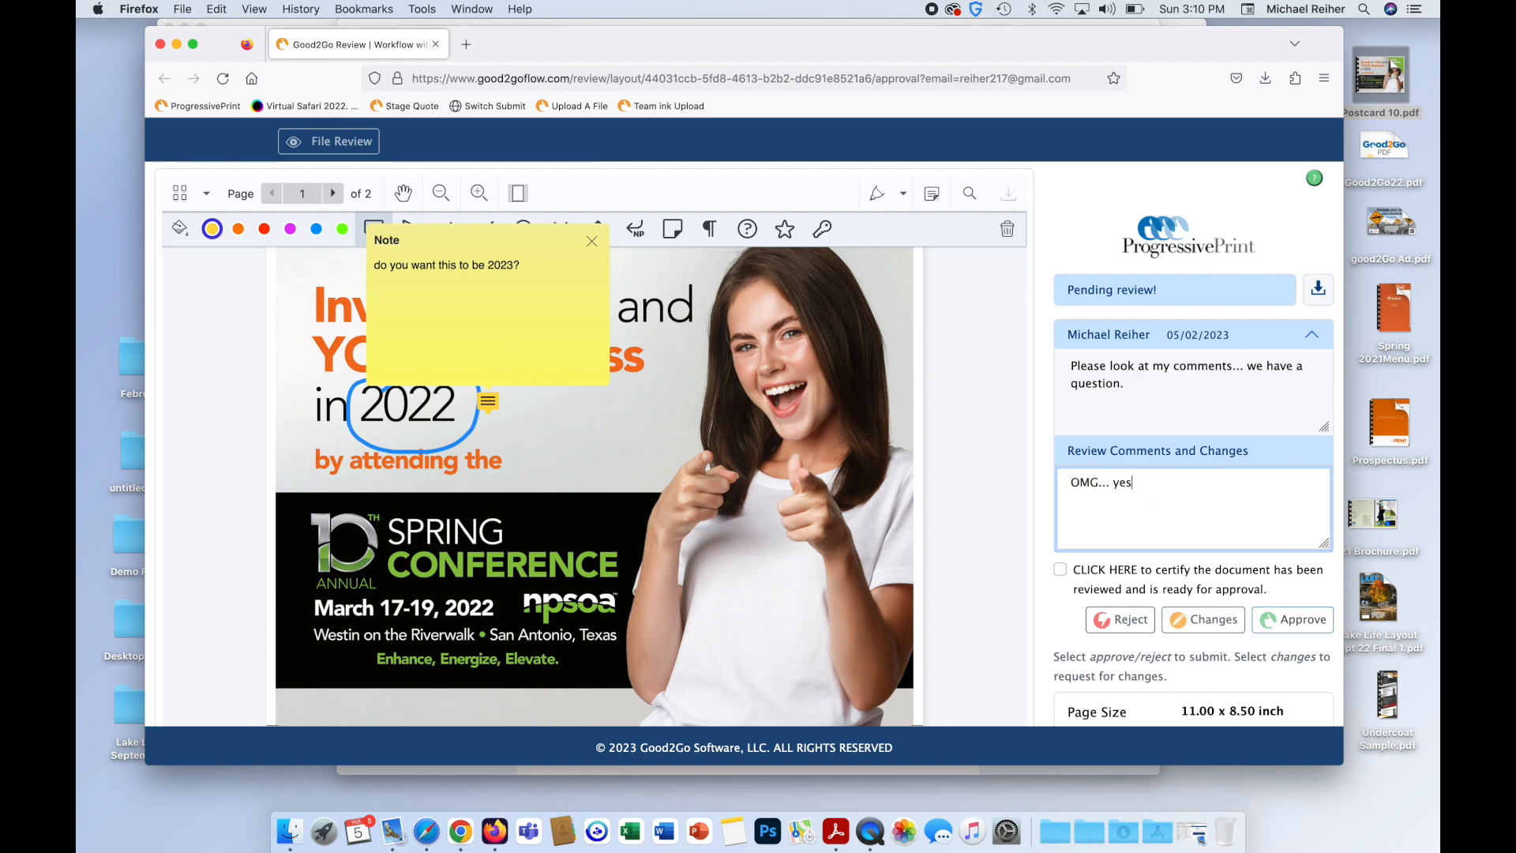
type(". I'm a nut! Thanks!")
left_click(1214, 619)
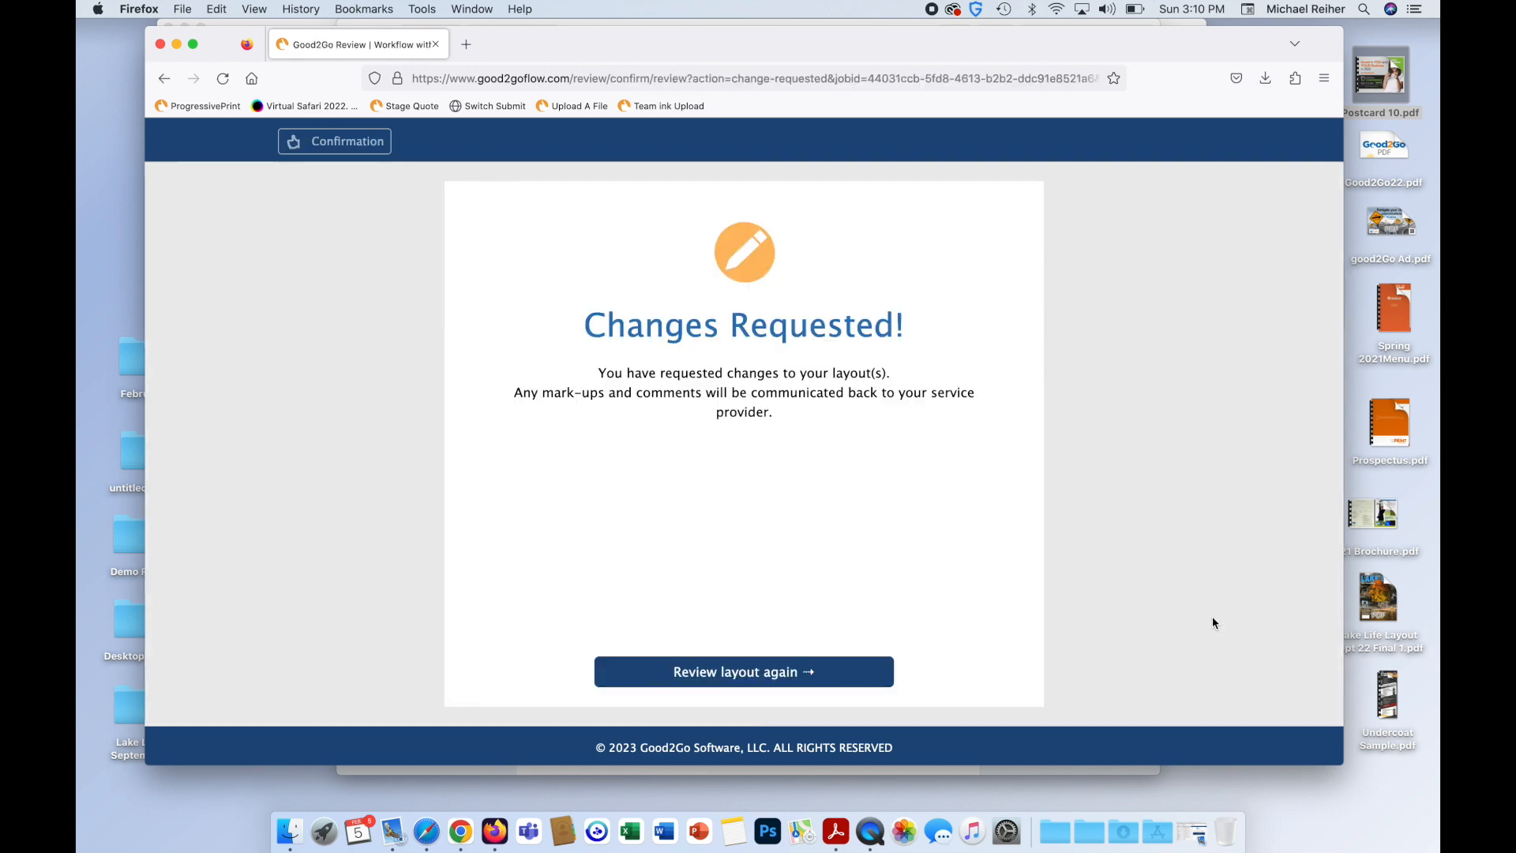
key("ctrl+Left")
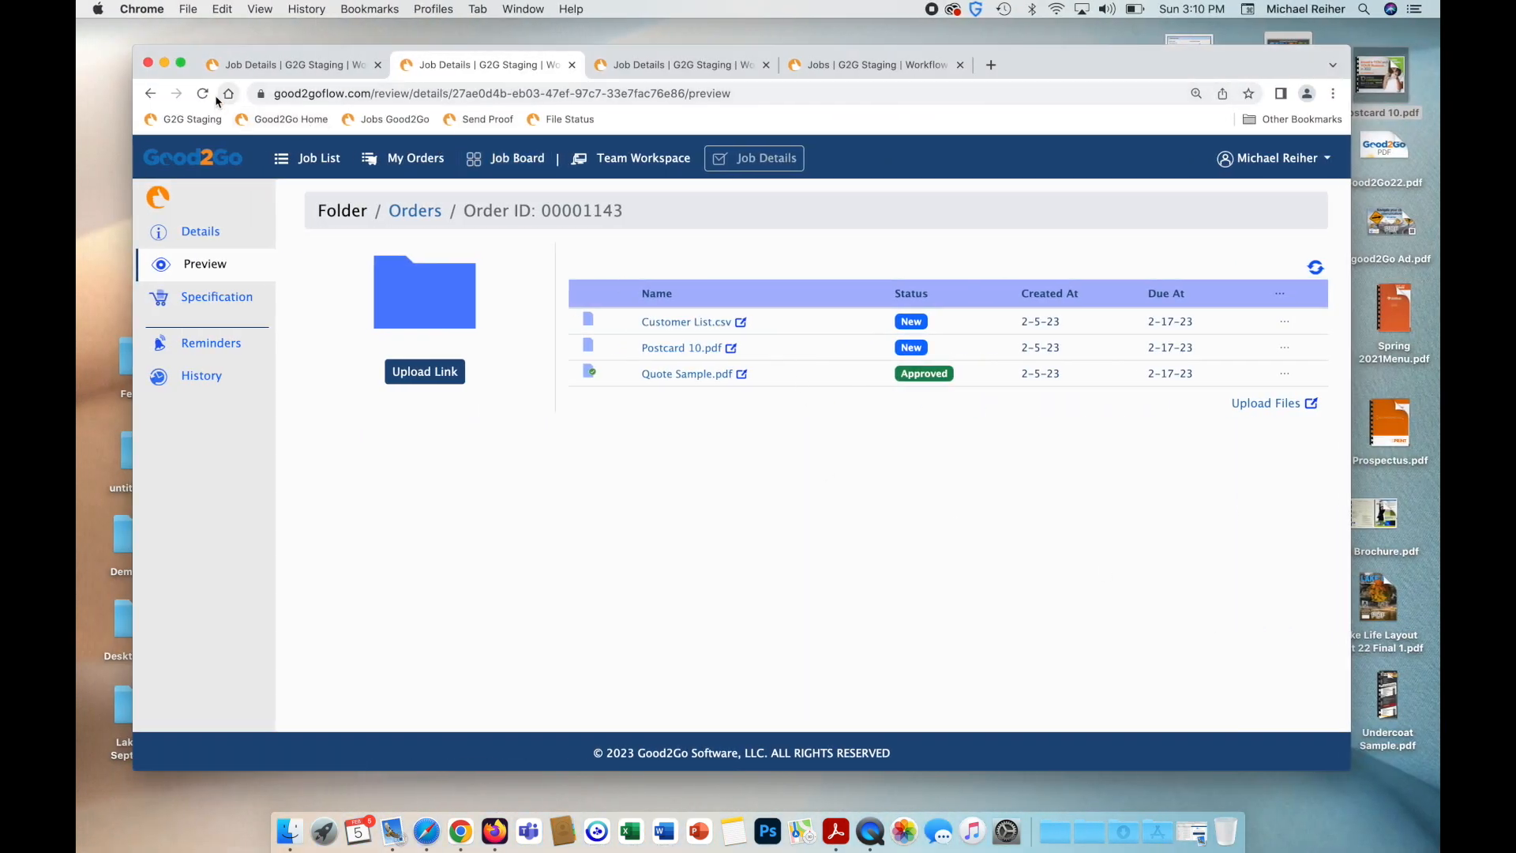
Refresh the order and view the Team Workspace status list showing Postcard 10.pdf as Change requested.
left_click(414, 210)
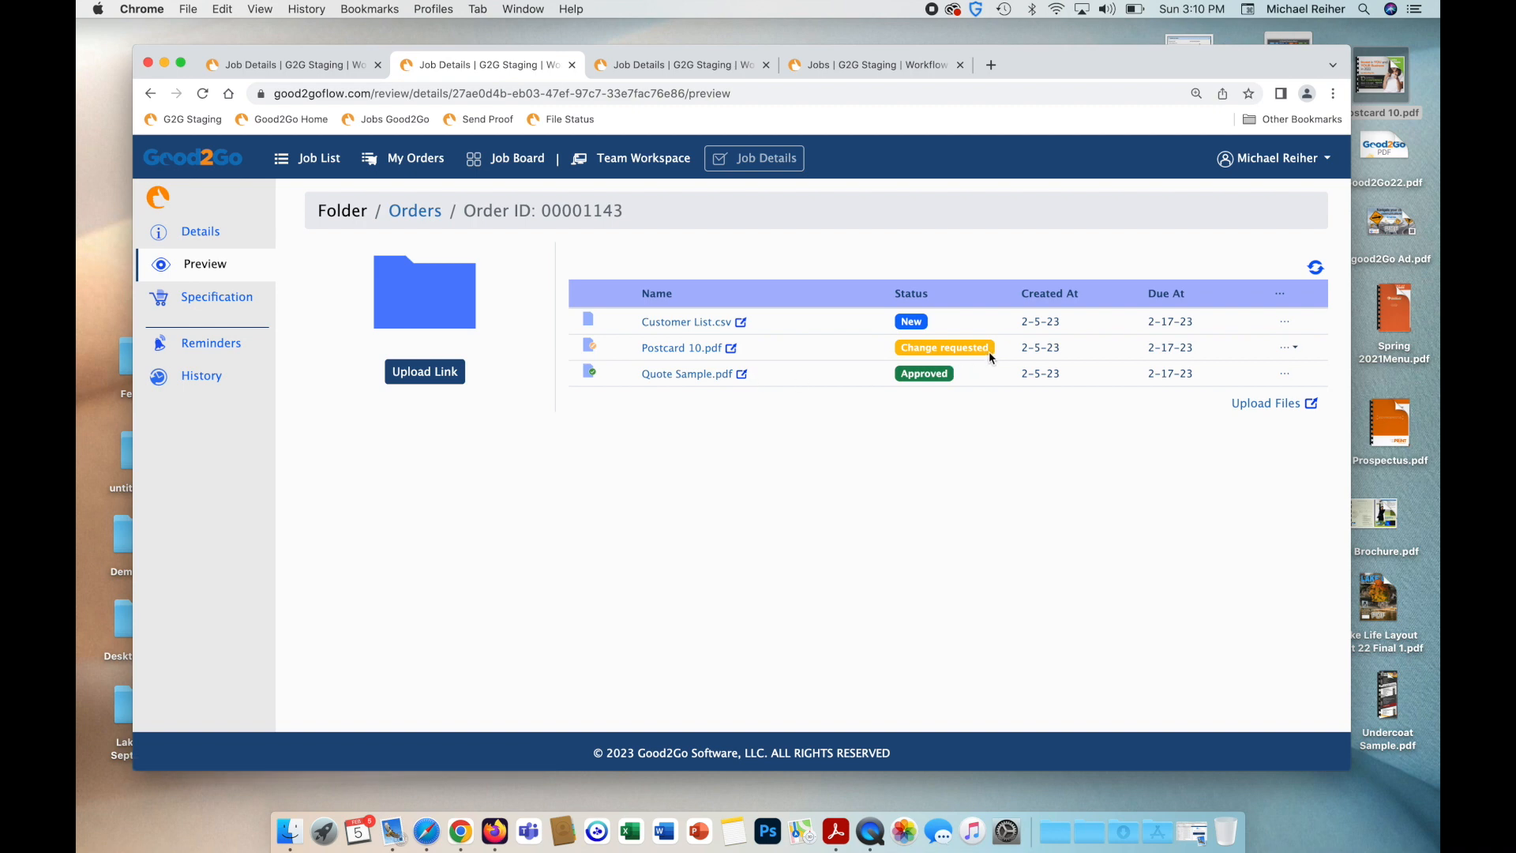
left_click(643, 172)
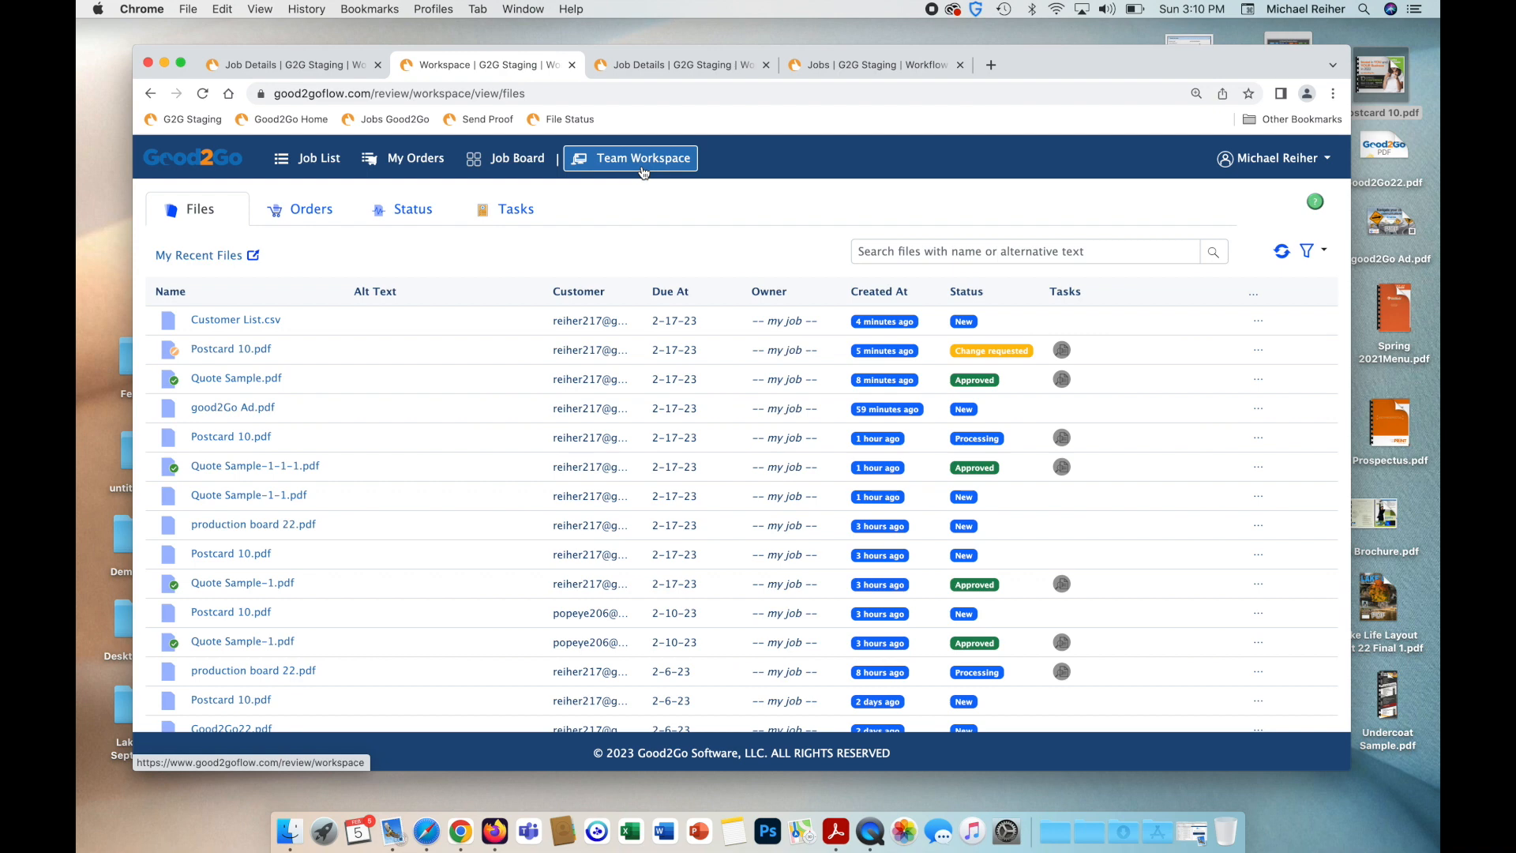
left_click(413, 208)
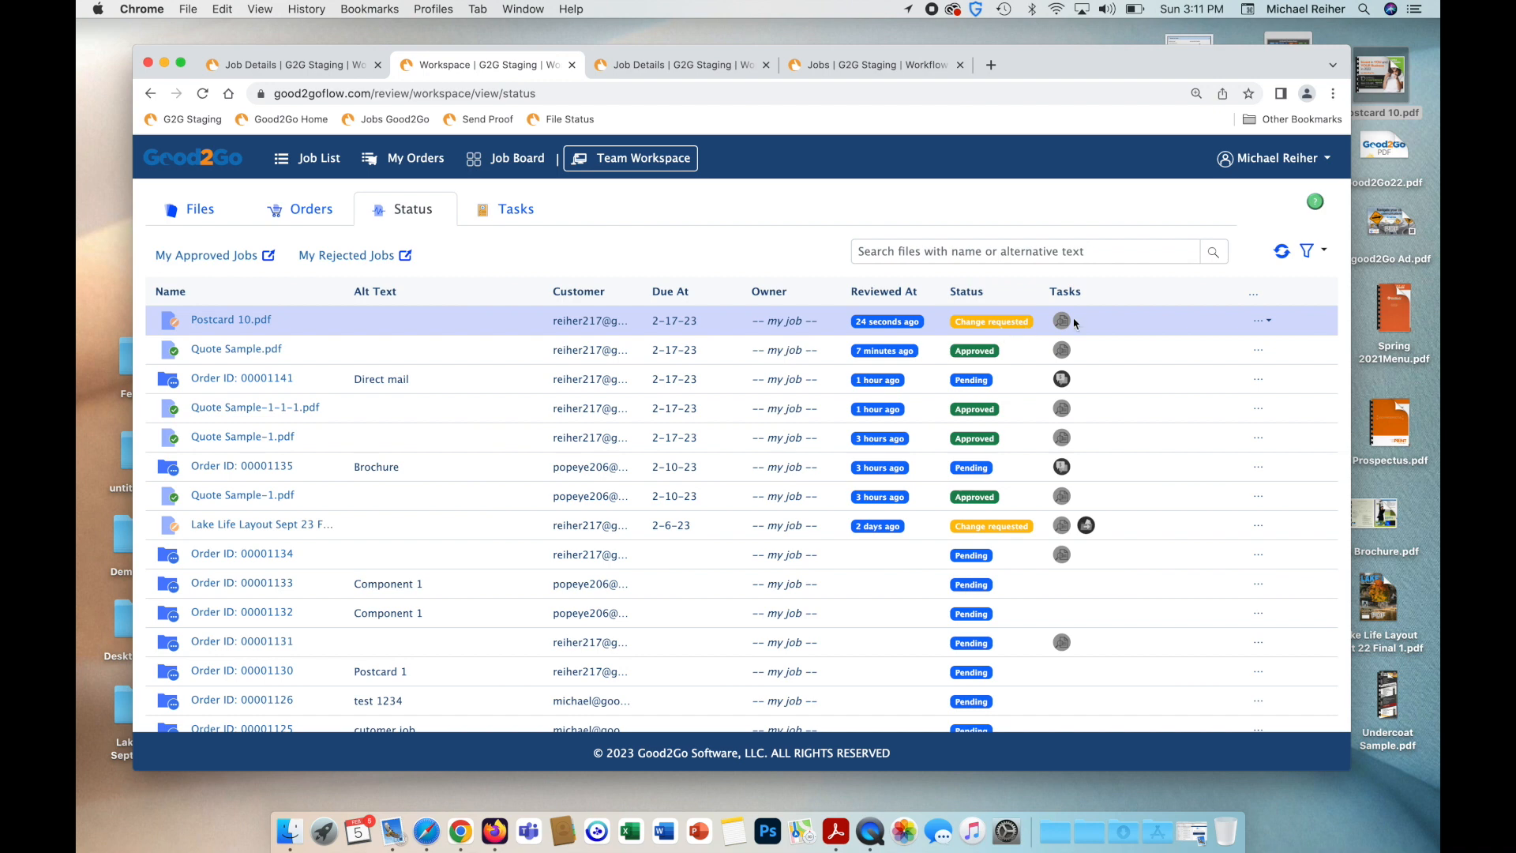
left_click(1266, 322)
left_click(1267, 322)
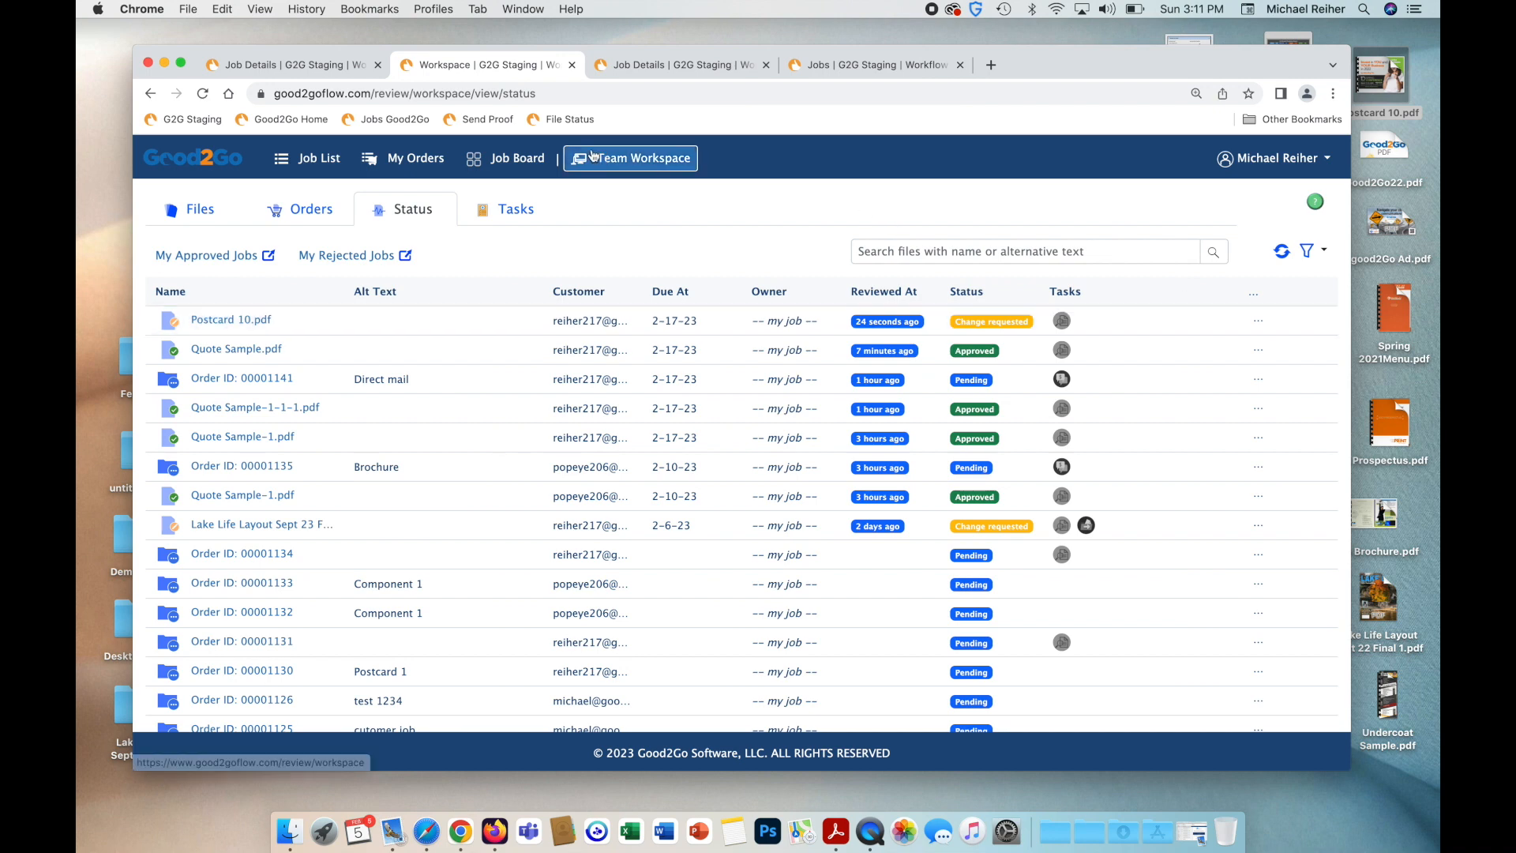
Open order 00001143 from My Orders and show its file list.
left_click(385, 173)
left_click(263, 313)
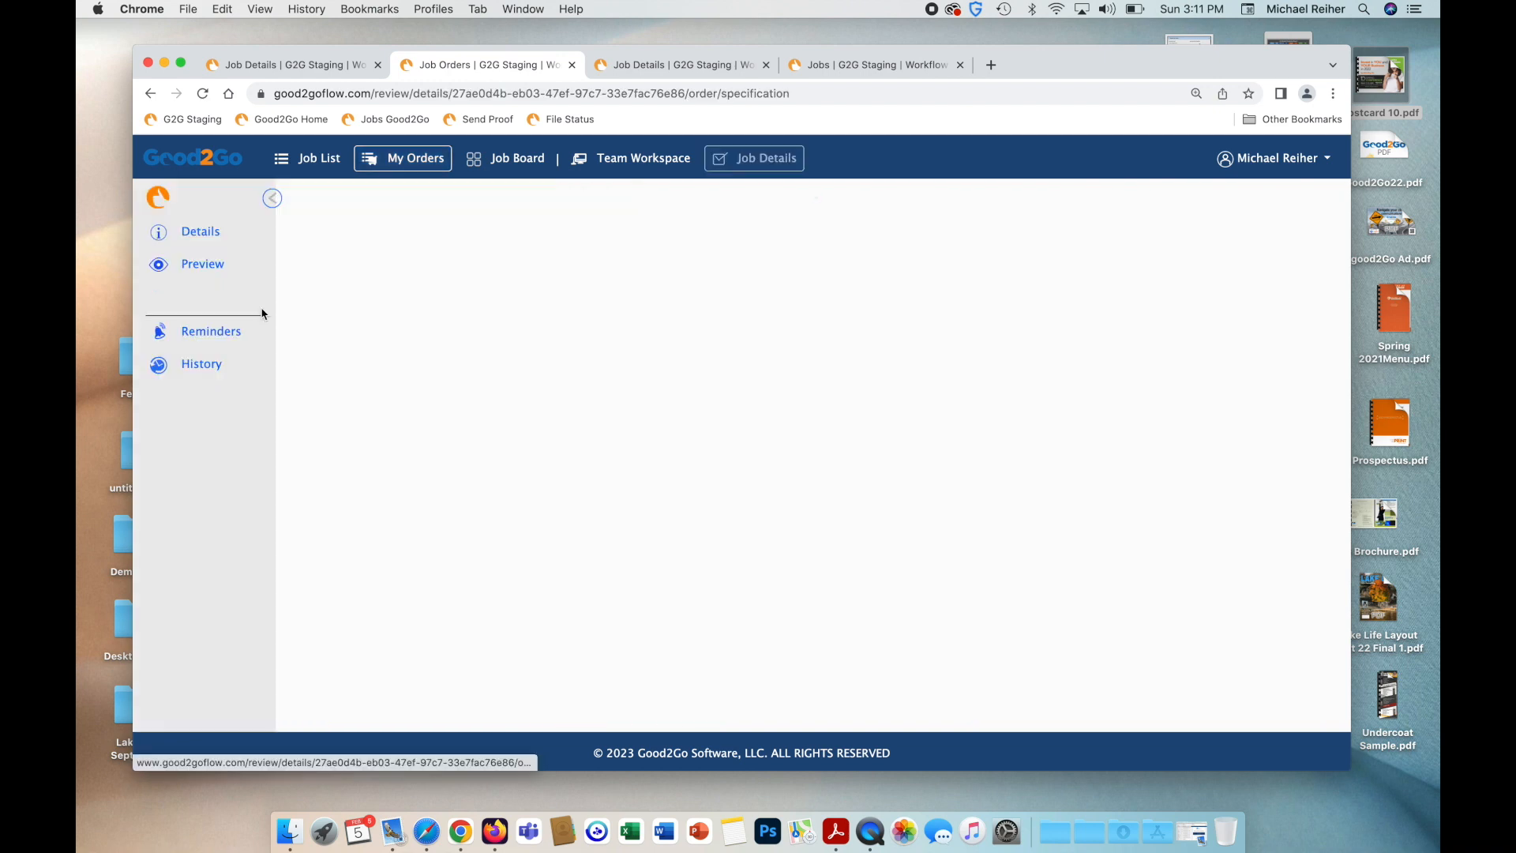
left_click(205, 268)
Assign Postcard 10.pdf to a team member with the comment 'please change the date to 2023'.
left_click(1293, 353)
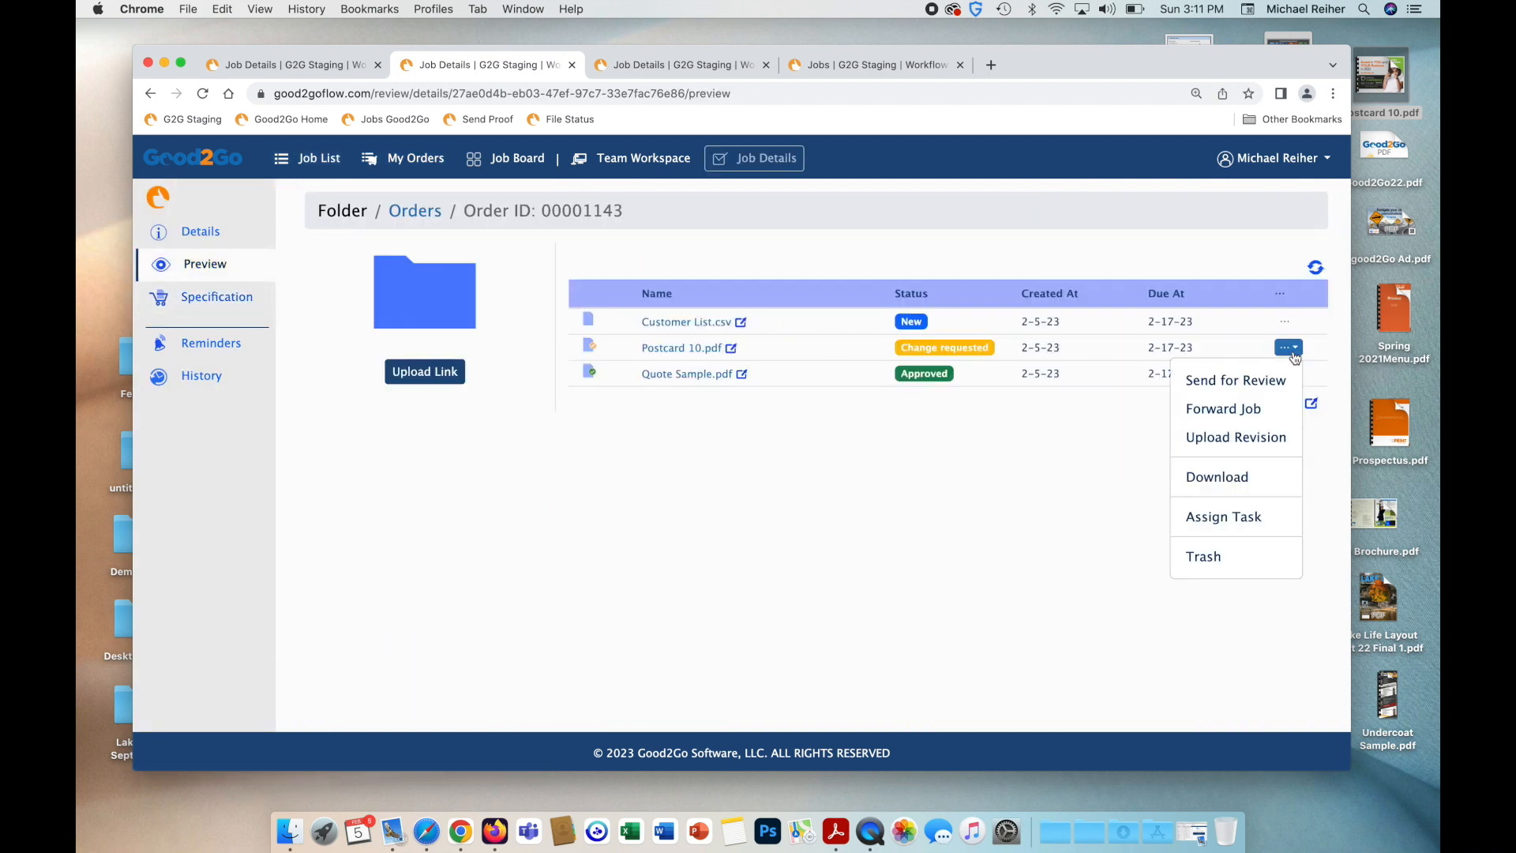
left_click(1250, 518)
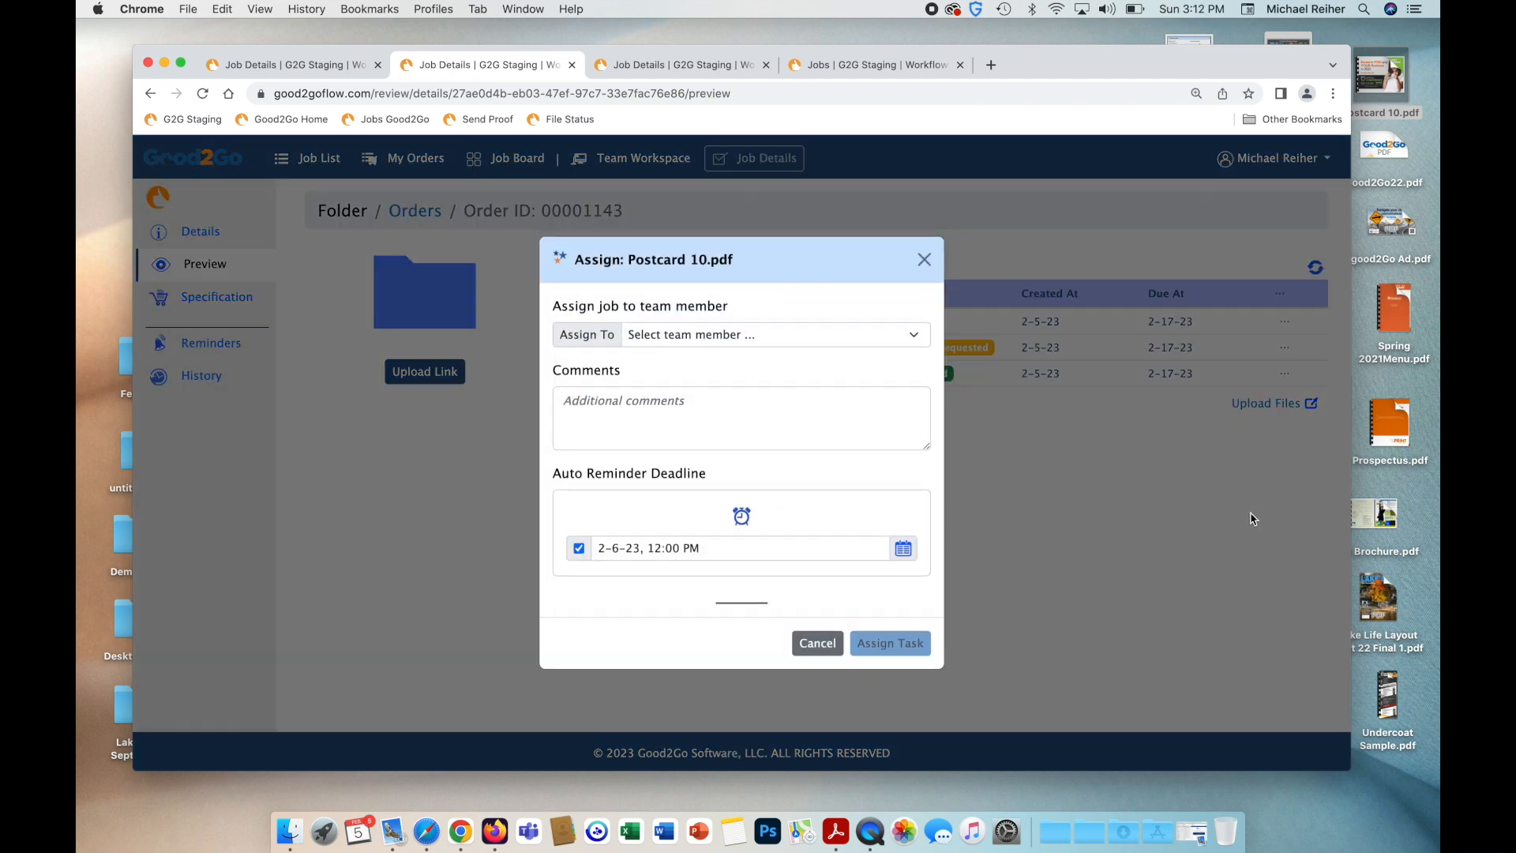
left_click(727, 416)
type("pleaserchange the date to 2023")
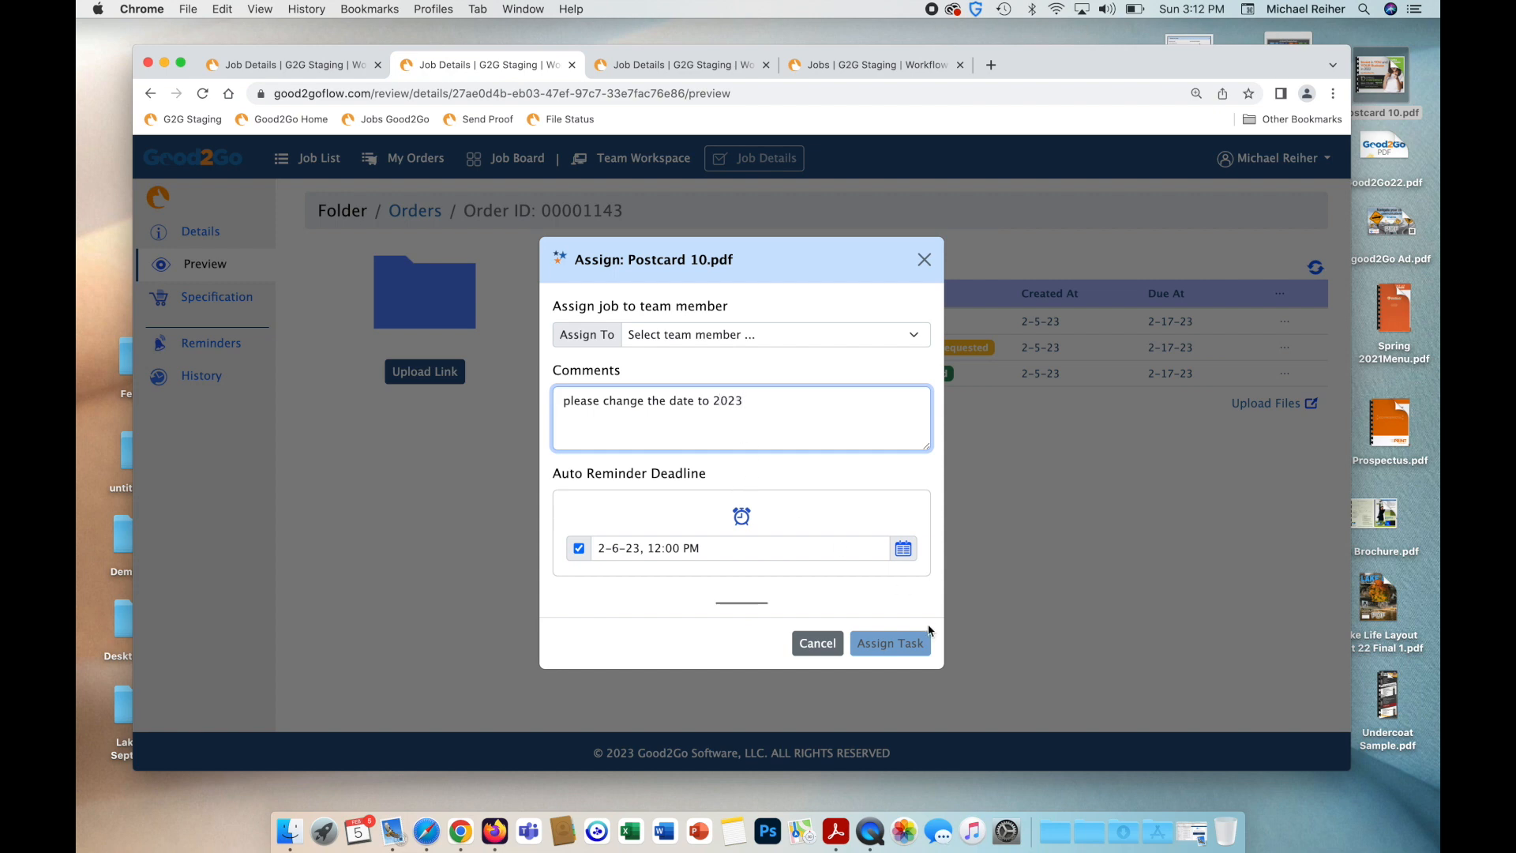
left_click(791, 338)
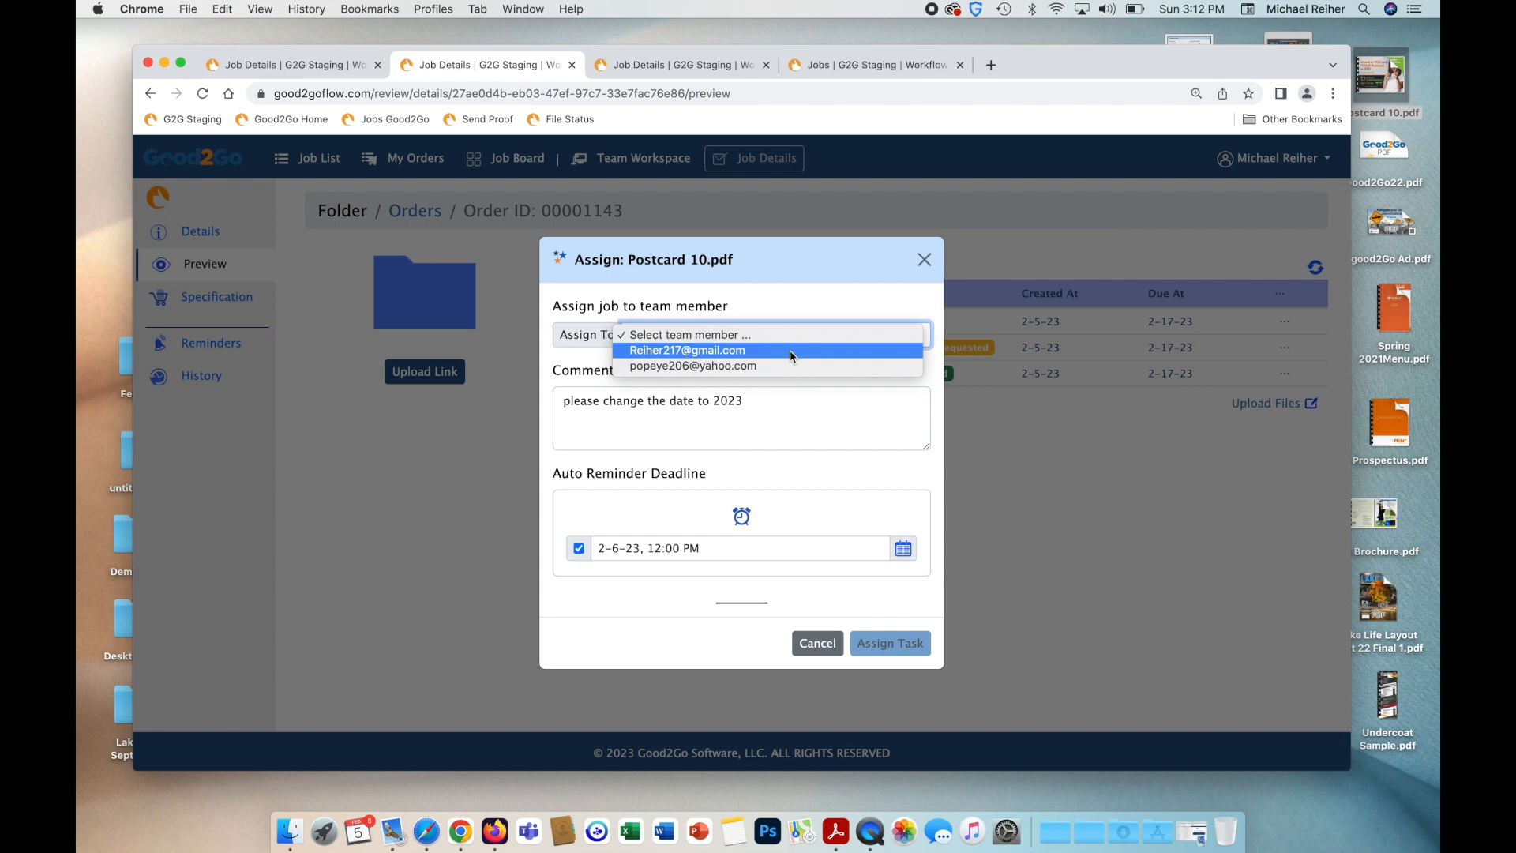
left_click(822, 679)
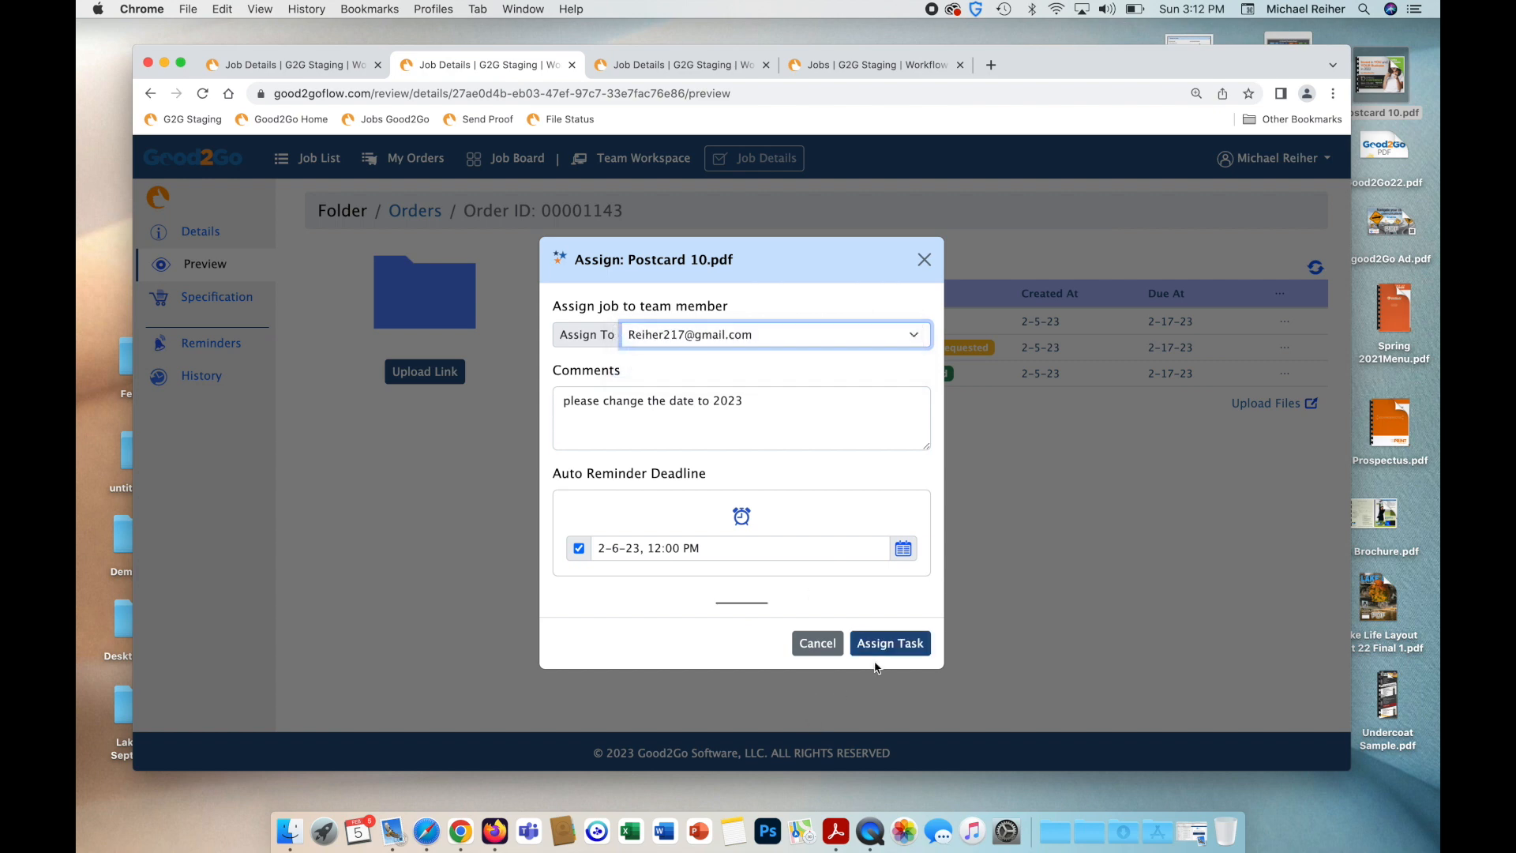
left_click(890, 642)
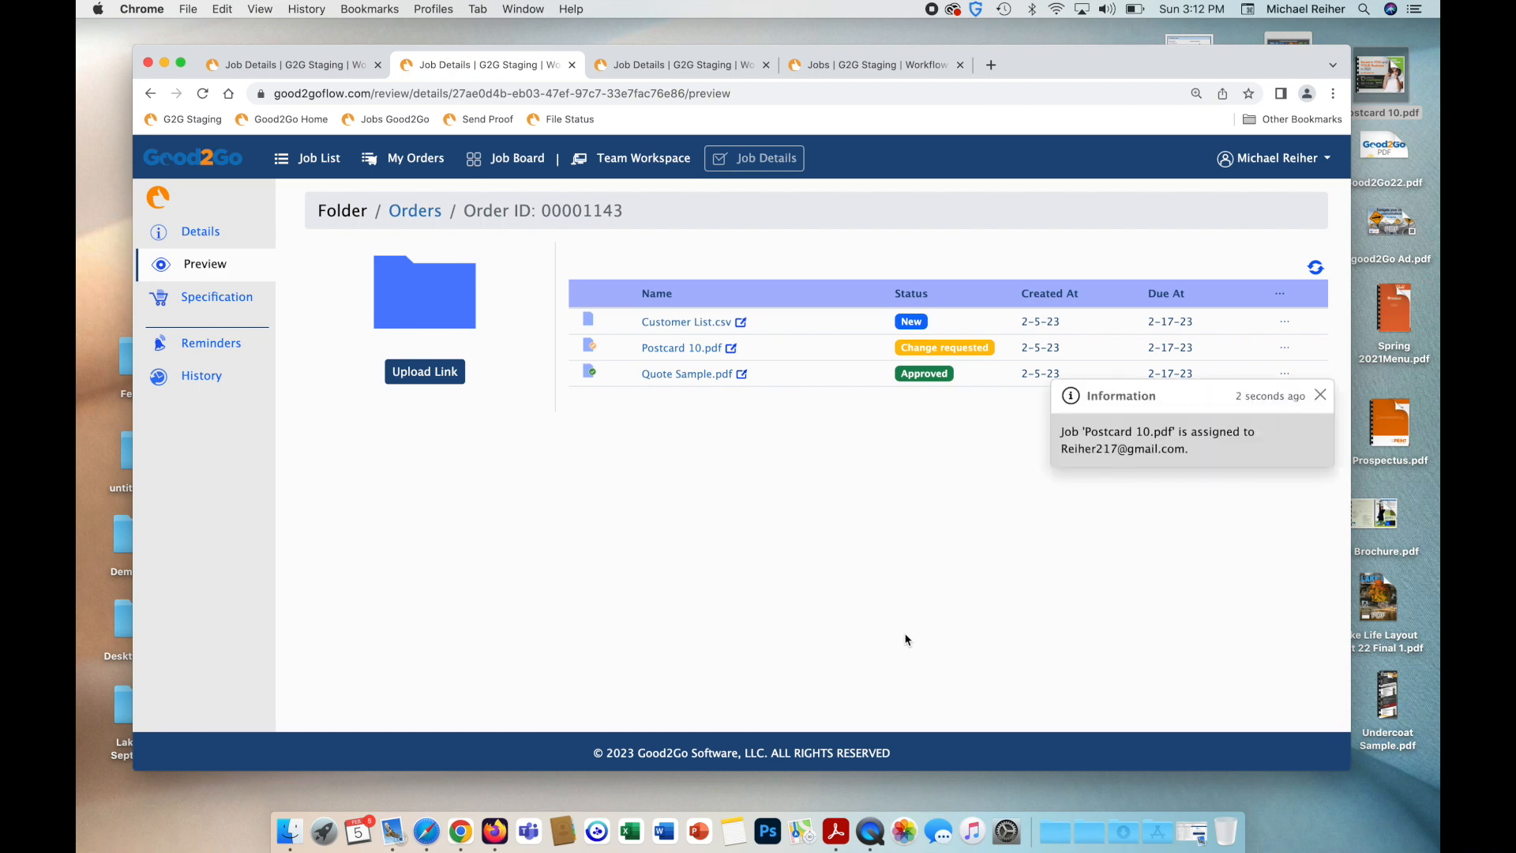
Check Postcard 10.pdf's event history in a new tab, then return to the order's file list.
left_click(683, 355)
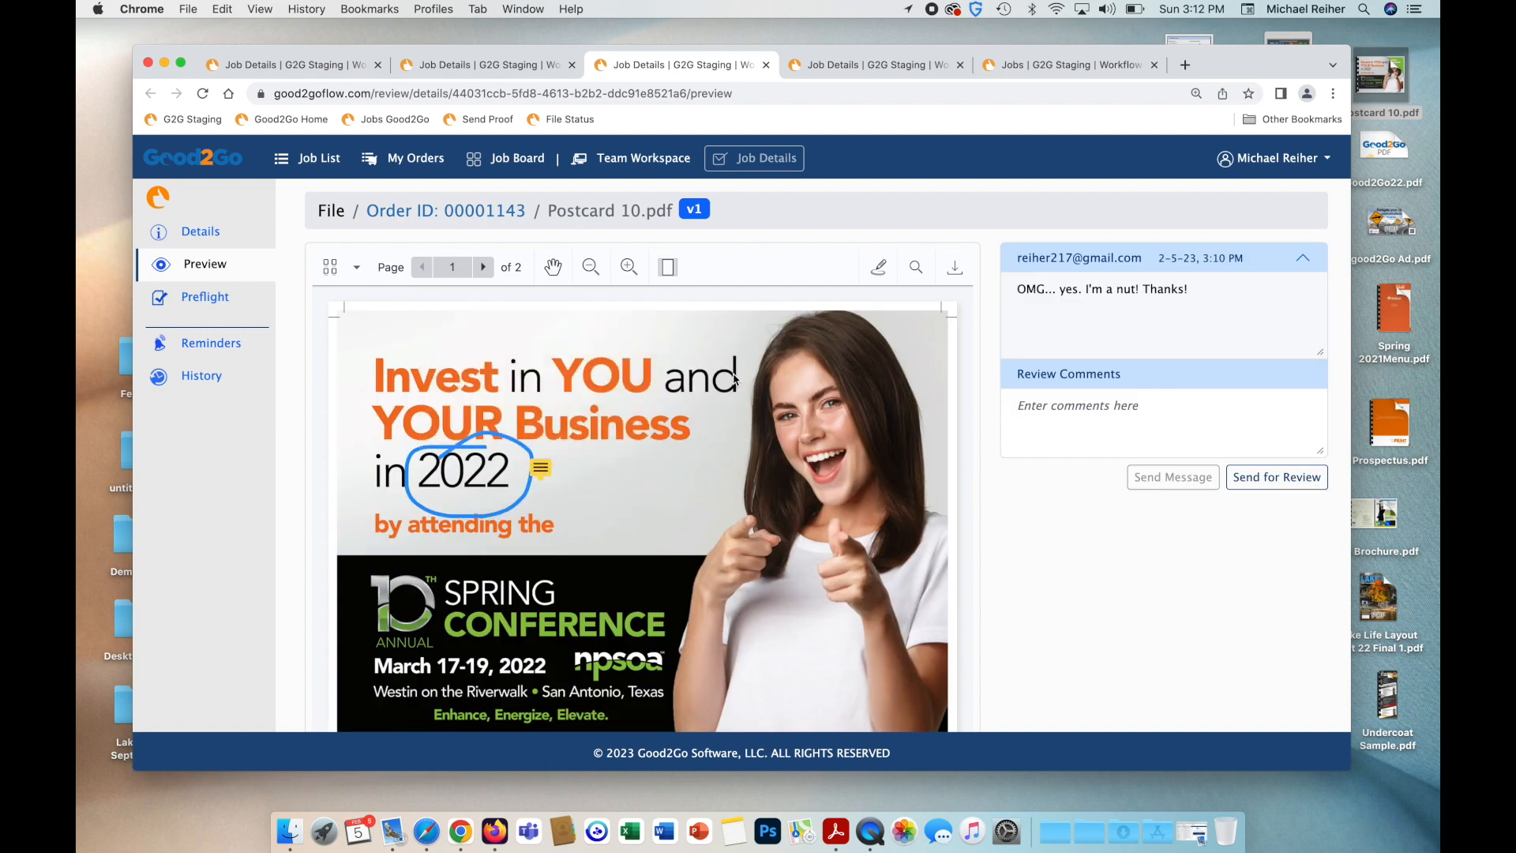
left_click(207, 379)
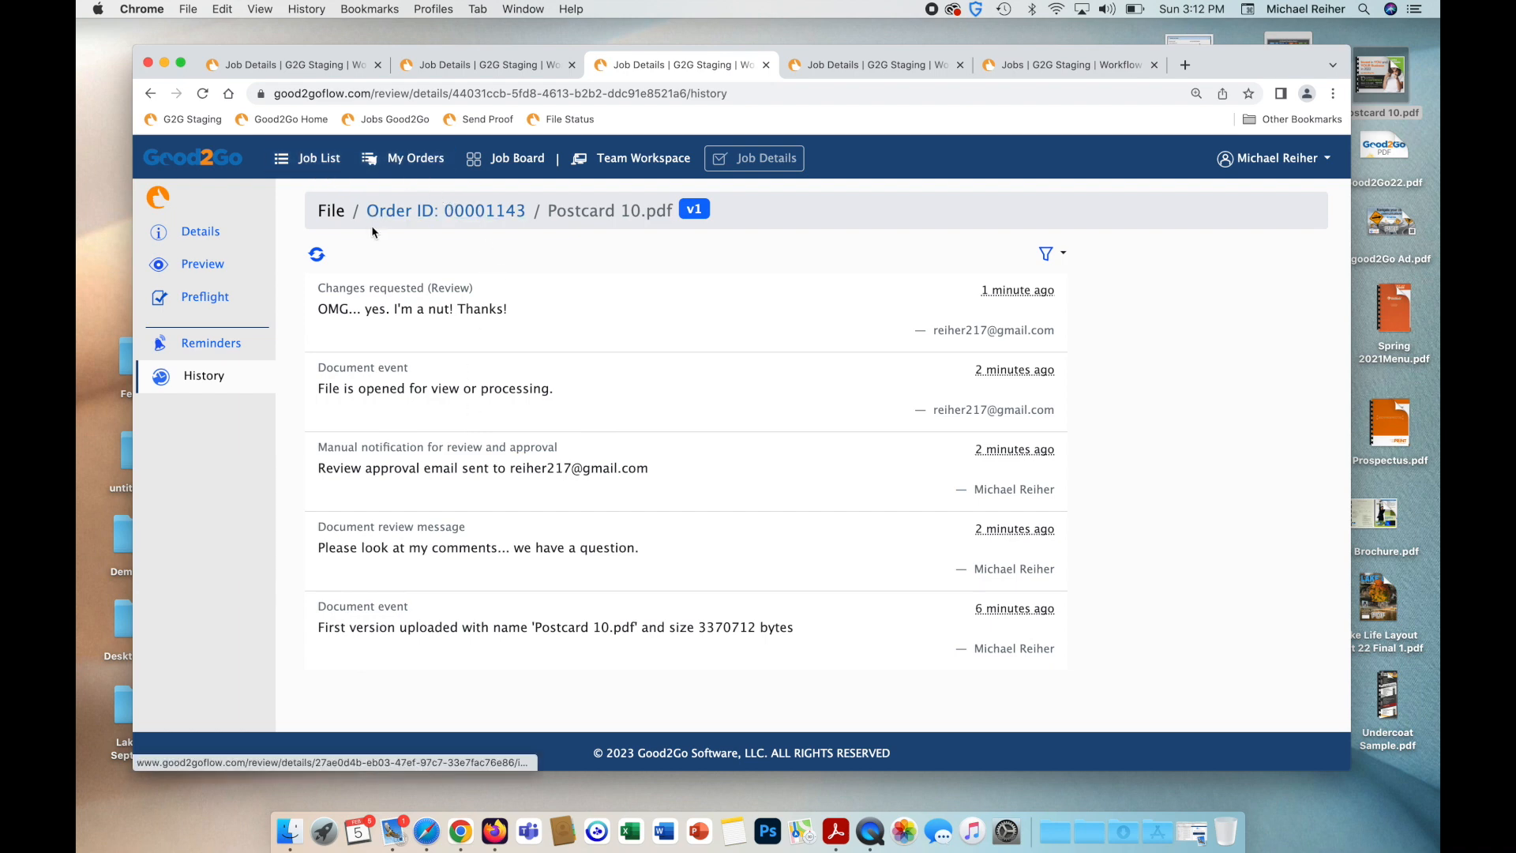
left_click(520, 68)
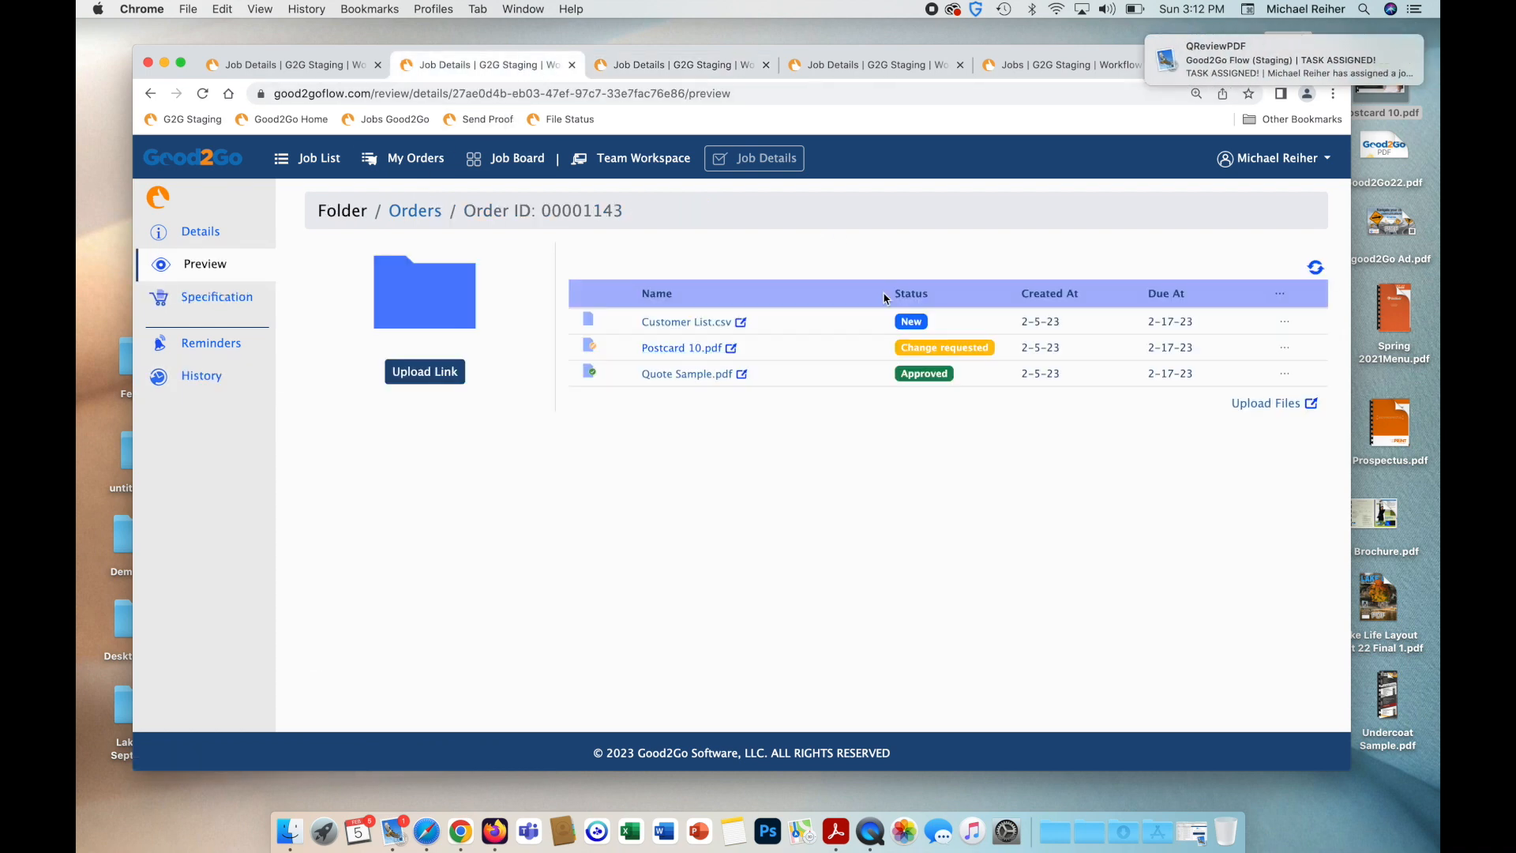
Upload the revised Postcard 10.pdf from the desktop as version 2 of the file.
left_click(1276, 354)
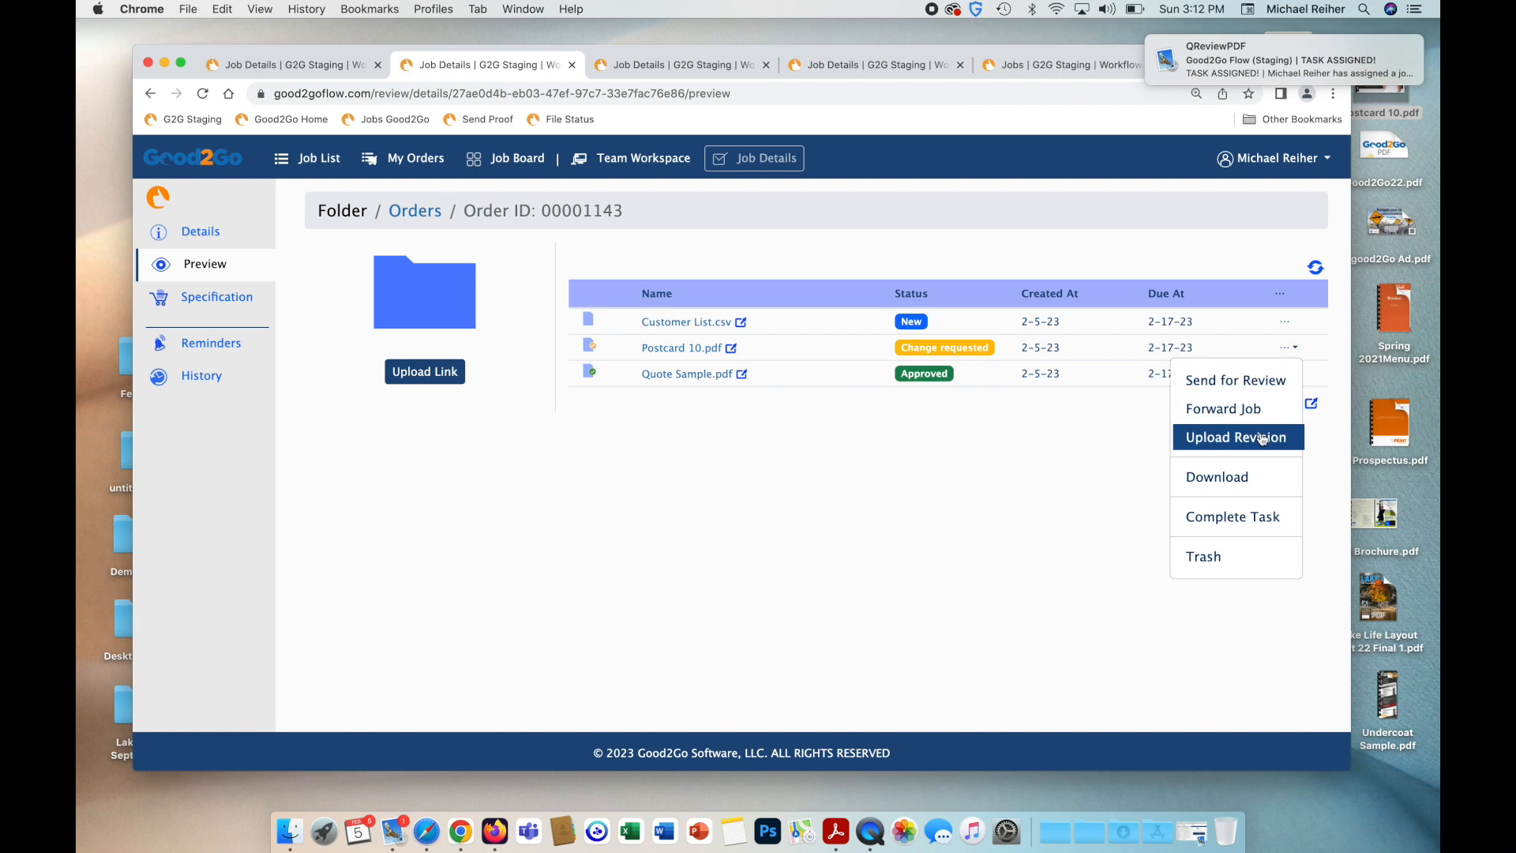
left_click(1222, 433)
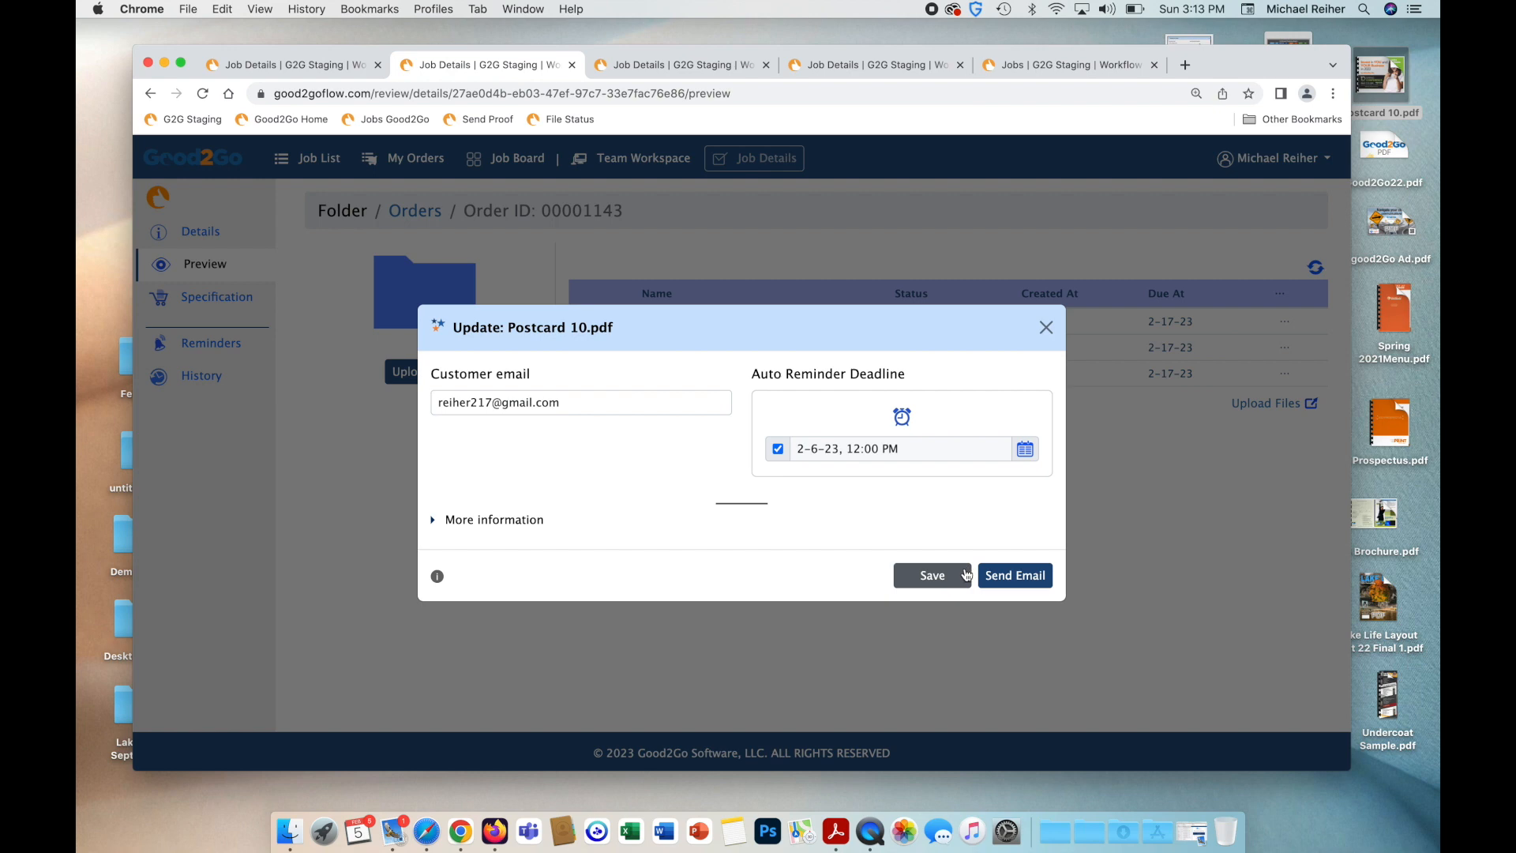
left_click(434, 520)
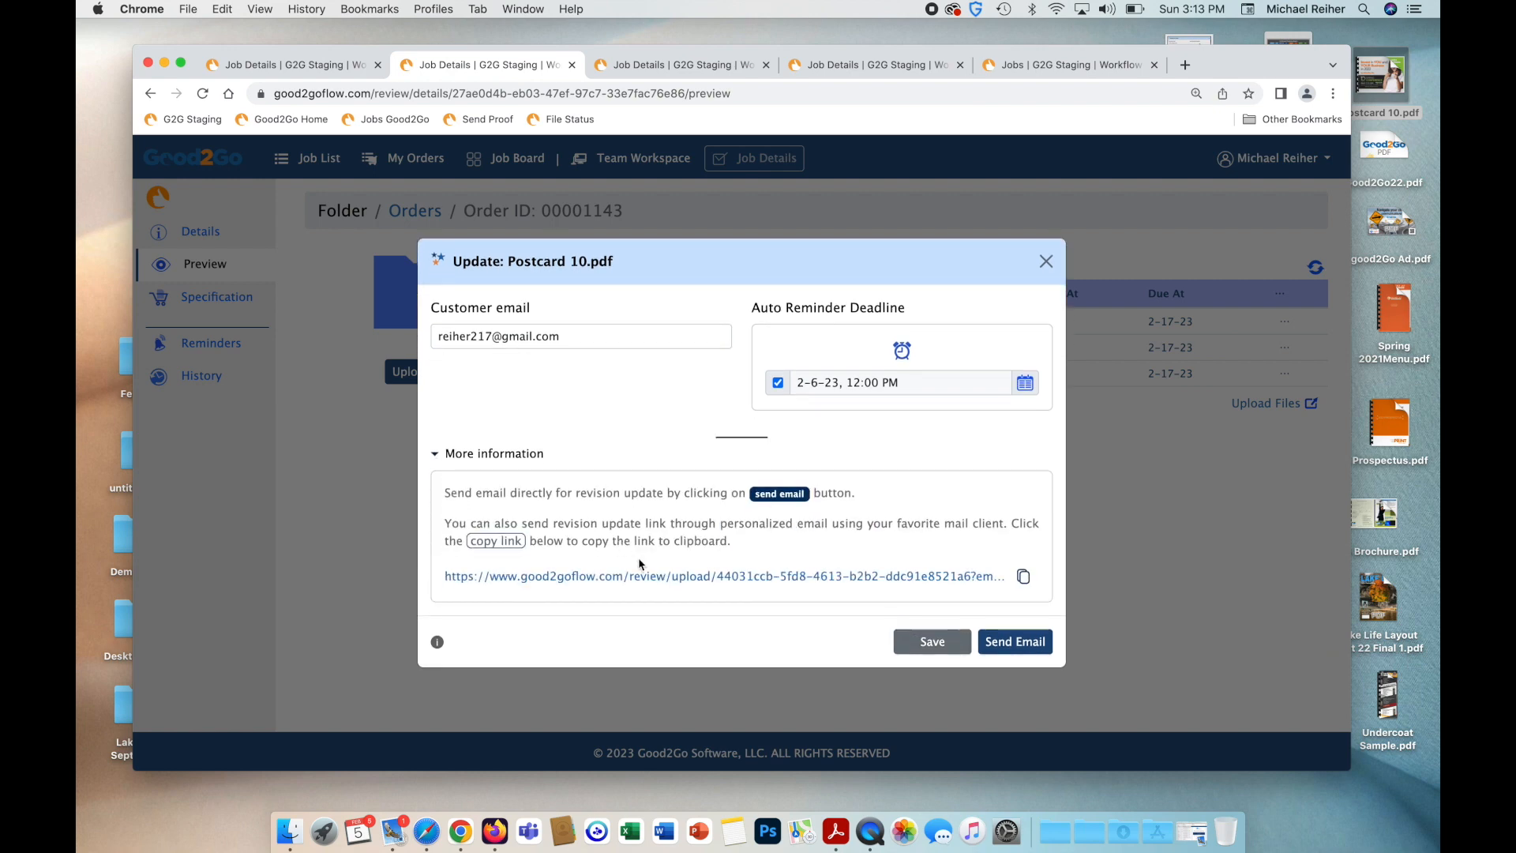
left_click(640, 577)
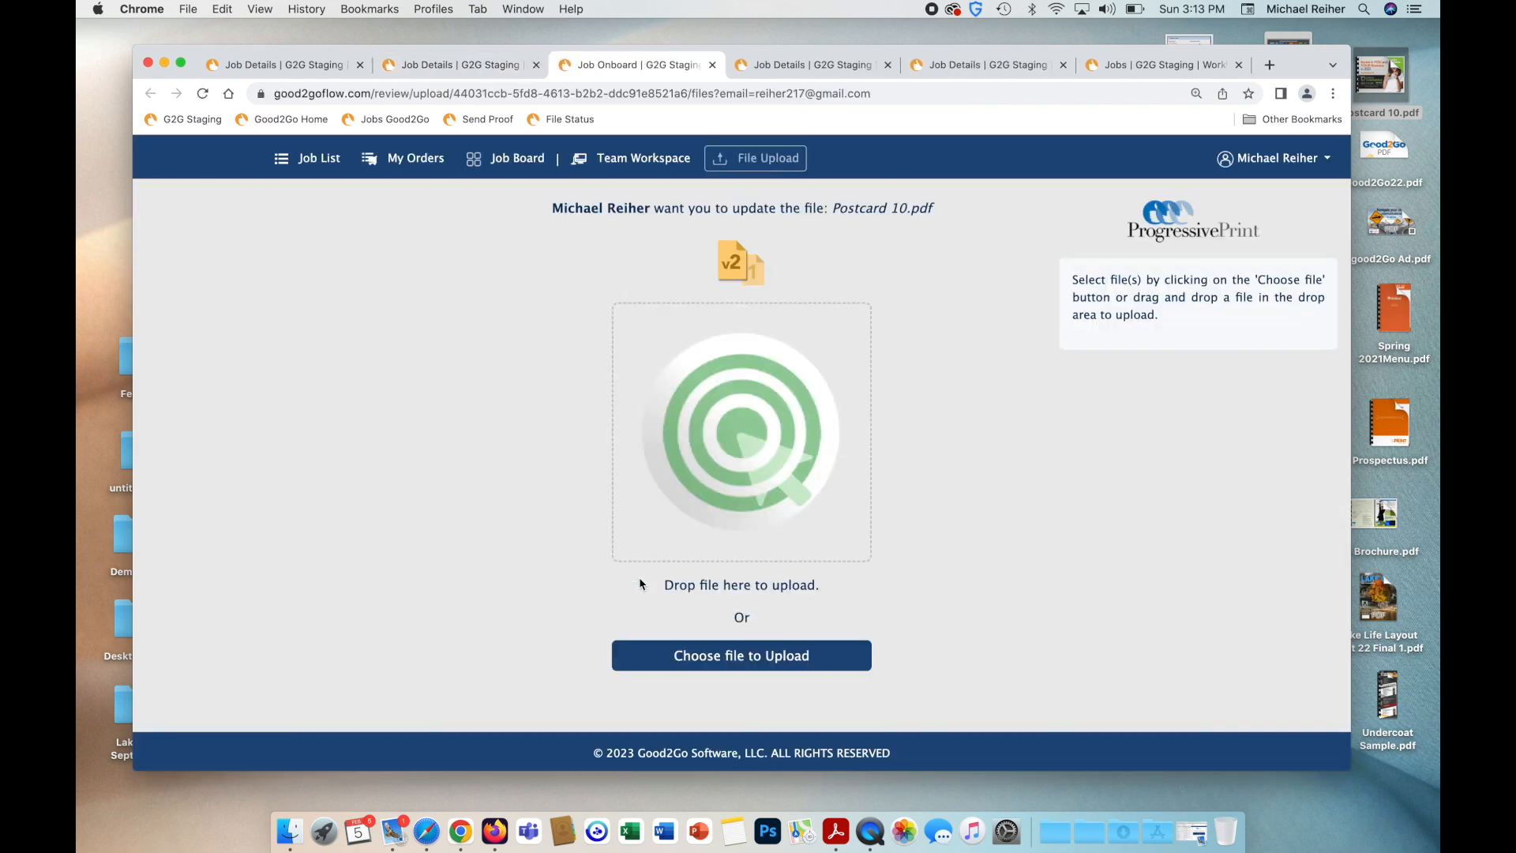
left_click_drag(1288, 56, 1133, 62)
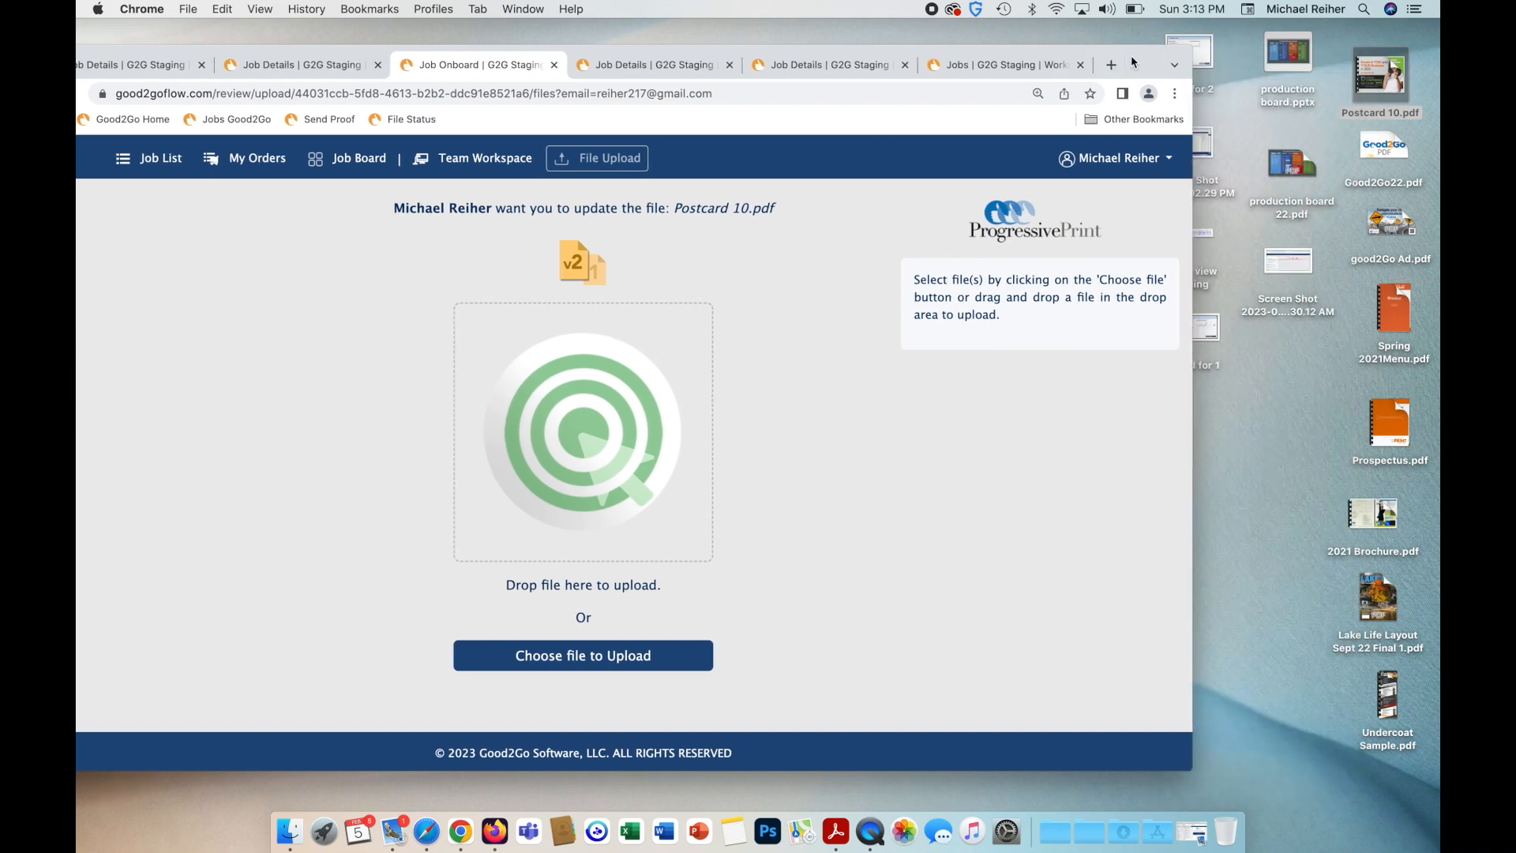
left_click(1382, 83)
left_click_drag(1383, 82, 649, 439)
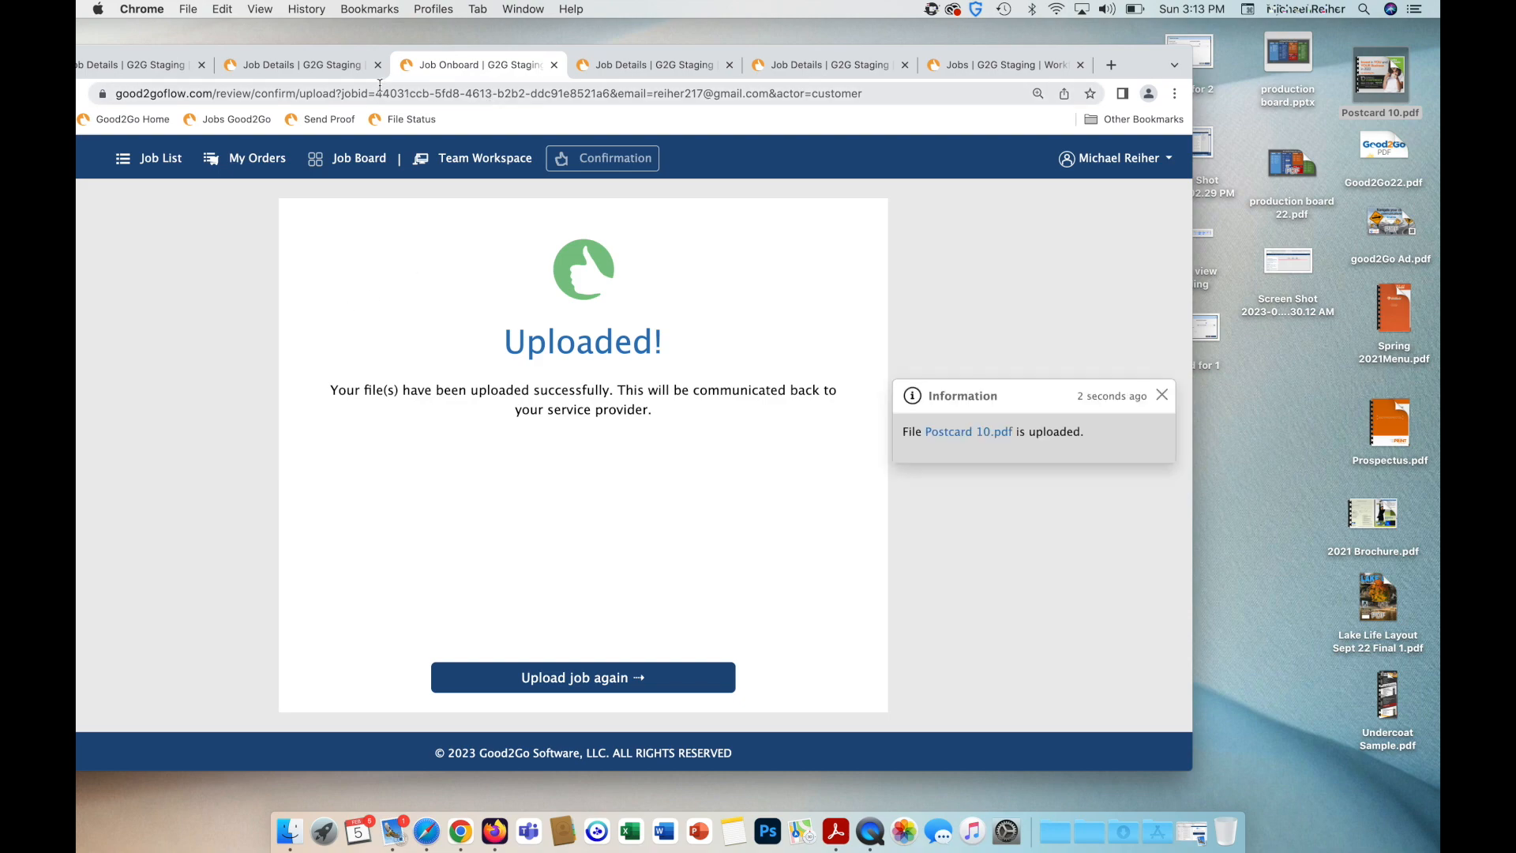
left_click(554, 65)
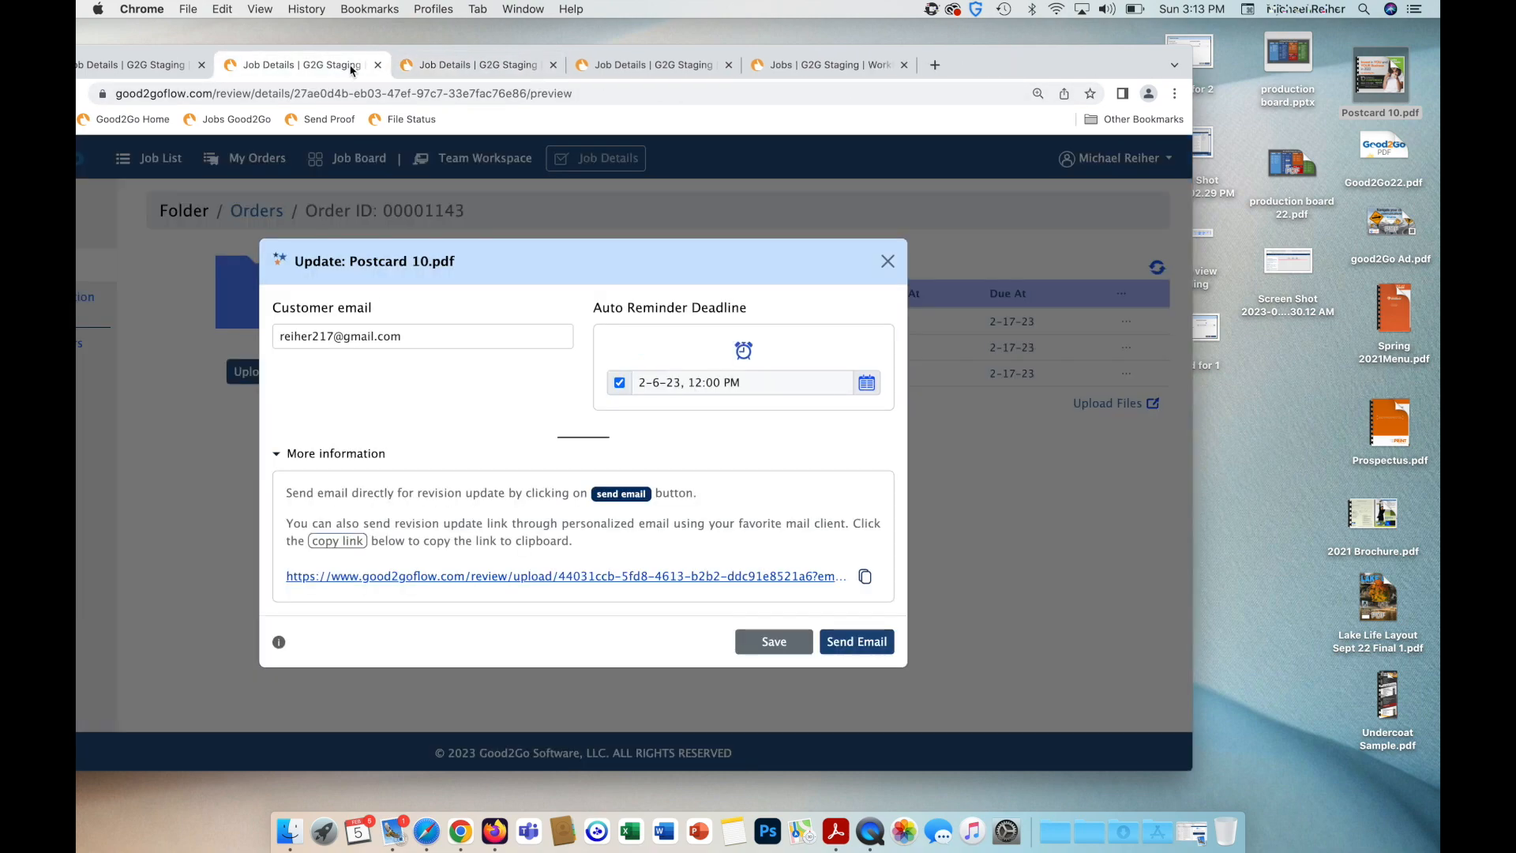
left_click(888, 261)
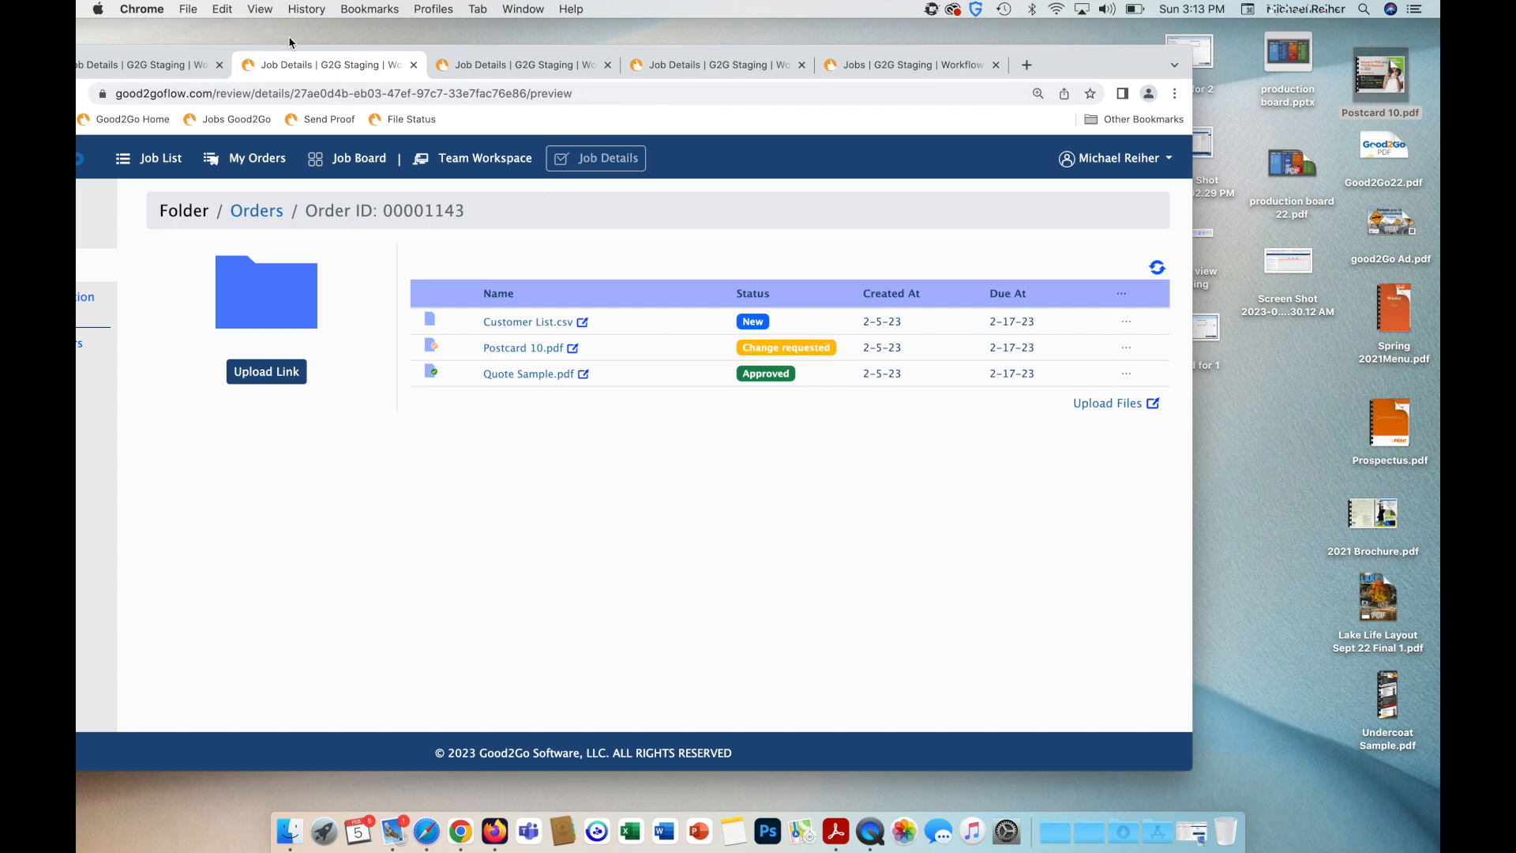
Restore the browser window and reload the order page so Postcard 10.pdf shows status New.
left_click(362, 35)
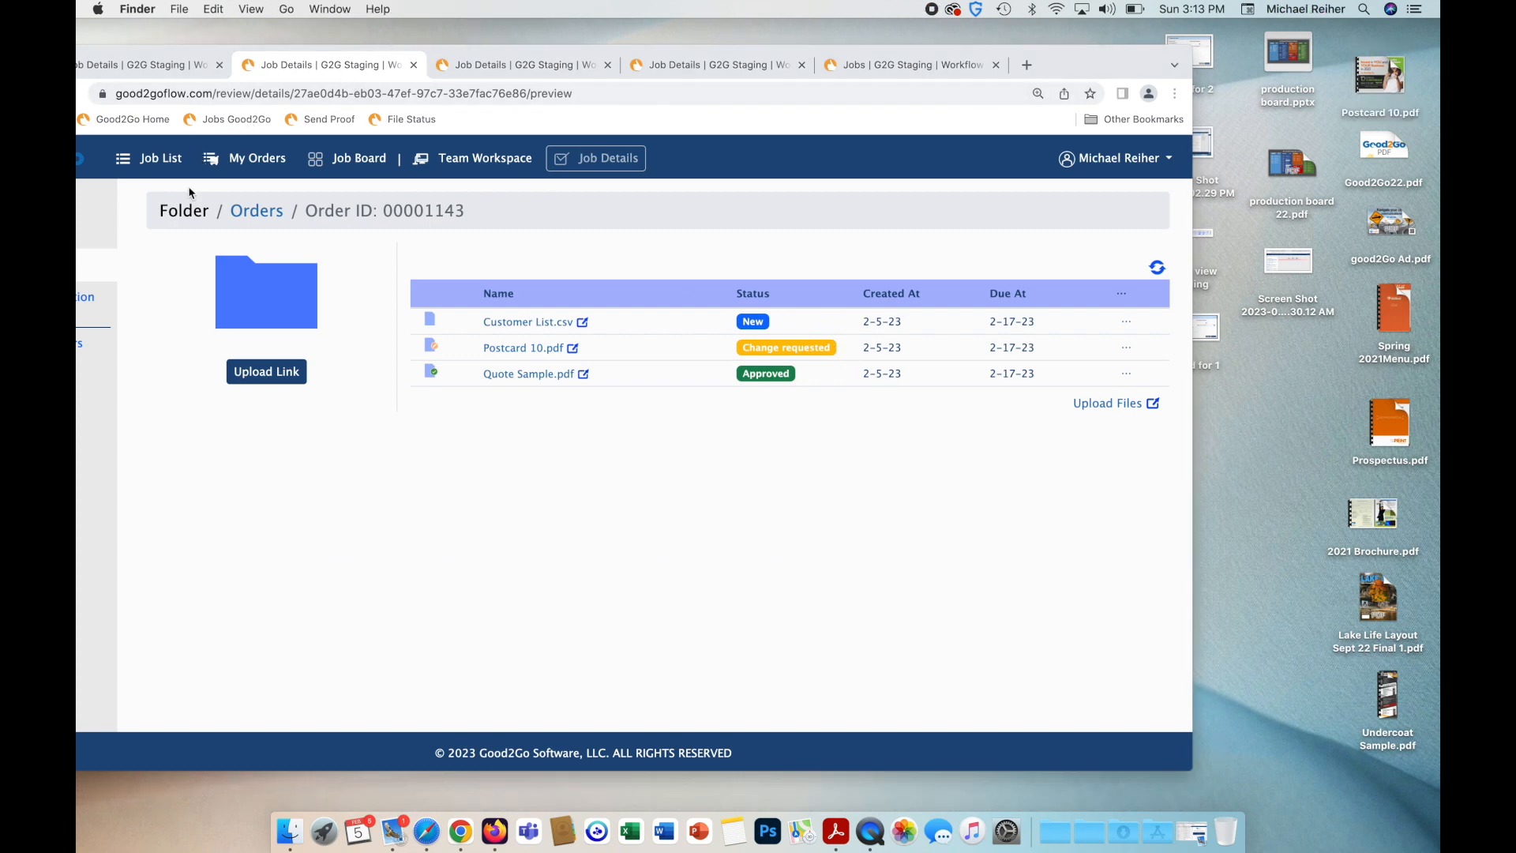
left_click_drag(219, 54, 353, 54)
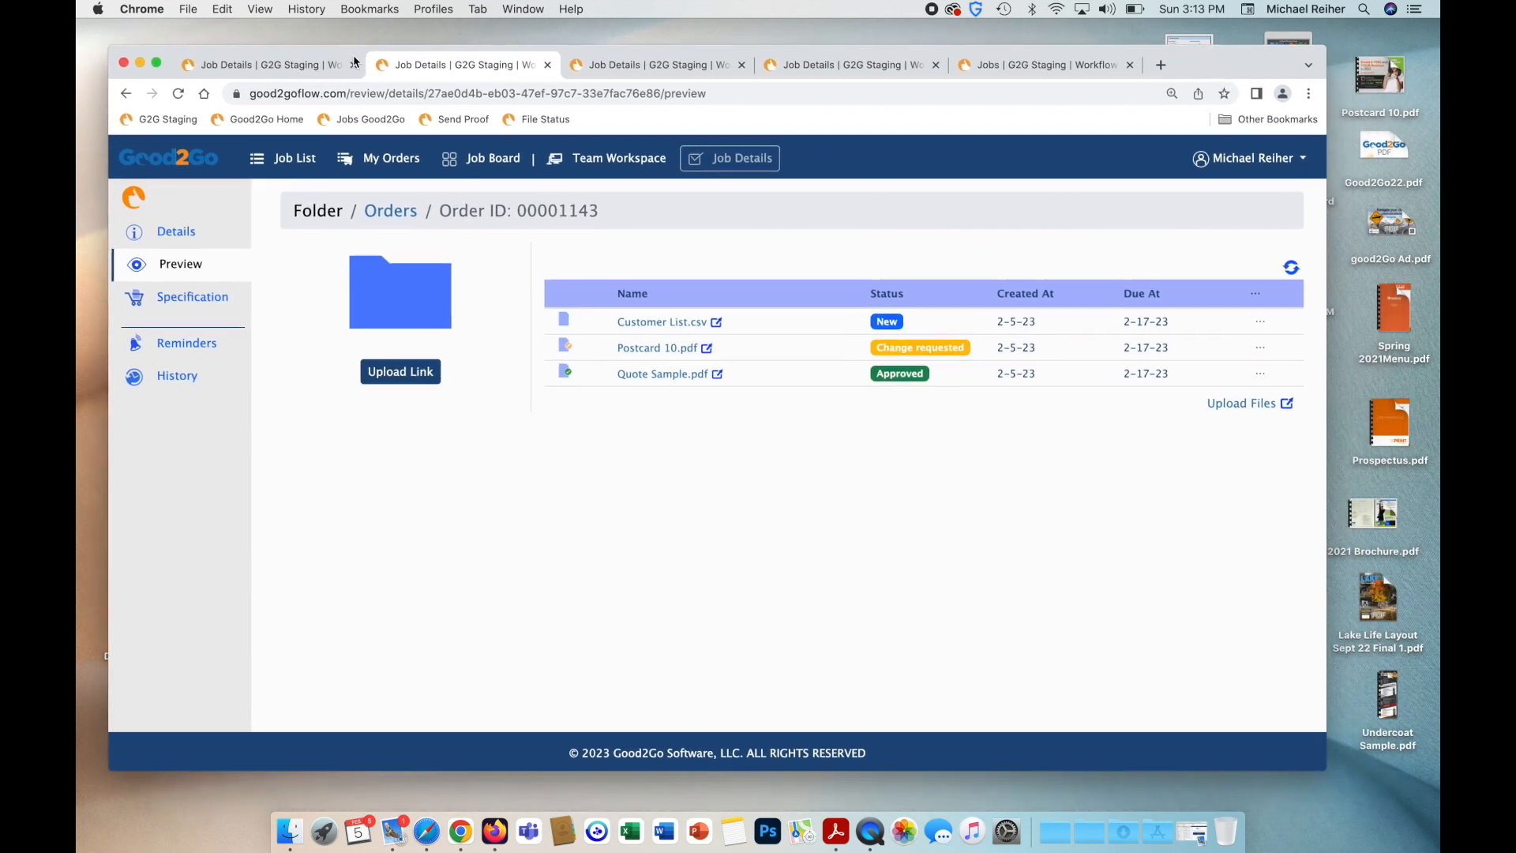
left_click(178, 94)
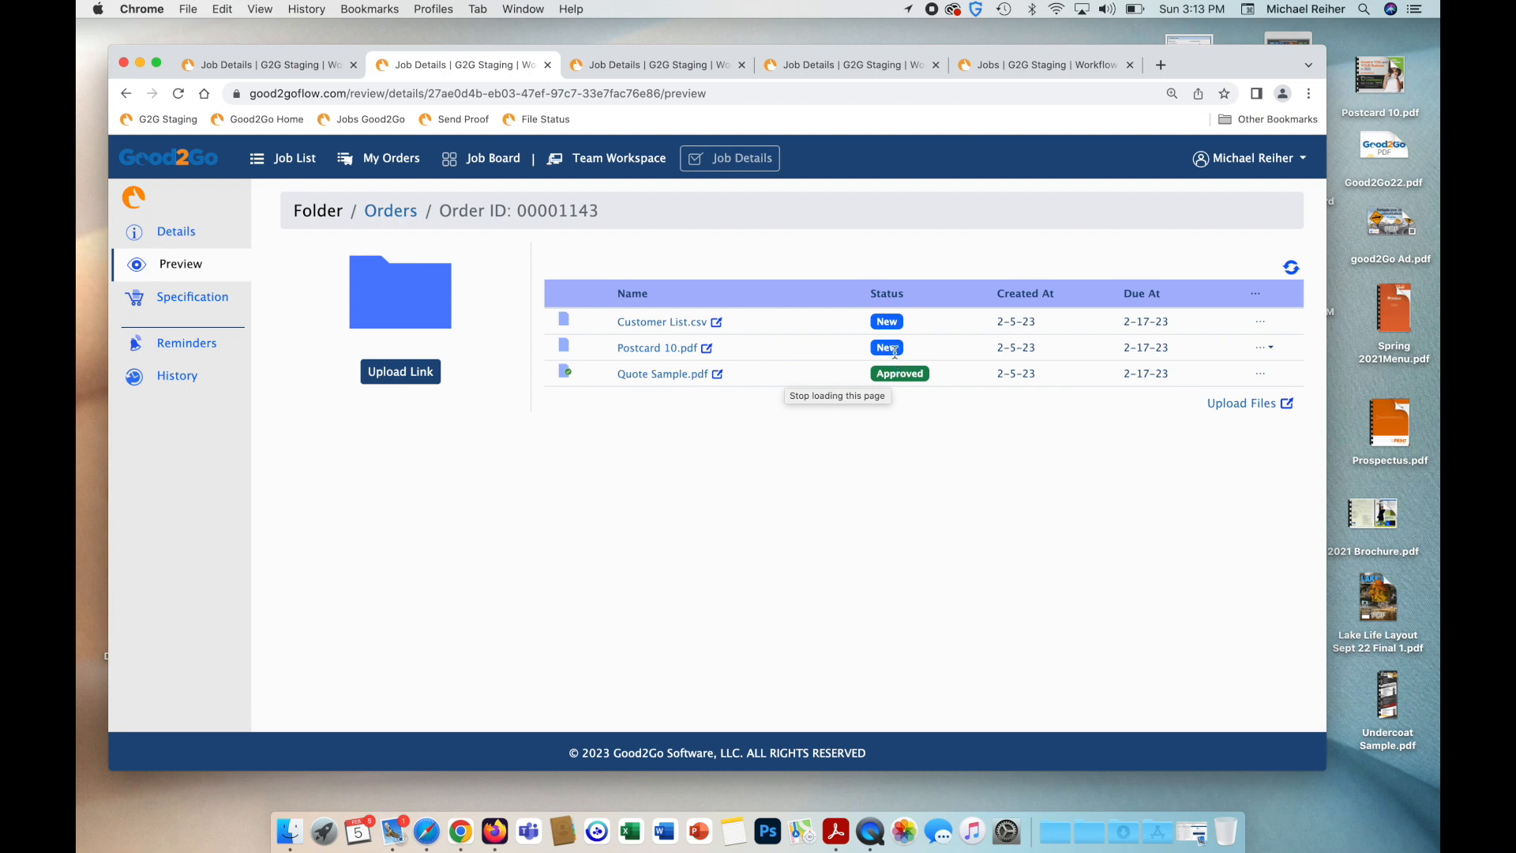
Email the revised Postcard 10.pdf to the customer for review and approval.
left_click(1262, 348)
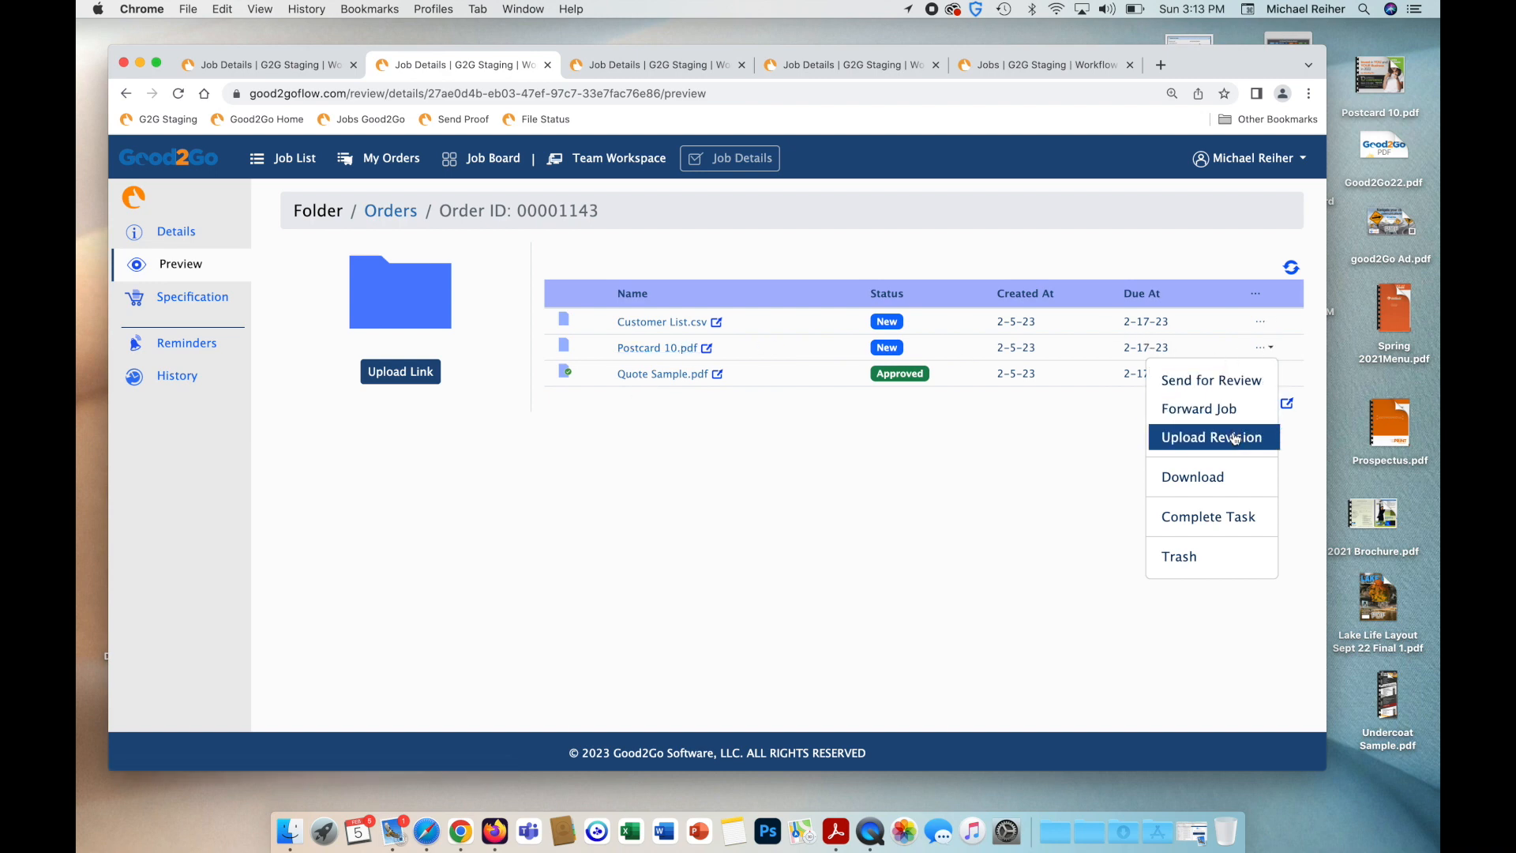
left_click(1236, 394)
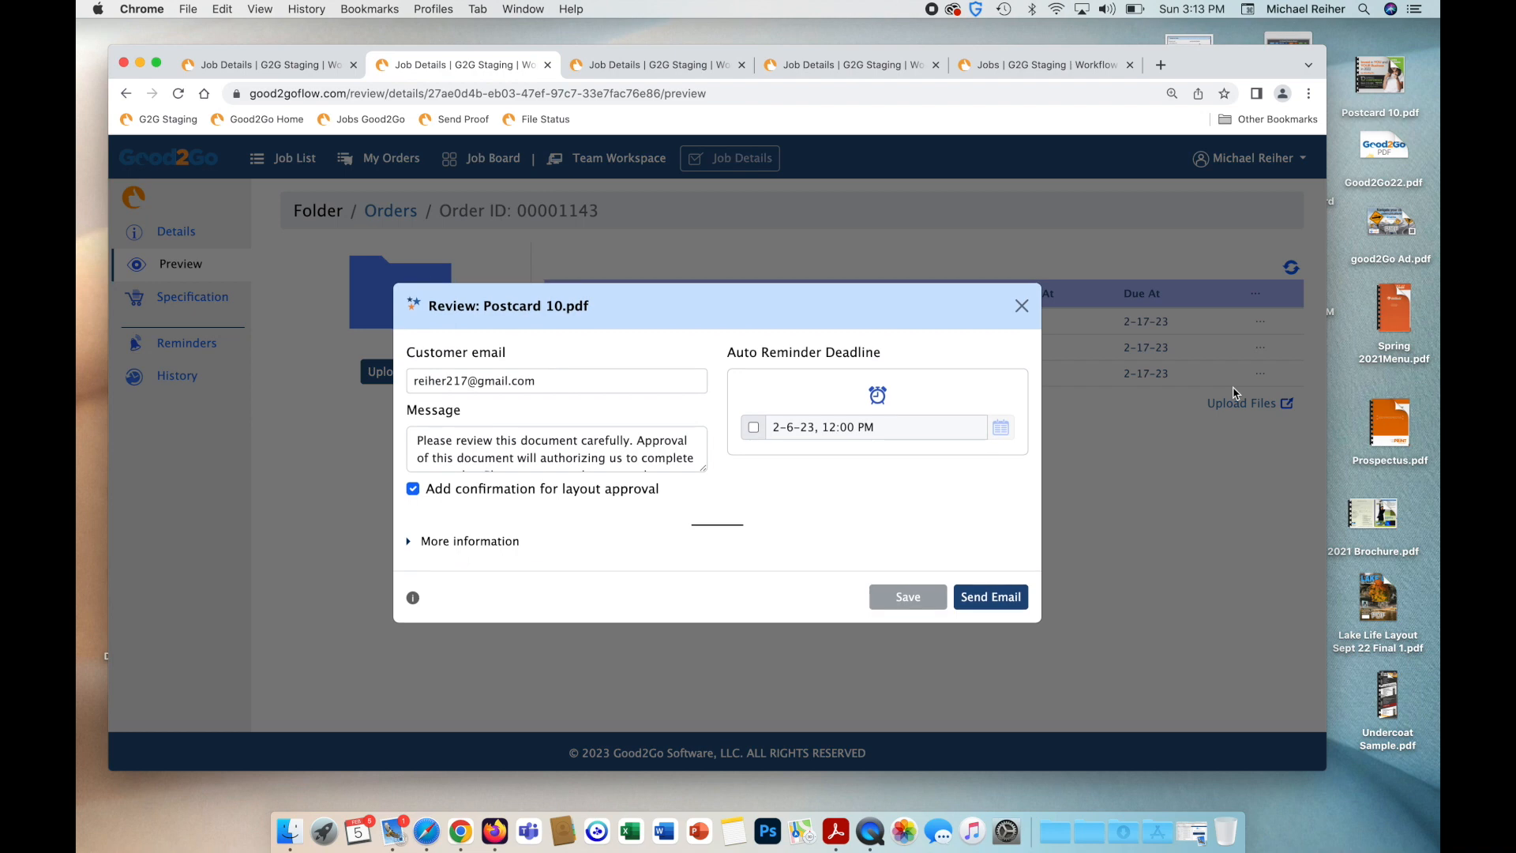
left_click_drag(702, 467, 705, 566)
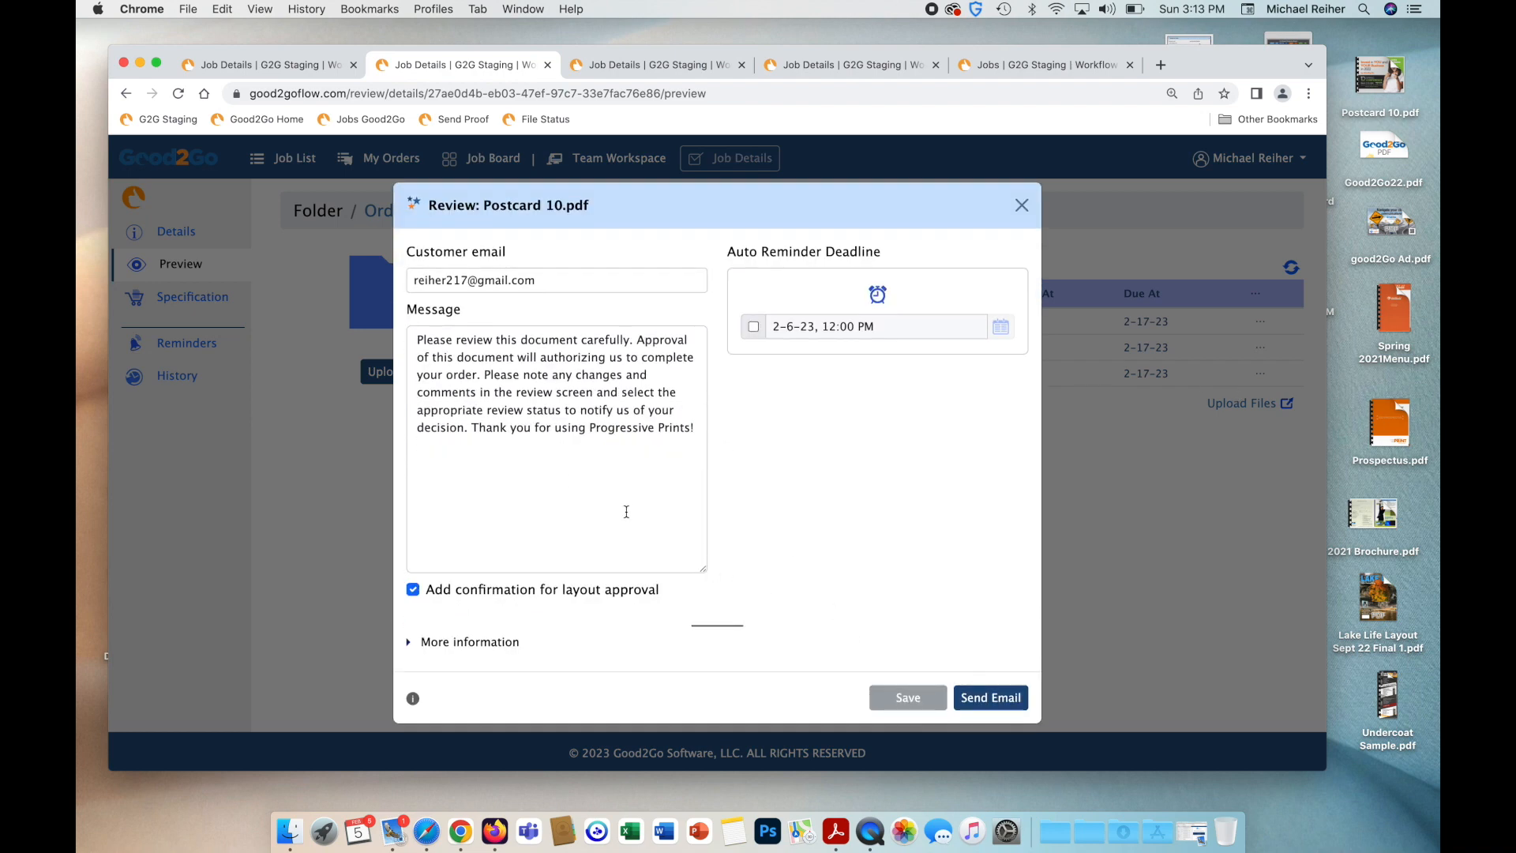
left_click(961, 702)
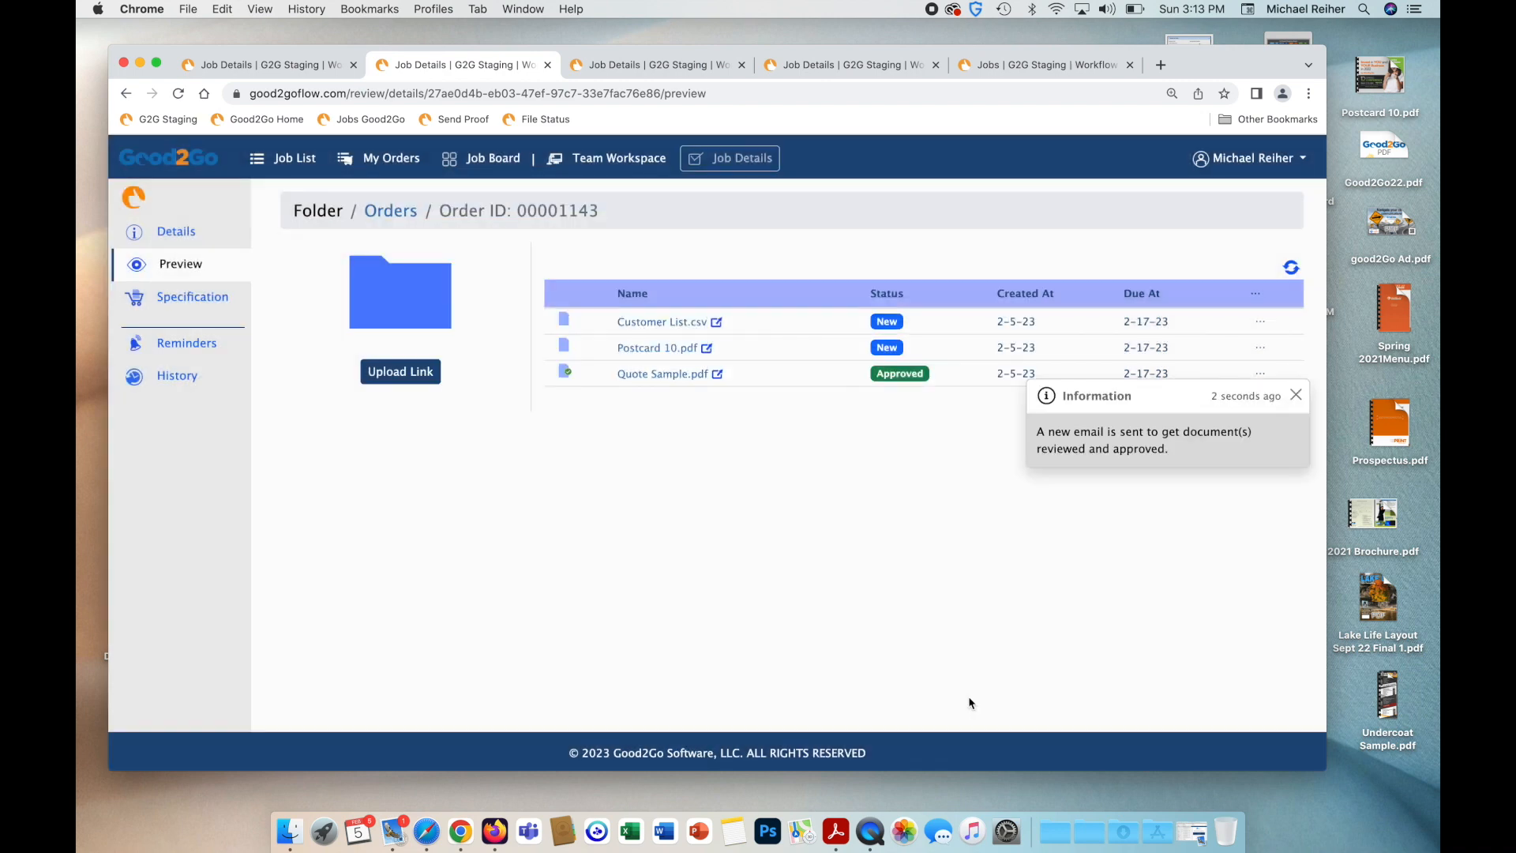
key("ctrl+Right")
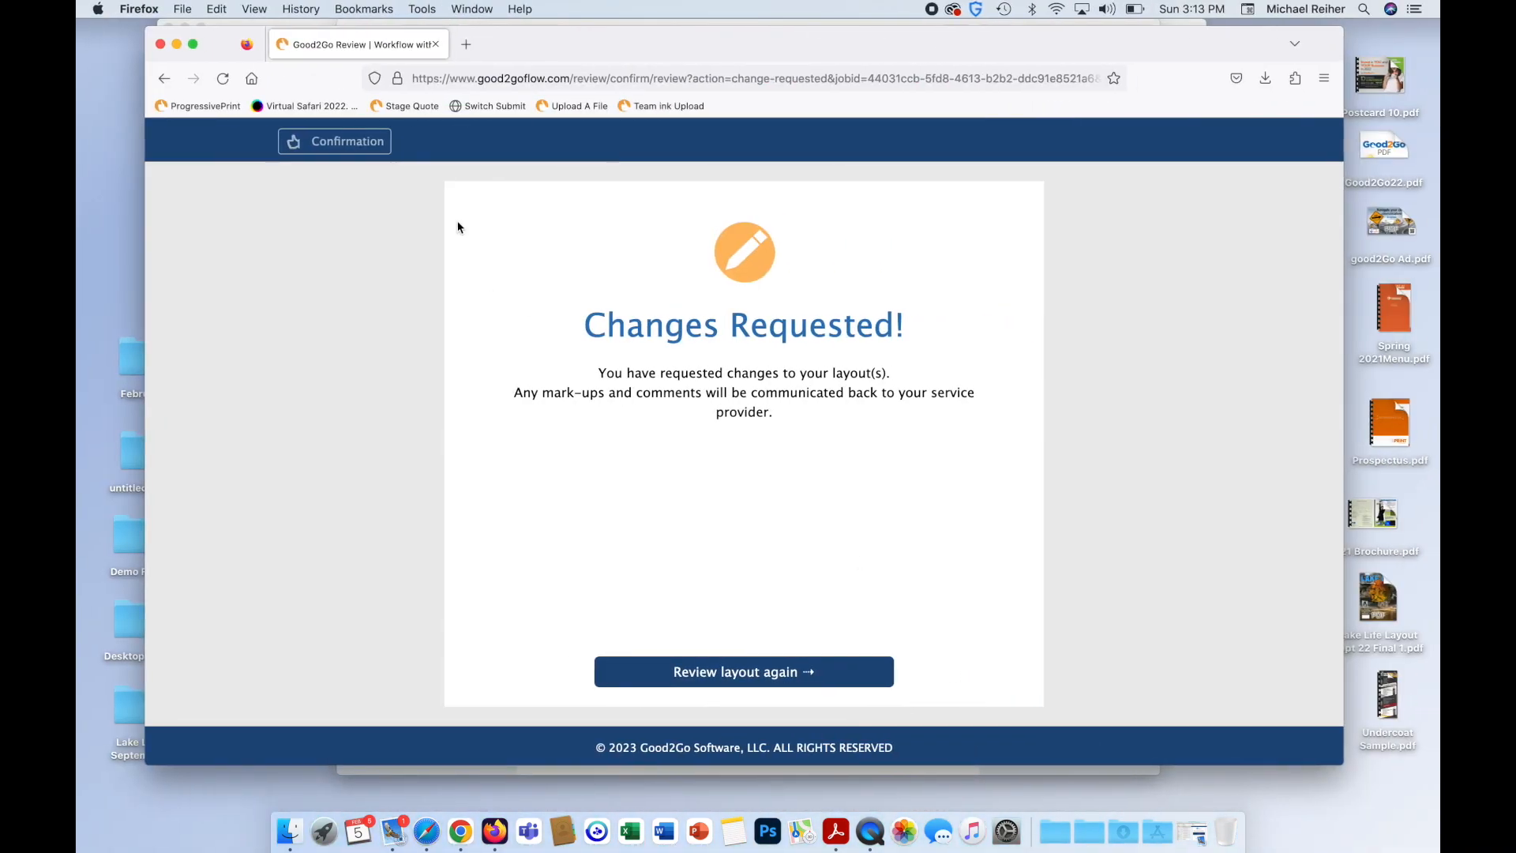
Close the old review windows, open the 3:14 PM notification, and follow its Review Now! link.
left_click(160, 44)
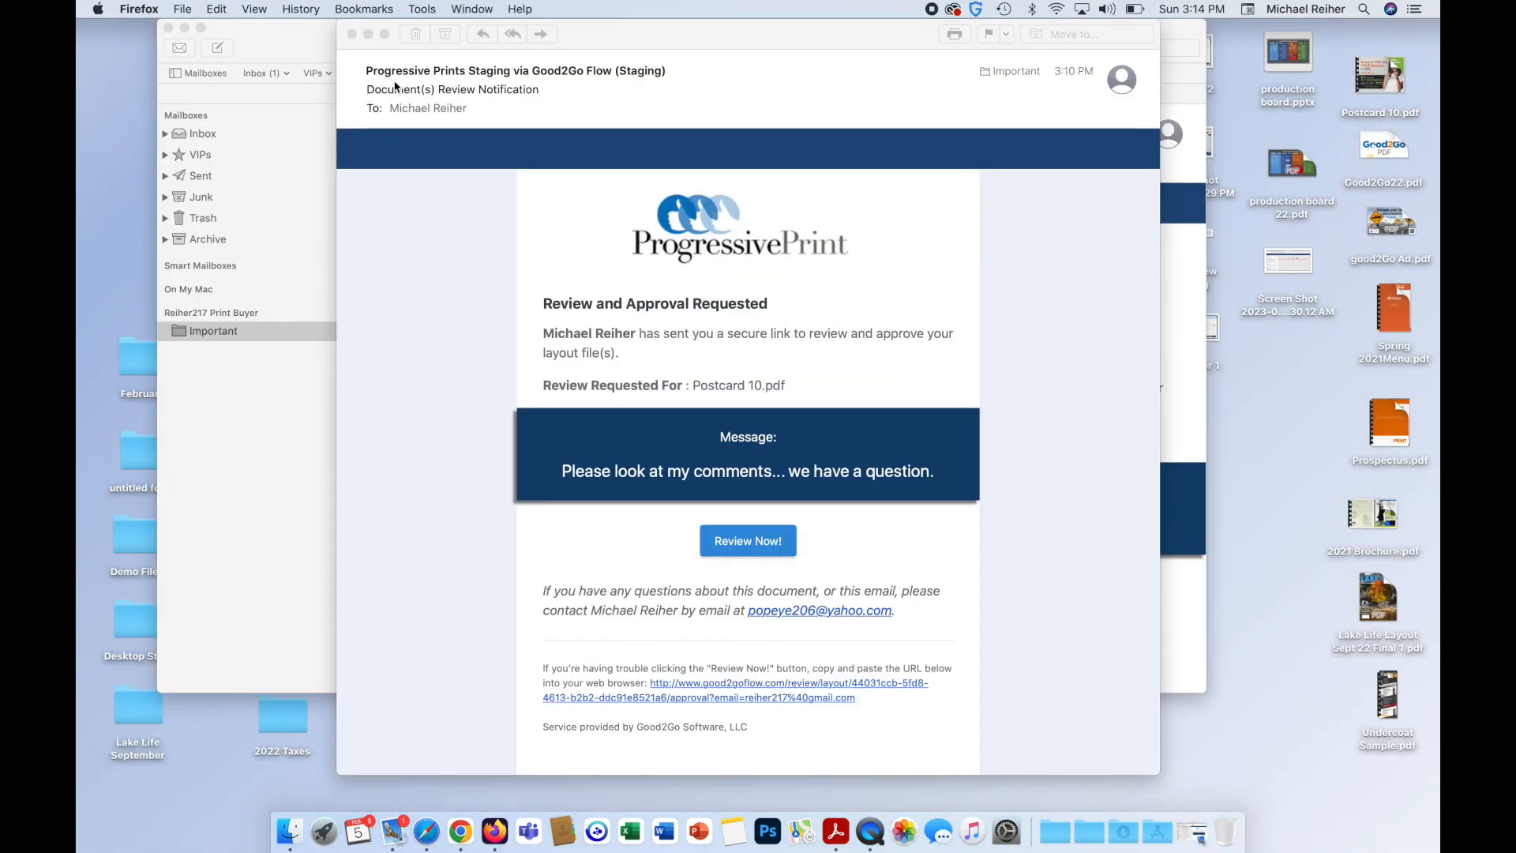
left_click(352, 34)
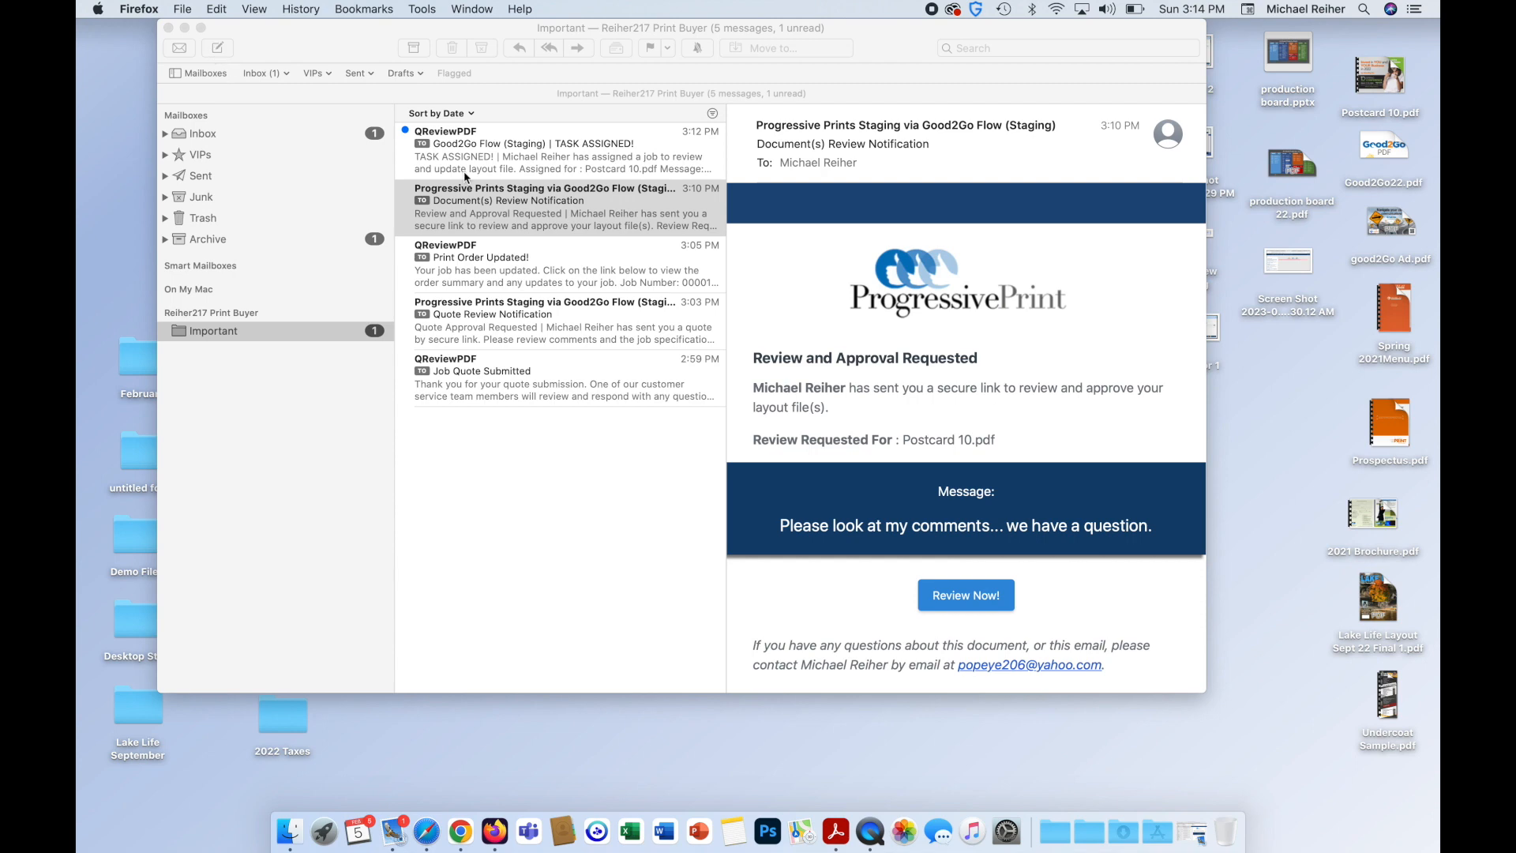
left_click(576, 189)
left_click(535, 148)
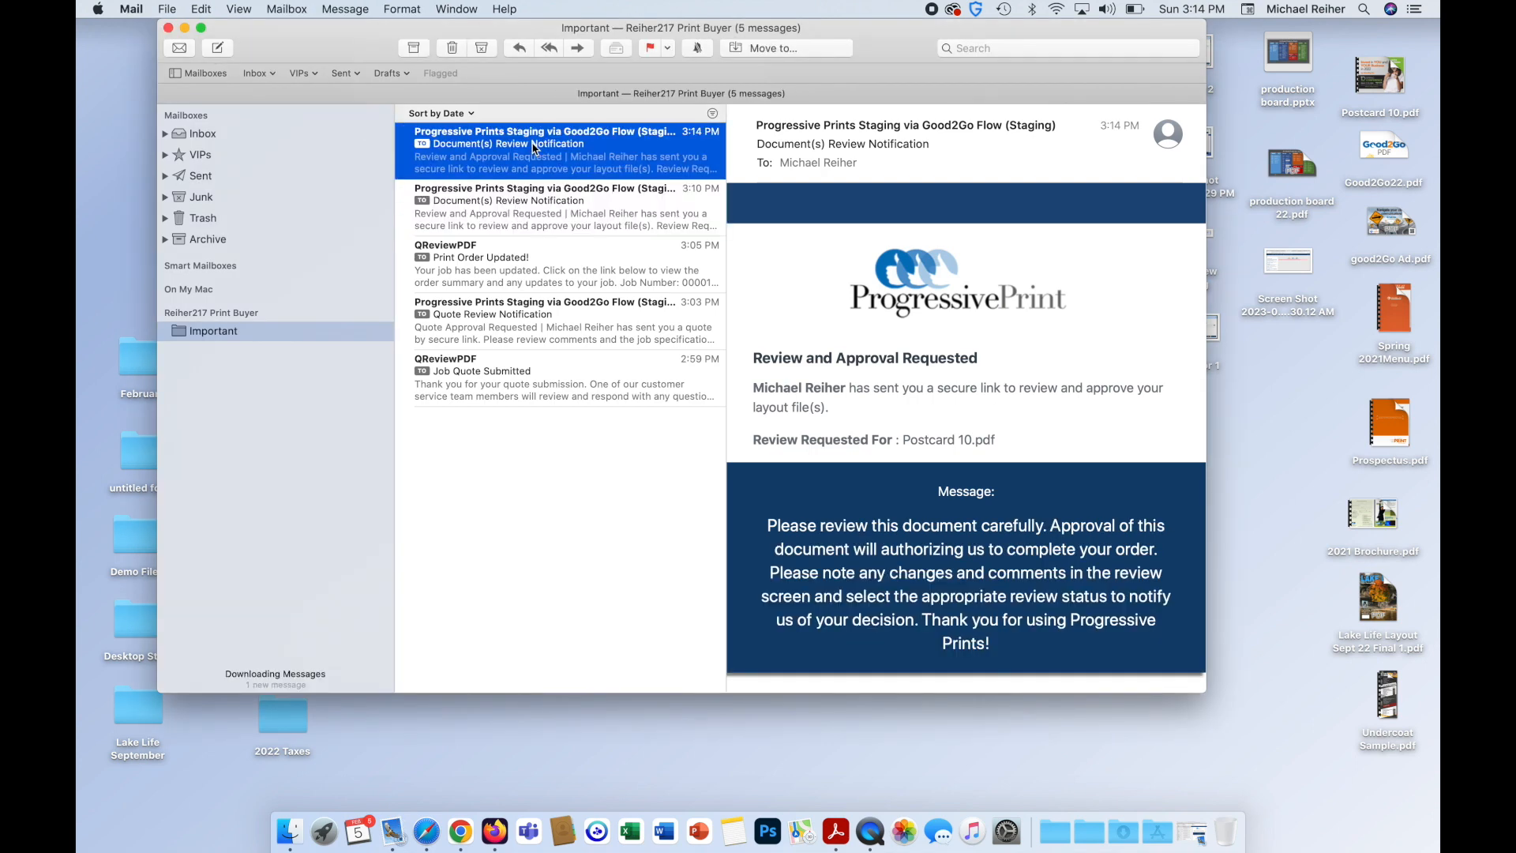
scroll(927, 422, "down", 3)
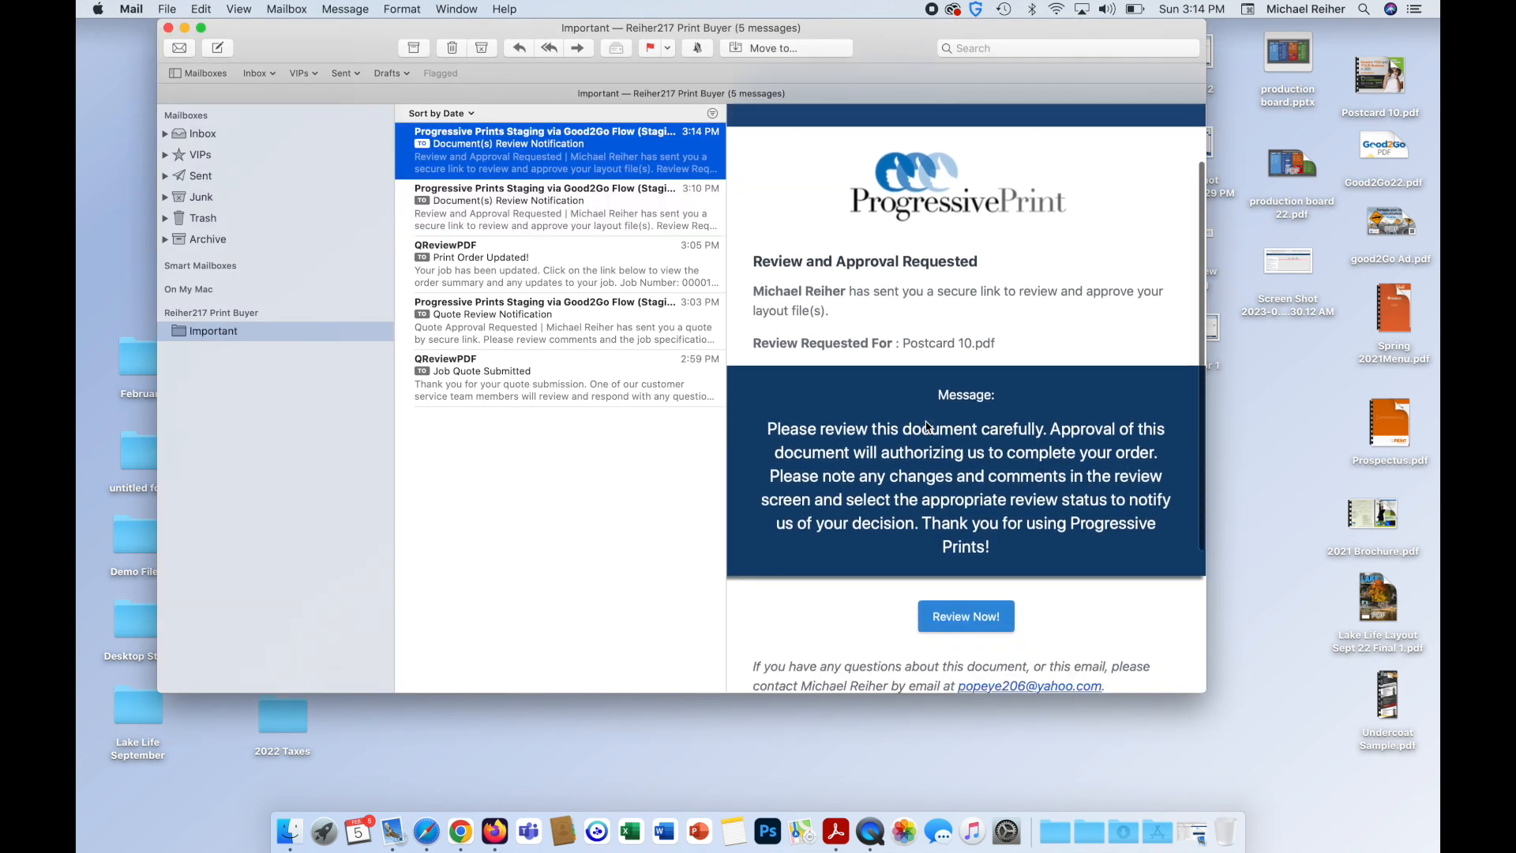
scroll(927, 427, "down", 3)
left_click(960, 503)
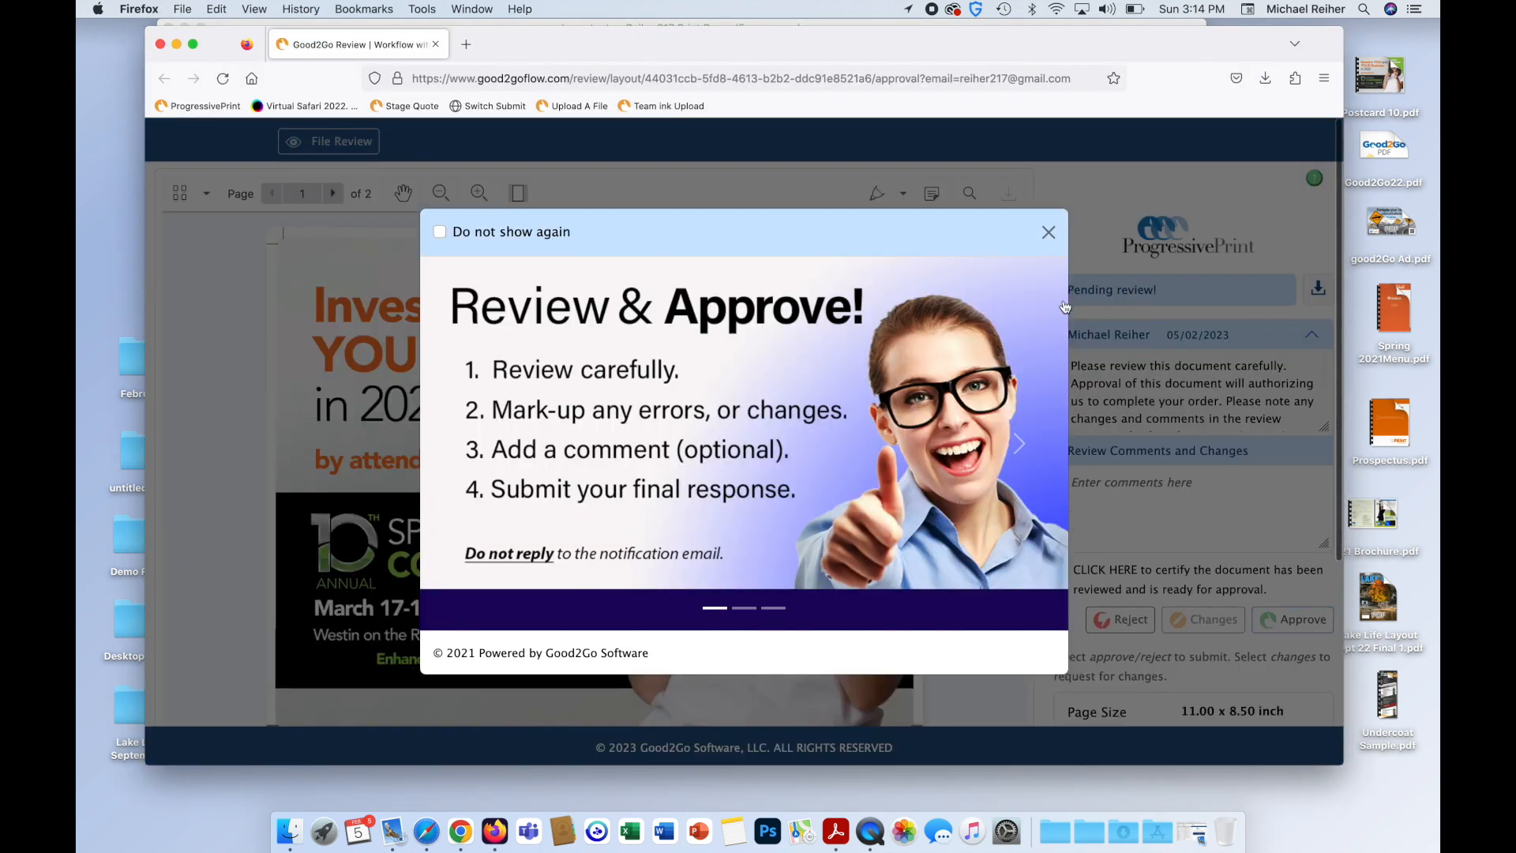
Look through both pages of Postcard 10.pdf and tick the certification box to approve it.
left_click(1048, 232)
scroll(1095, 473, "down", 3)
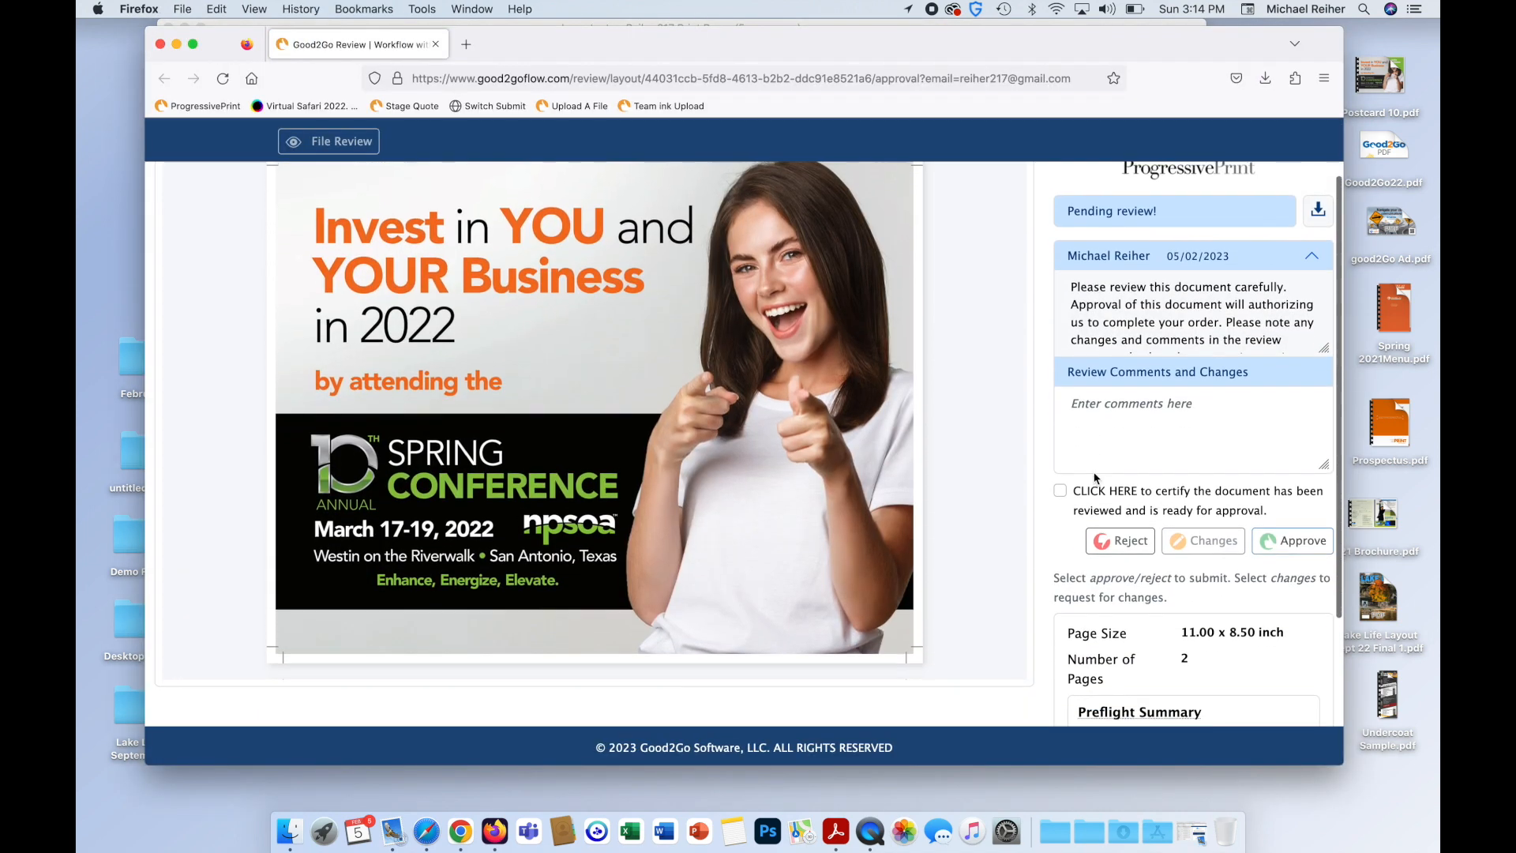
scroll(702, 298, "down", 10)
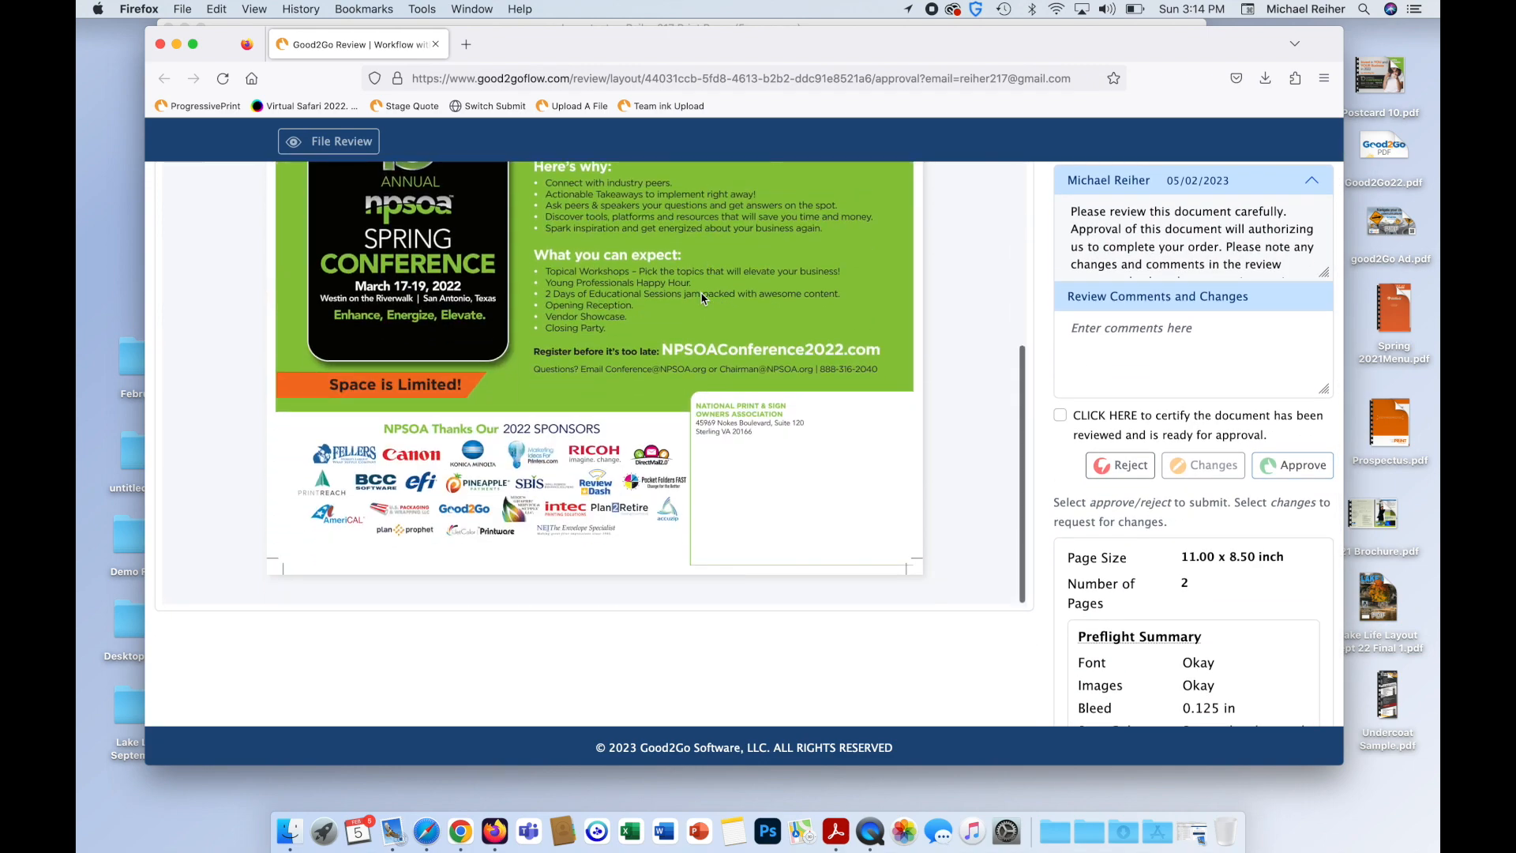
scroll(982, 486, "up", 5)
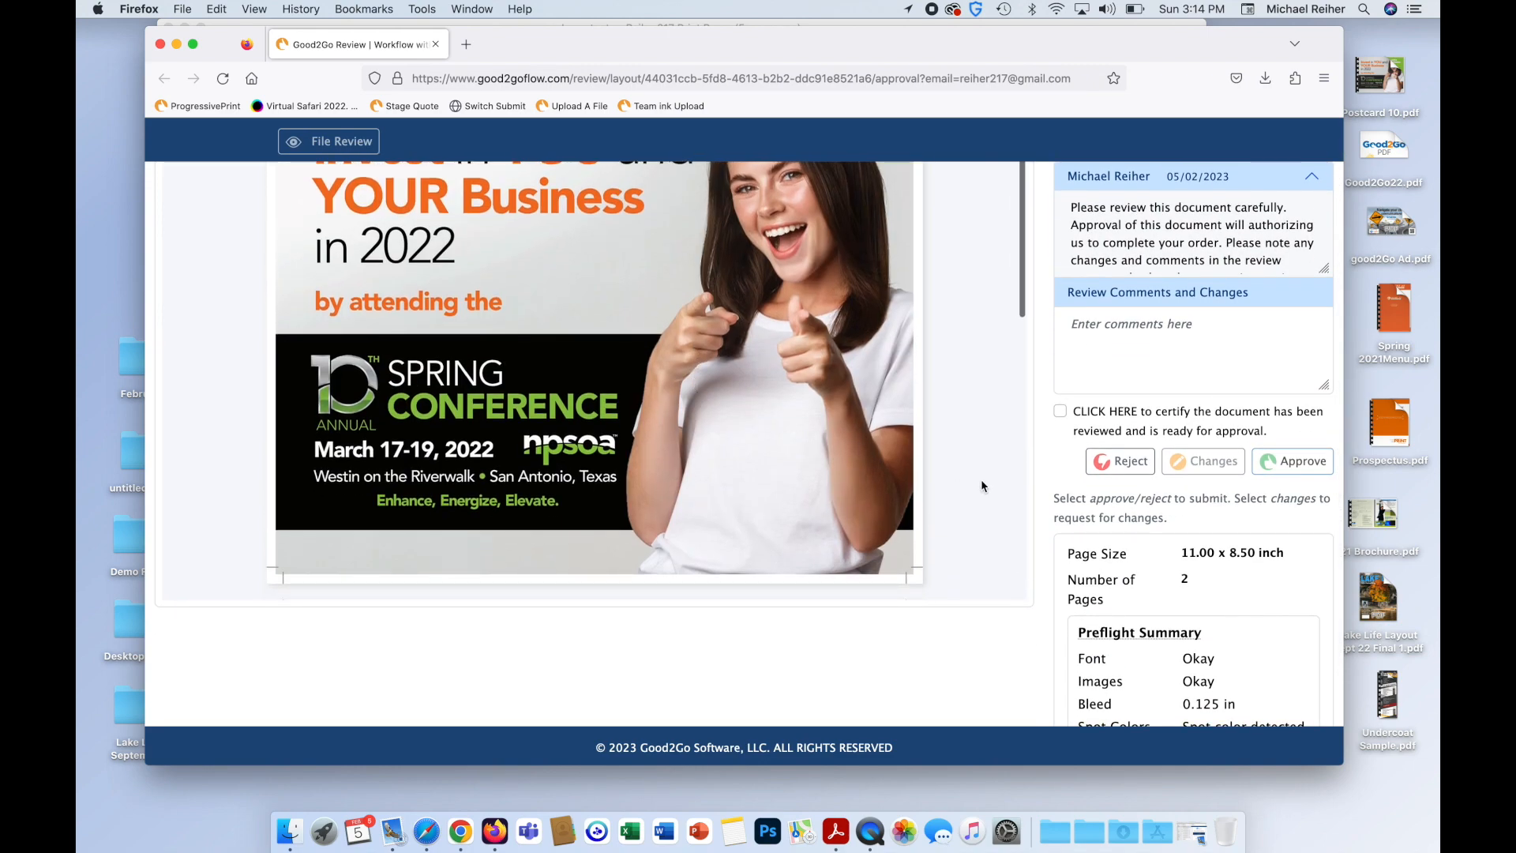
left_click(1061, 411)
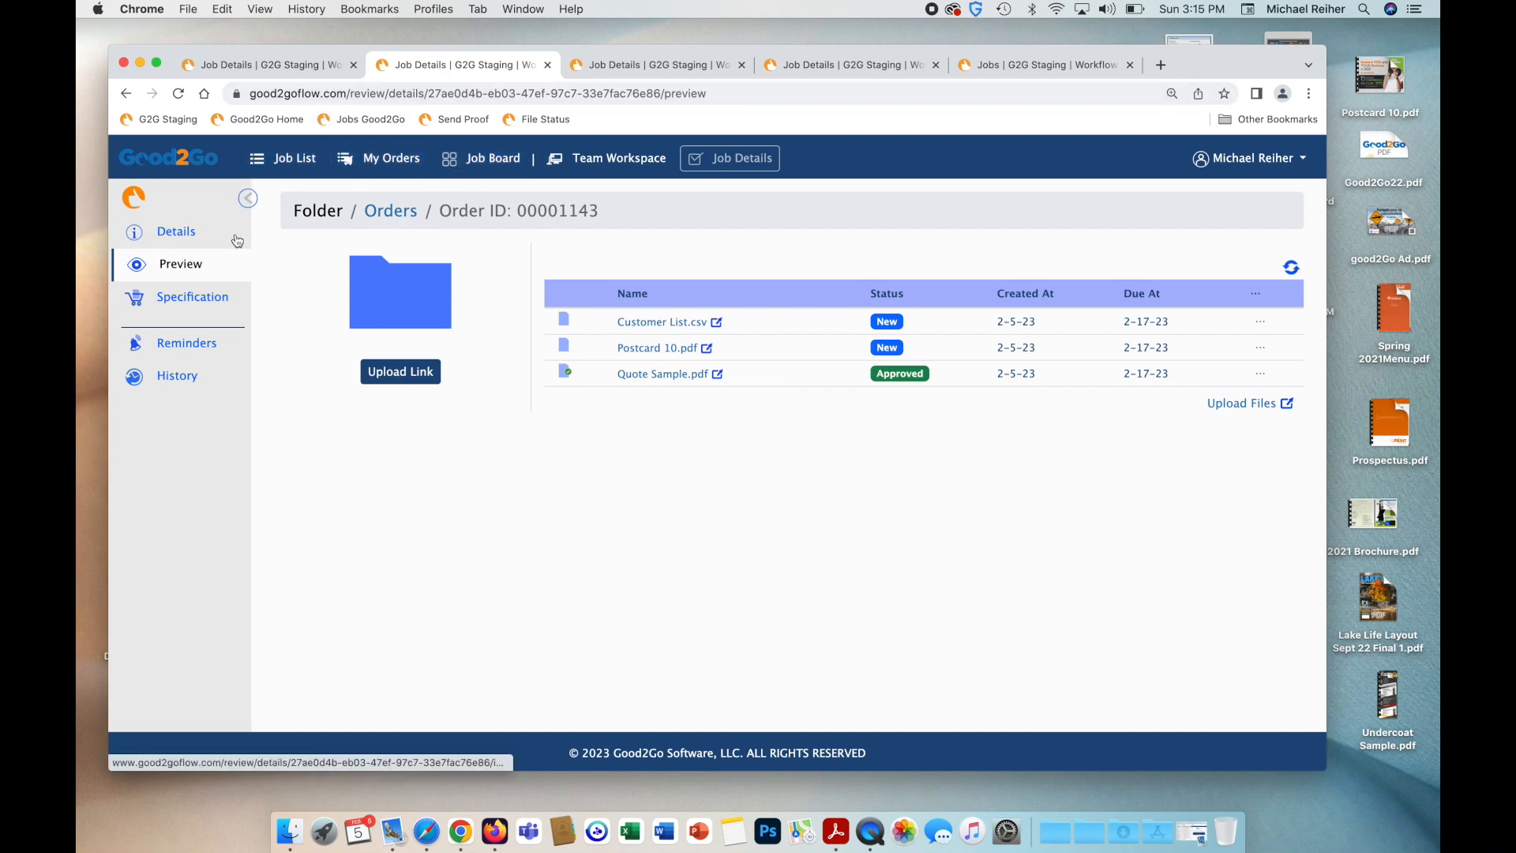
Check the order specification and preview to confirm Postcard 10.pdf is Approved.
left_click(203, 298)
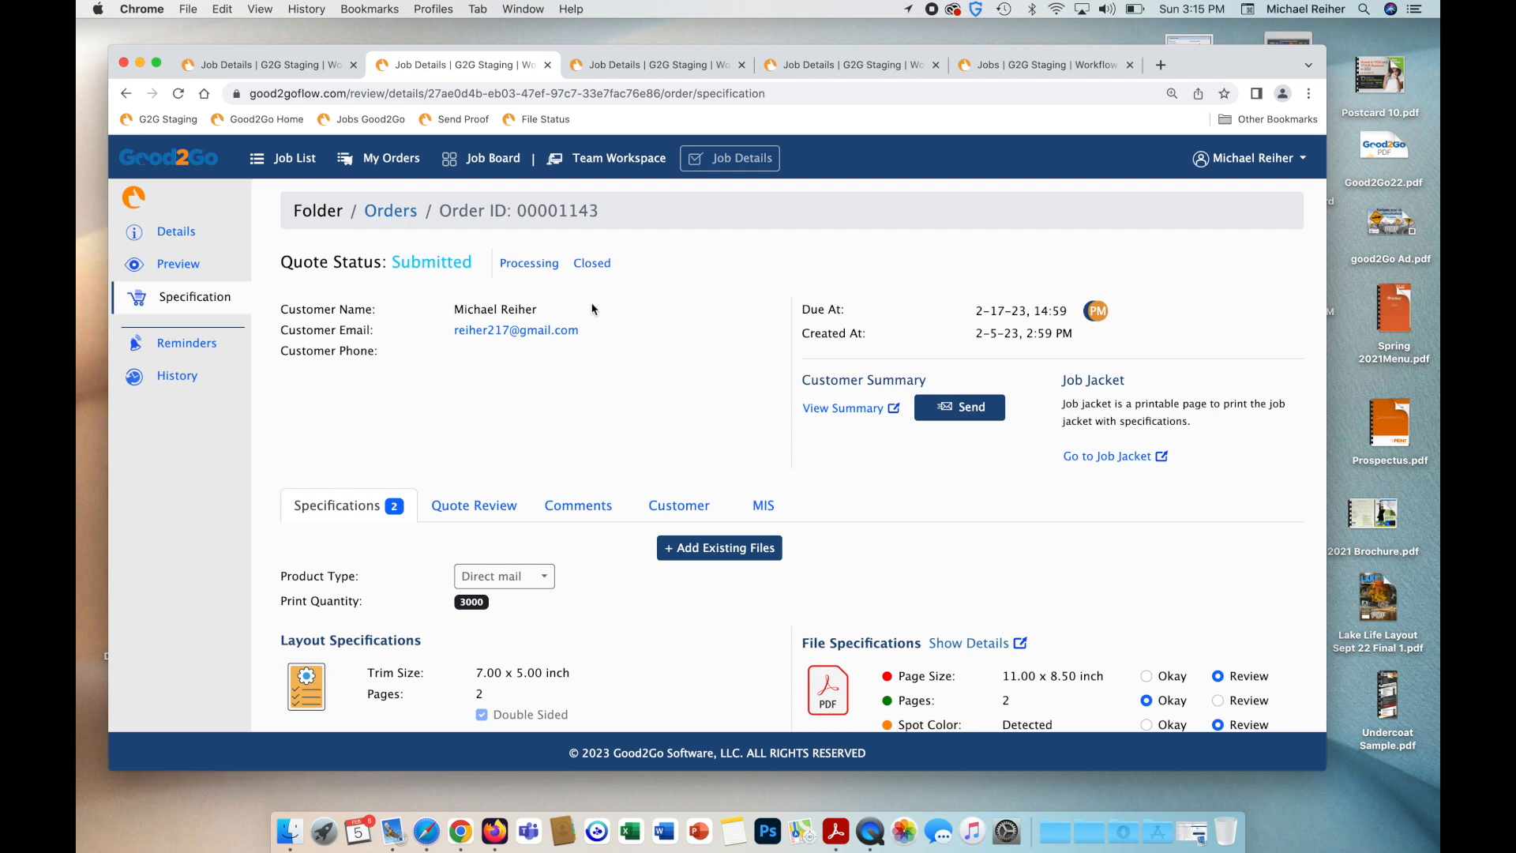
scroll(591, 316, "down", 1)
left_click(179, 264)
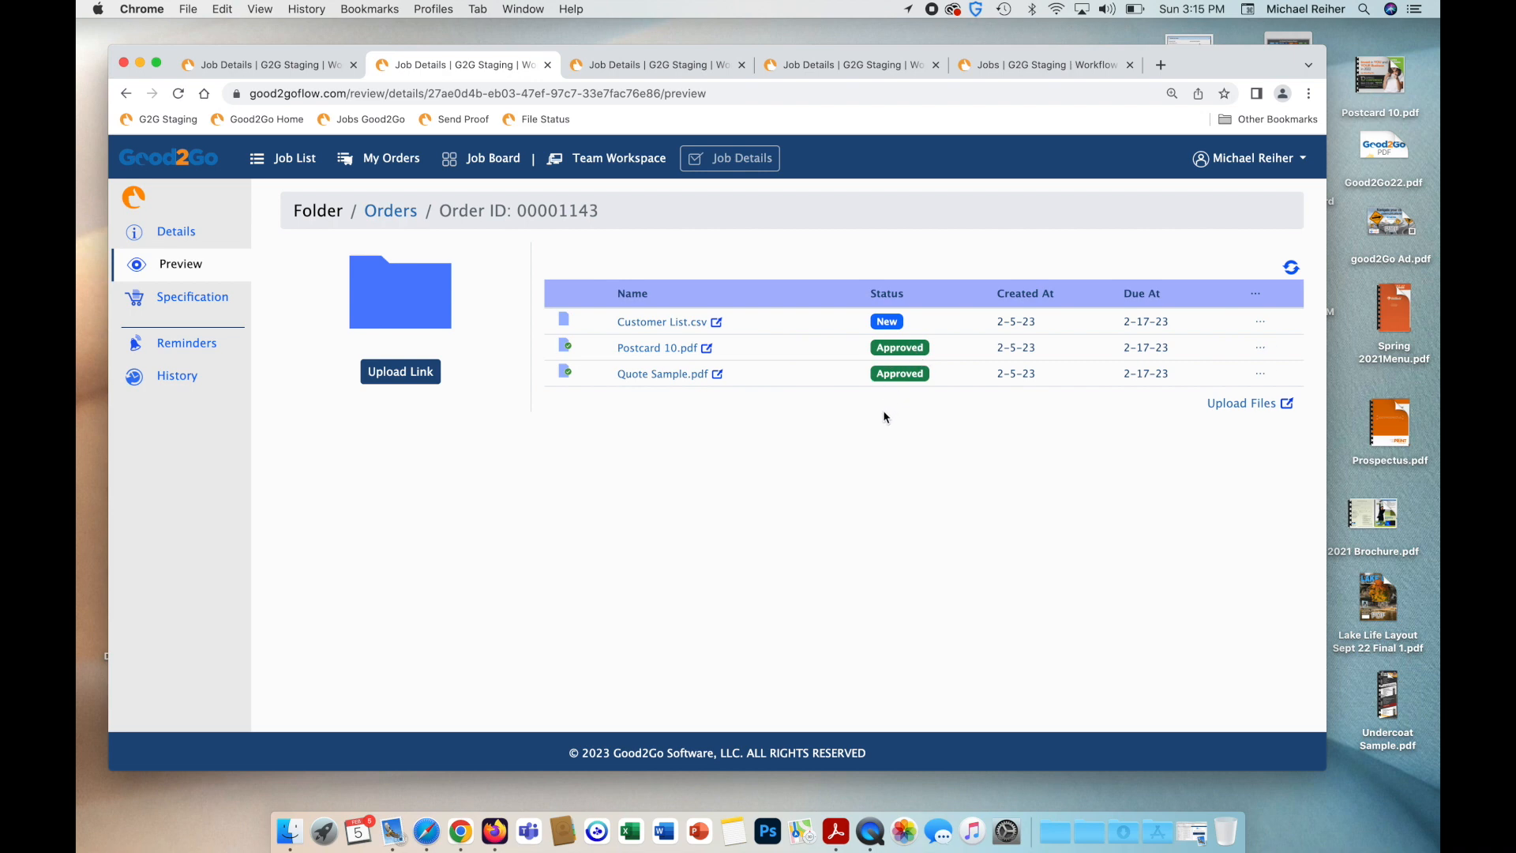
Set order 00001143's quote status to Processing and return to My Orders.
left_click(216, 307)
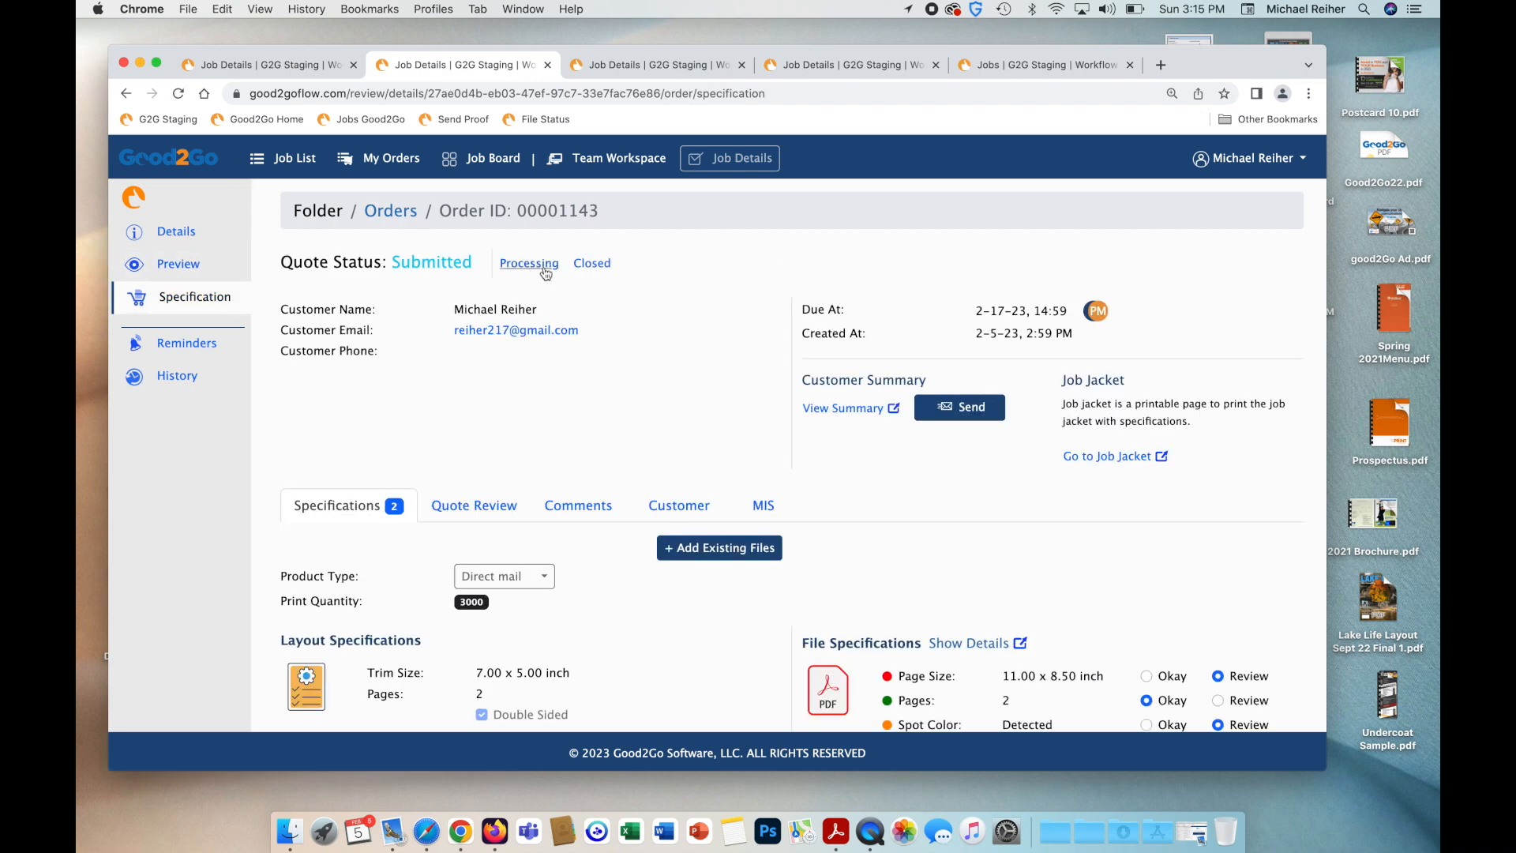
left_click(544, 265)
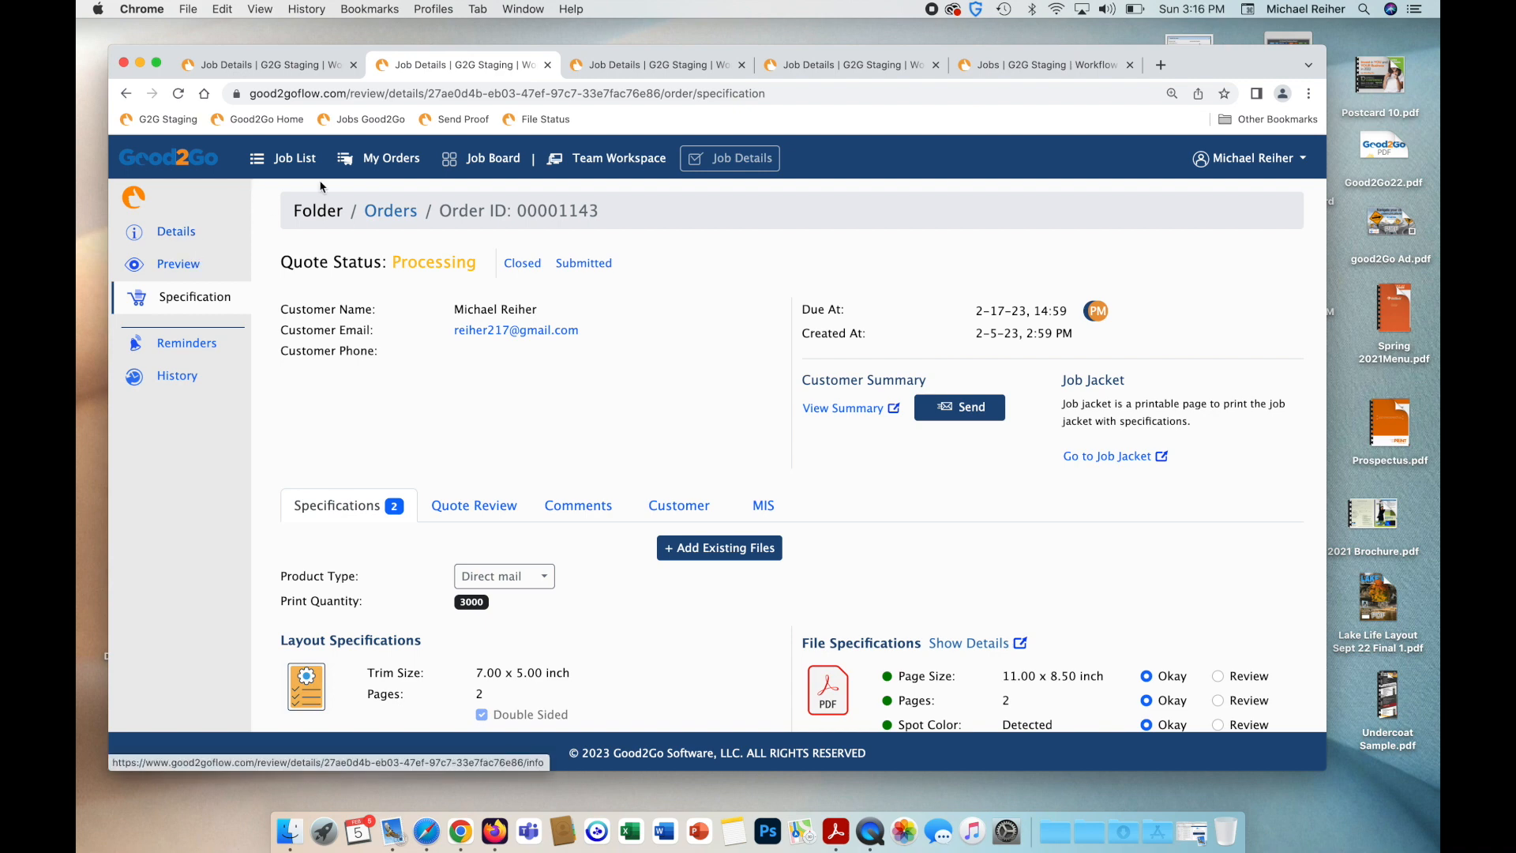
left_click(379, 158)
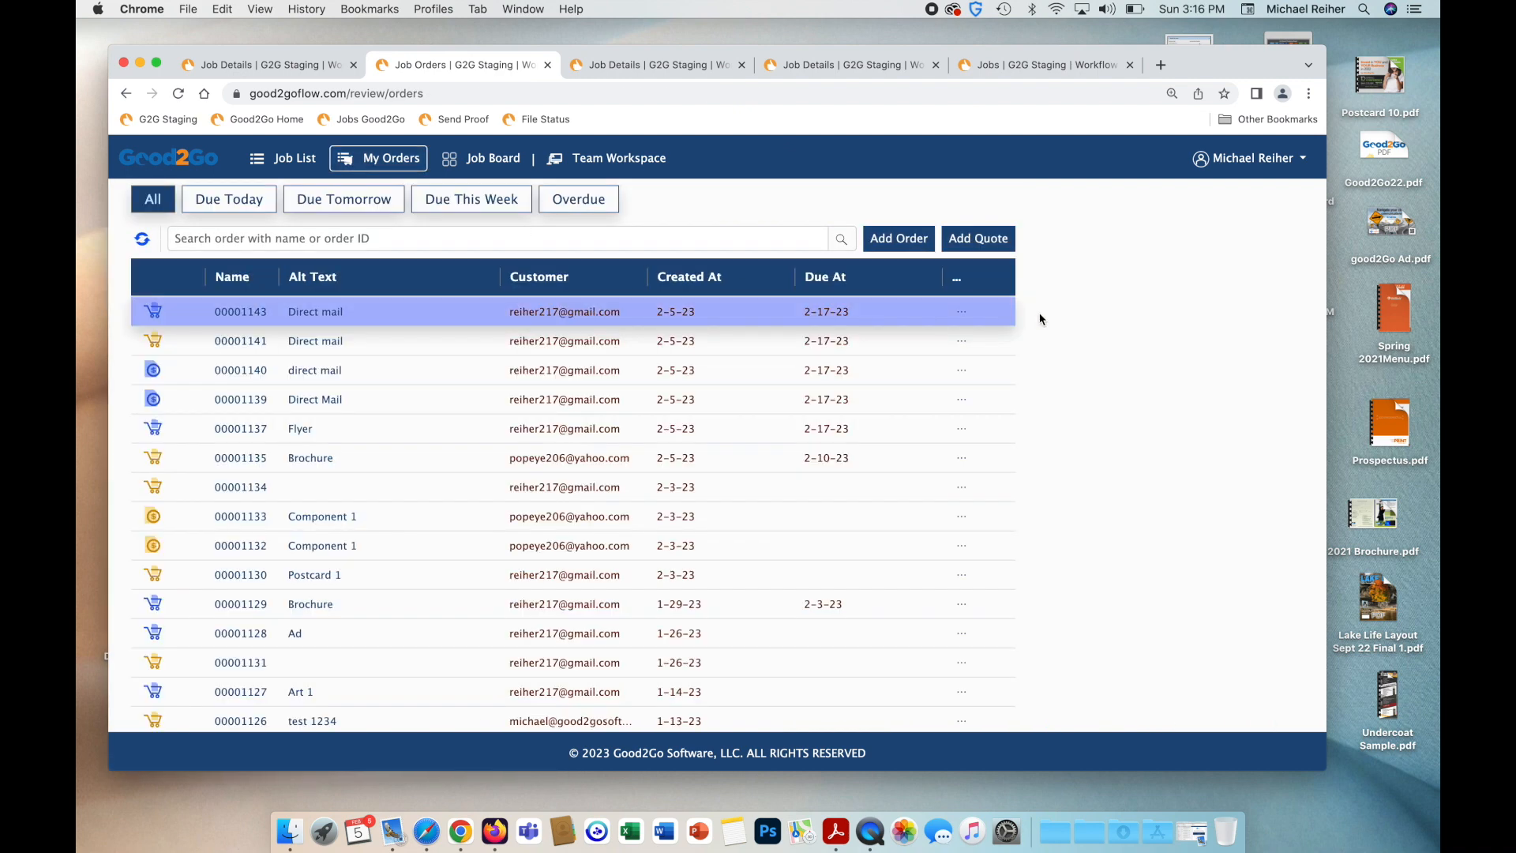
left_click(961, 312)
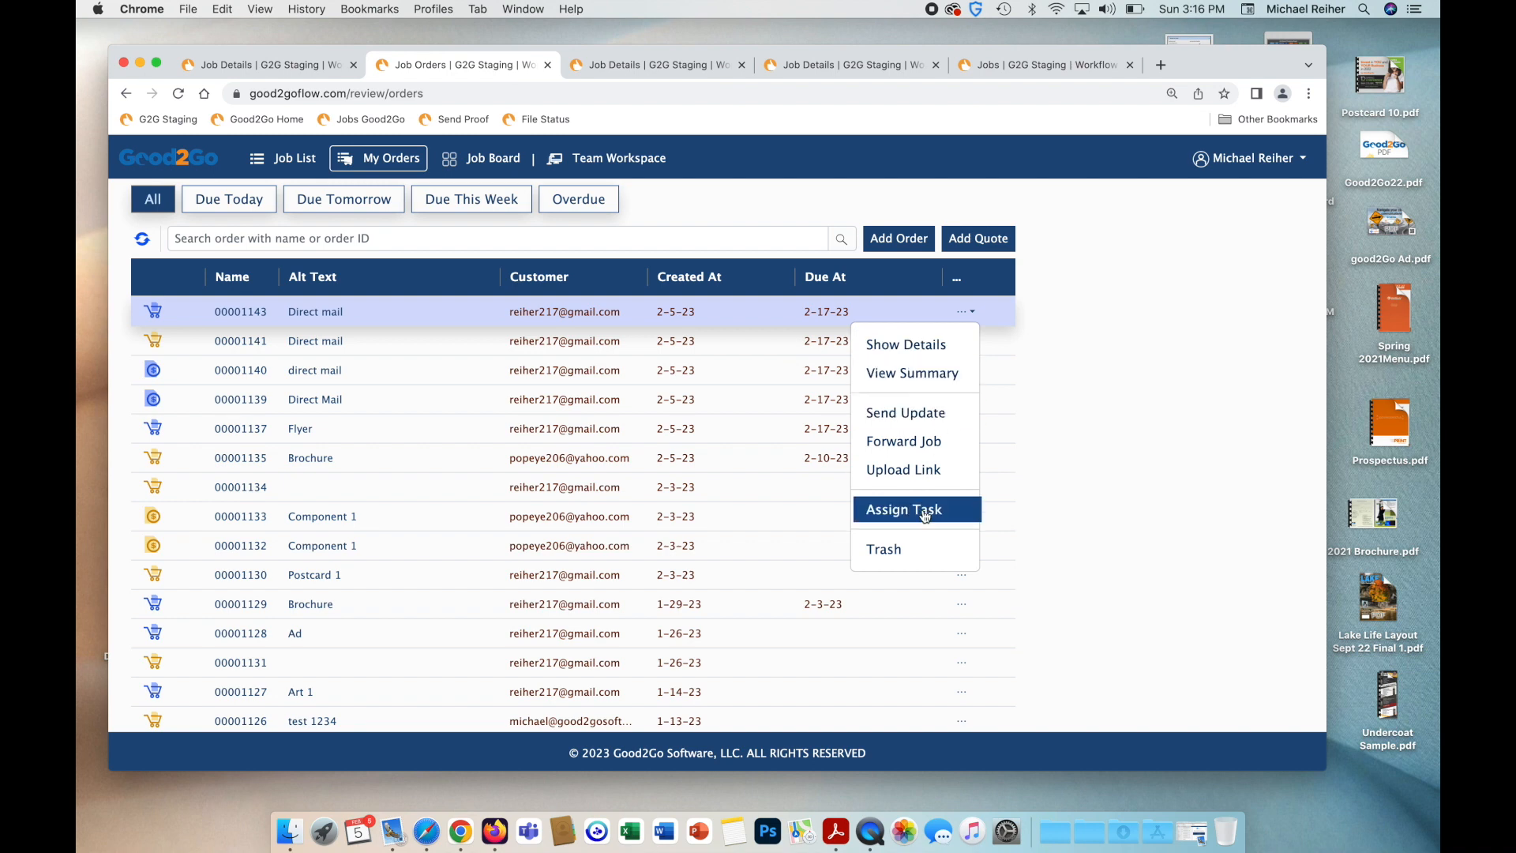
left_click(953, 510)
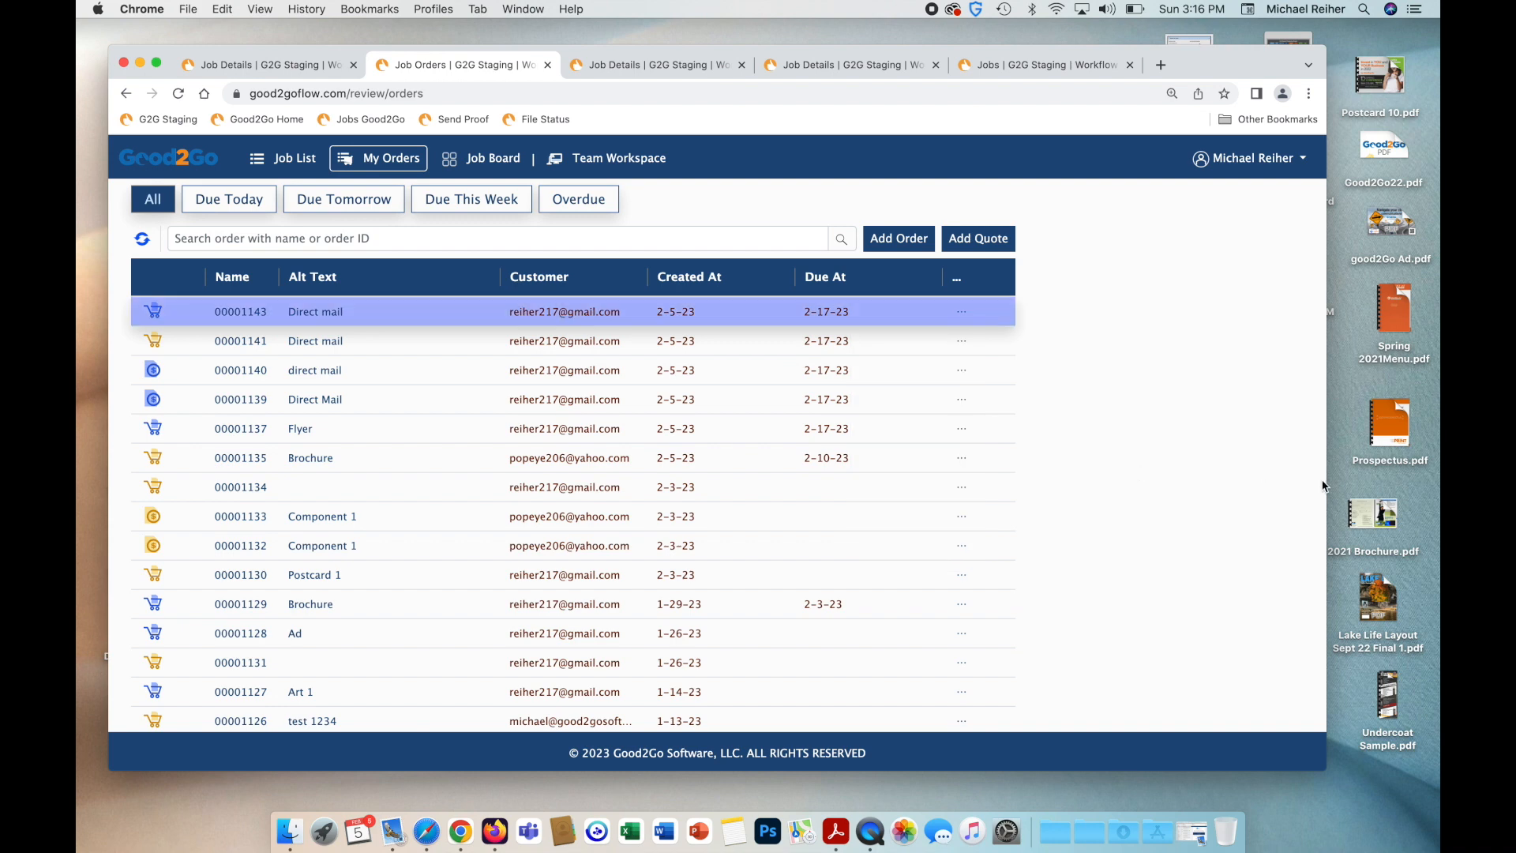